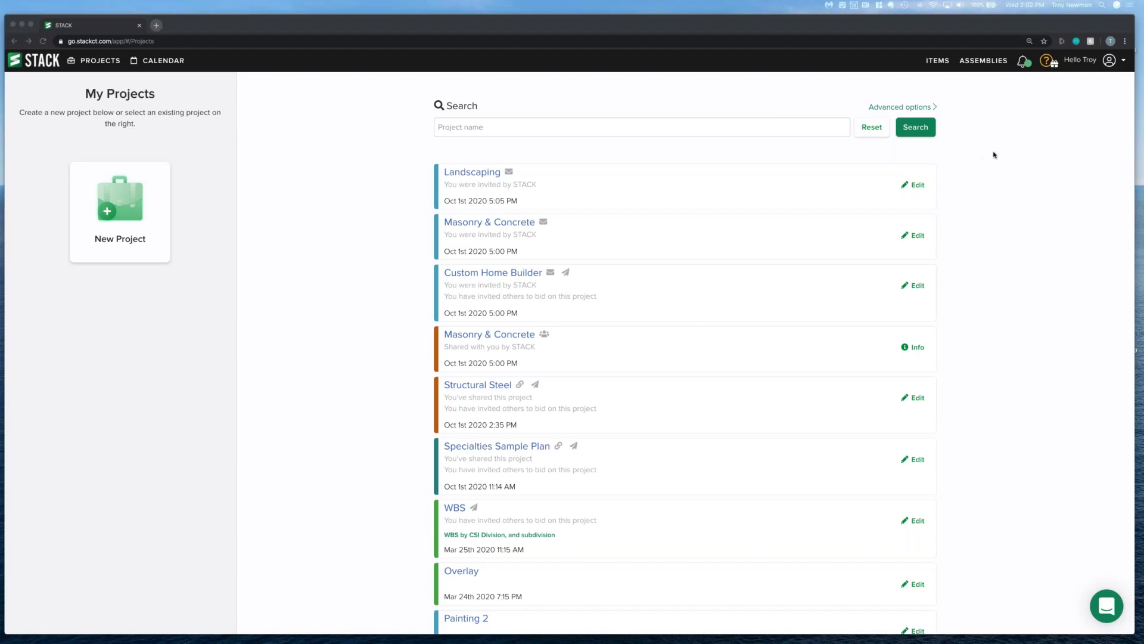
- Review the What's New feature announcements, close them, and check the available help options
left_click(1047, 61)
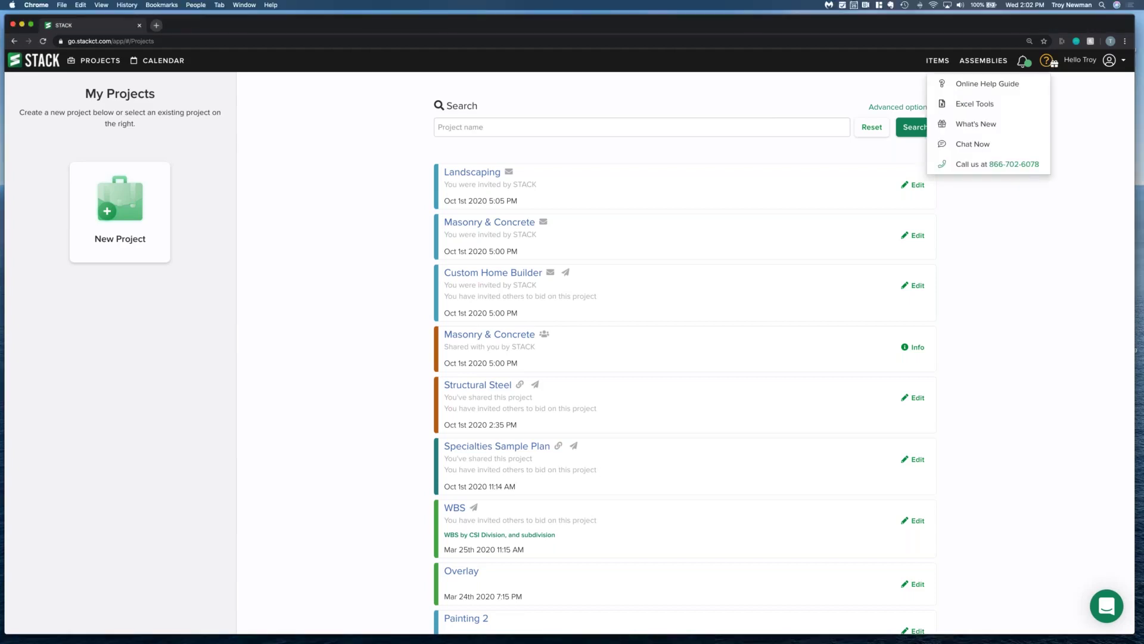
left_click(982, 125)
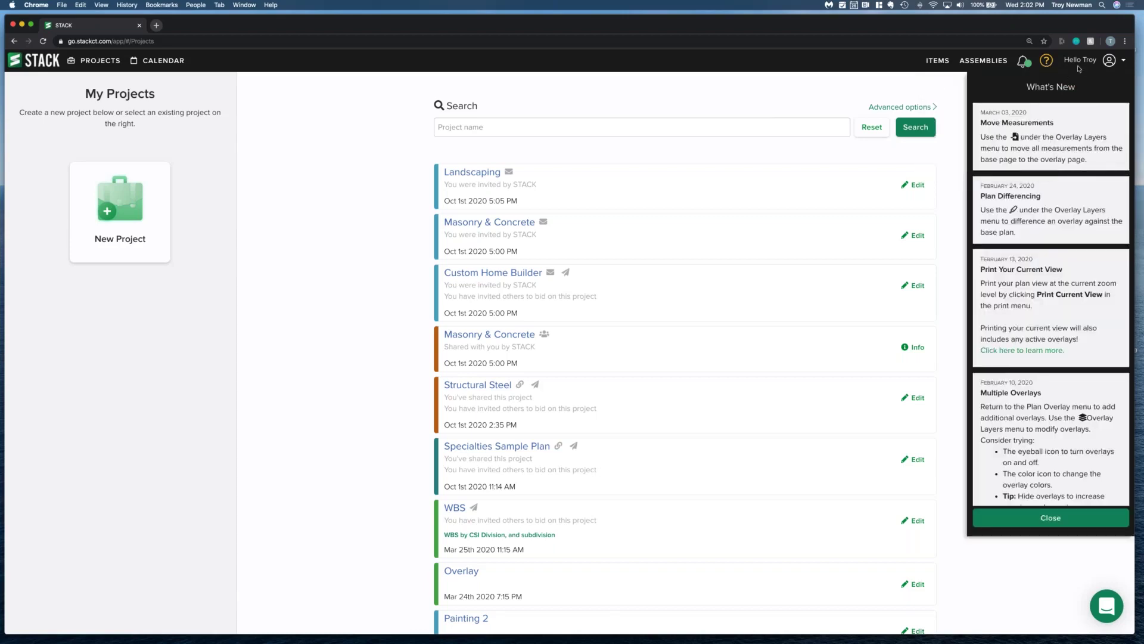
left_click(955, 87)
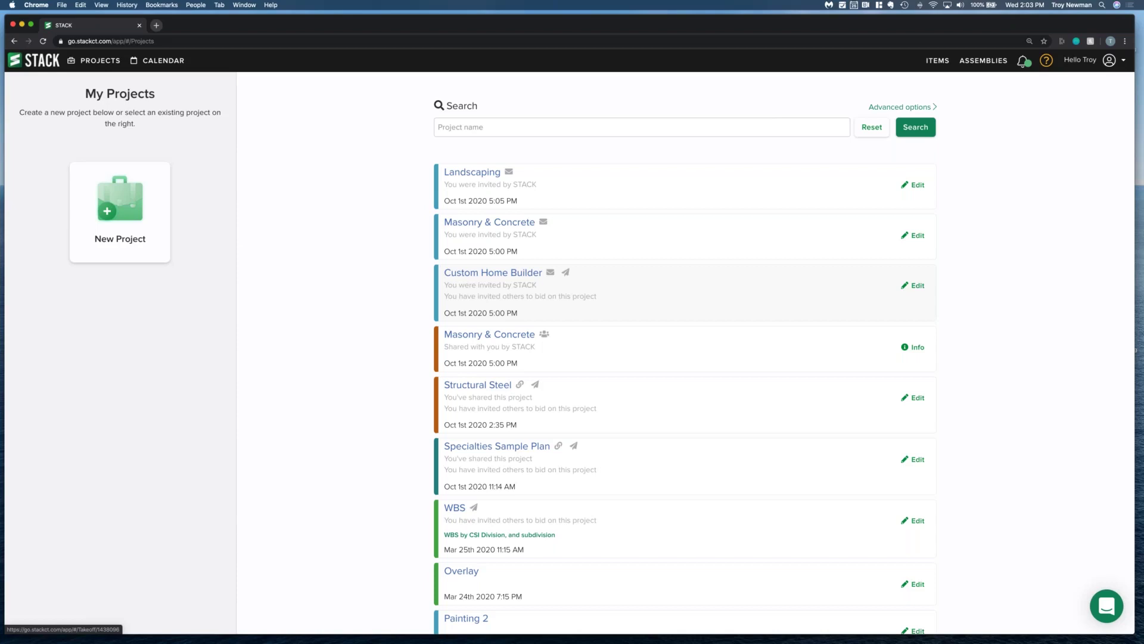
left_click(1047, 64)
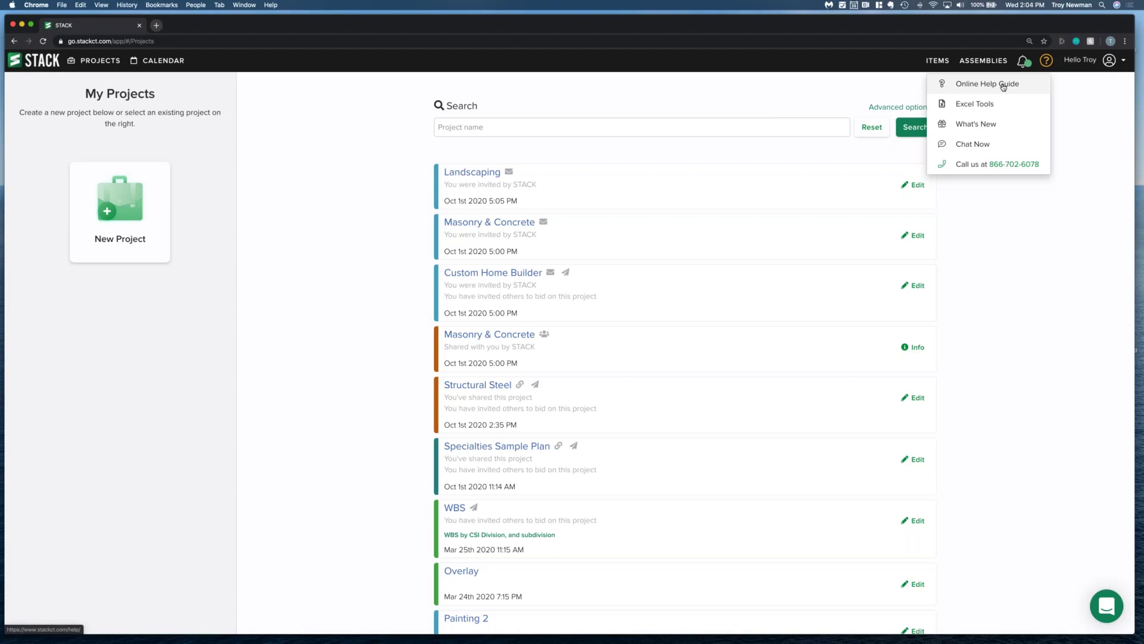
left_click(1072, 501)
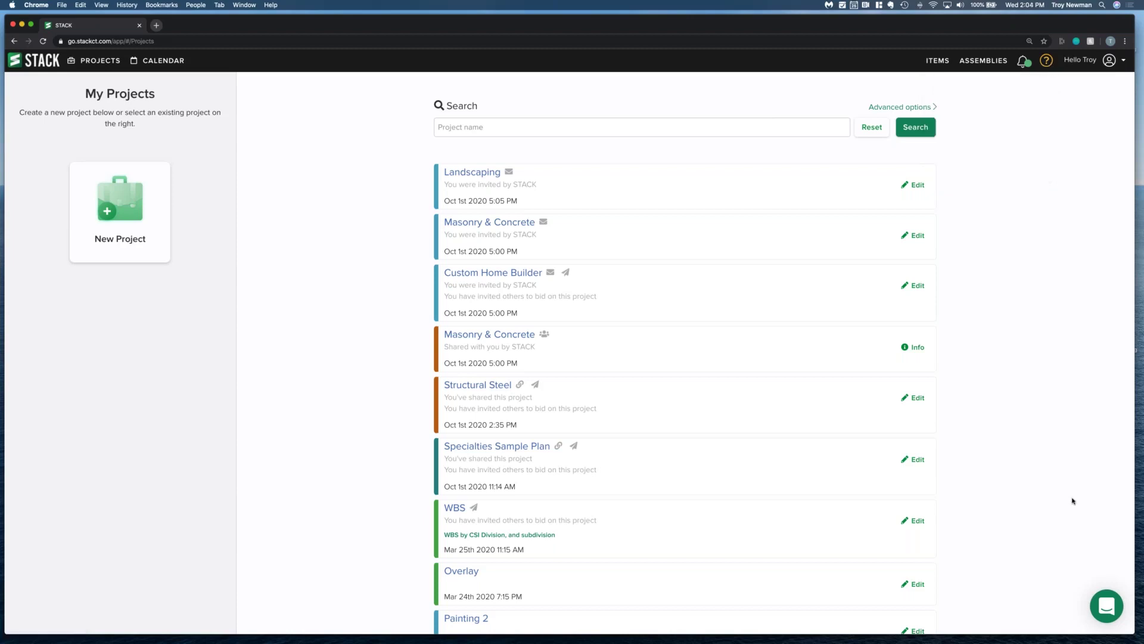
- Open the support chat, bring up a blank new conversation, and close the chat
left_click(1108, 606)
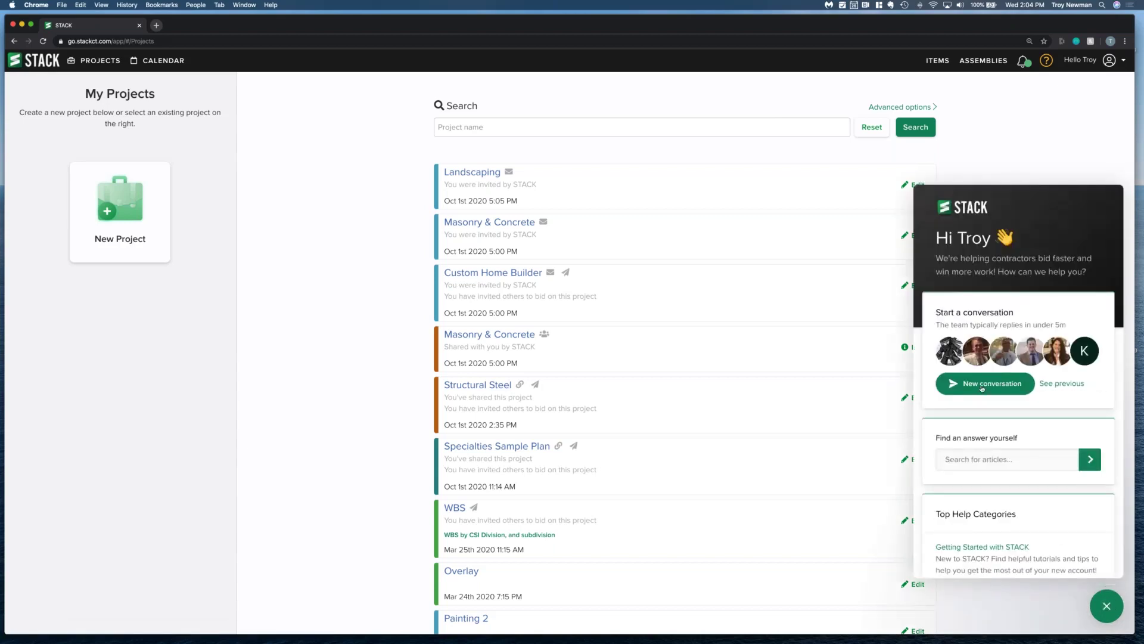
left_click(985, 383)
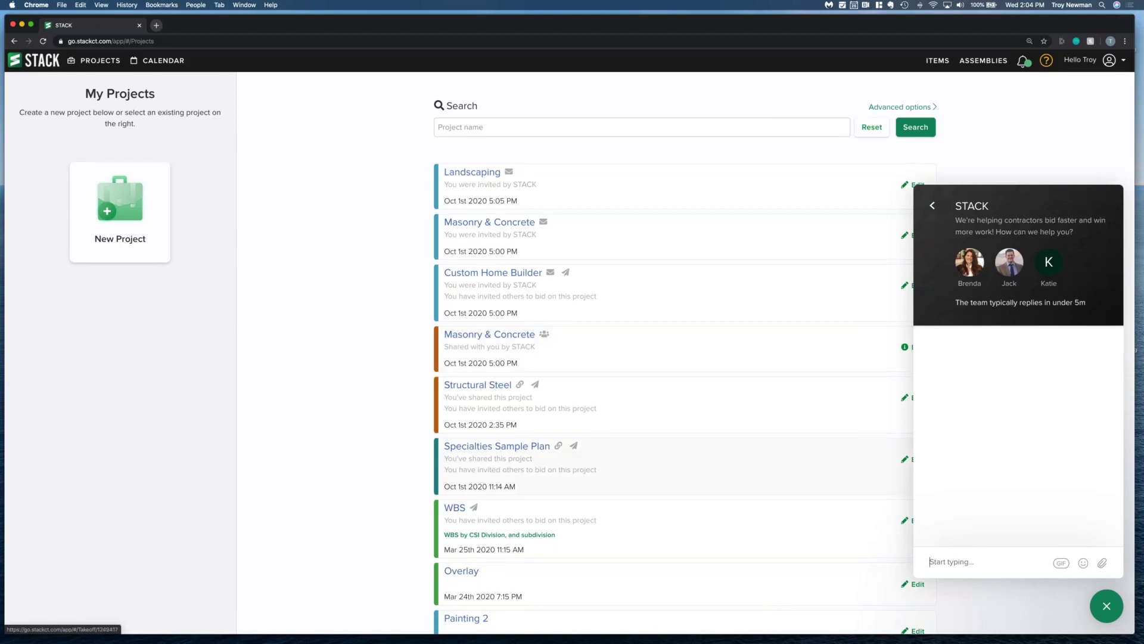
left_click(1109, 607)
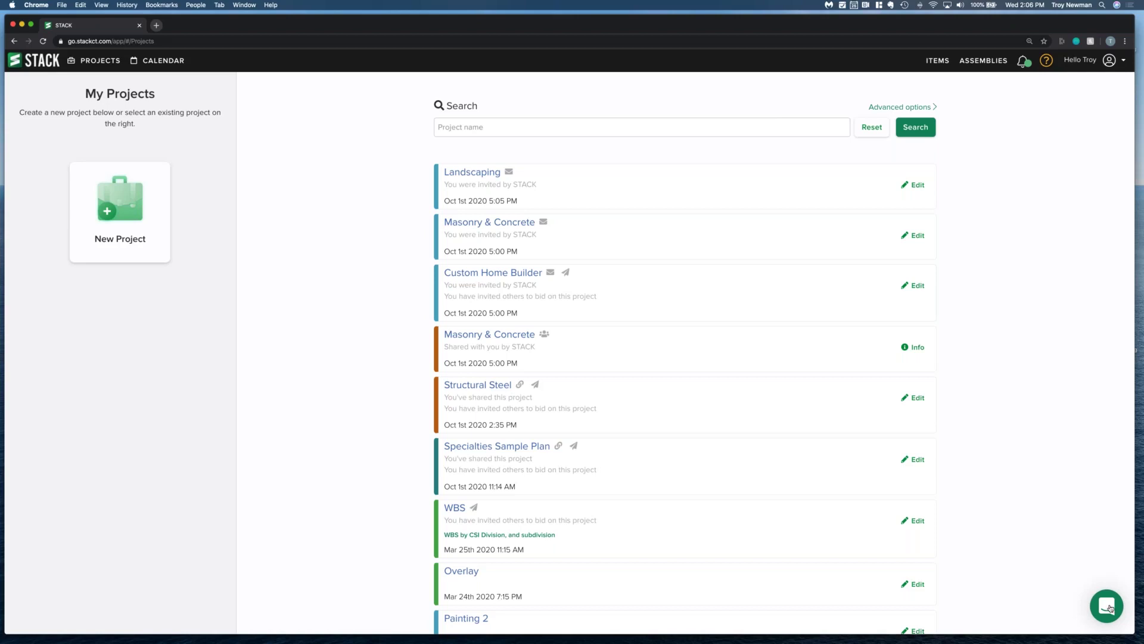
- Open the WBS project and display plan A-110, enlarged on the composite floor plan
left_click(455, 509)
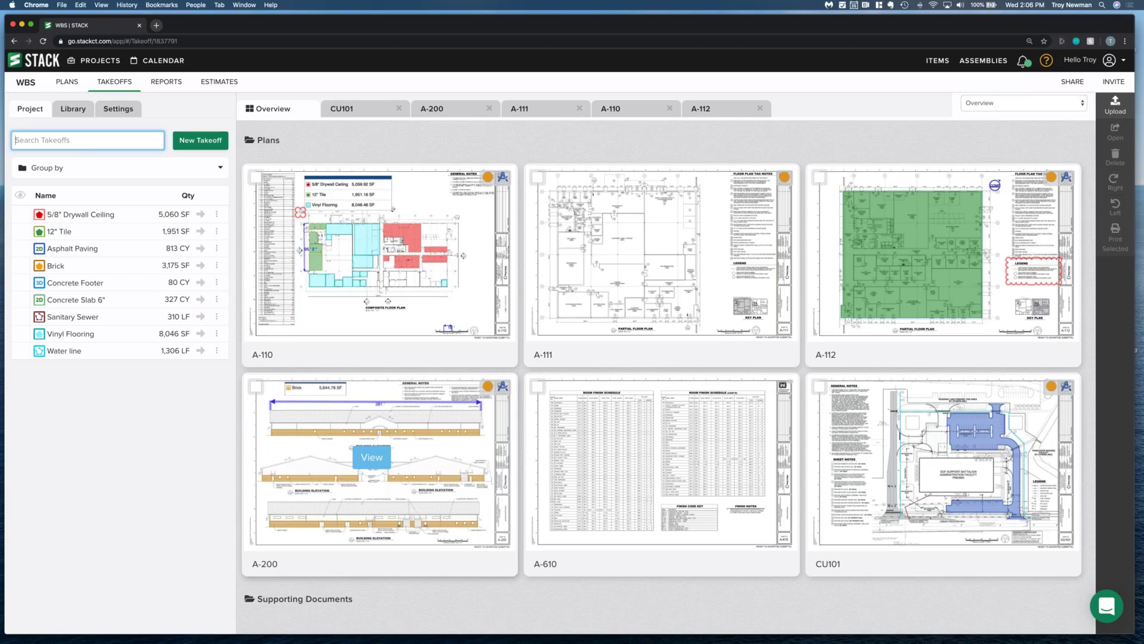
left_click(401, 305)
left_click(372, 248)
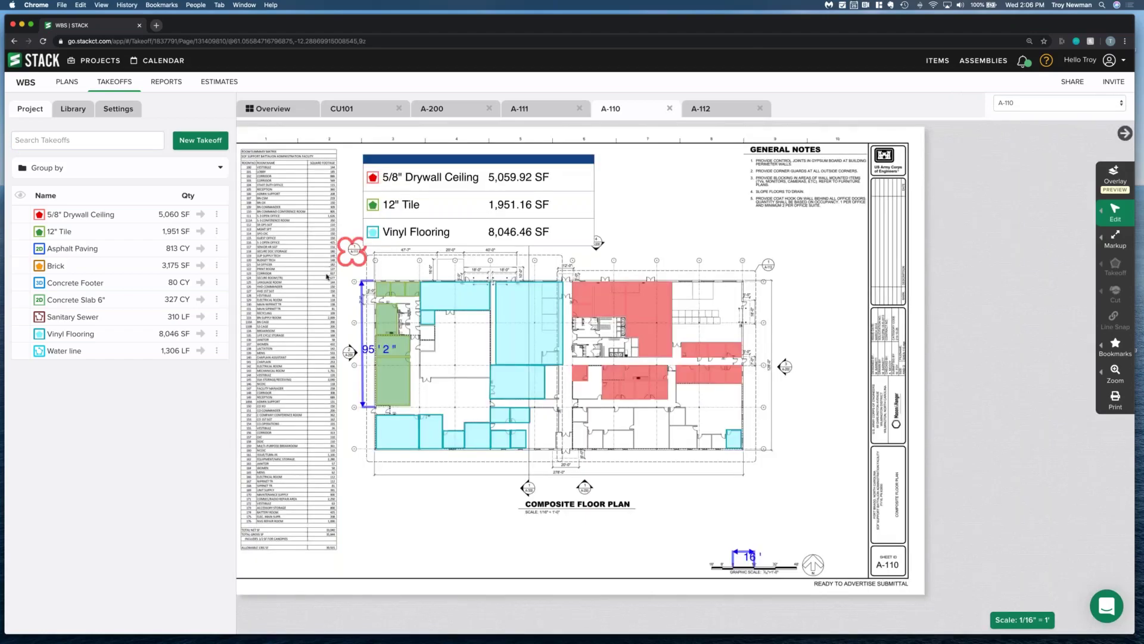
scroll(402, 286, "up", 3)
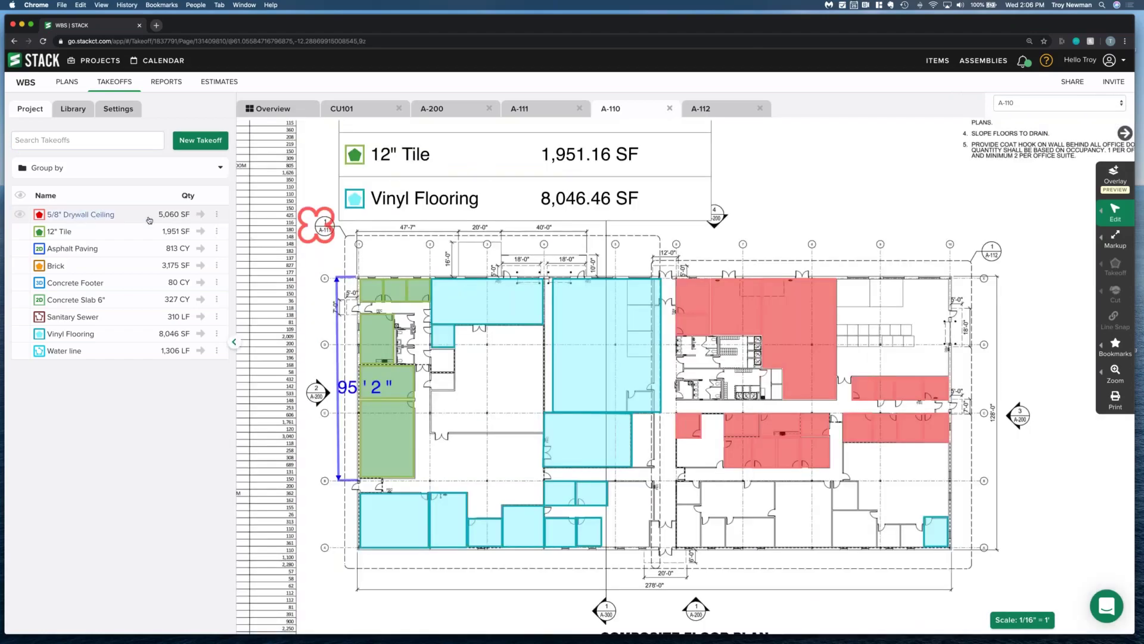
- Enter measuring mode for the 5/8" Drywall Ceiling takeoff twice, finishing each time without drawing anything
left_click(201, 214)
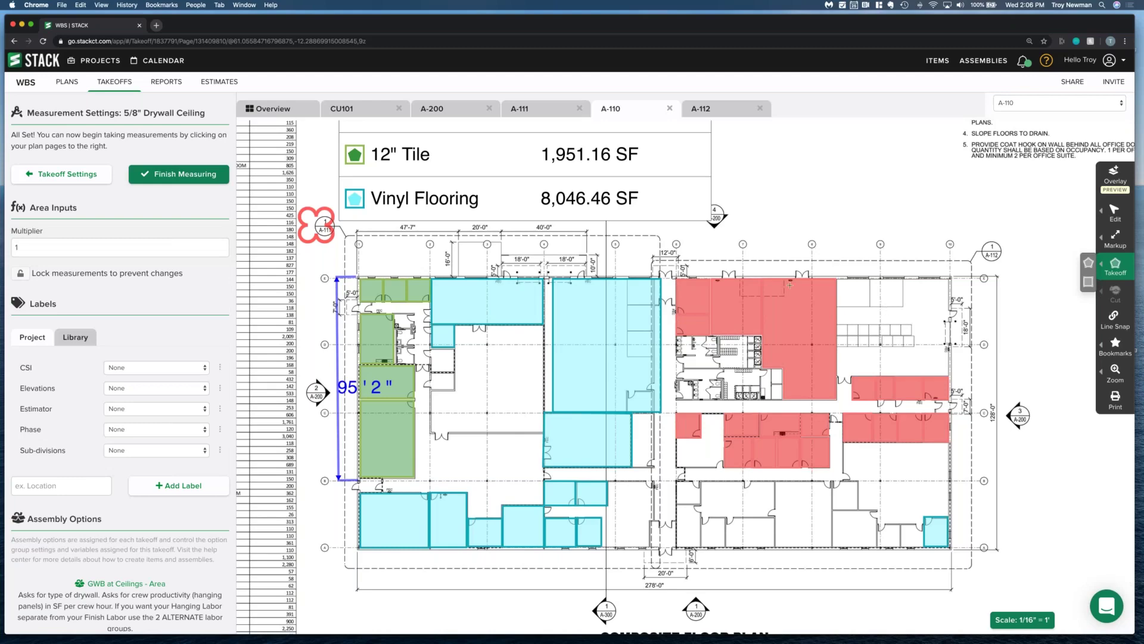
left_click(169, 175)
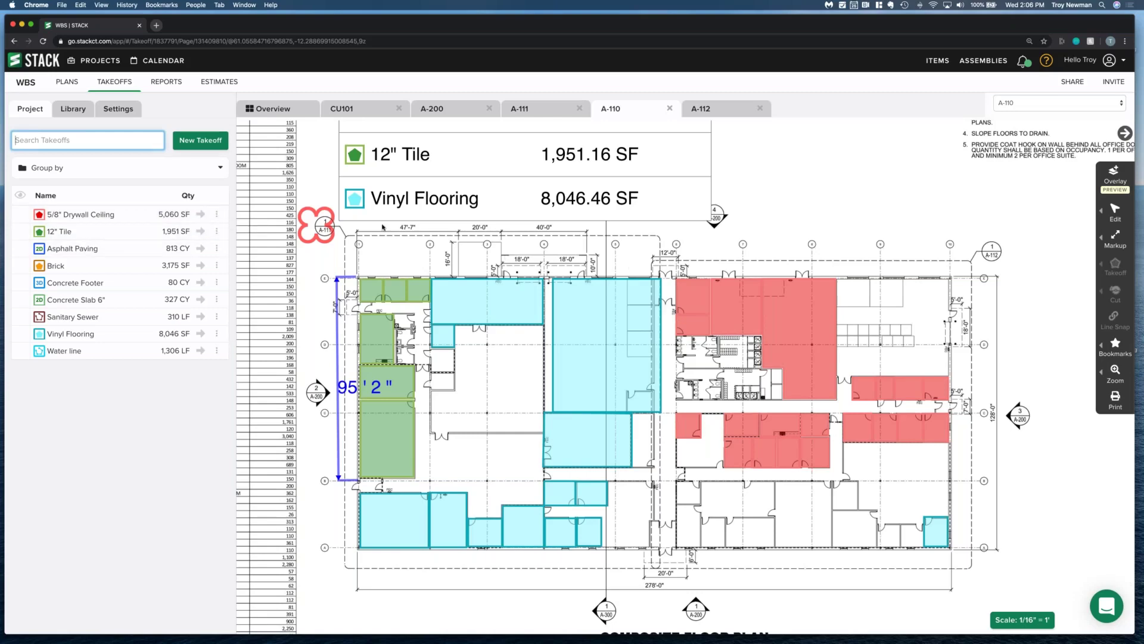
left_click(201, 213)
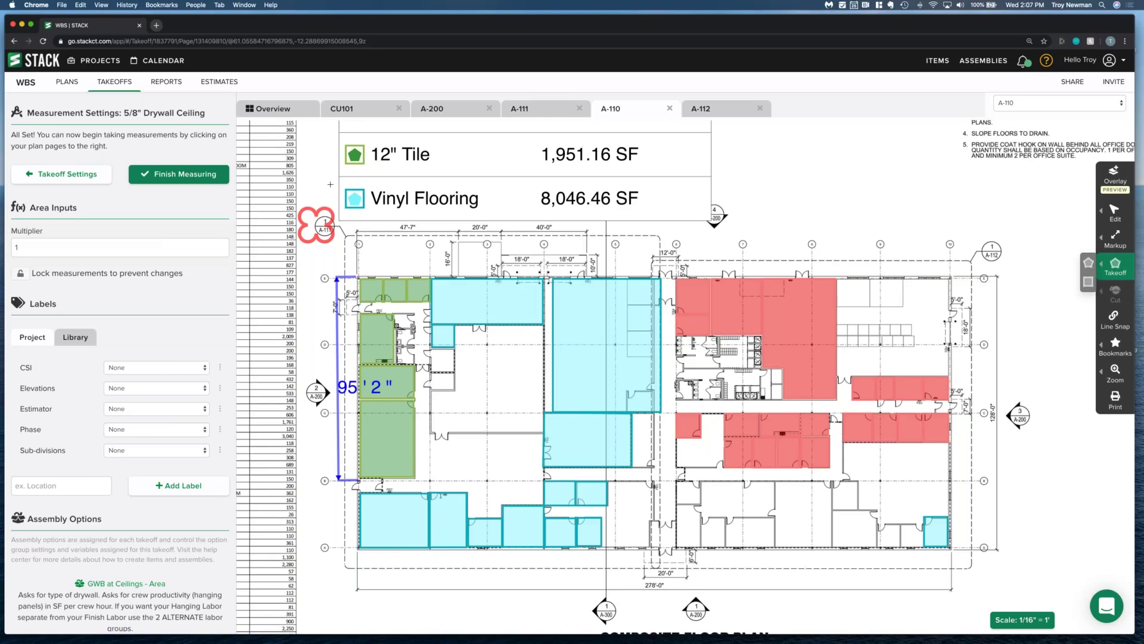
left_click(194, 176)
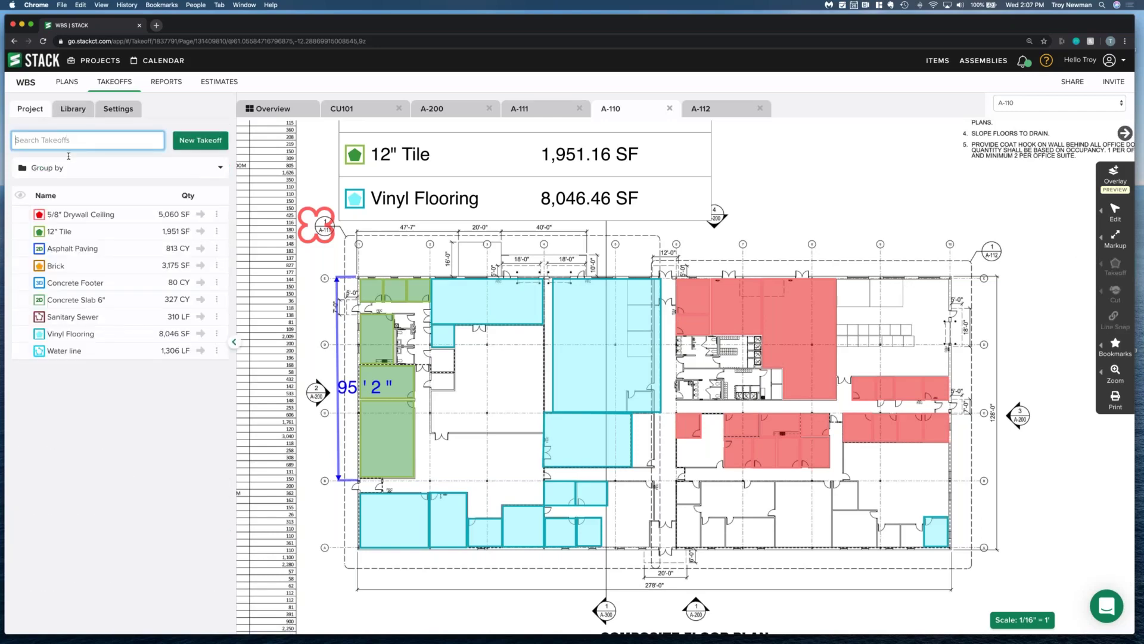
- Enter and leave measuring mode for the 12" Tile takeoff, and do the same for 5/8" Drywall Ceiling
left_click(201, 232)
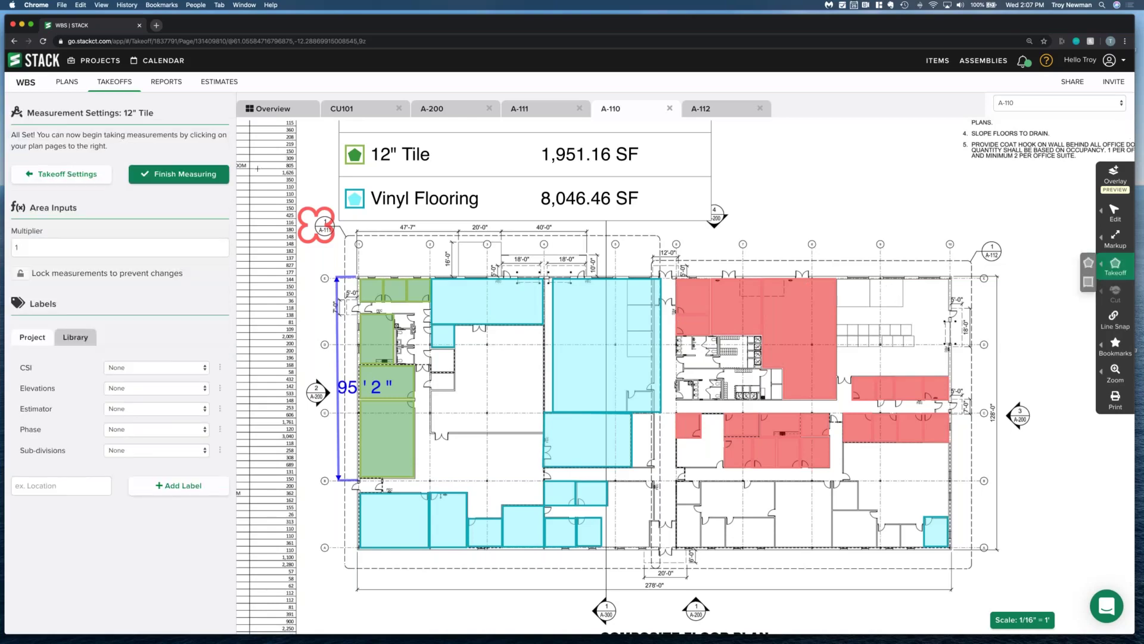
left_click(179, 174)
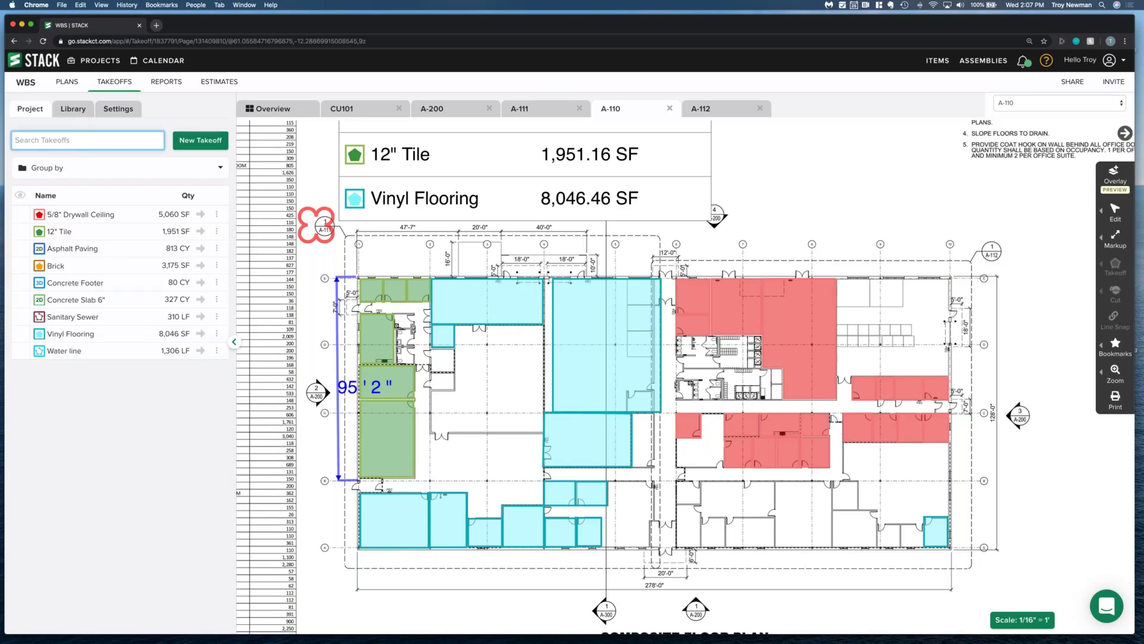
left_click(227, 228)
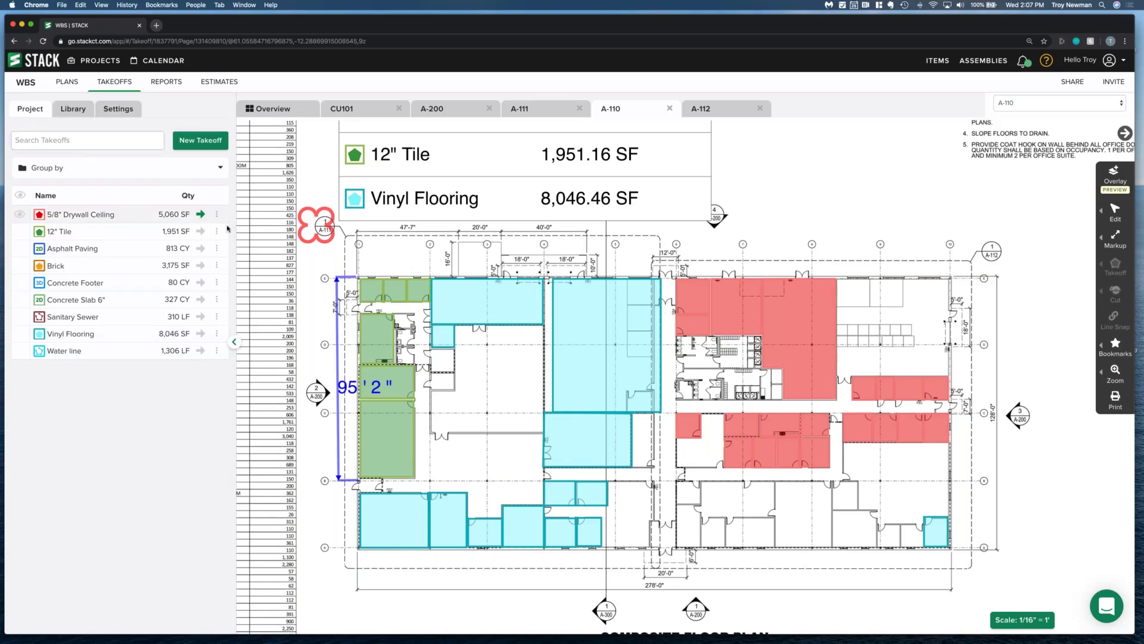
left_click(200, 214)
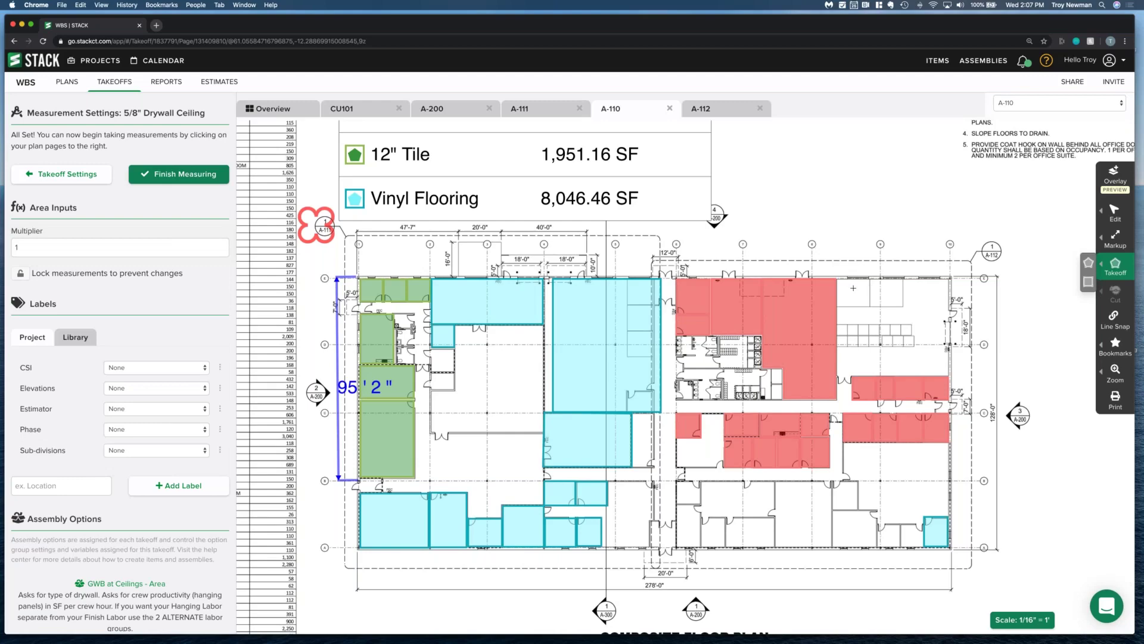
key("Escape")
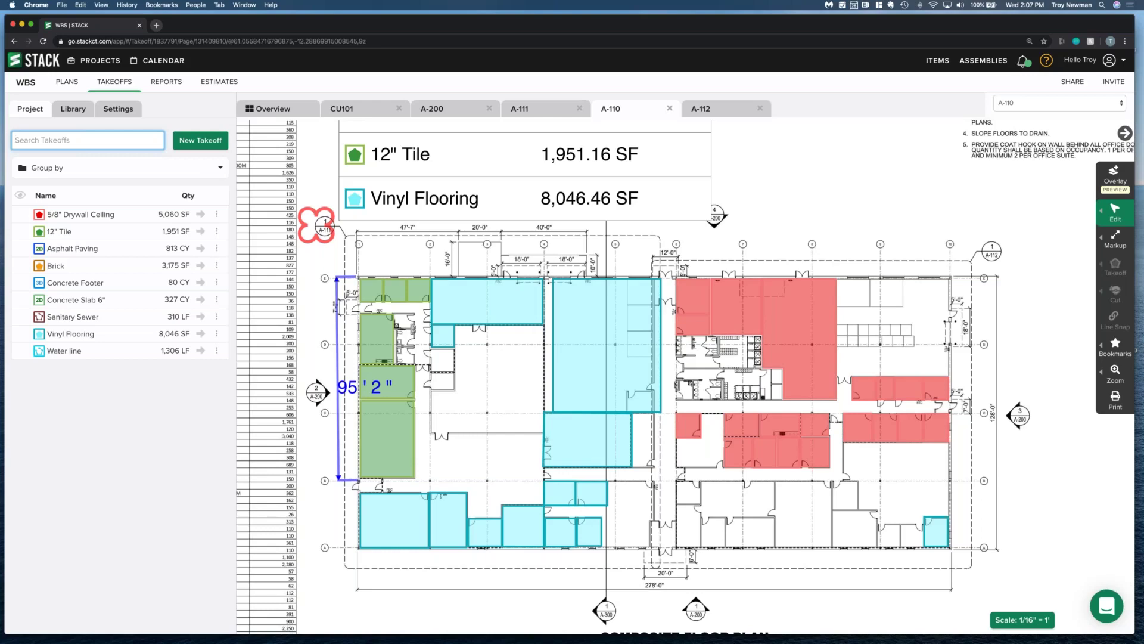
- Search the takeoffs for "ti", enter and finish 12" Tile measuring, and repeat for 5/8" Drywall Ceiling
type("ti")
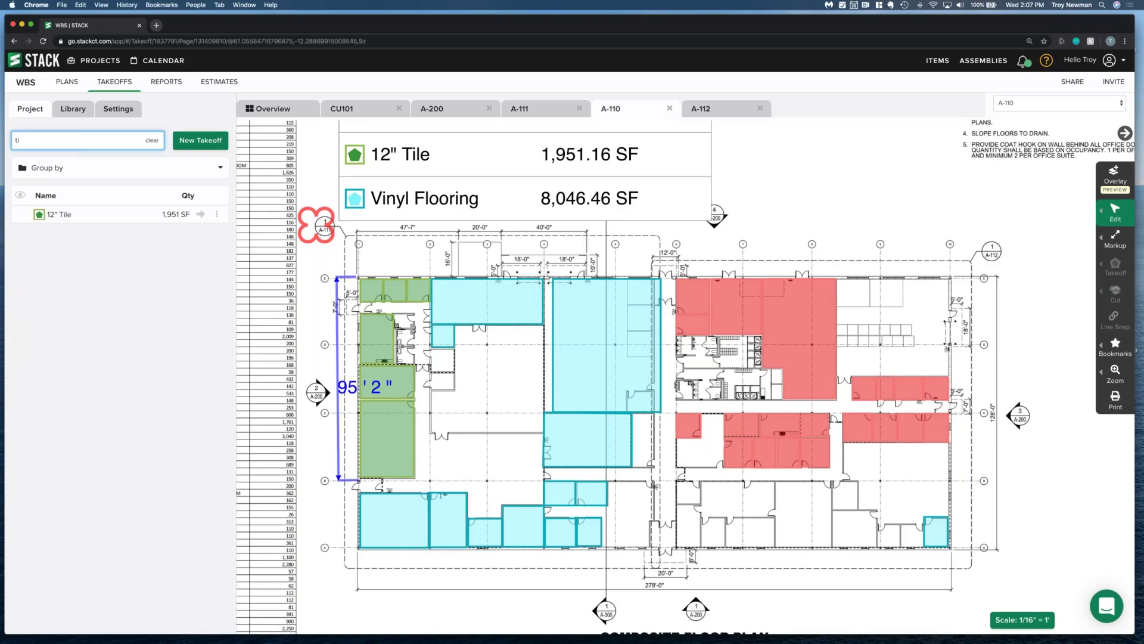
left_click(59, 214)
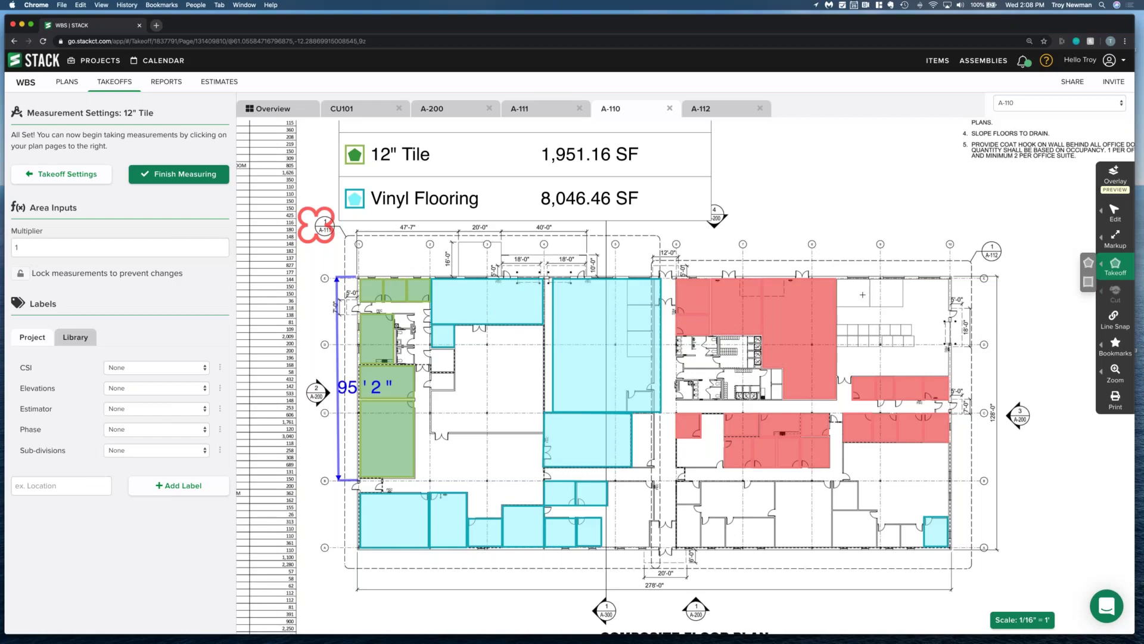
left_click(179, 174)
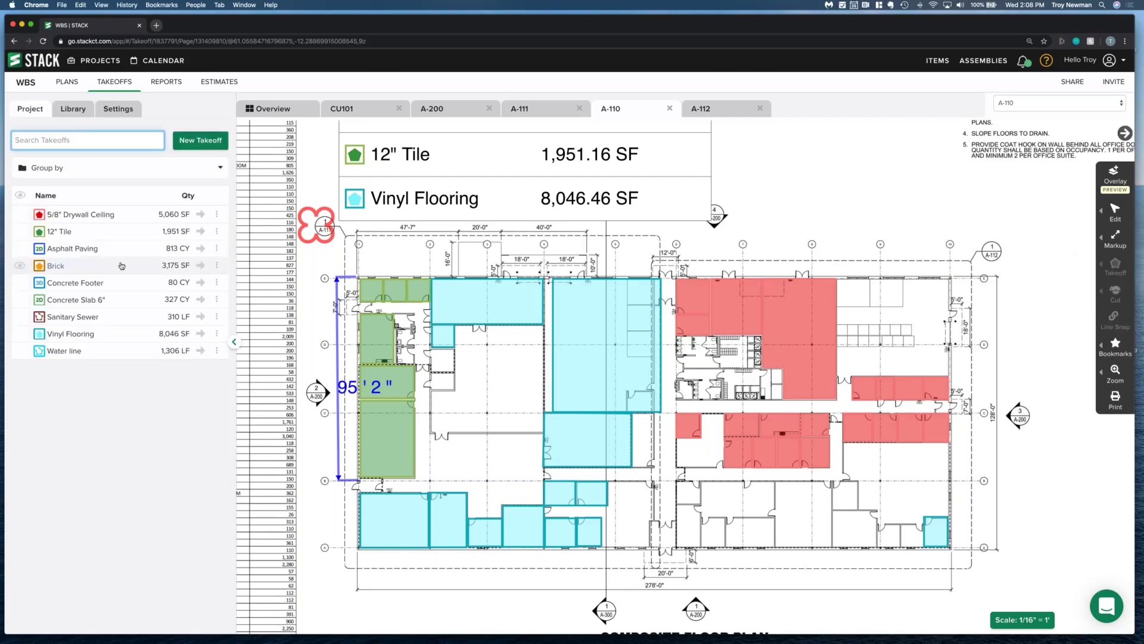
left_click(200, 214)
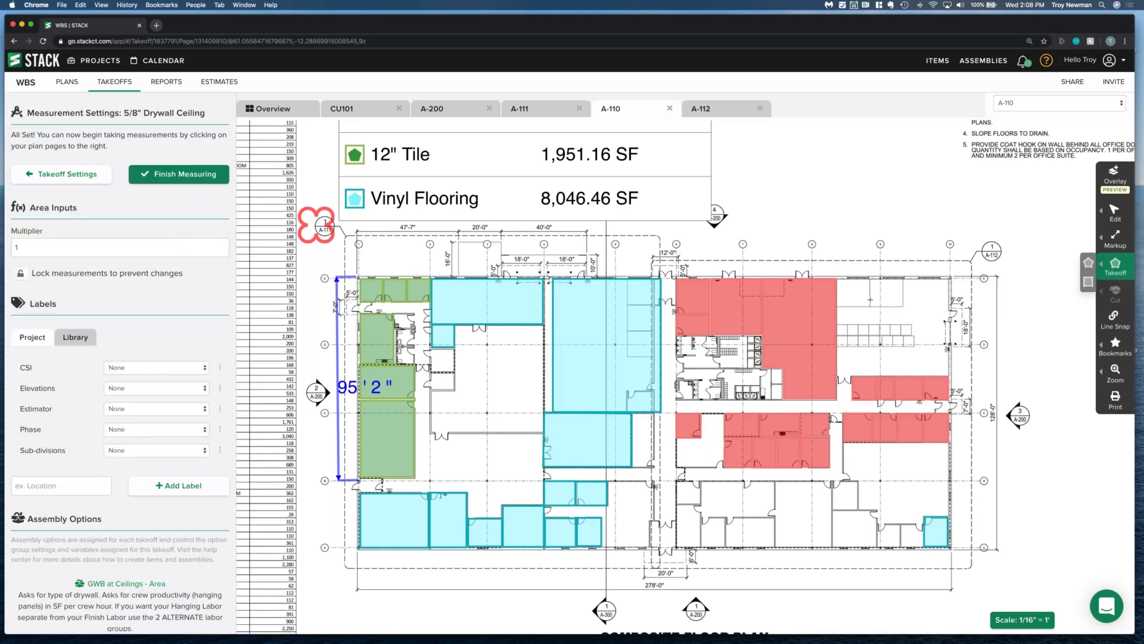
key("Escape")
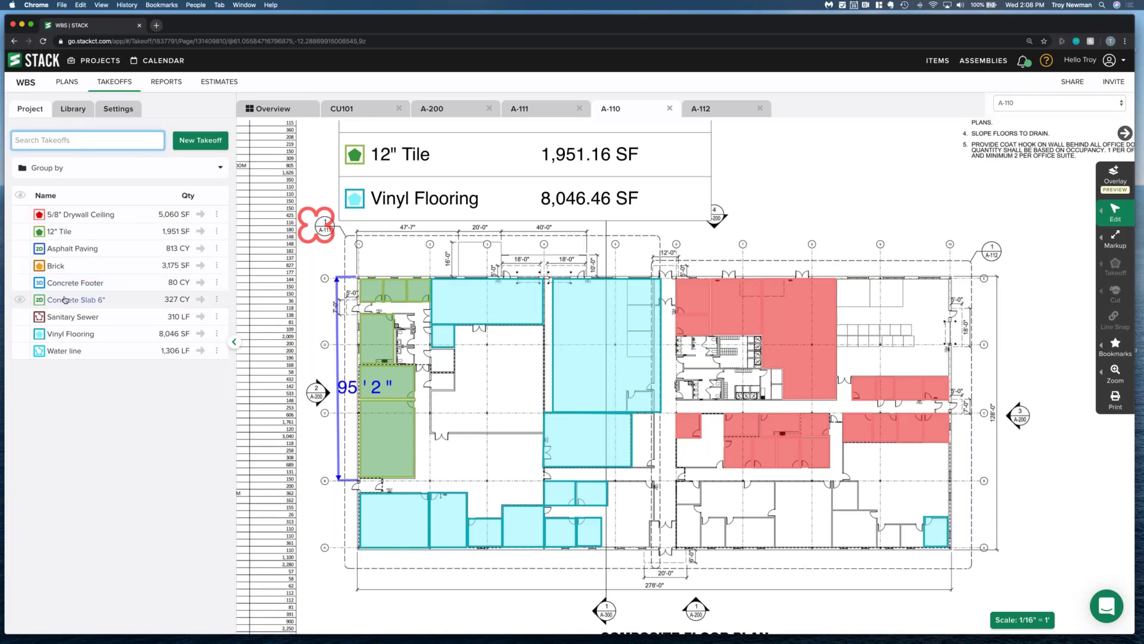
- Search the takeoffs for "con" and for "foo", and enter and exit measuring mode for Concrete Footer
type("con")
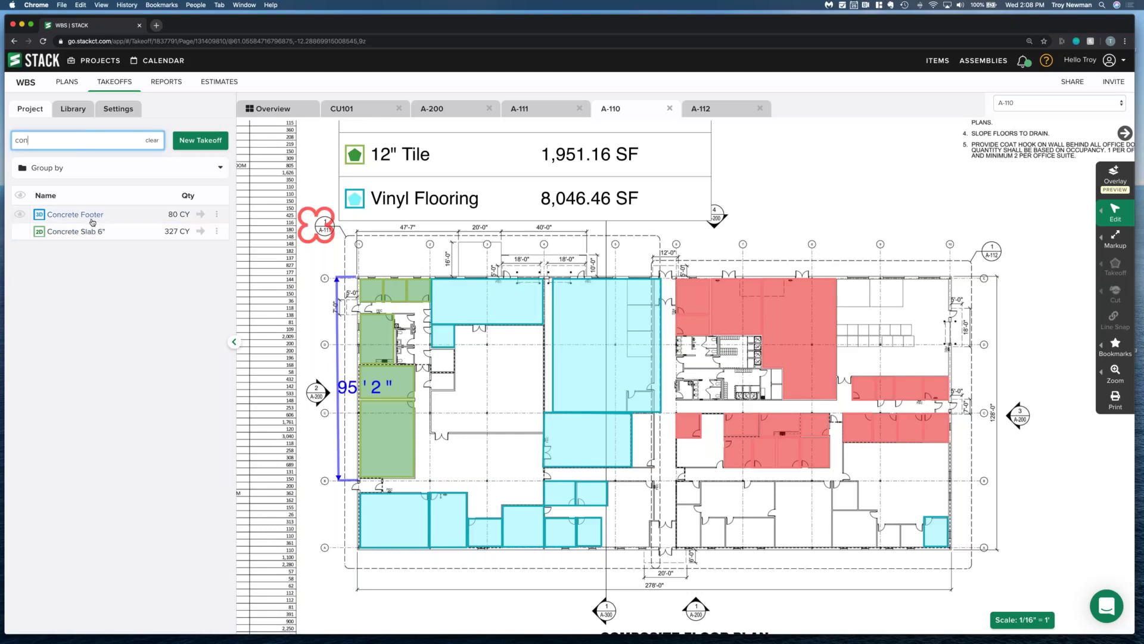
key("Escape")
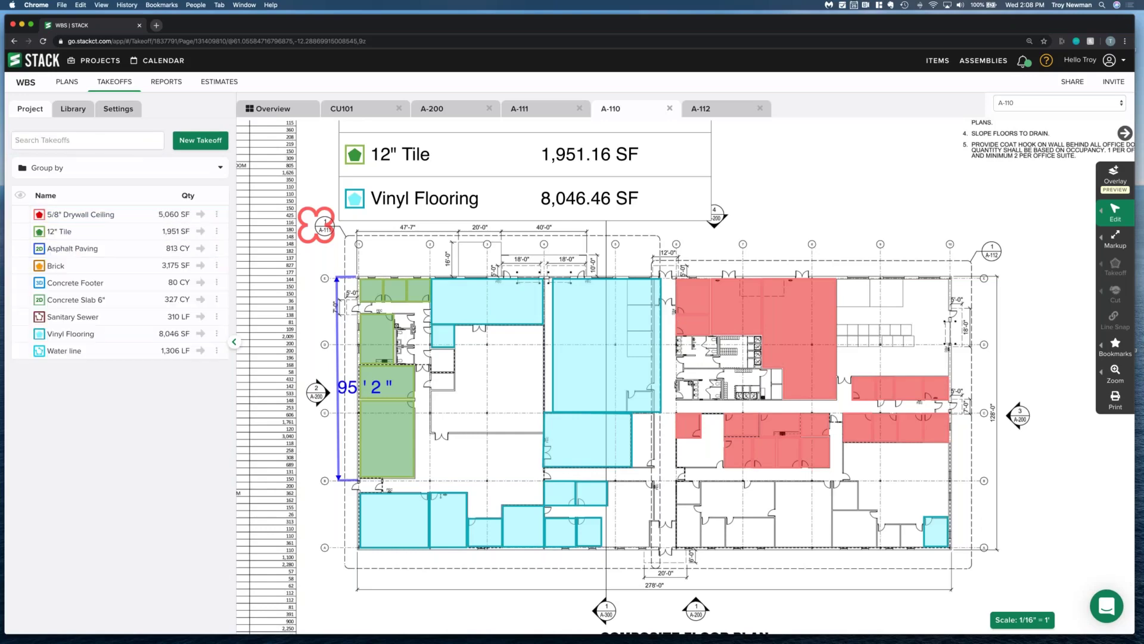
left_click(97, 140)
type("foo")
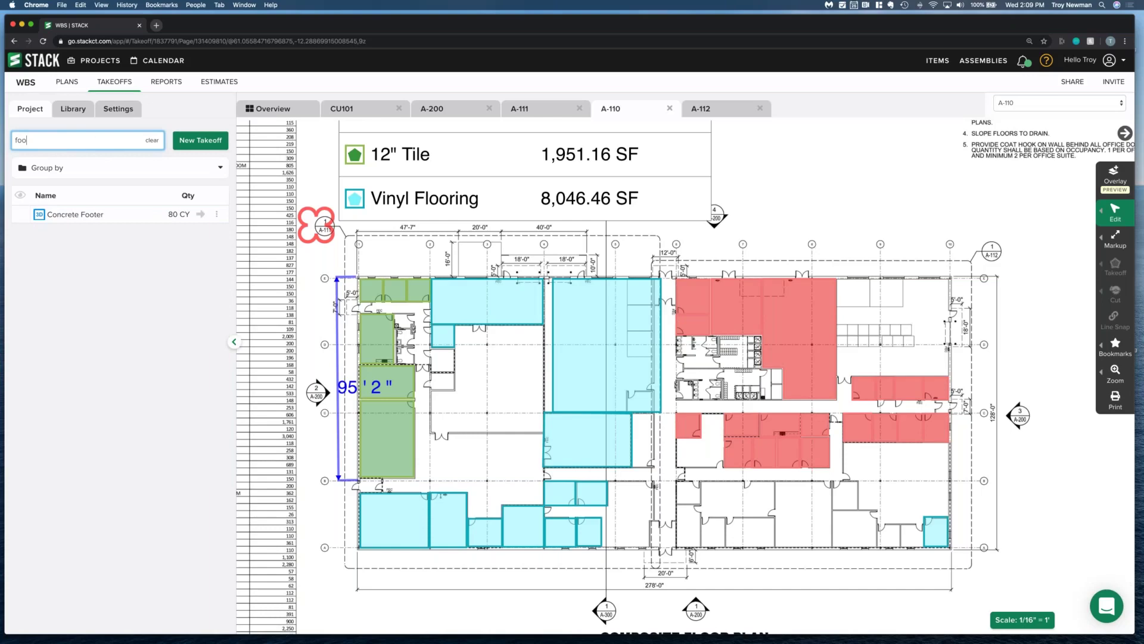
key("Return")
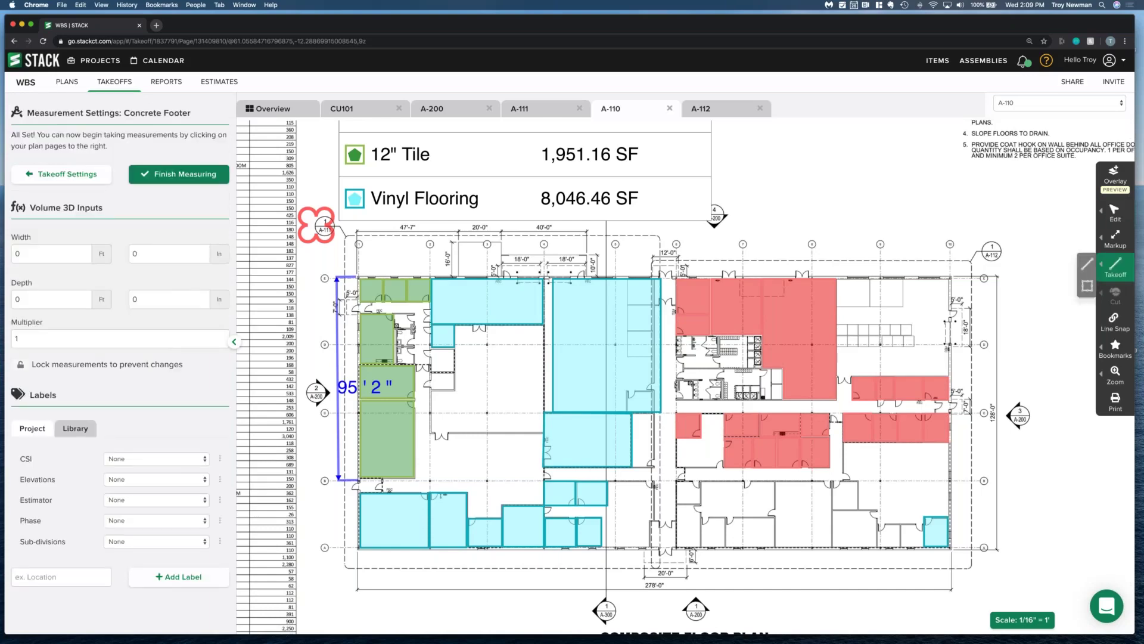
key("Escape")
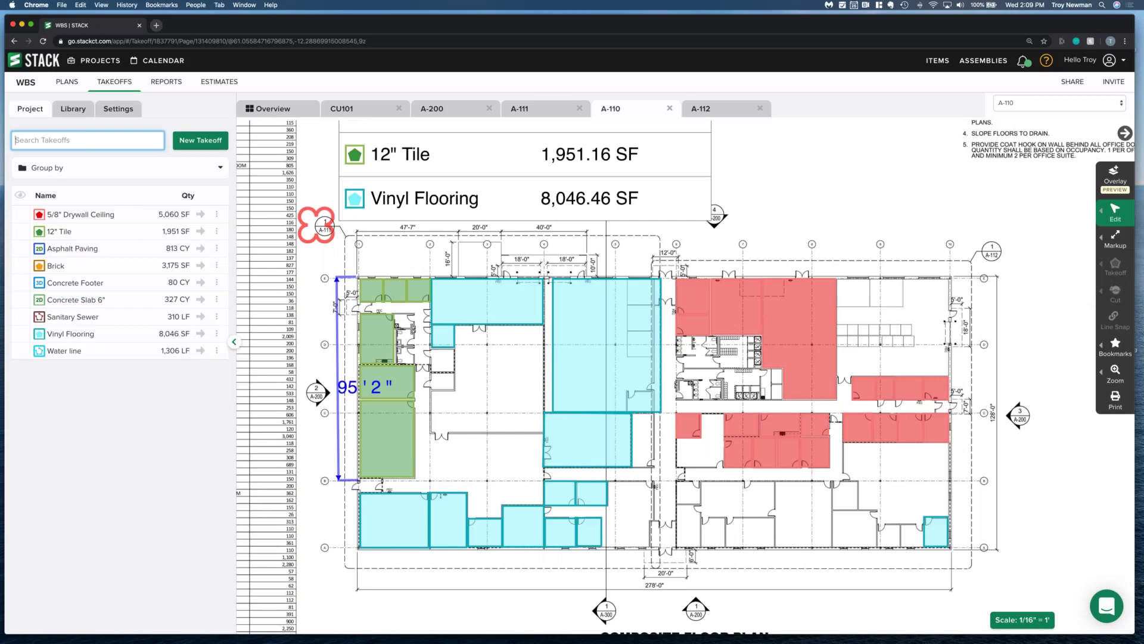
- Search the takeoffs for "bri" and enter and exit measuring mode for the Brick takeoff
type("bri")
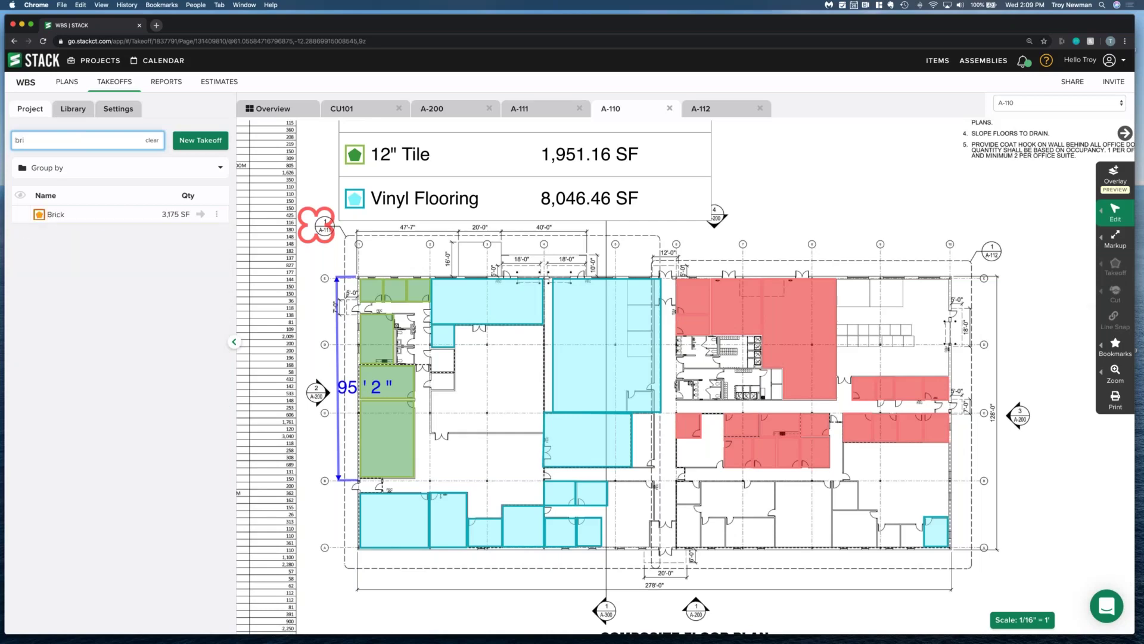
key("Return")
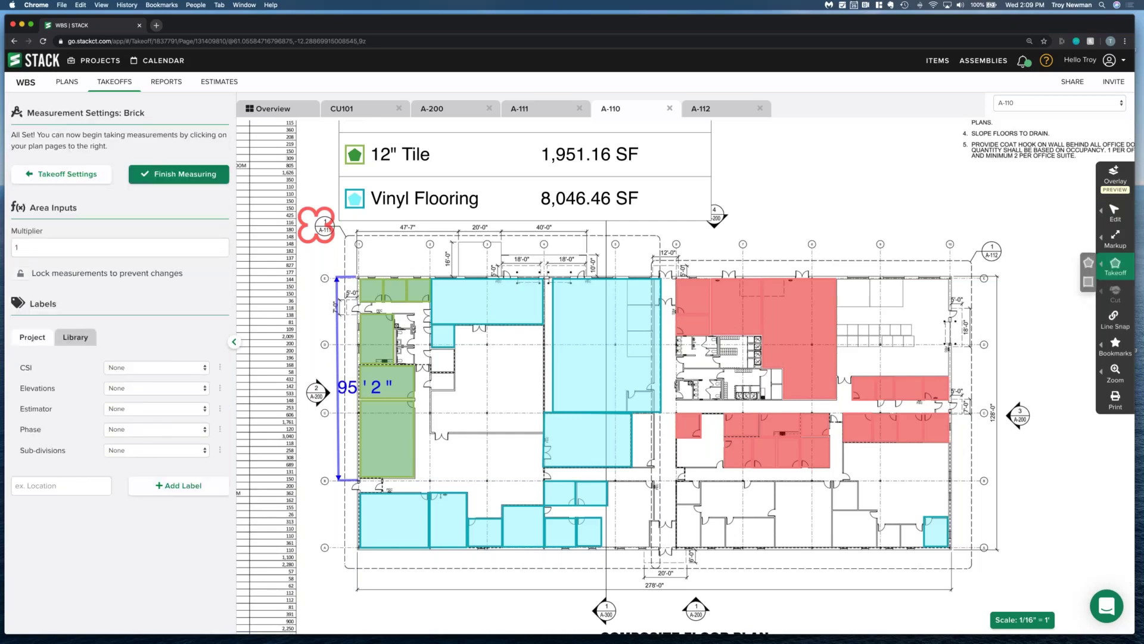
key("Escape")
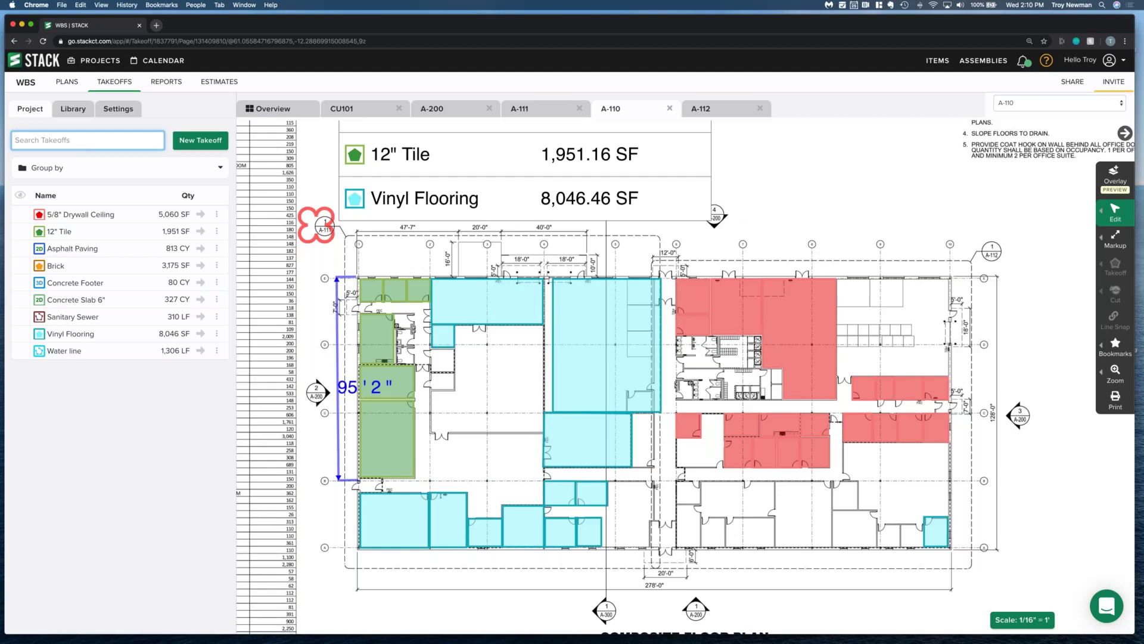
- Open the account settings at the company profile
left_click(1112, 62)
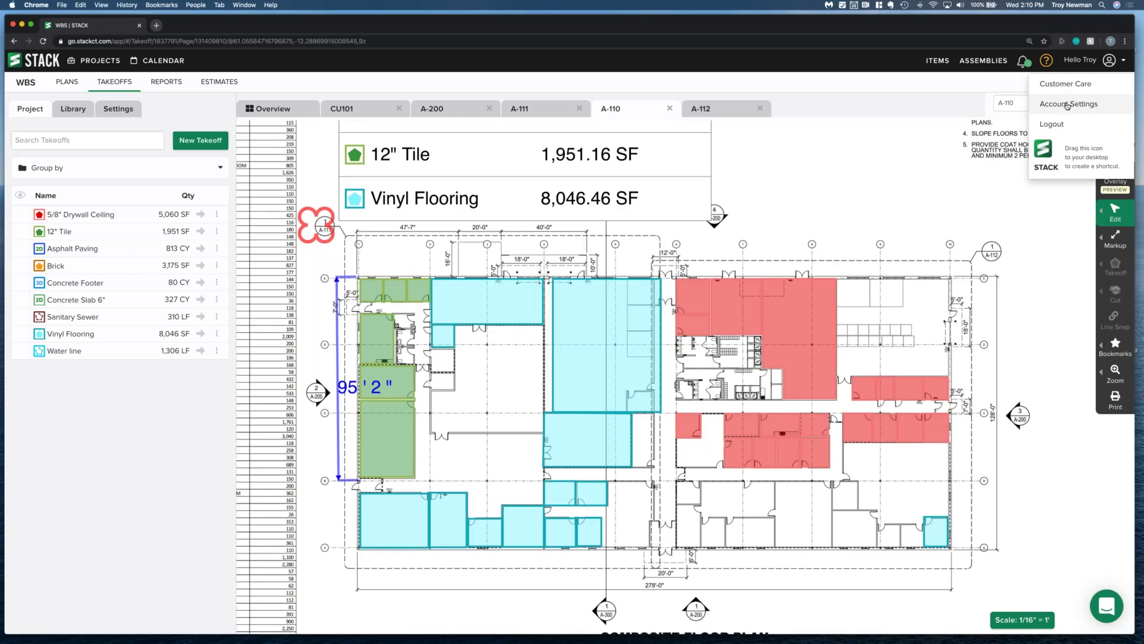
left_click(1068, 104)
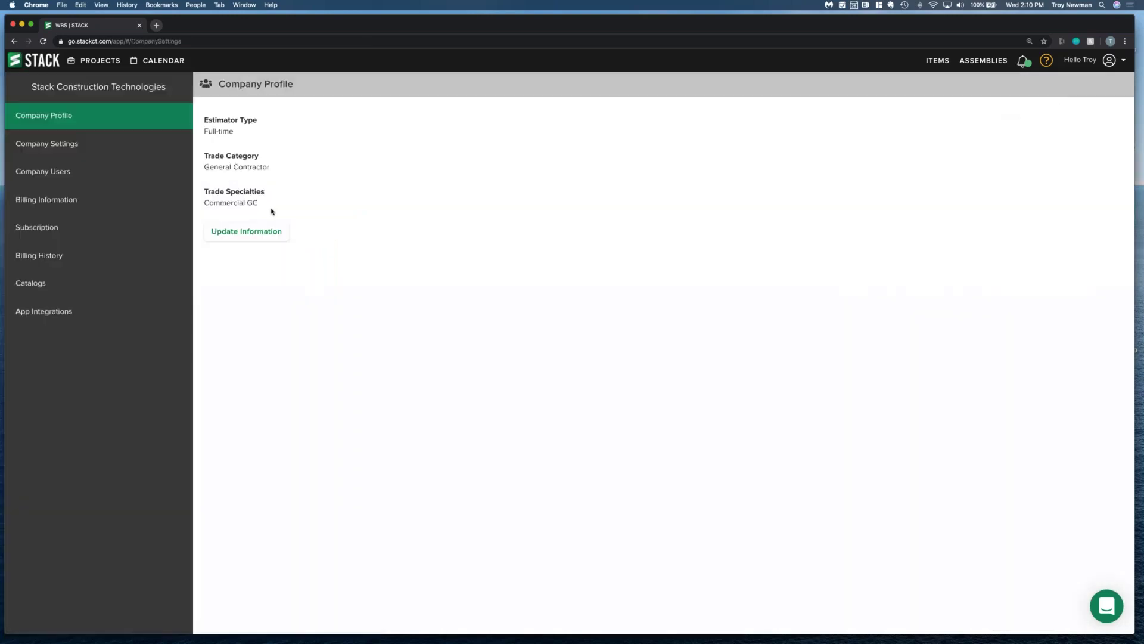
- Open the active Account Owner's entry in Company Users, view the available roles, and close it without changes
left_click(99, 174)
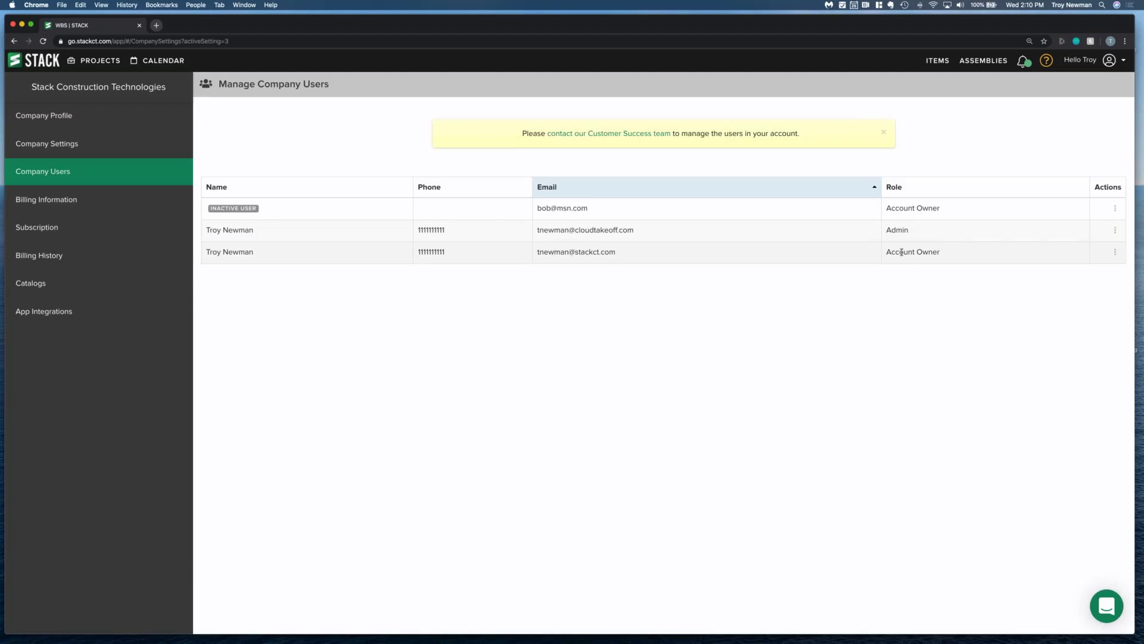
left_click(1115, 253)
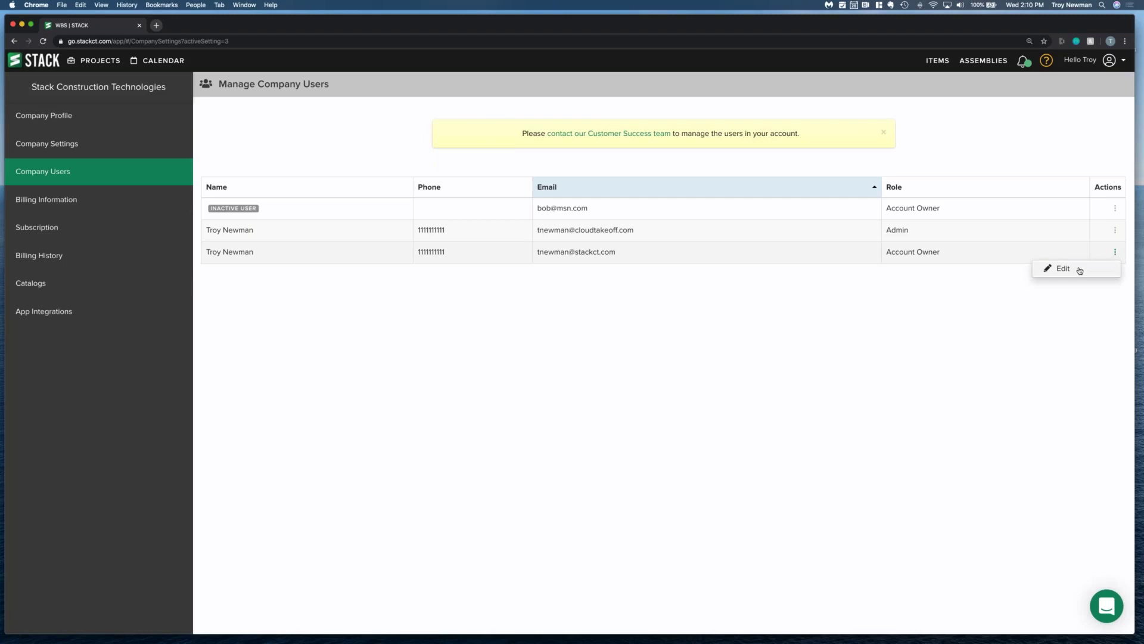
left_click(1080, 269)
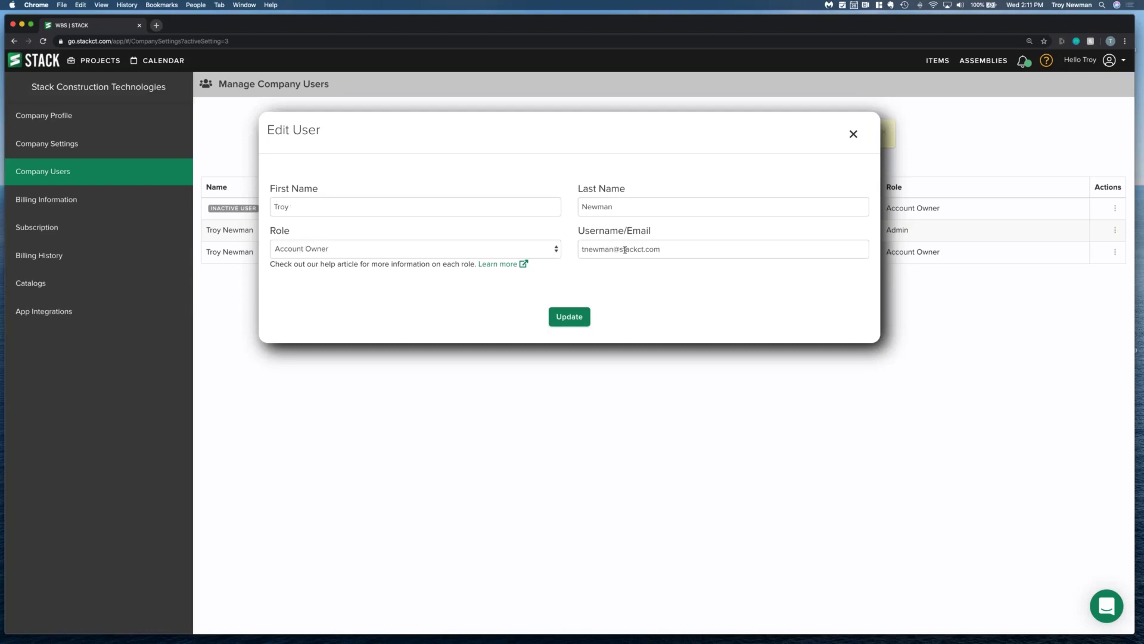
left_click(447, 253)
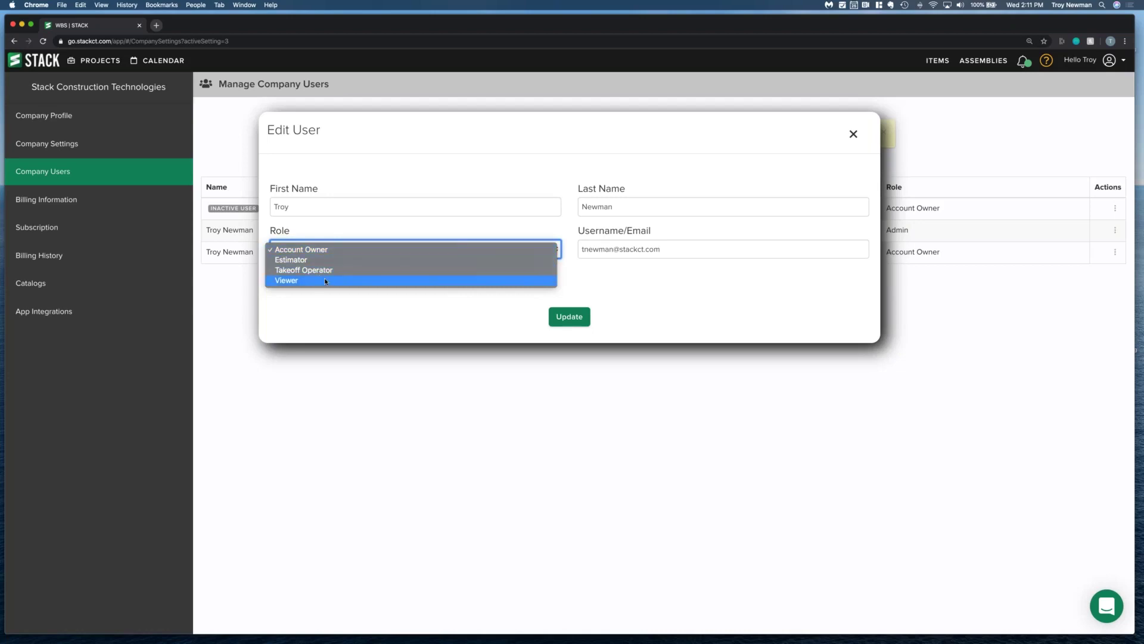
left_click(349, 301)
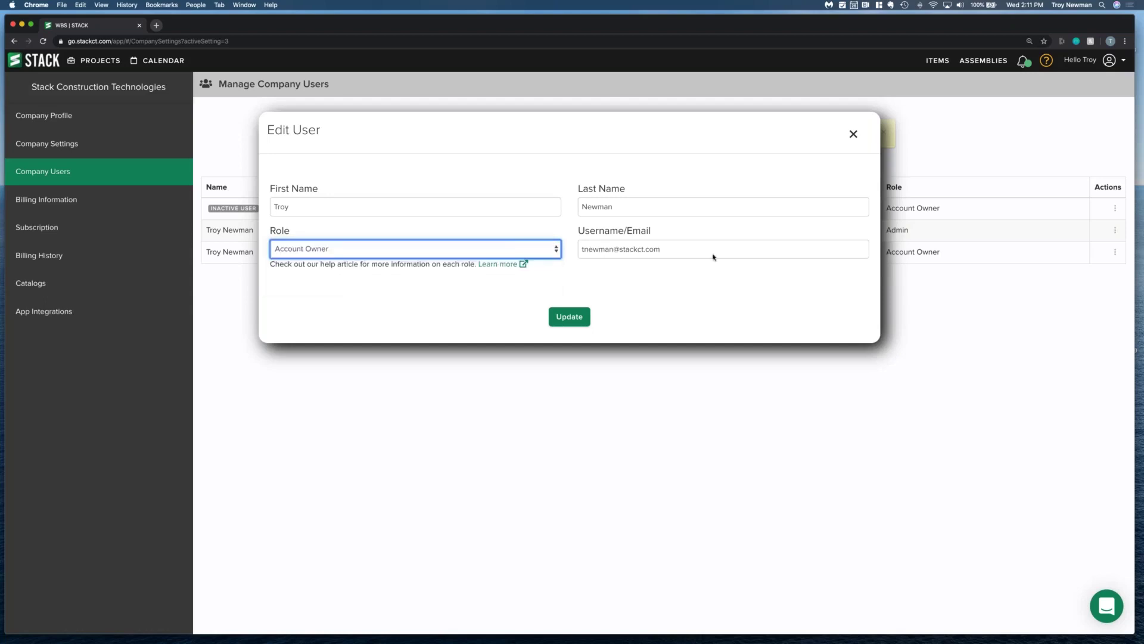
left_click(854, 134)
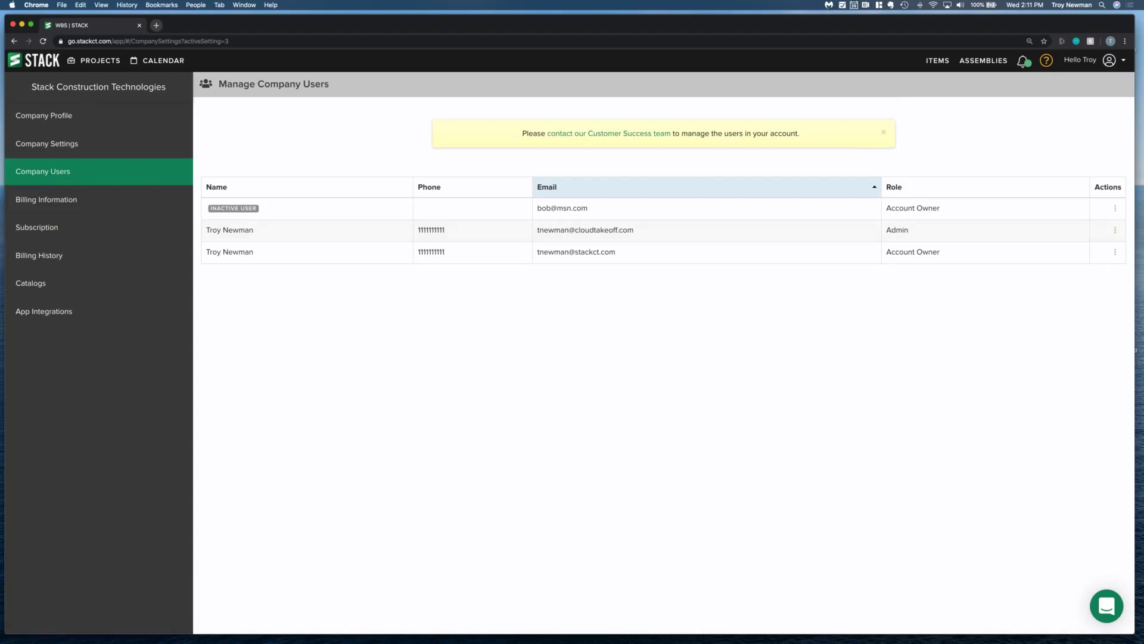
- Reopen the active Account Owner's user details, check the role choices again, and close the form
left_click(1115, 252)
left_click(1115, 254)
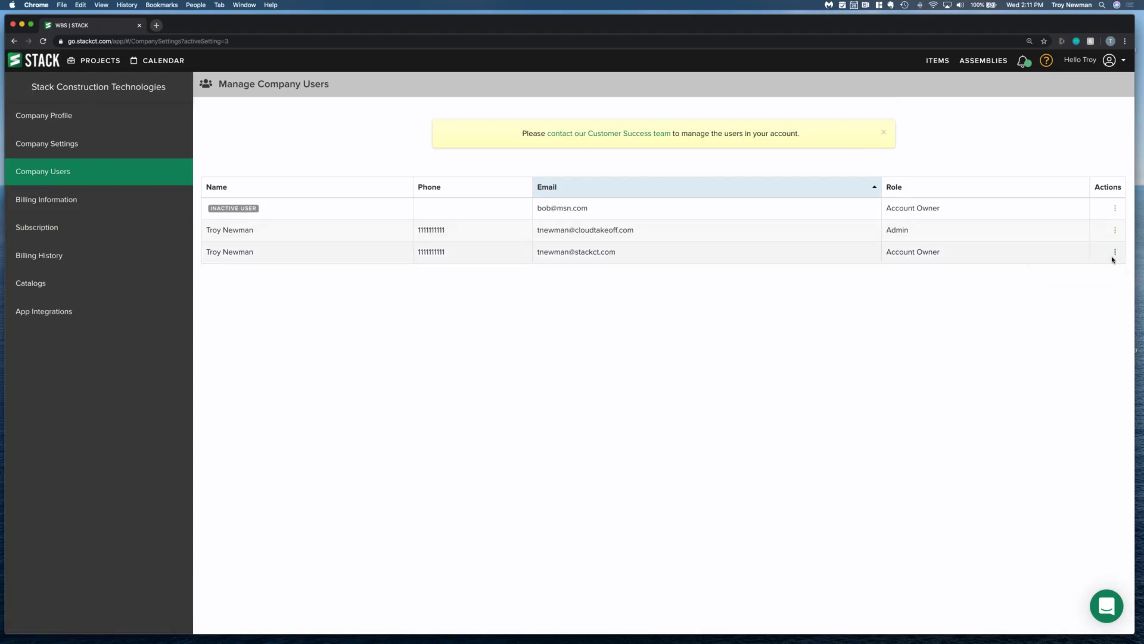
left_click(1115, 253)
left_click(1064, 267)
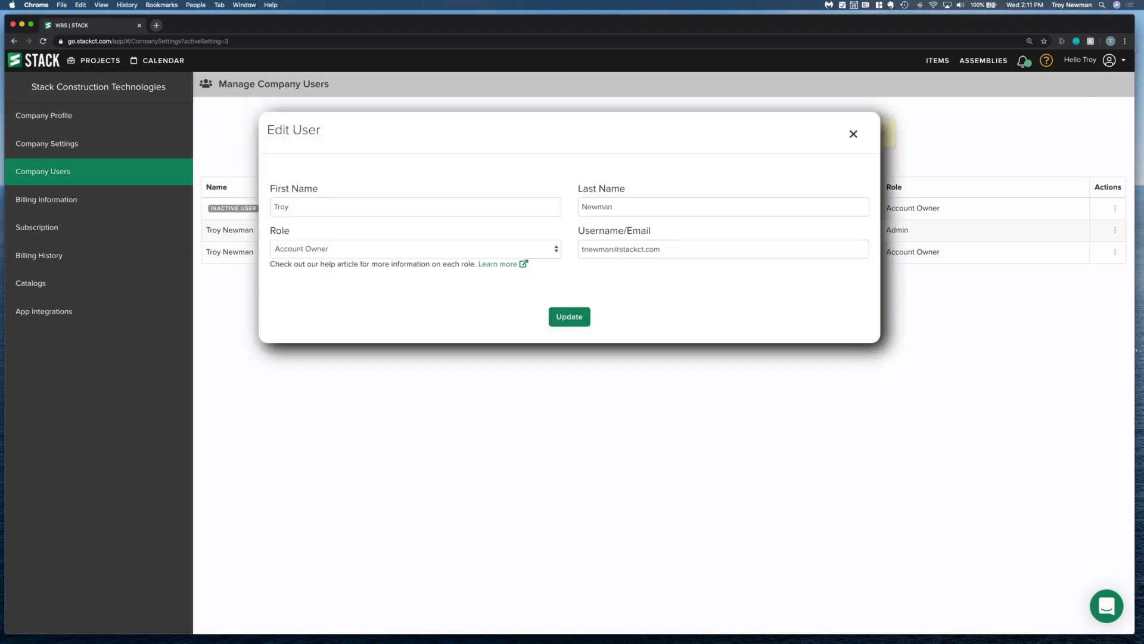
left_click(435, 252)
left_click(452, 233)
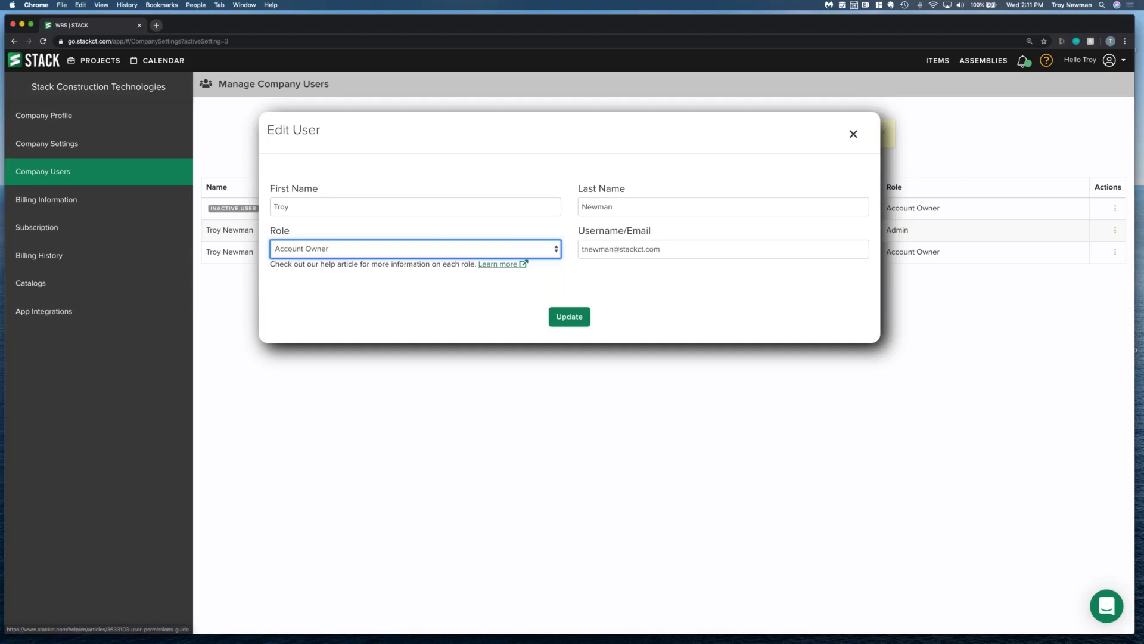
left_click(853, 135)
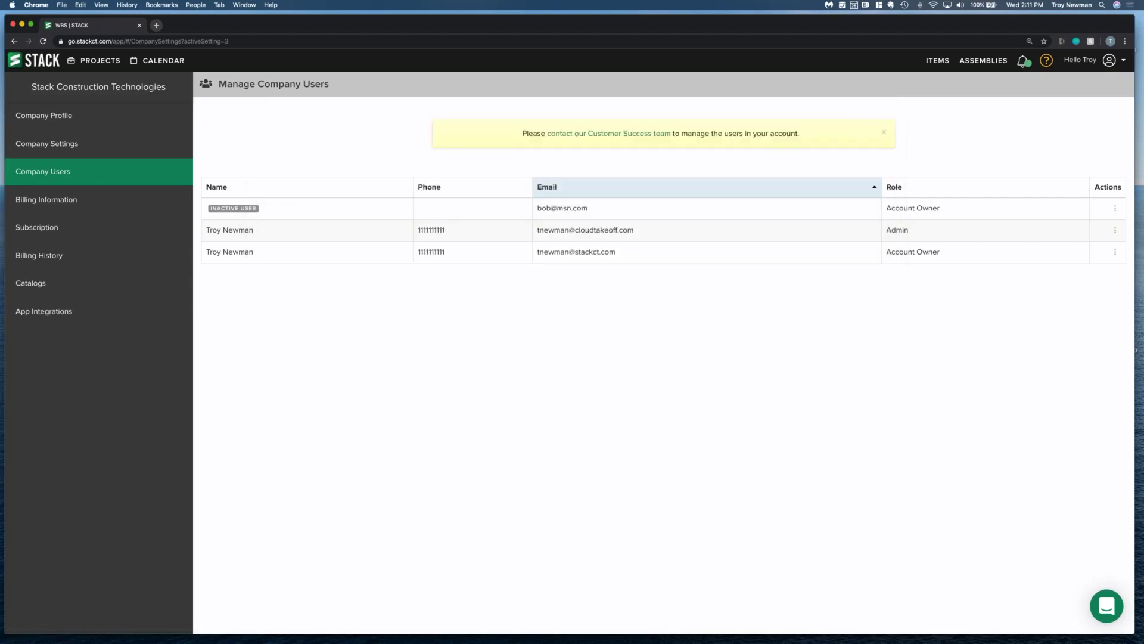
- Open the WBS project, then browse the article collections in the Online Help Guide
left_click(98, 62)
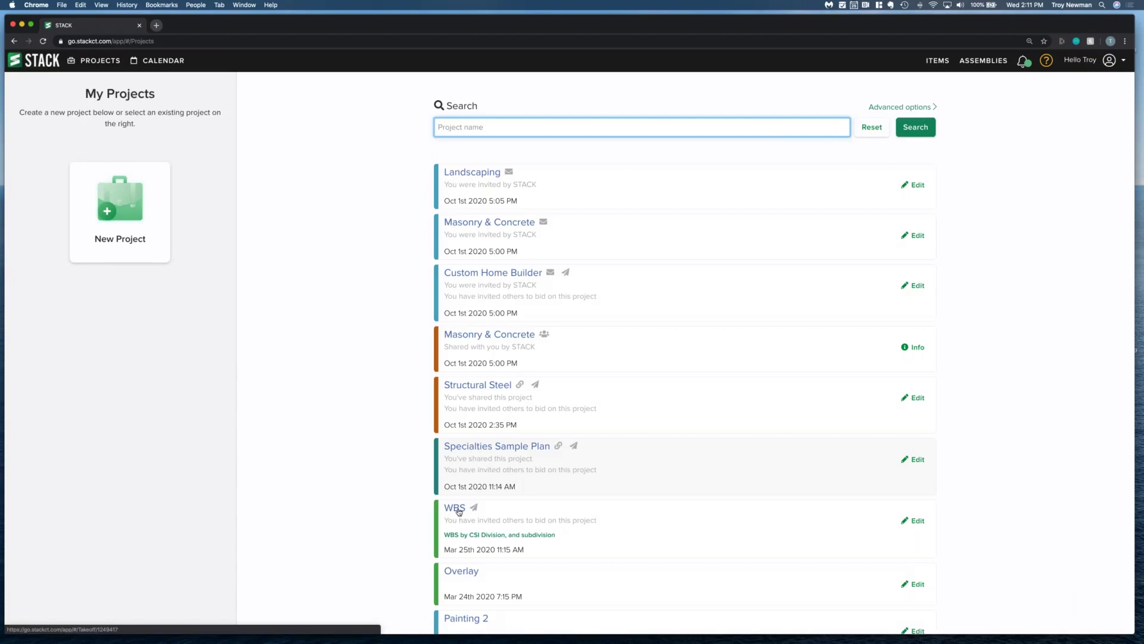
left_click(455, 507)
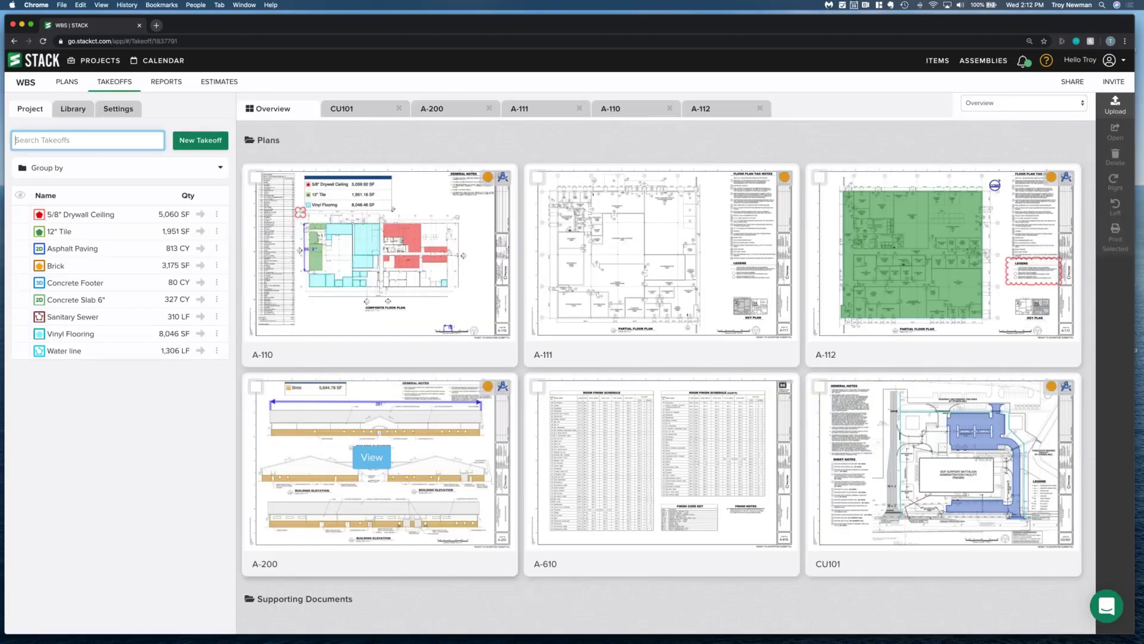
left_click(1047, 61)
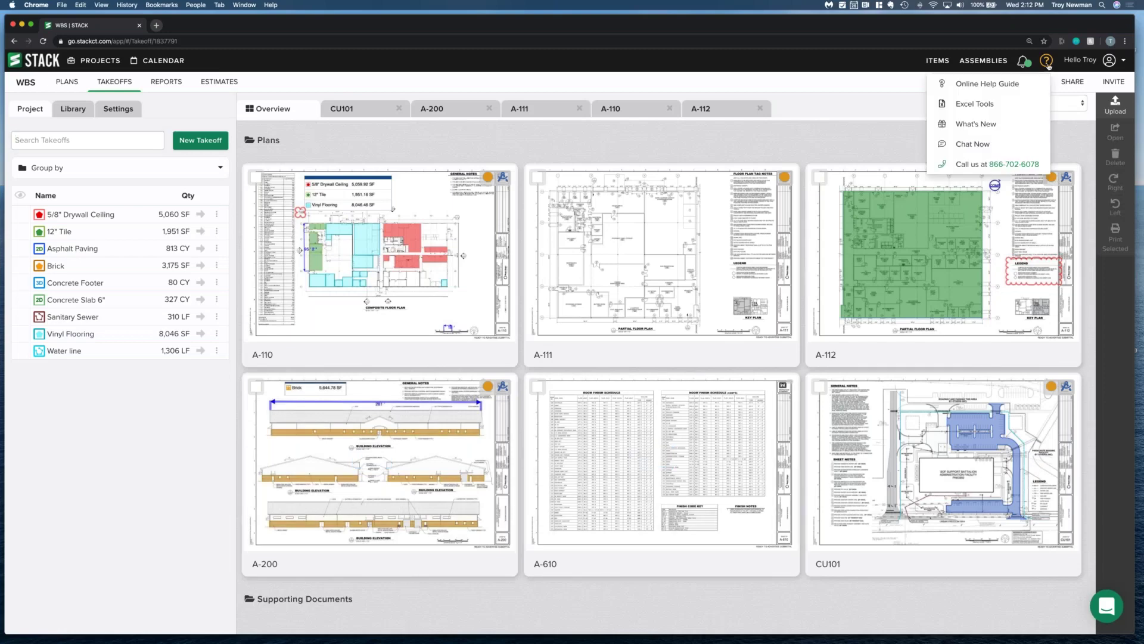
left_click(994, 84)
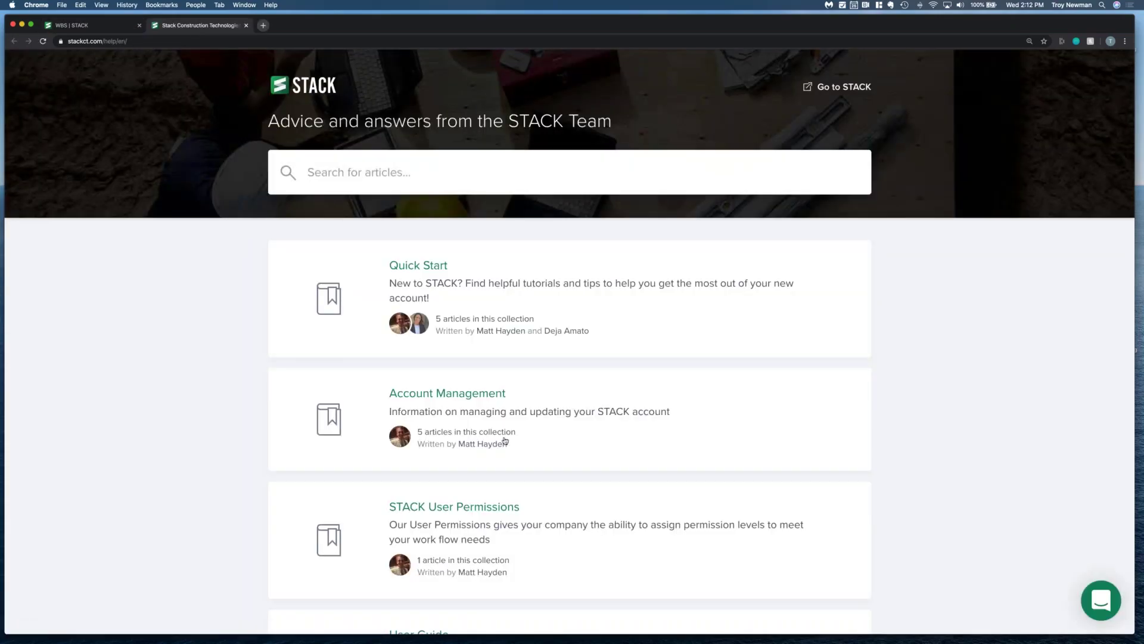
scroll(504, 441, "down", 13)
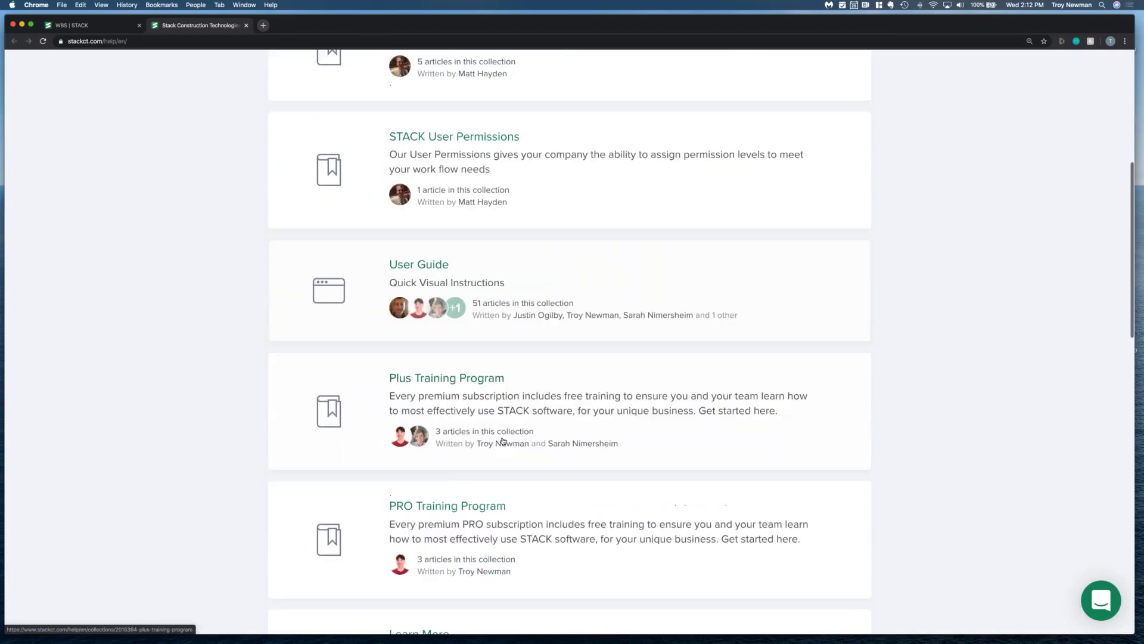
scroll(351, 494, "down", 2)
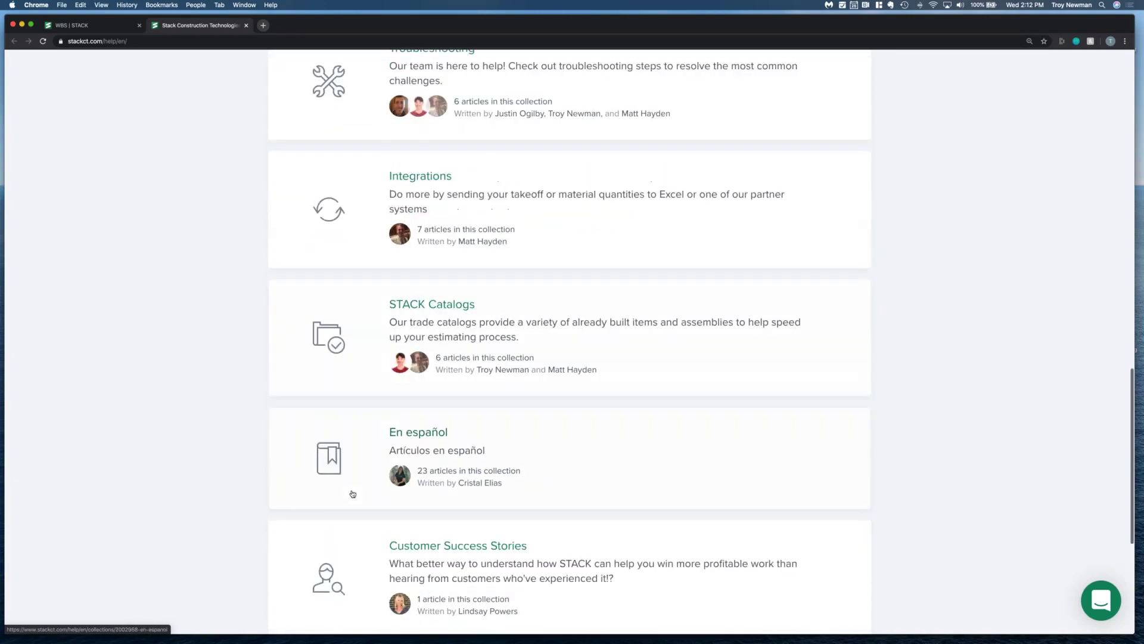
scroll(353, 494, "down", 4)
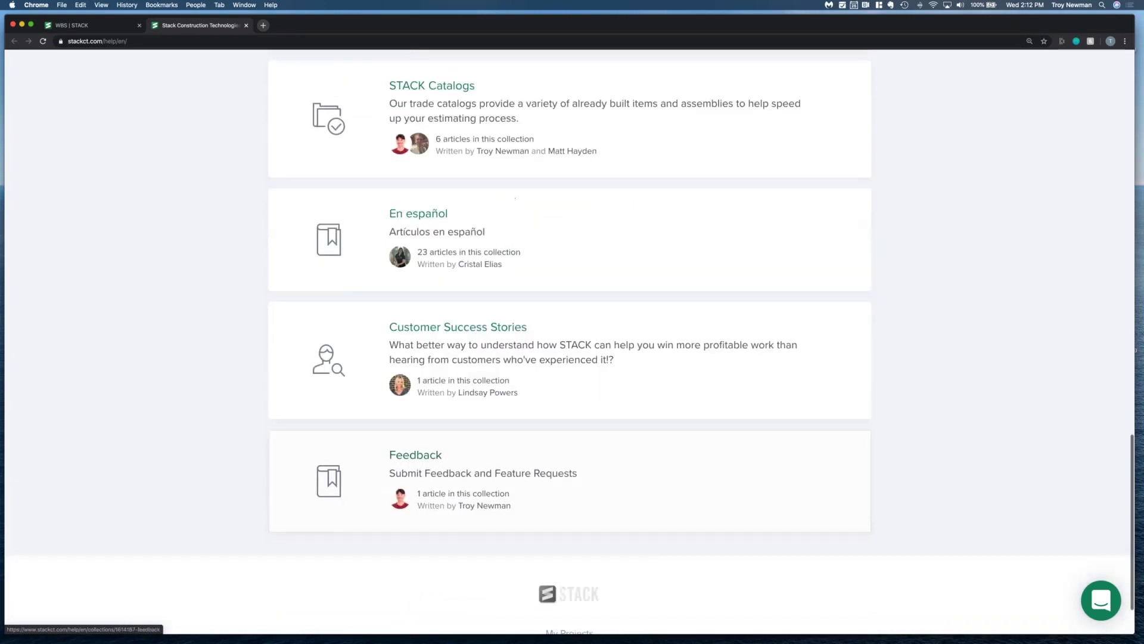
scroll(353, 494, "up", 9)
scroll(375, 178, "up", 10)
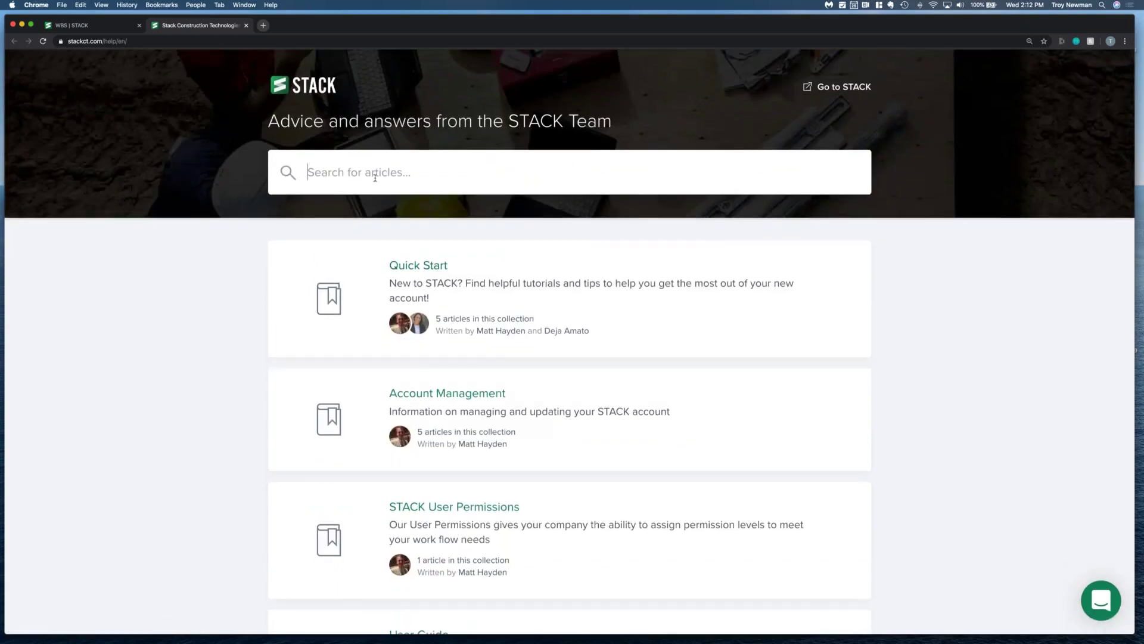
- Search the help articles for "role" and open the User Roles article
left_click(374, 178)
type("role")
key("Return")
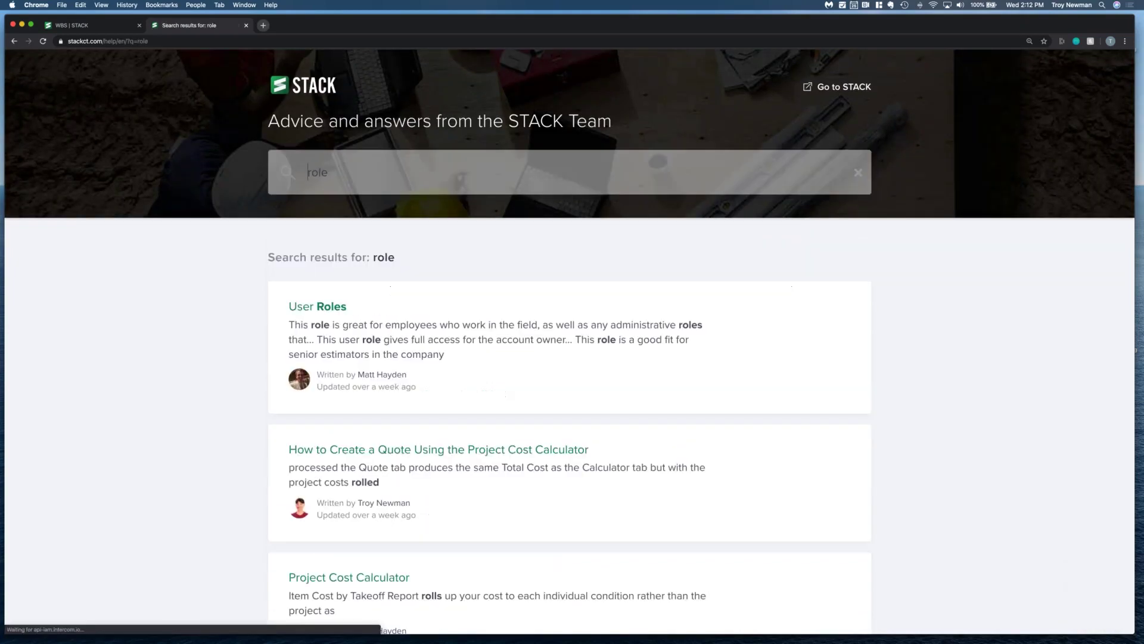
left_click(319, 306)
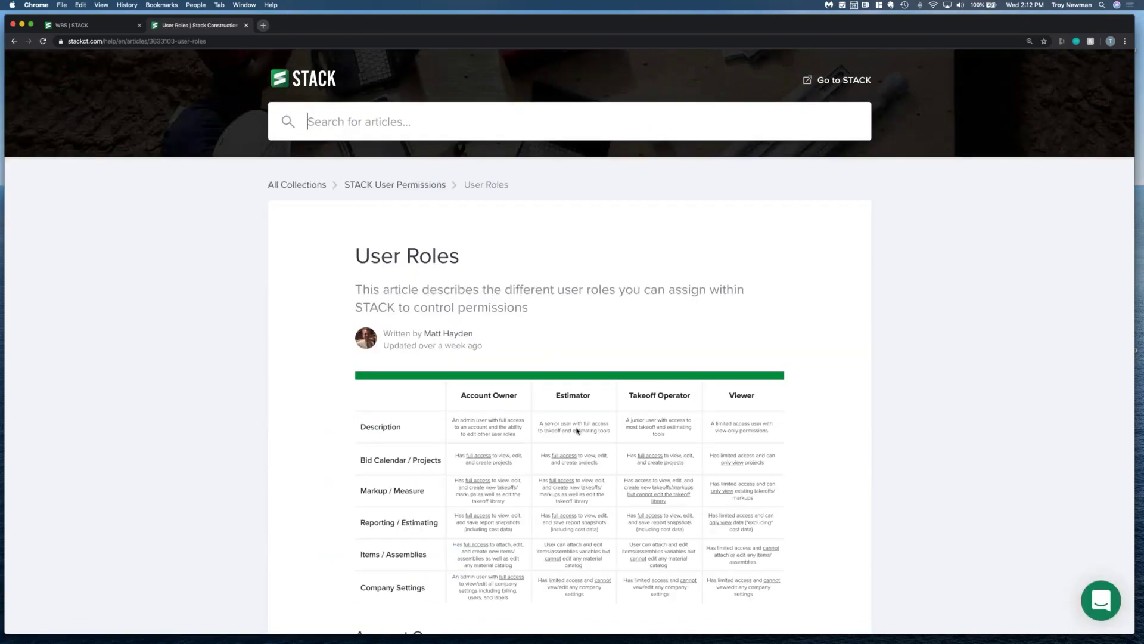
- Examine the permissions table and the role descriptions down to Viewer in the User Roles article
scroll(420, 411, "down", 2)
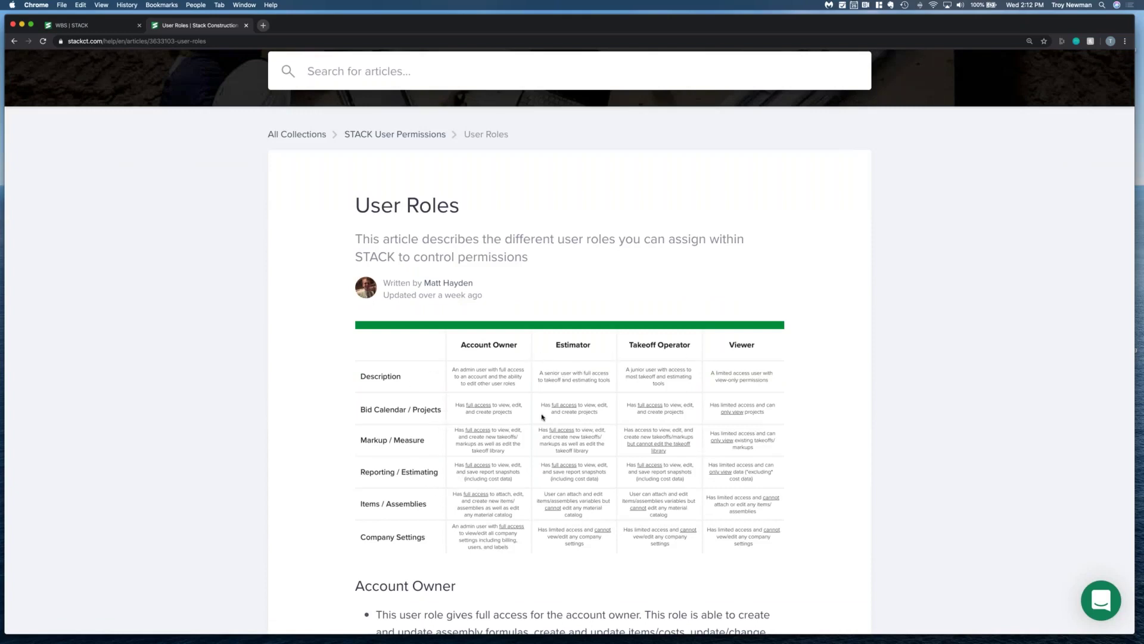
scroll(542, 418, "down", 8)
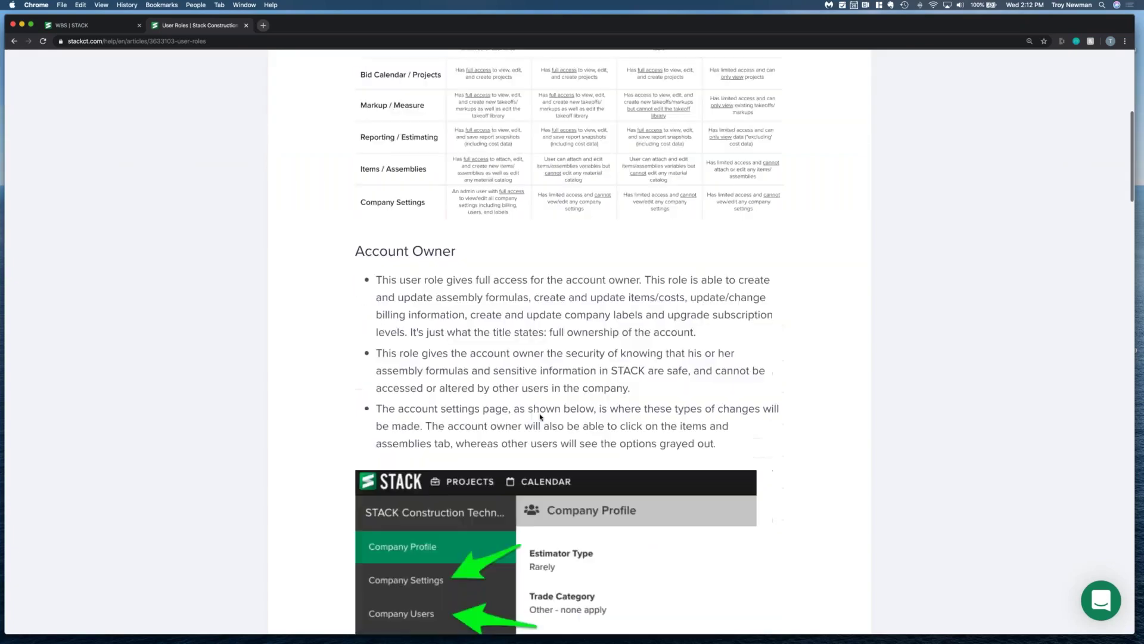
scroll(470, 435, "down", 14)
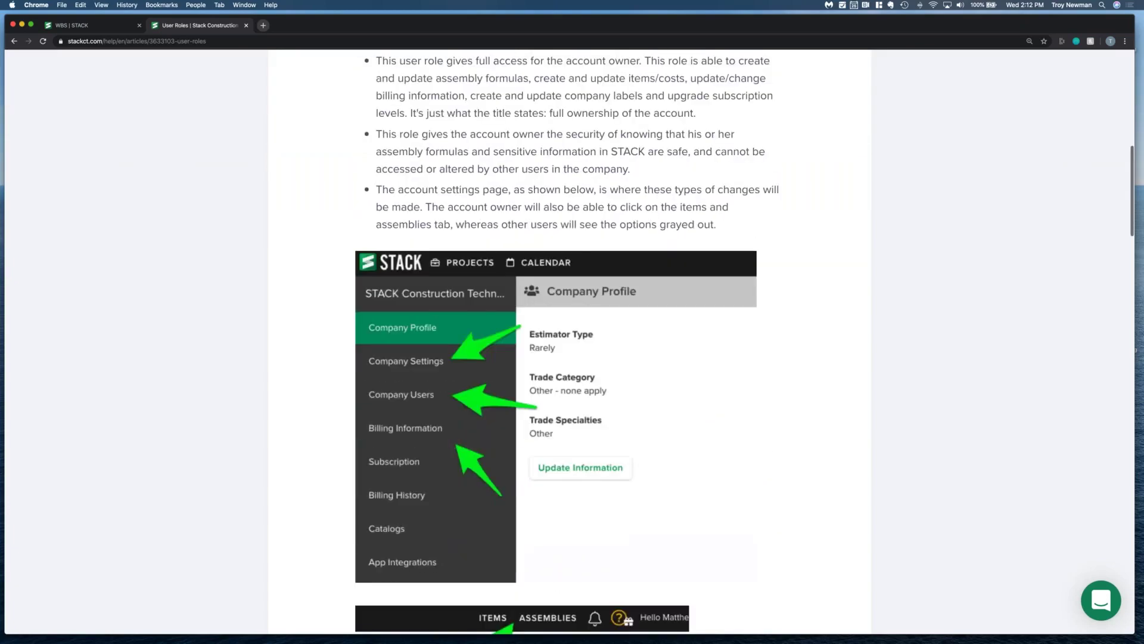
scroll(569, 339, "down", 15)
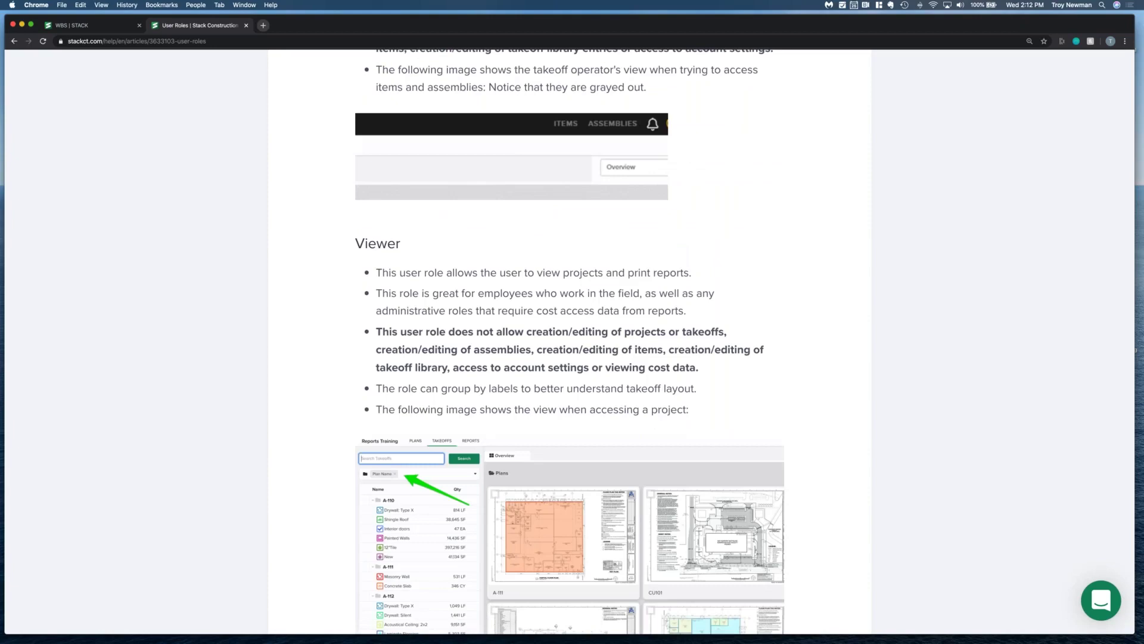
scroll(569, 340, "down", 7)
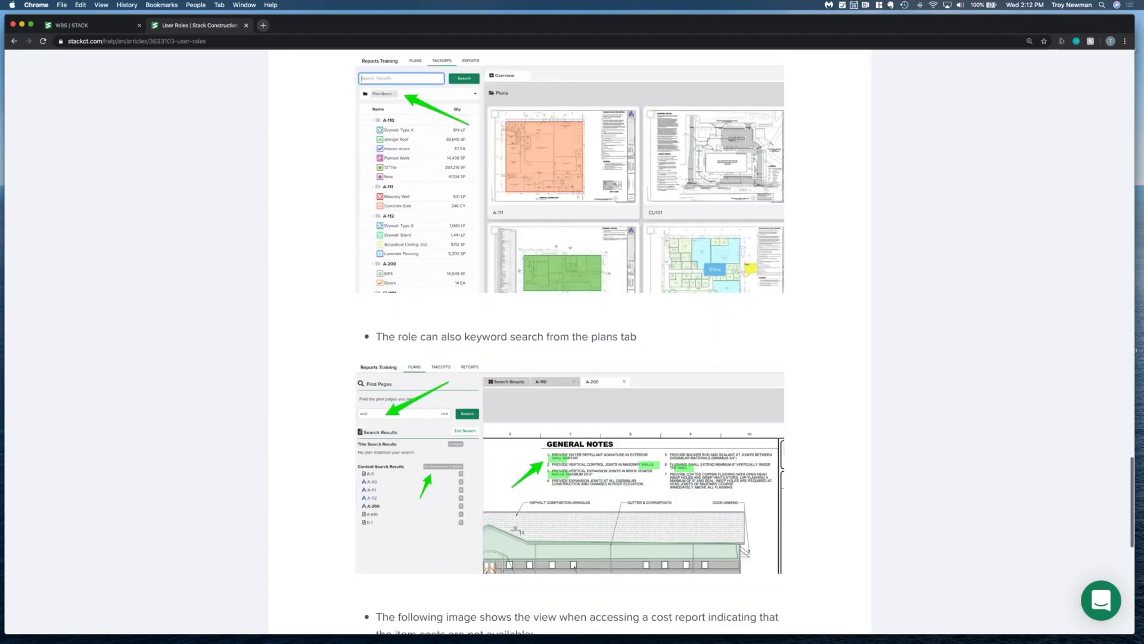
scroll(569, 340, "up", 15)
scroll(569, 340, "up", 20)
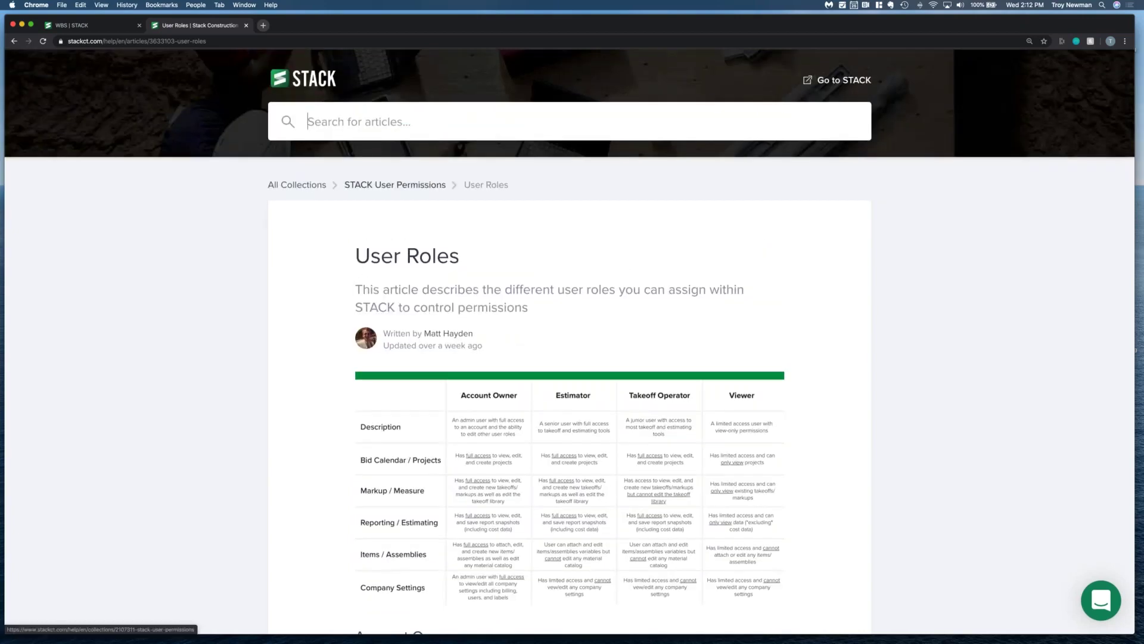
- Back in the WBS project, open the 5/8" Drywall Ceiling takeoff and the options of its GWB at Ceilings - Area assembly
left_click(111, 27)
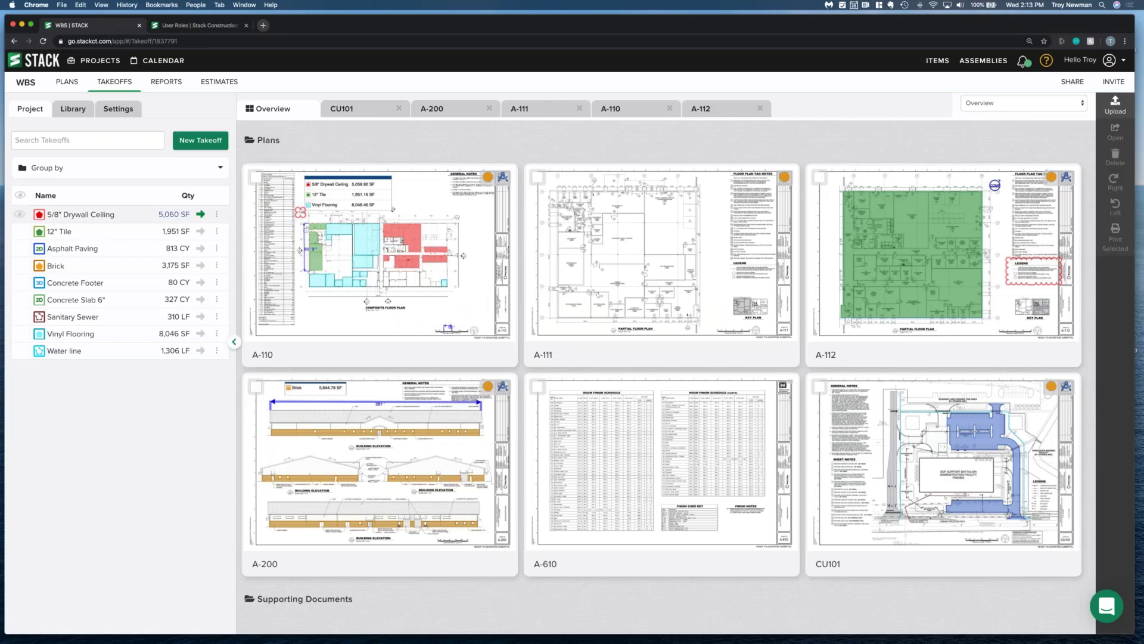
mouse_move(356, 197)
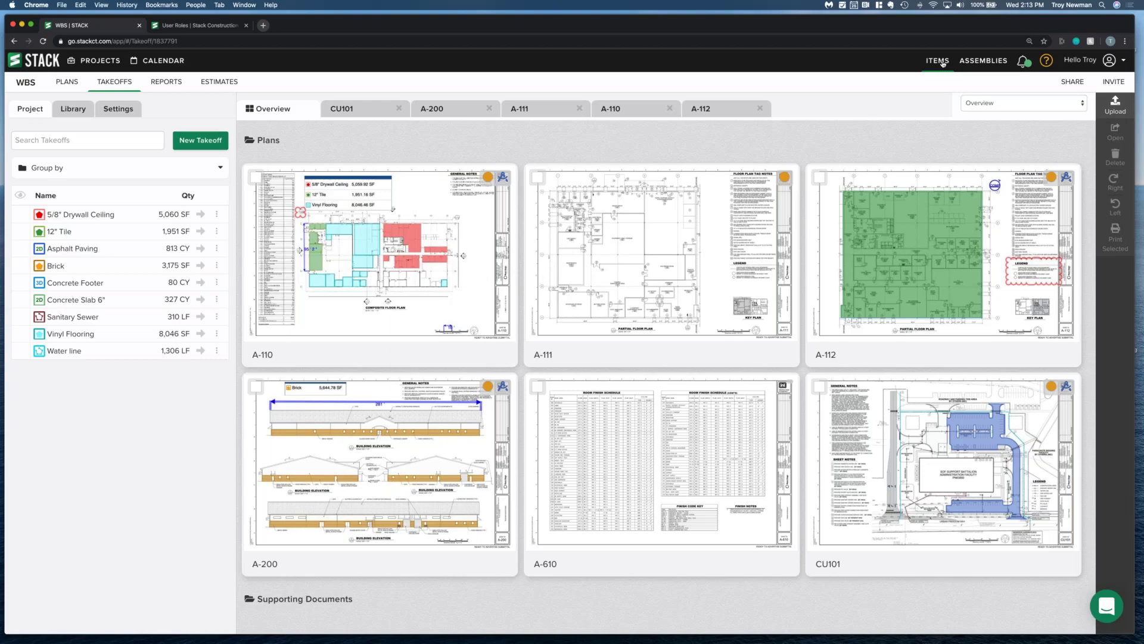
mouse_move(346, 260)
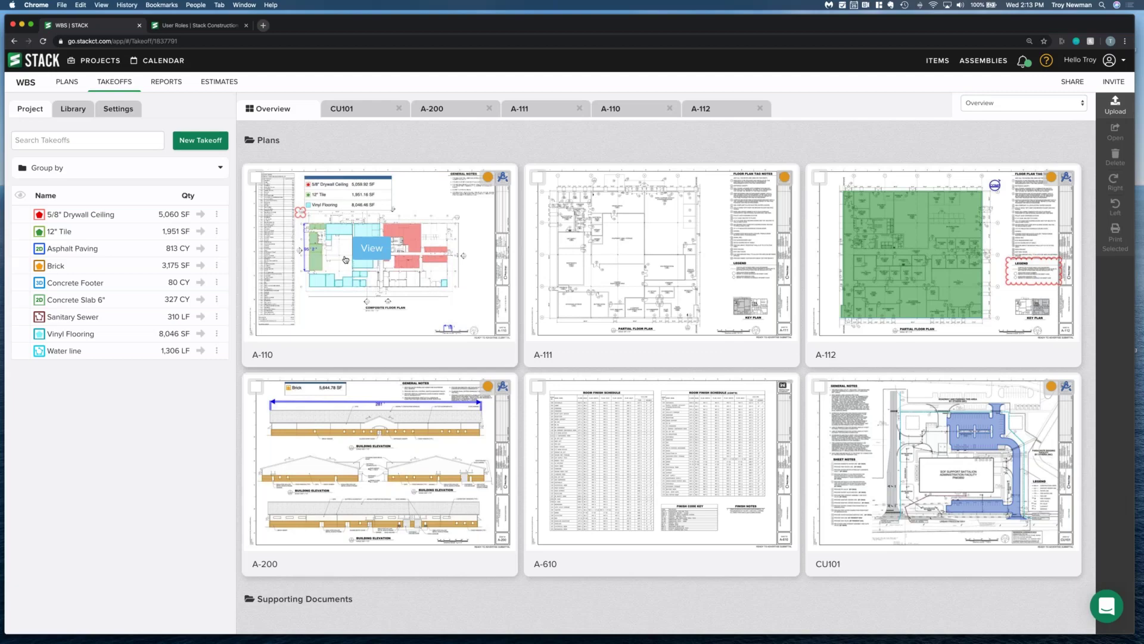
left_click(73, 216)
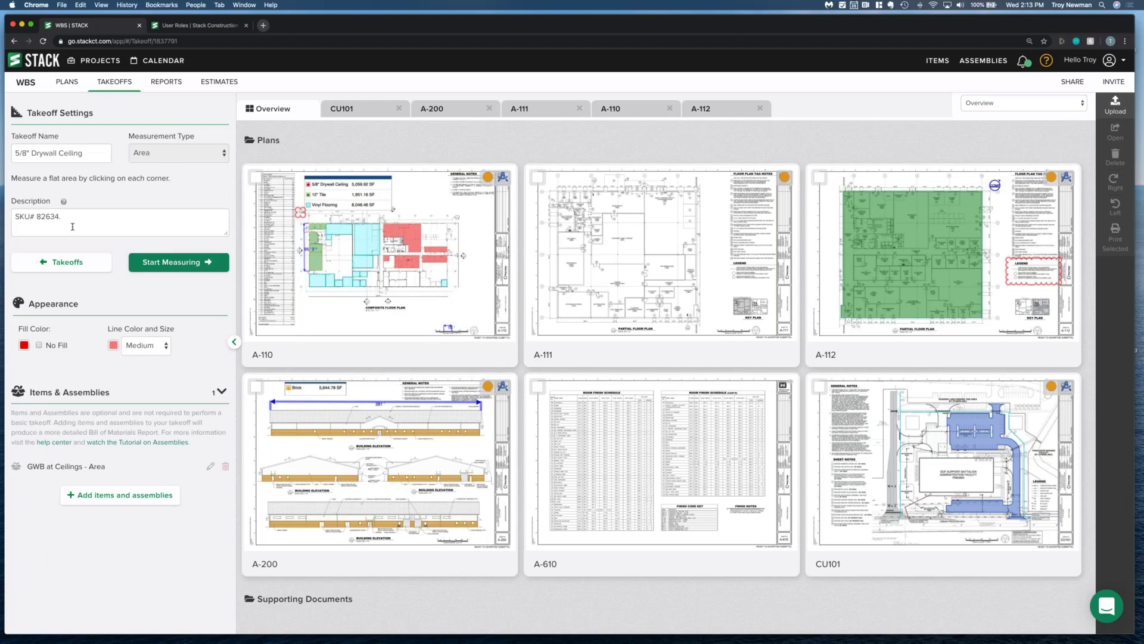
left_click(211, 467)
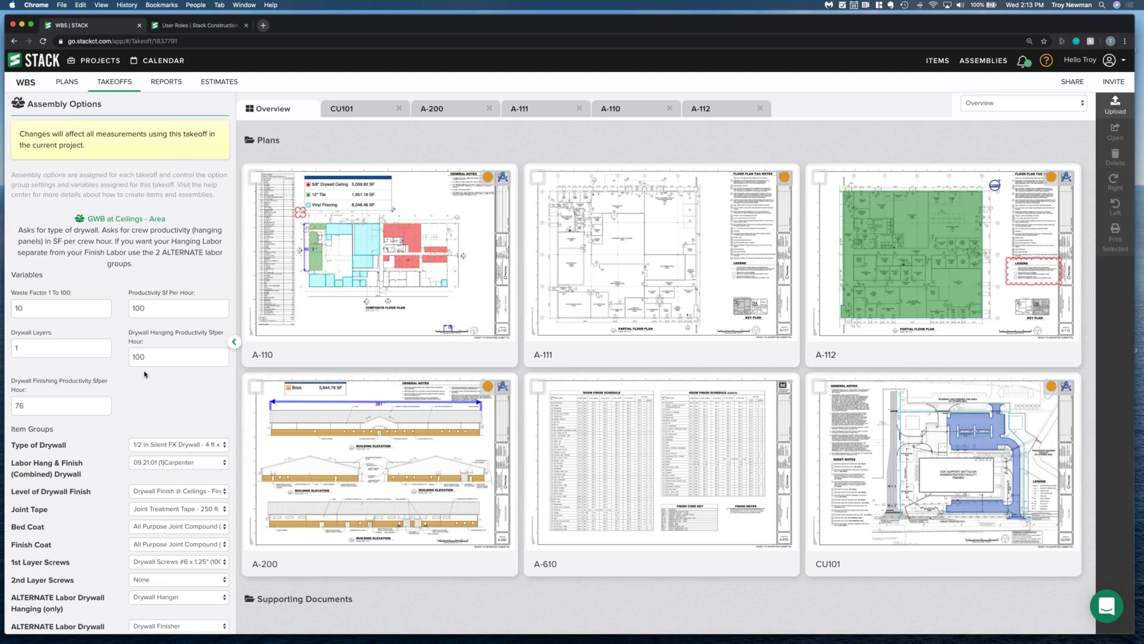
- Open the 08' Metal Framing - Linear assembly from folder A of My Assemblies and view its item groups
left_click(982, 61)
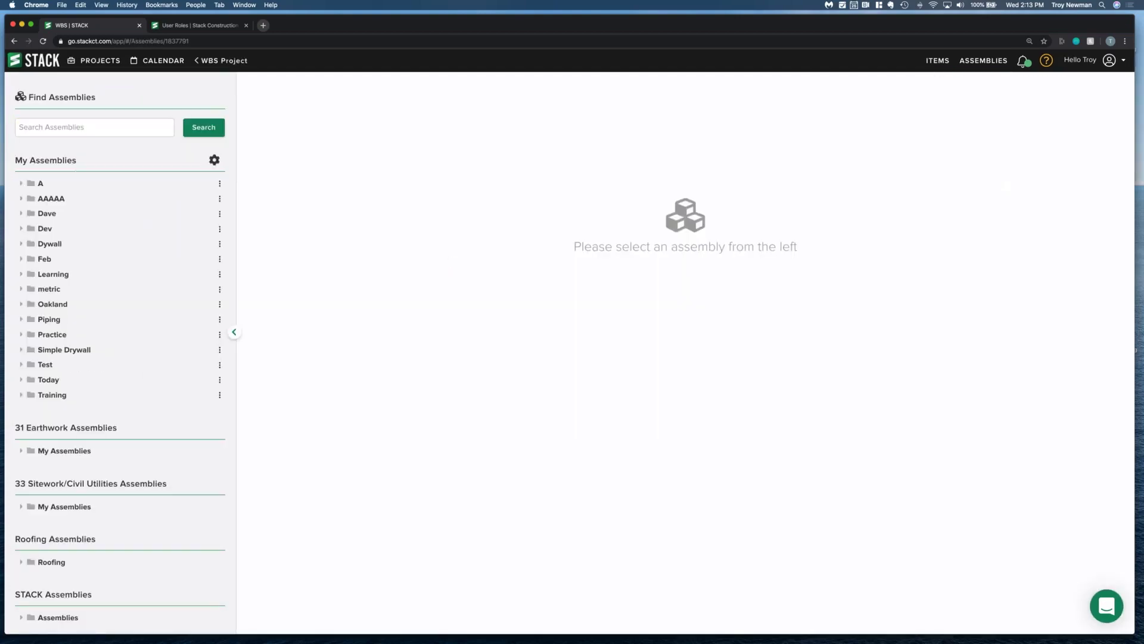
left_click(22, 184)
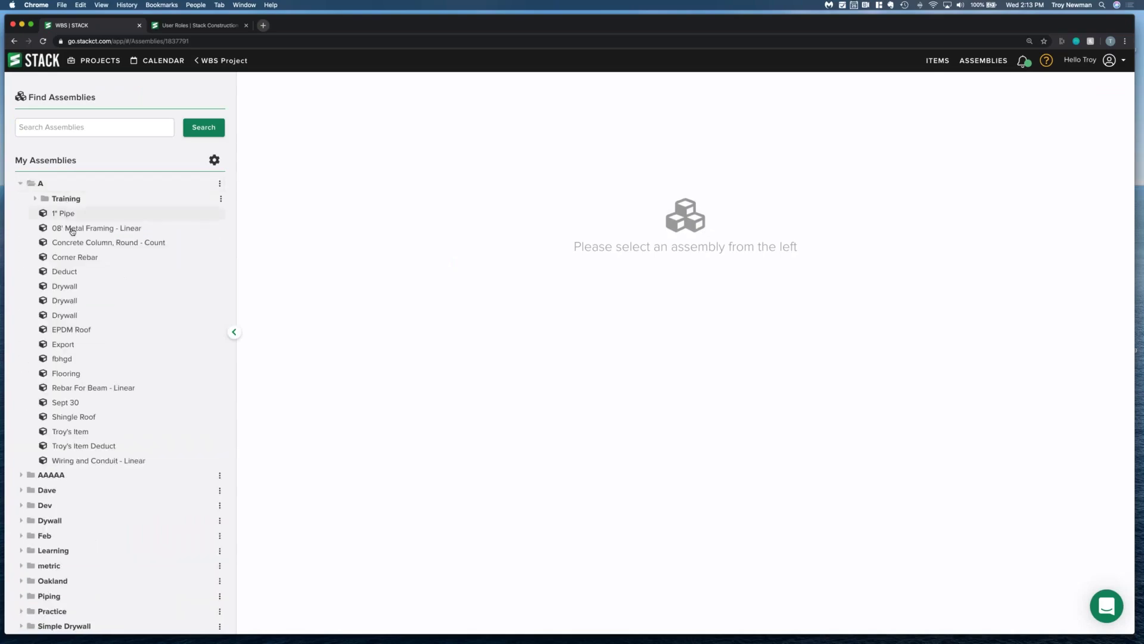
left_click(75, 231)
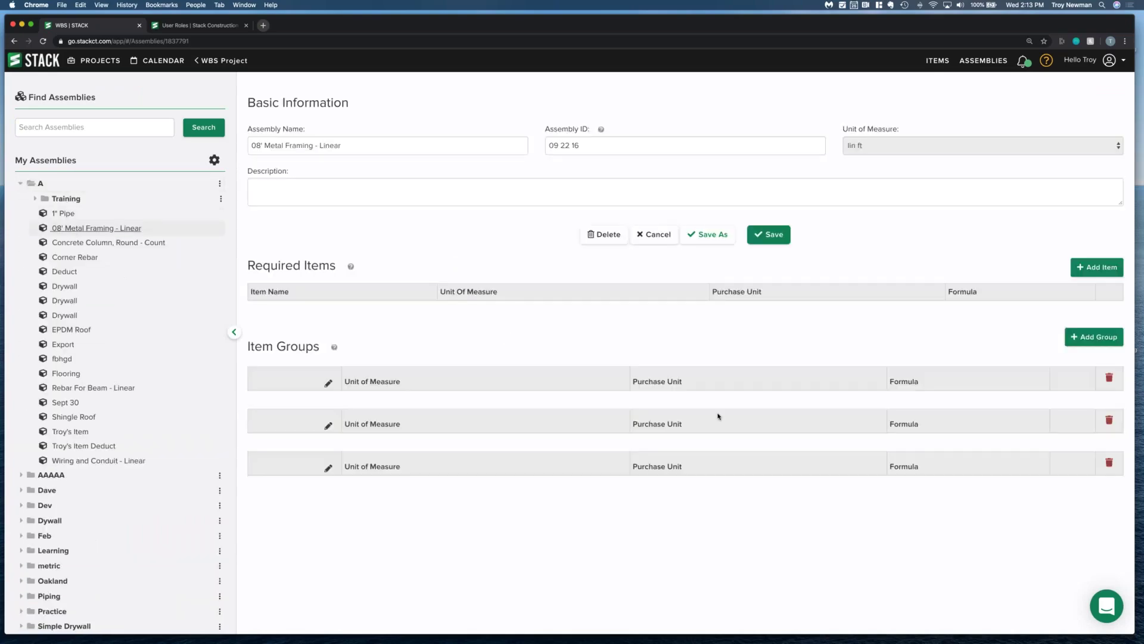
scroll(806, 490, "down", 5)
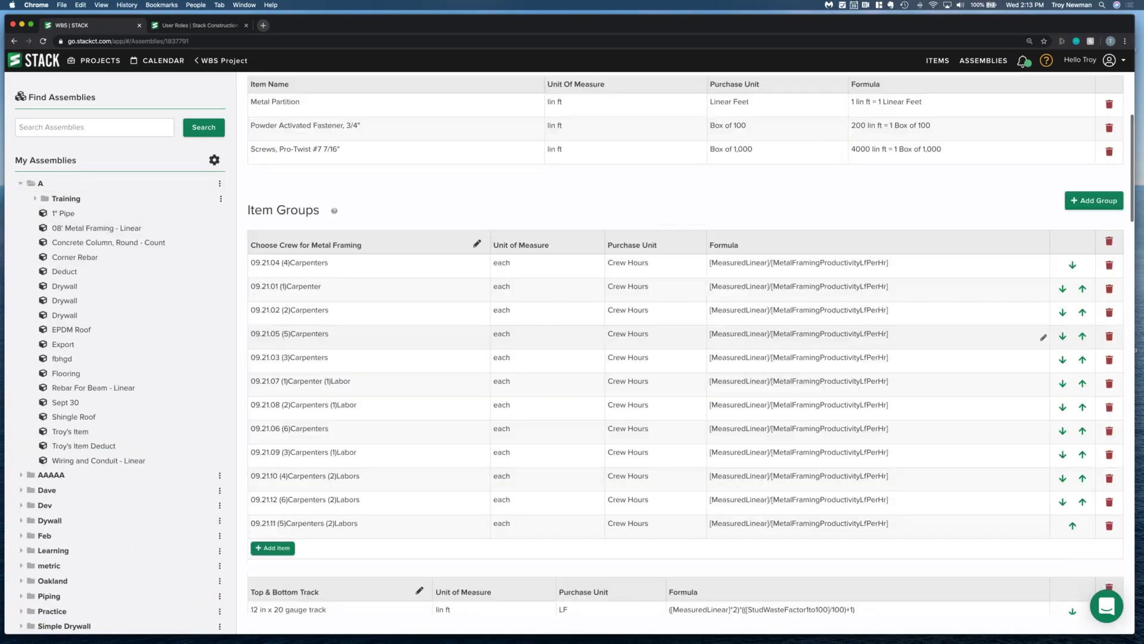
- Examine the crew, track and metal stud item groups of the 08' Metal Framing - Linear assembly
scroll(754, 548, "down", 7)
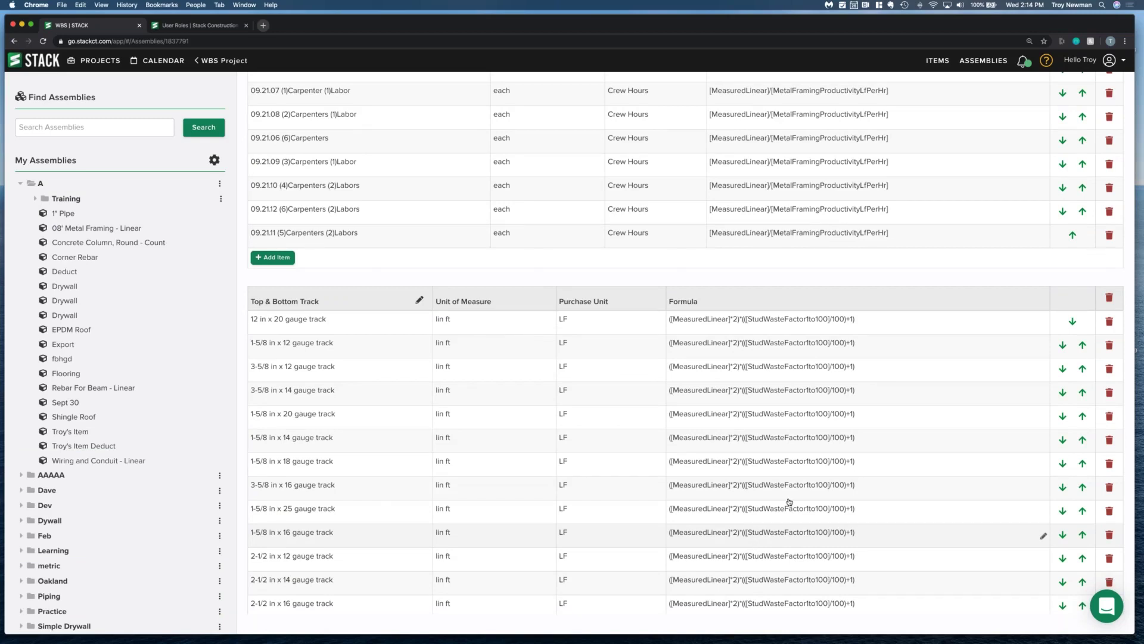
scroll(789, 502, "down", 15)
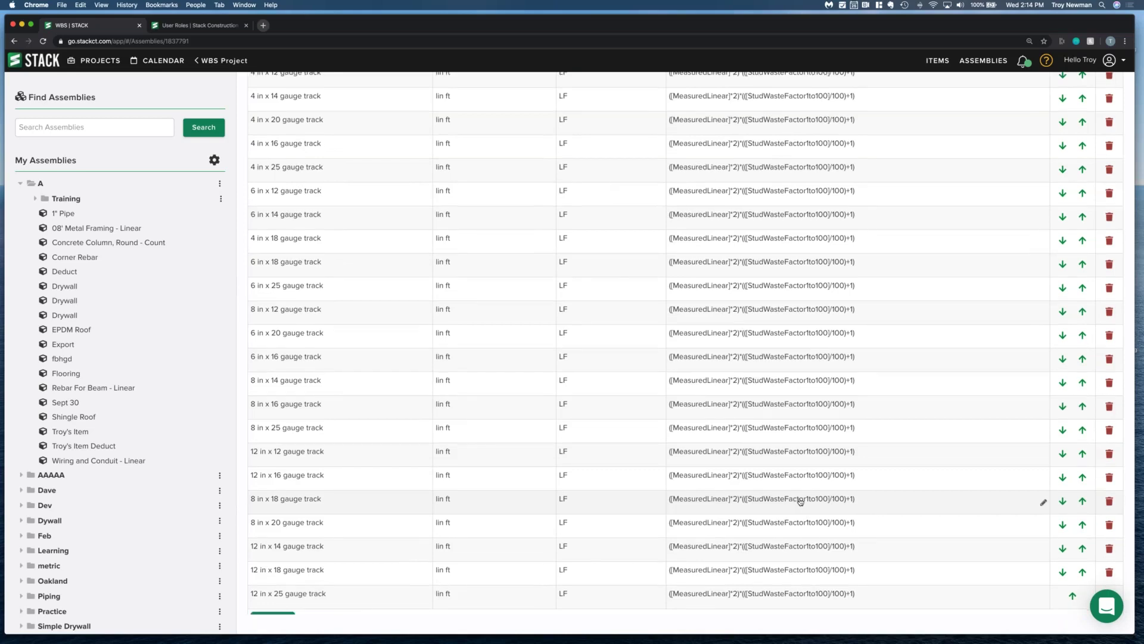
scroll(800, 501, "down", 6)
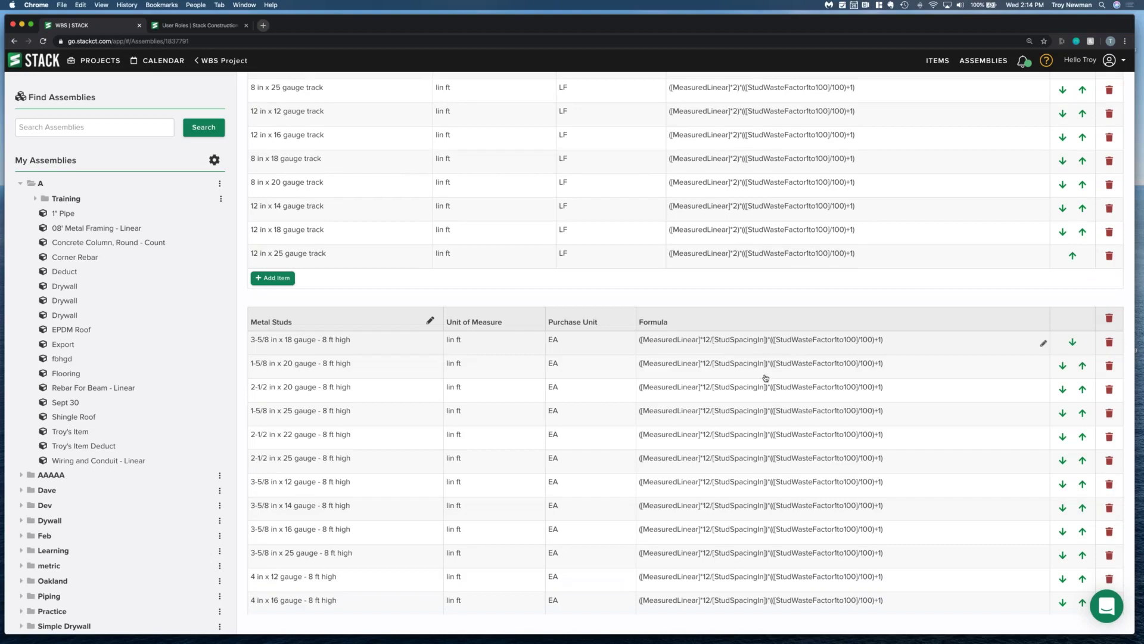
scroll(766, 378, "up", 12)
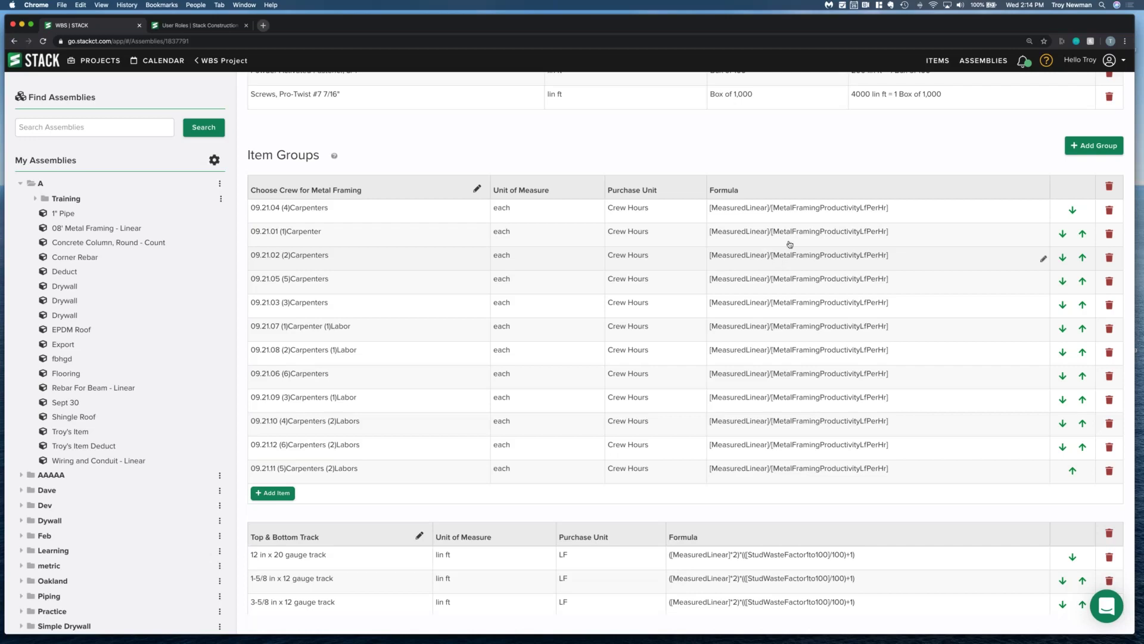
scroll(790, 244, "up", 5)
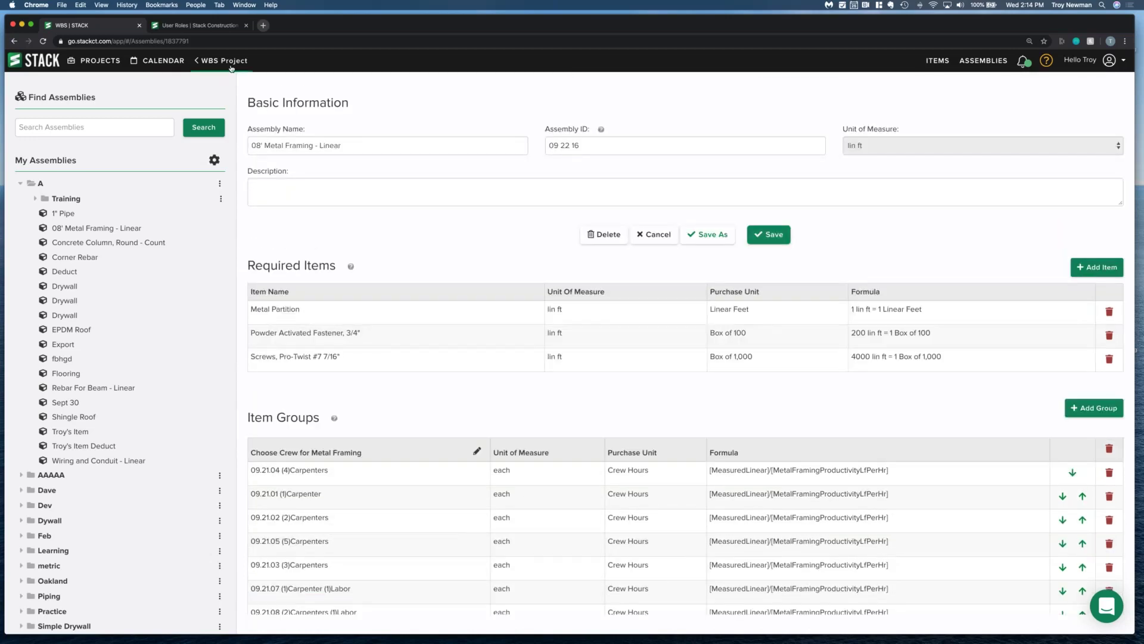
- Back in the WBS project, view the fill color choices of the 5/8" Drywall Ceiling takeoff and return to the takeoff list
left_click(231, 63)
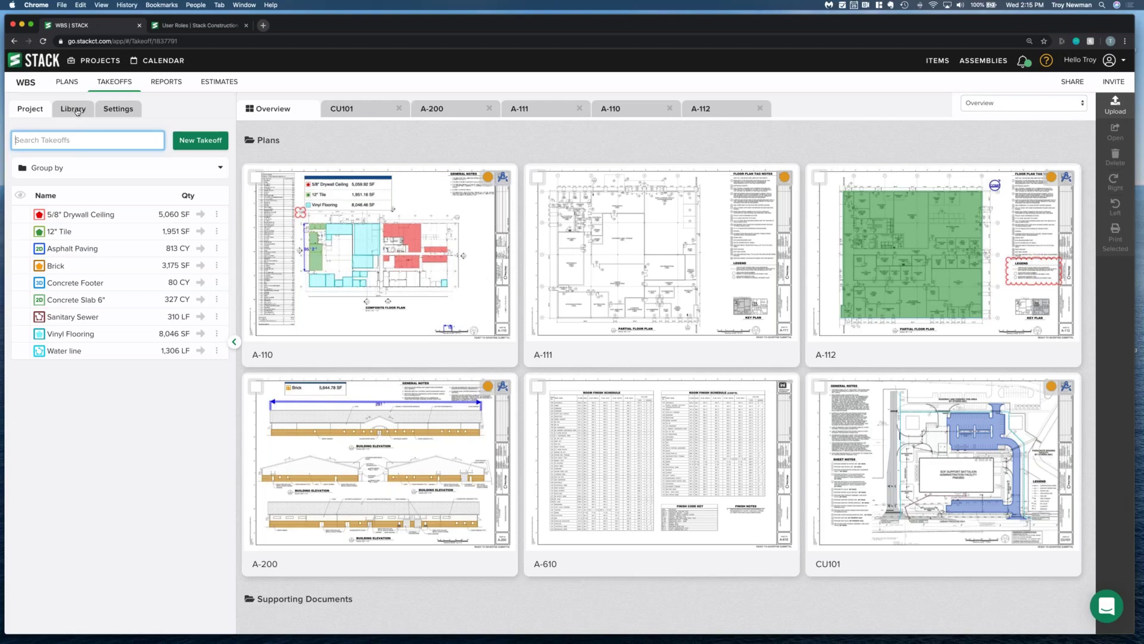
left_click(81, 216)
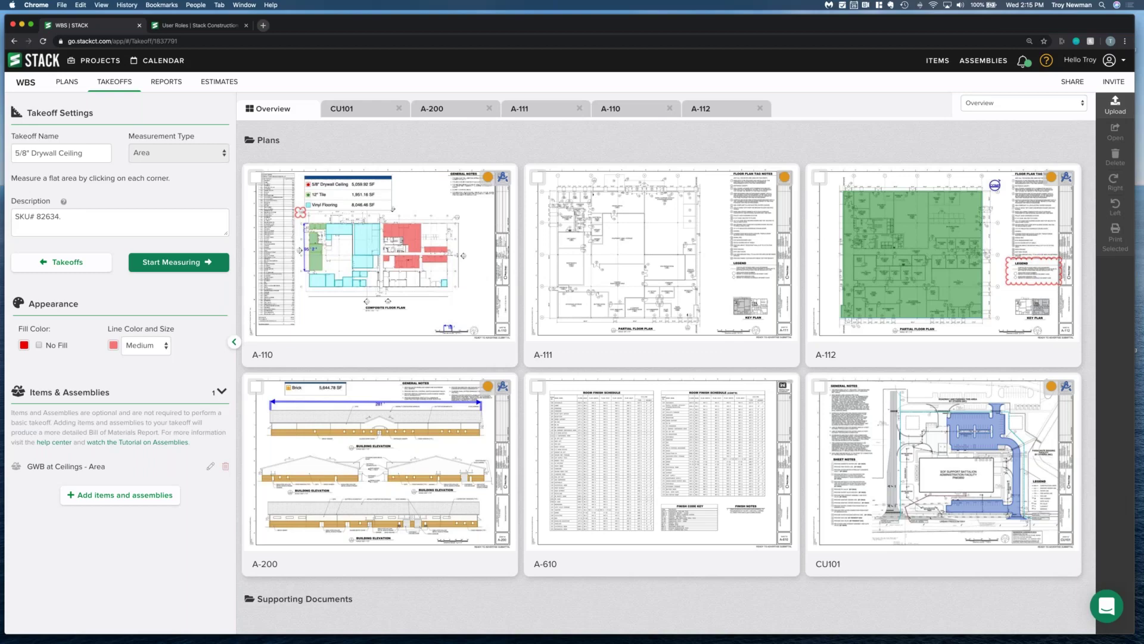
left_click(25, 346)
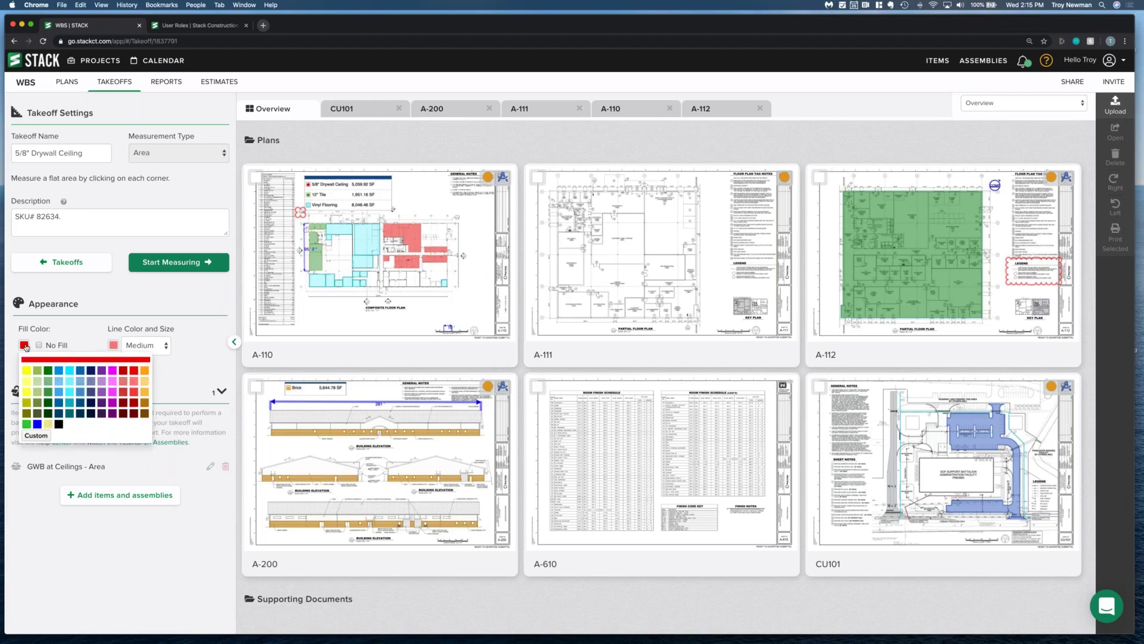
left_click(24, 346)
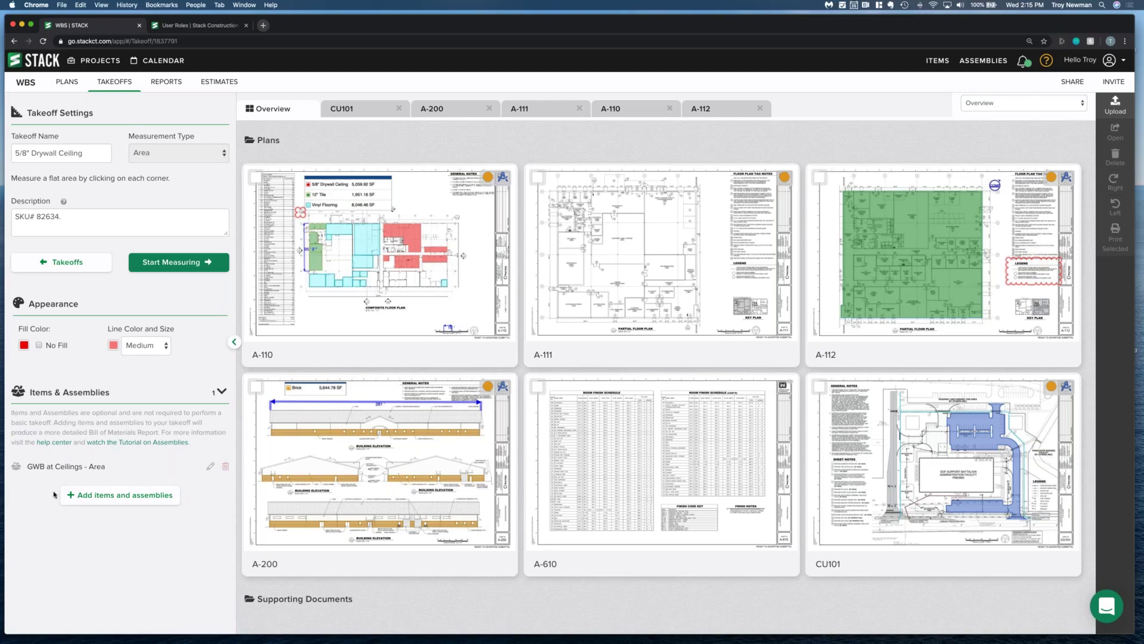
left_click(68, 267)
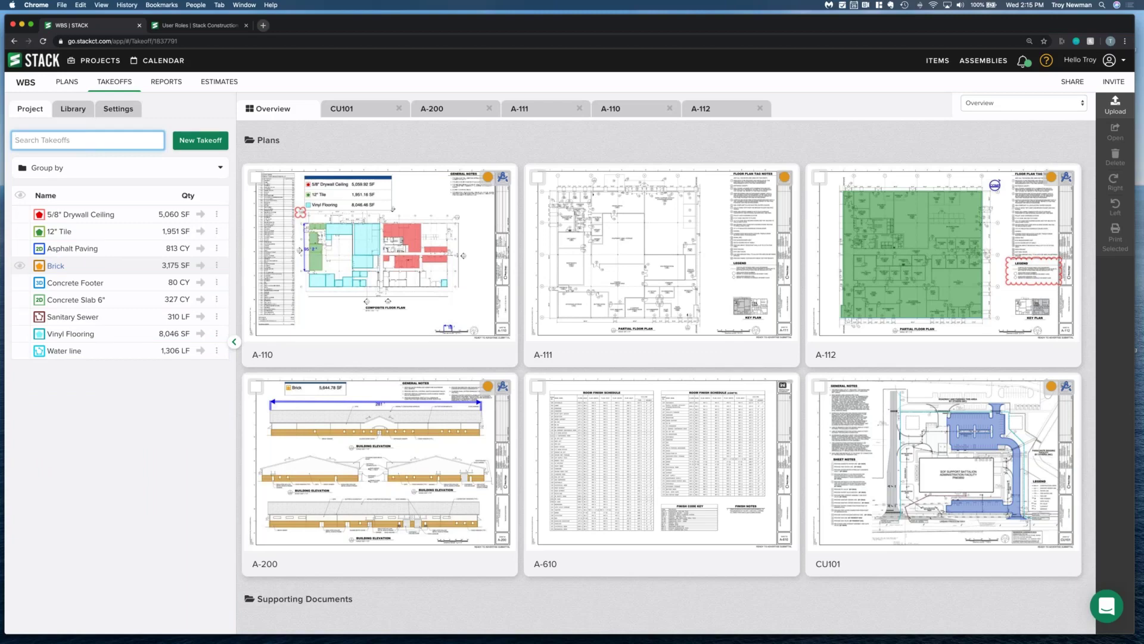
- Open plan A-110 and view the 5/8" Drywall Ceiling takeoff's actions, including adding it to the library
mouse_move(379, 254)
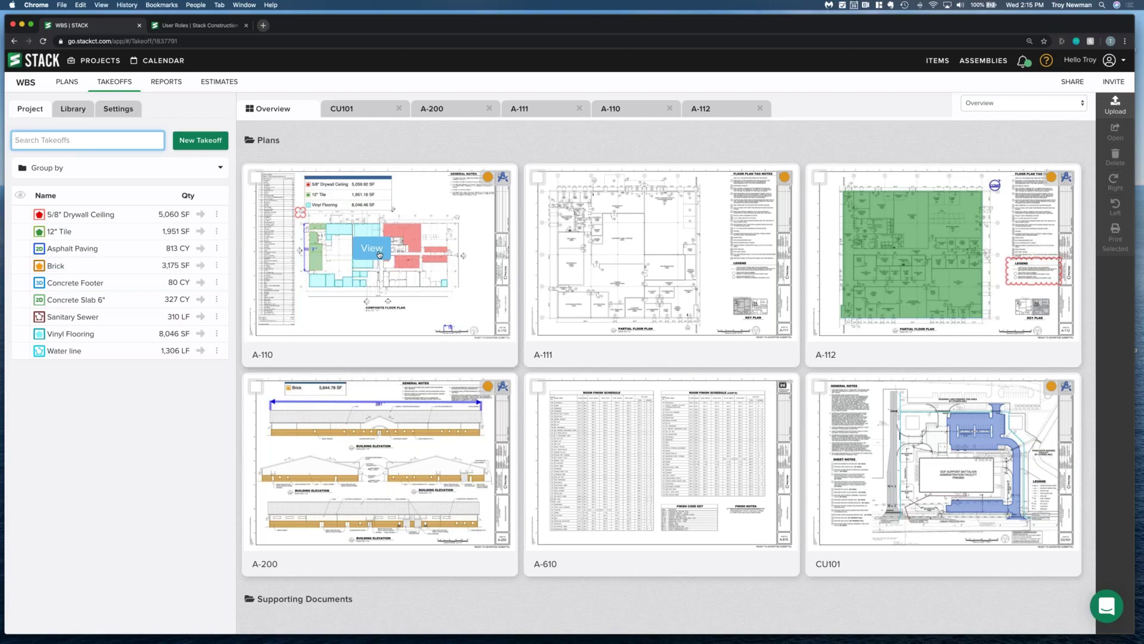
left_click(376, 273)
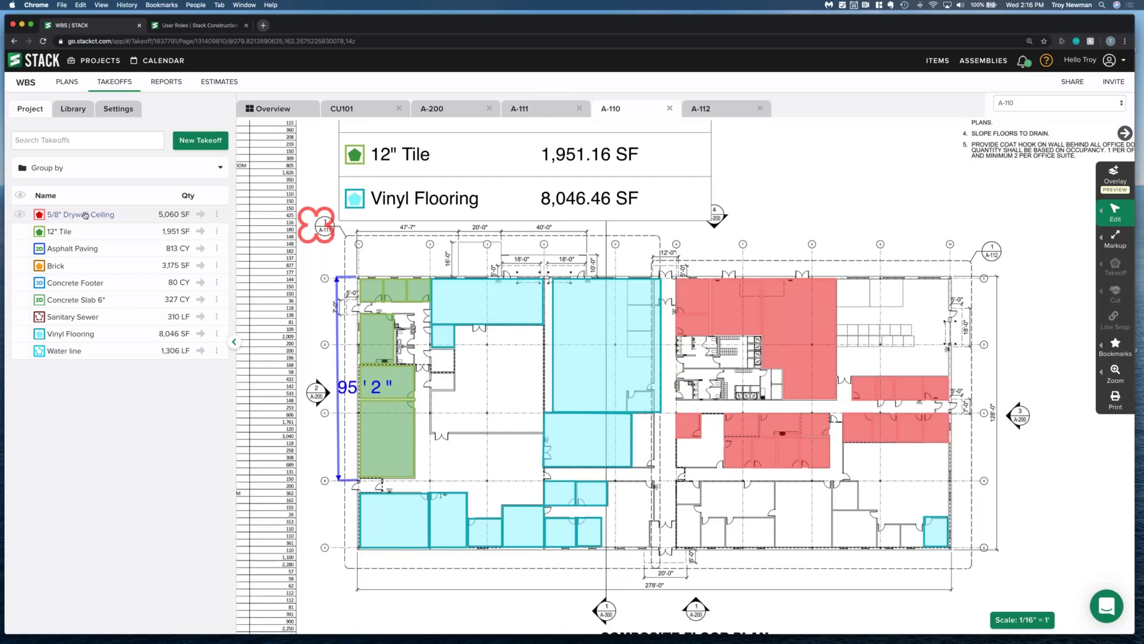
left_click(217, 215)
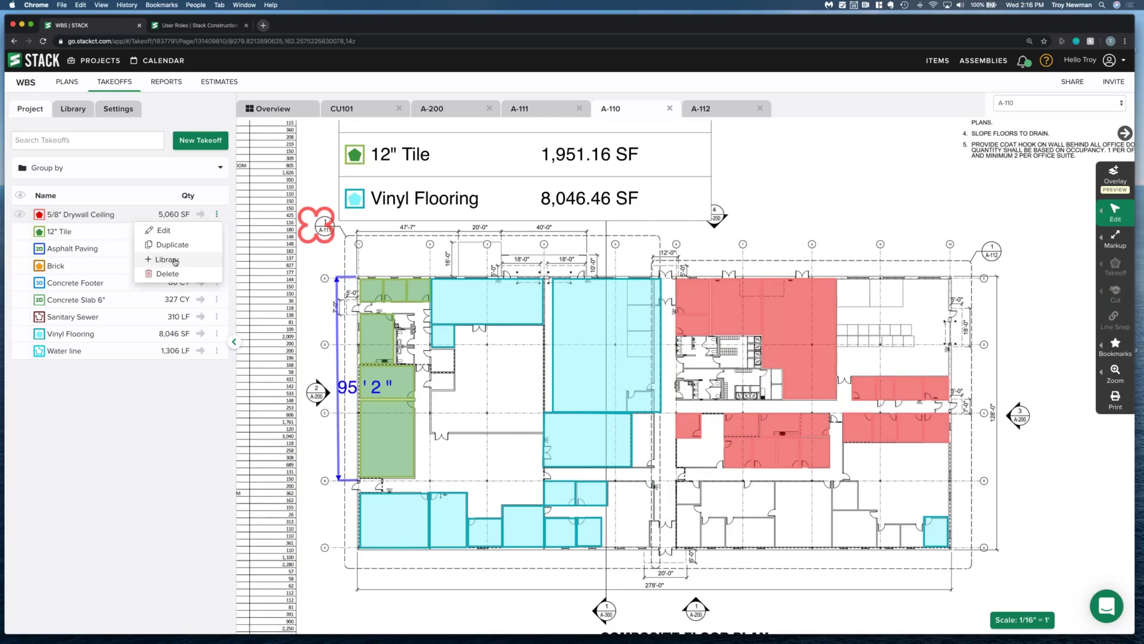
left_click(217, 215)
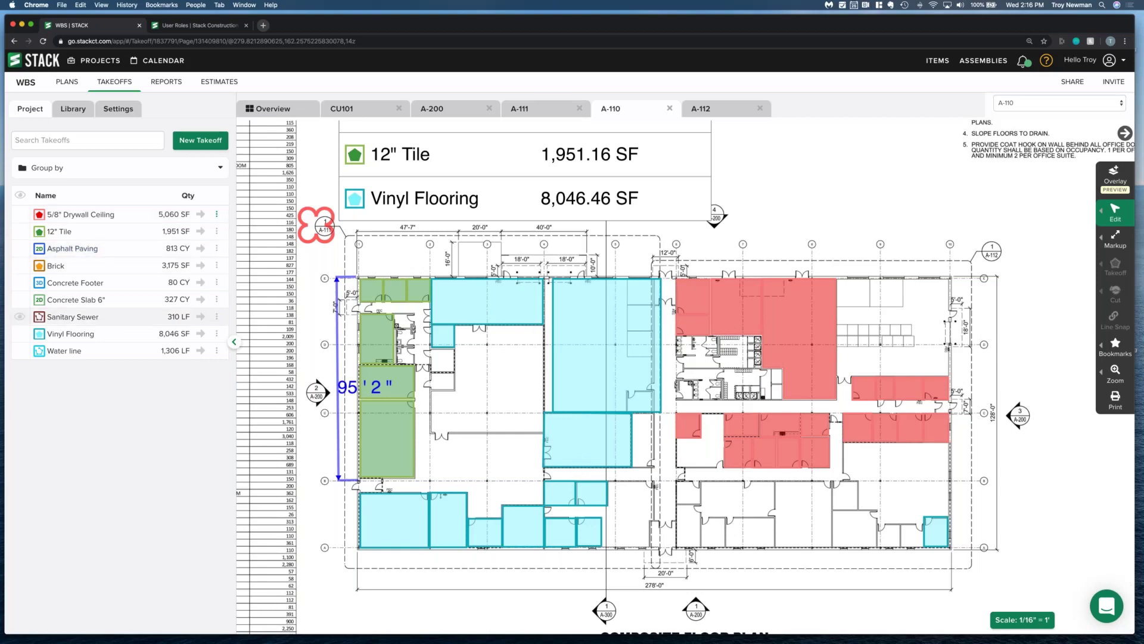
- Search the library takeoffs for "door" and start measuring with Door 3068 HC
left_click(73, 109)
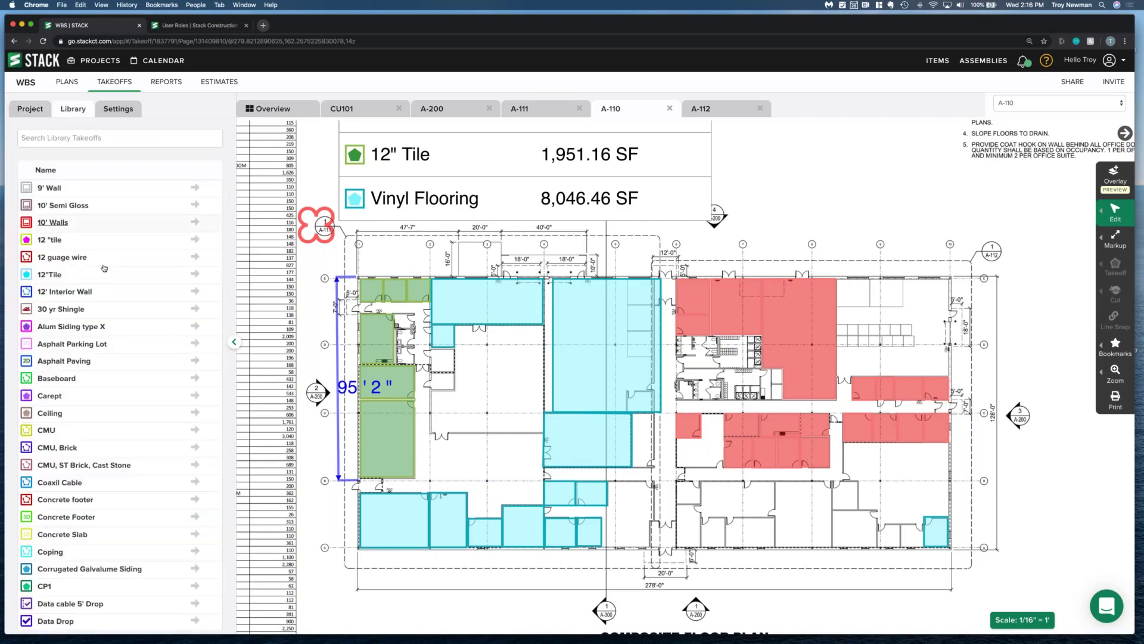
left_click(88, 139)
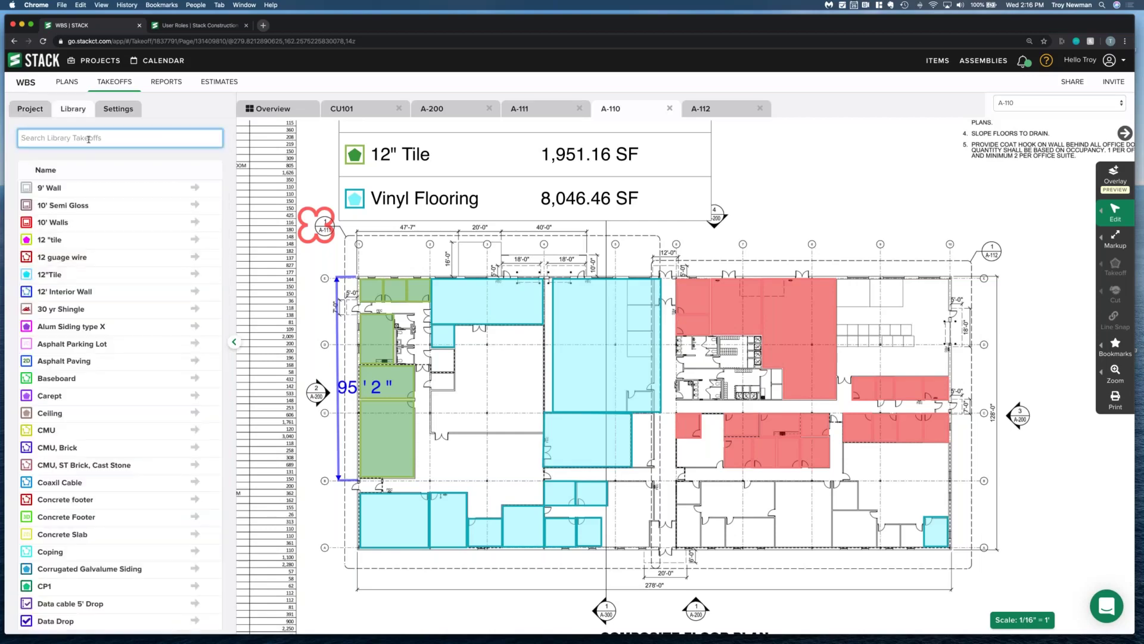
type("door")
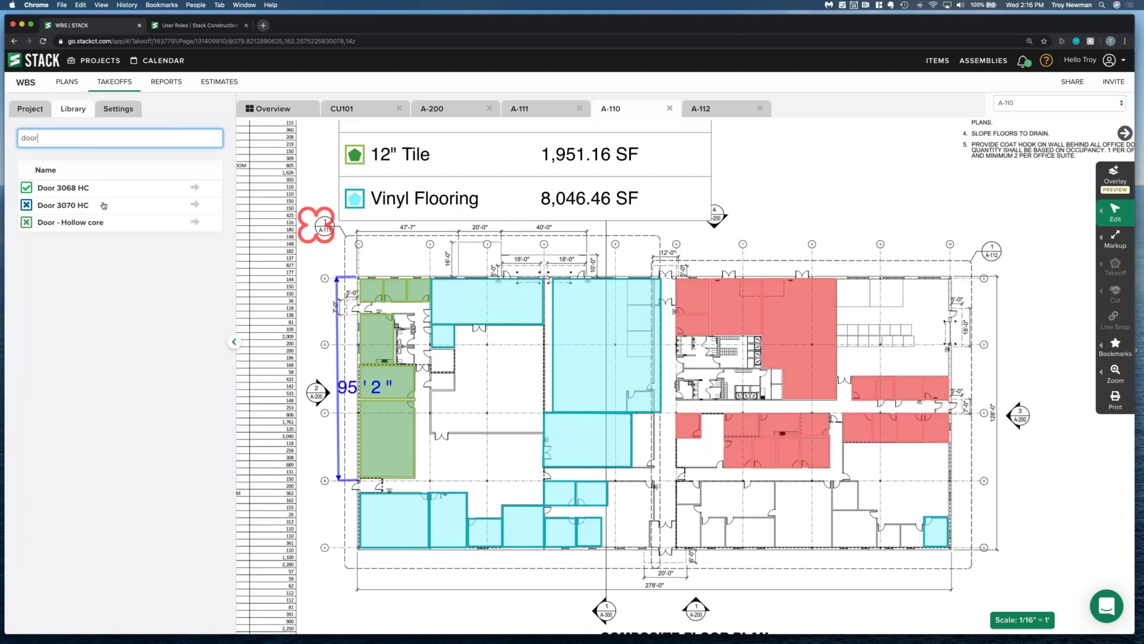
left_click(196, 189)
left_click(195, 189)
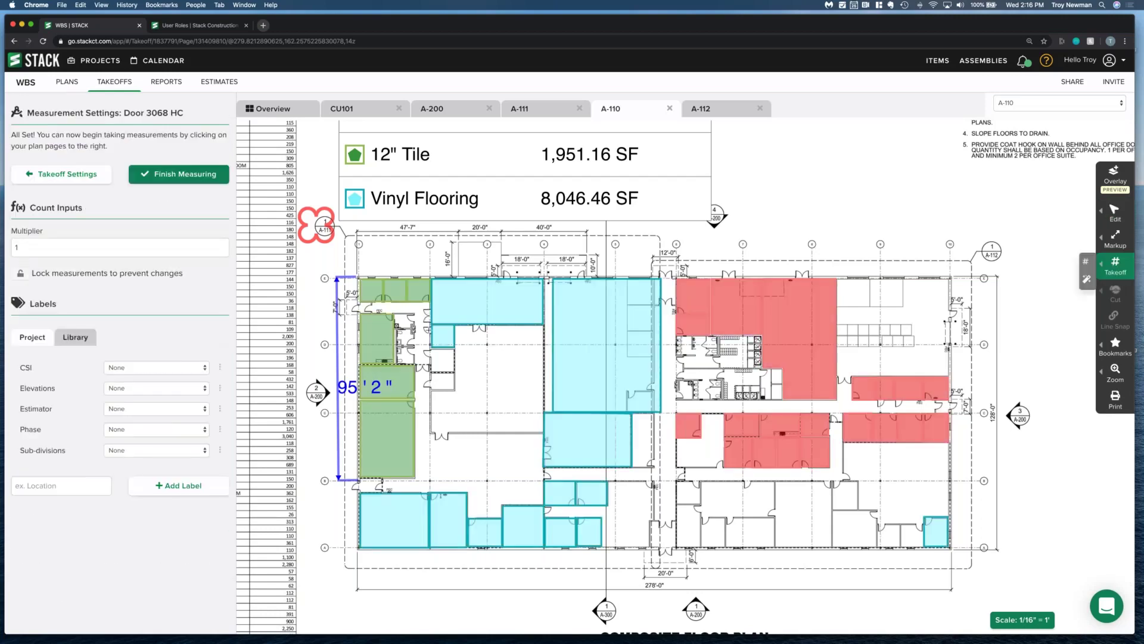
- Count four Door 3068 HC doors along the corridor beside the green tile rooms on A-110 and finish measuring
left_click(426, 314)
left_click(426, 324)
left_click(427, 334)
left_click(426, 354)
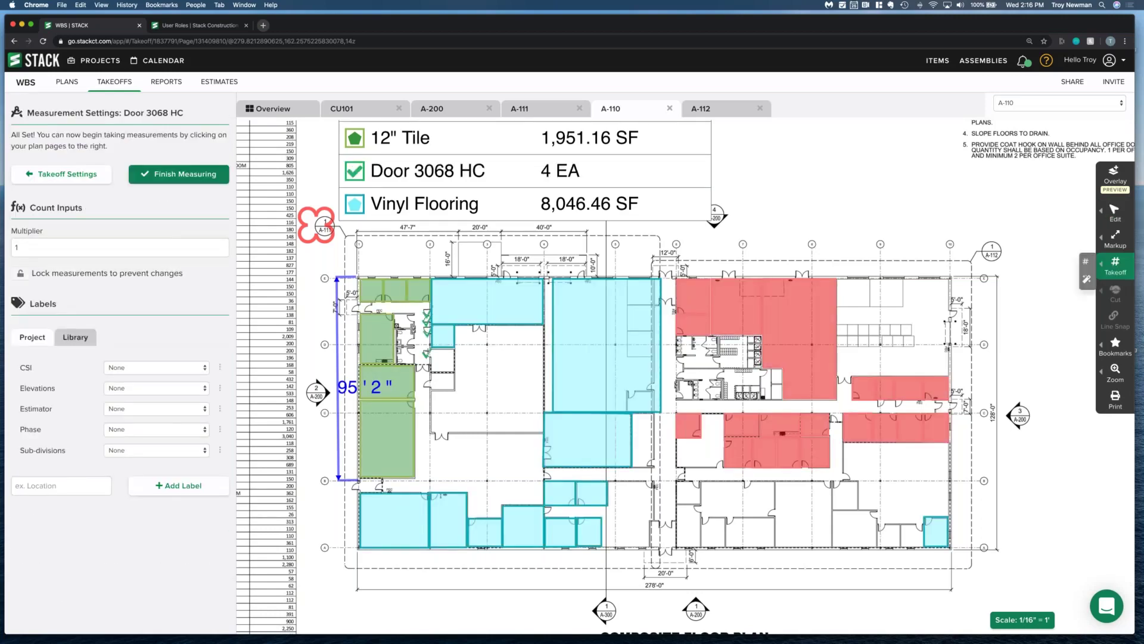
key("Escape")
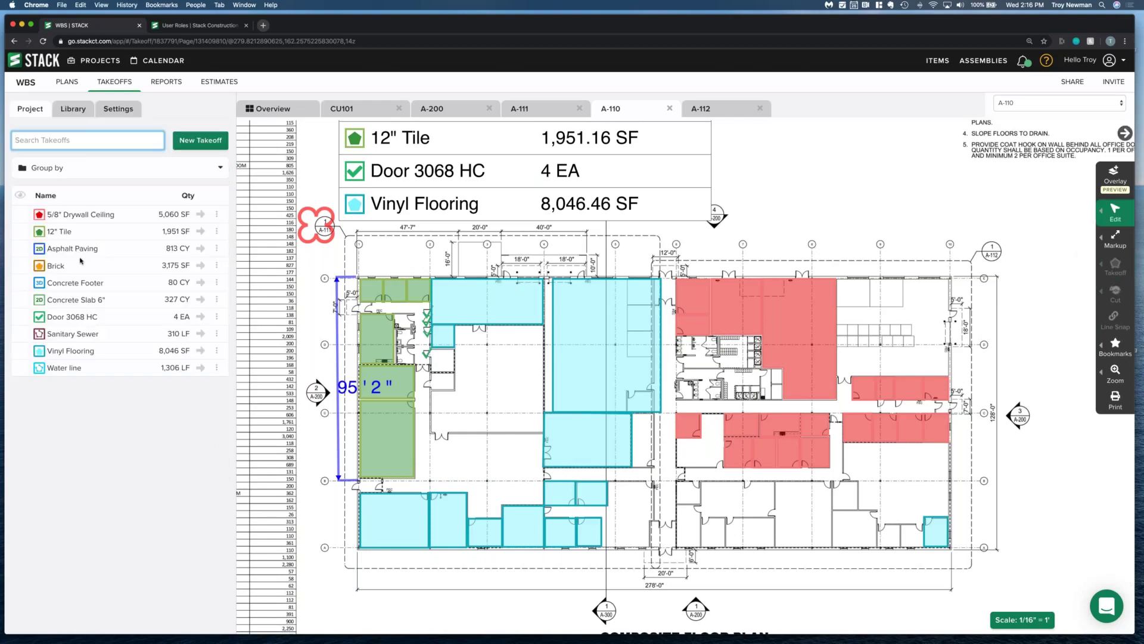
left_click(103, 317)
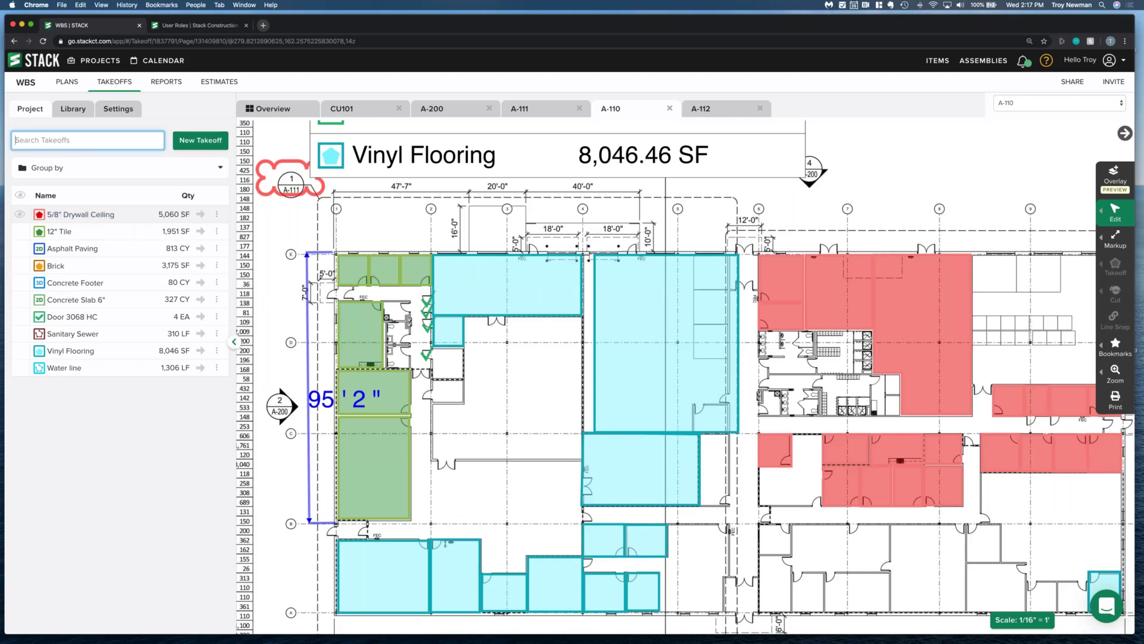
- Review the 5/8" Drywall Ceiling takeoff's actions, compare the project and library lists, and show the actions for the library's 10' Walls takeoff
left_click(217, 214)
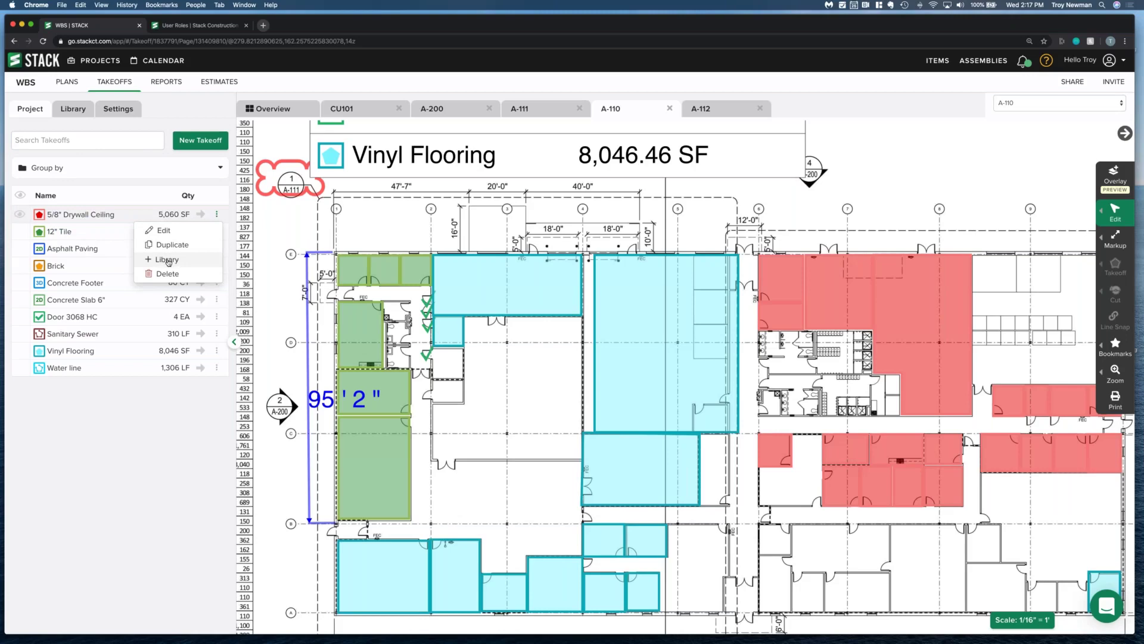
left_click(78, 111)
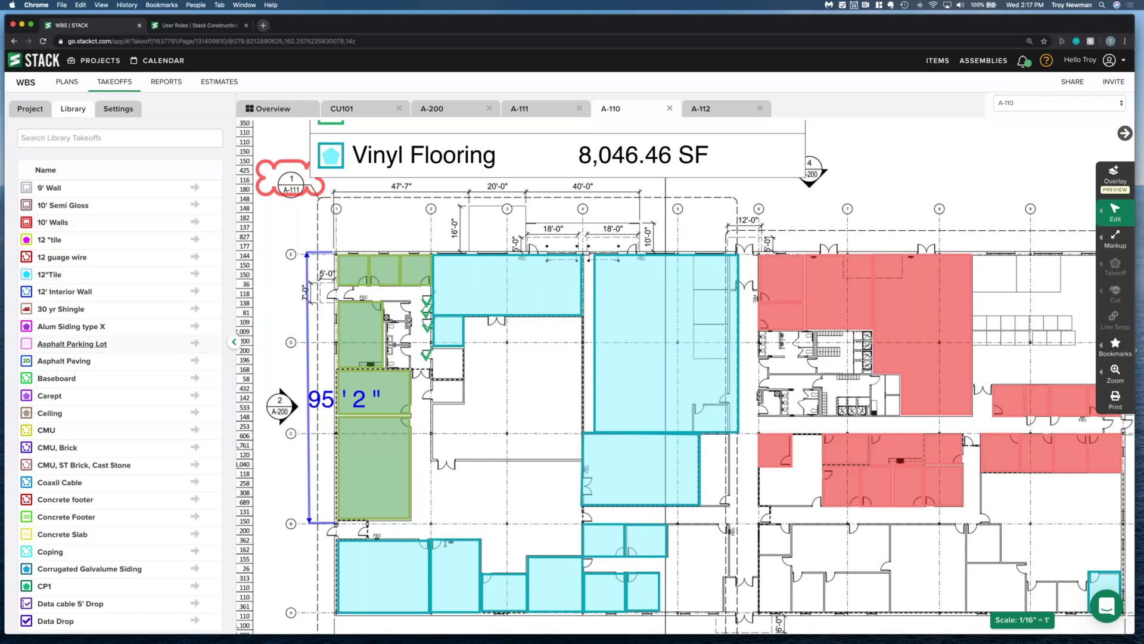
left_click(33, 110)
left_click(72, 110)
left_click(33, 113)
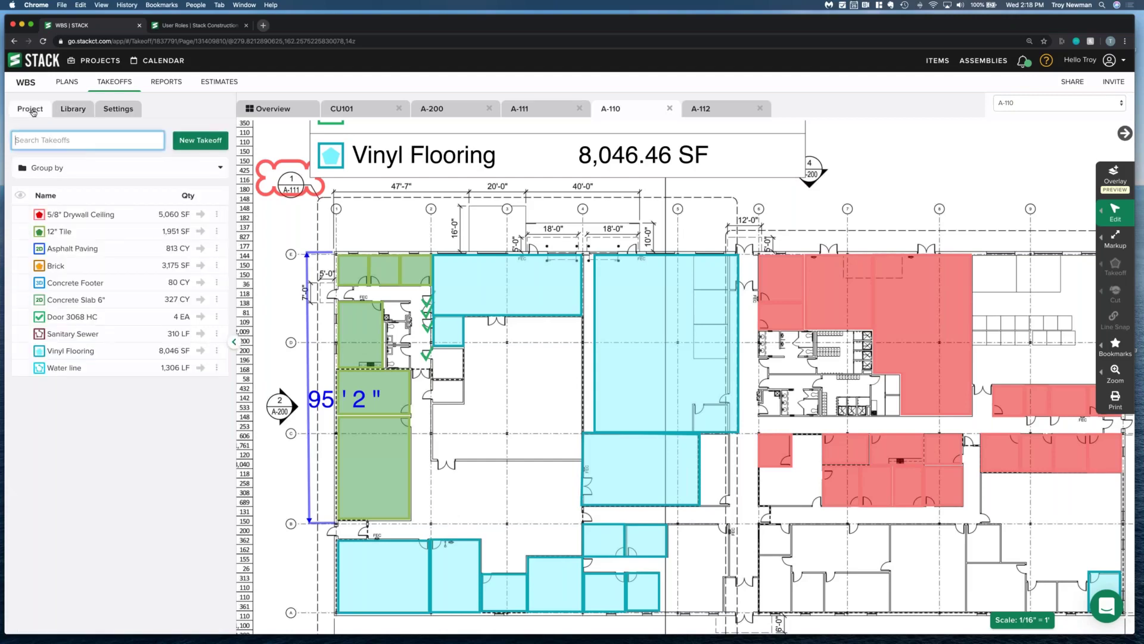
left_click(71, 111)
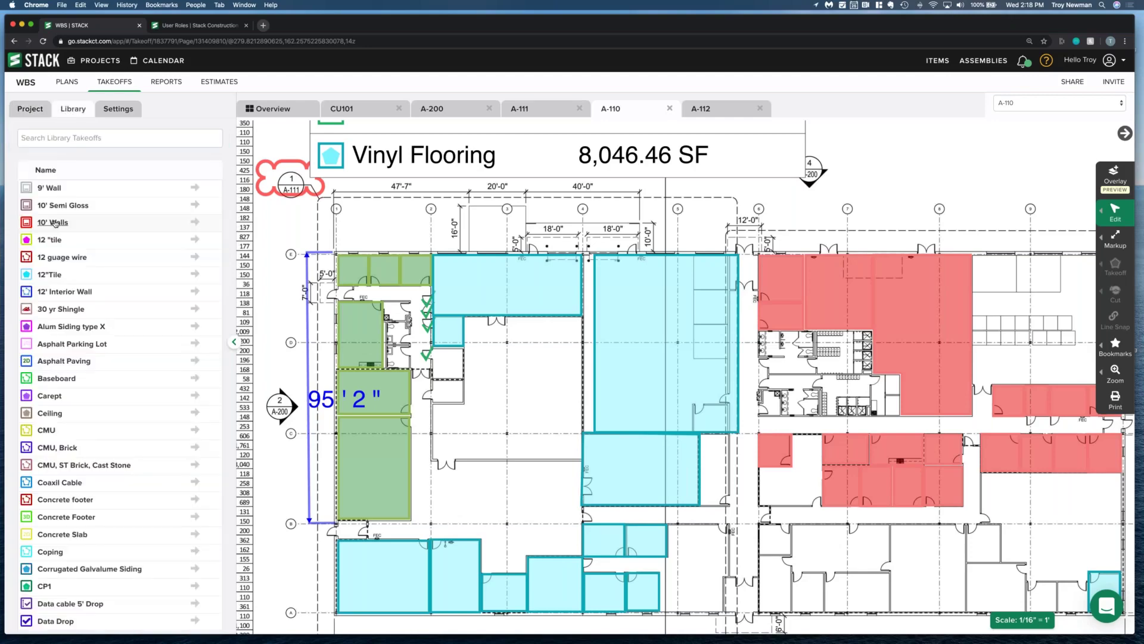
left_click(55, 223)
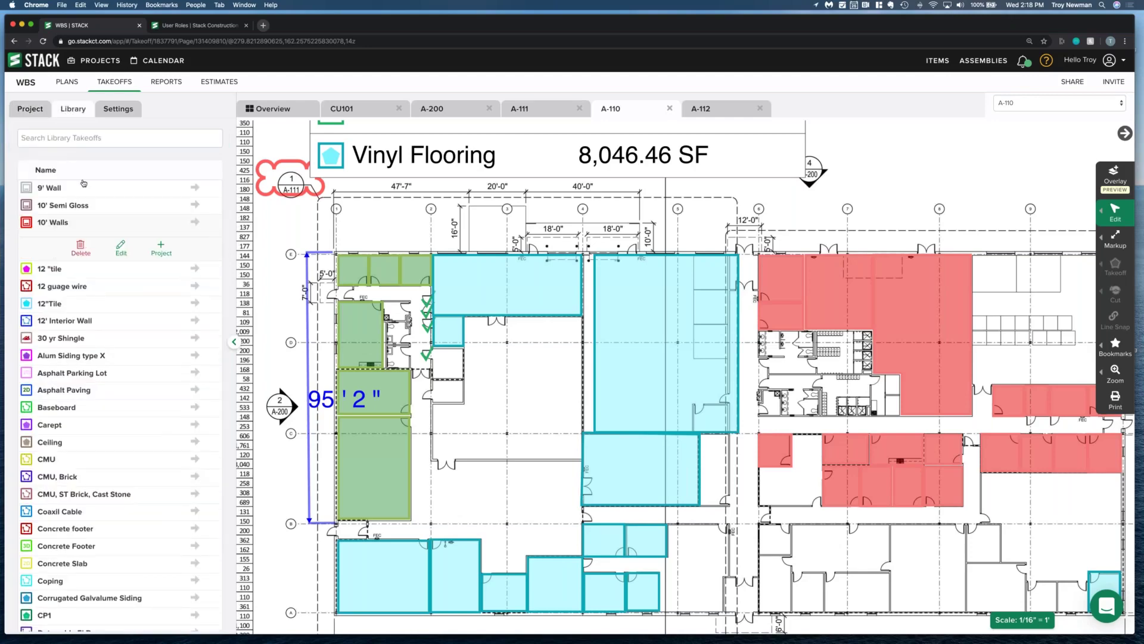
- Return to the project takeoffs and view the 12" Tile takeoff's measurement details on the plan
left_click(38, 112)
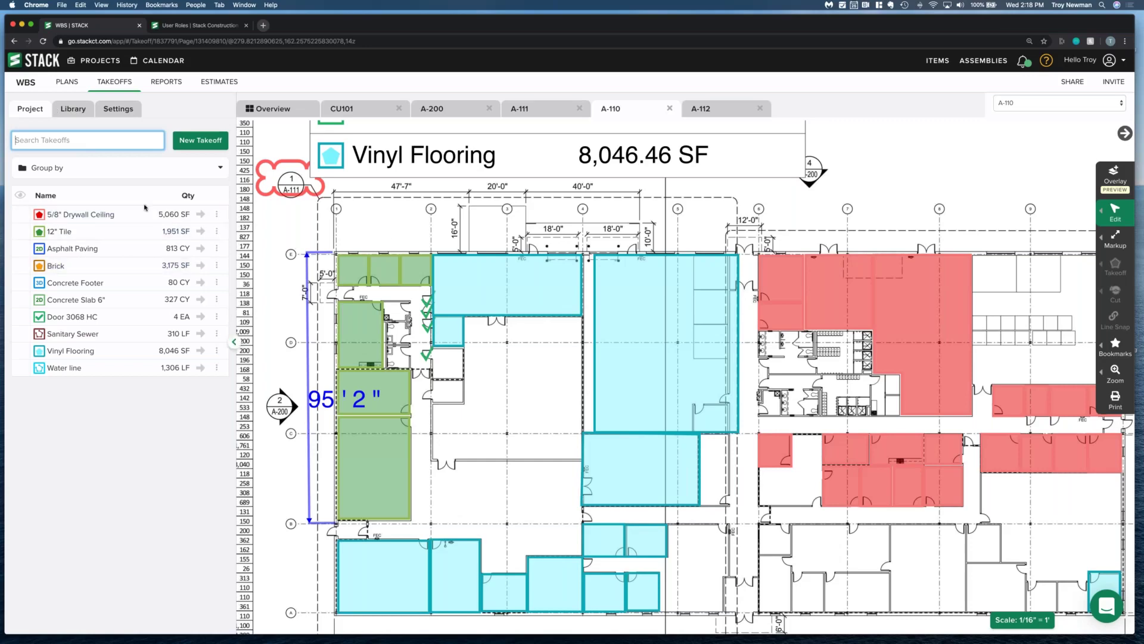
left_click(158, 231)
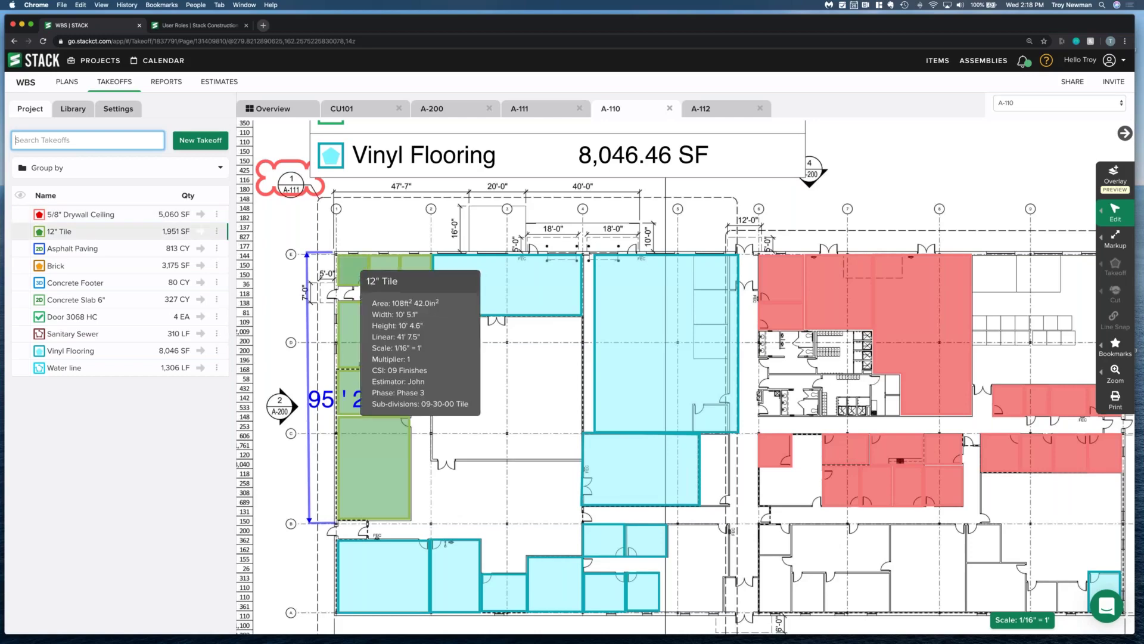
left_click(314, 247)
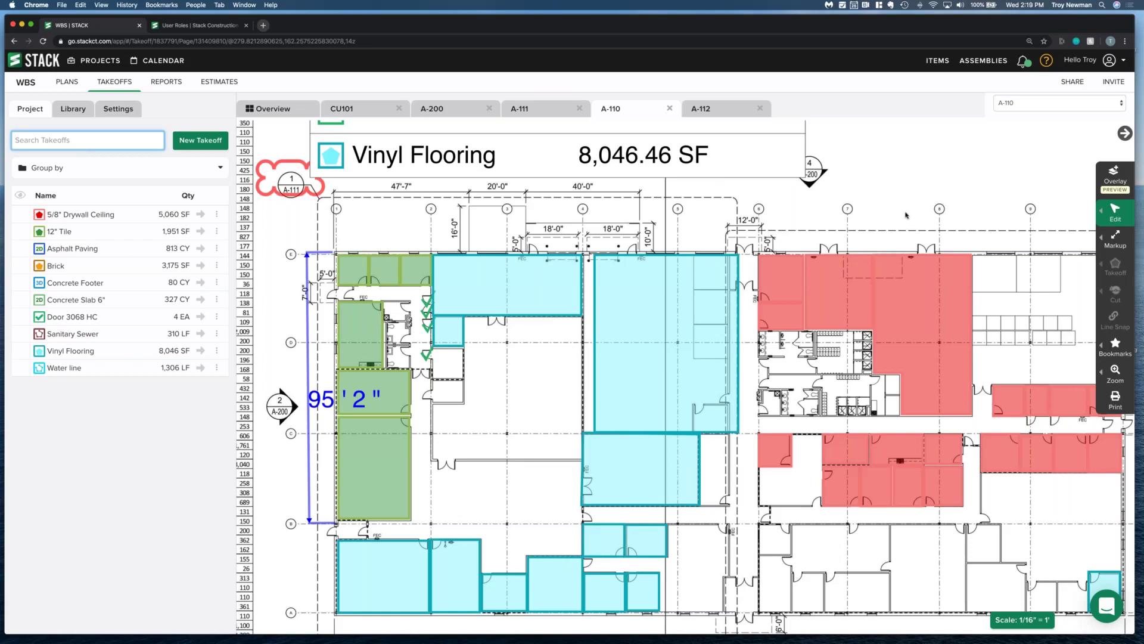
- Add a yellow callout reading "need to order on 3/25/2020" above the red drywall ceiling area on plan A-110
scroll(931, 208, "down", 5)
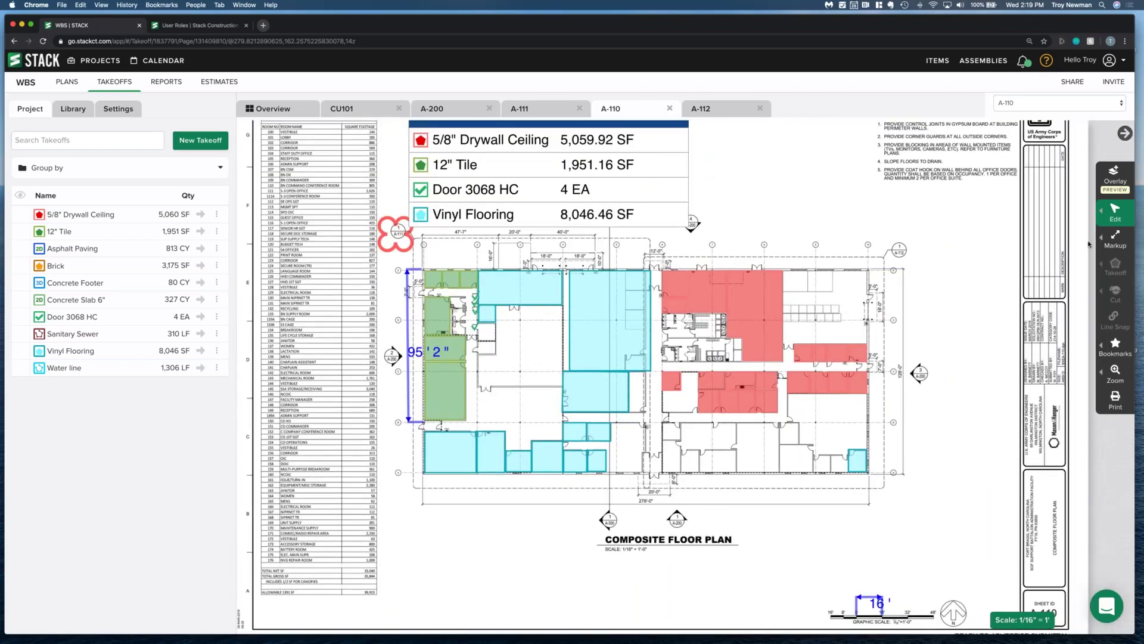
left_click(1112, 241)
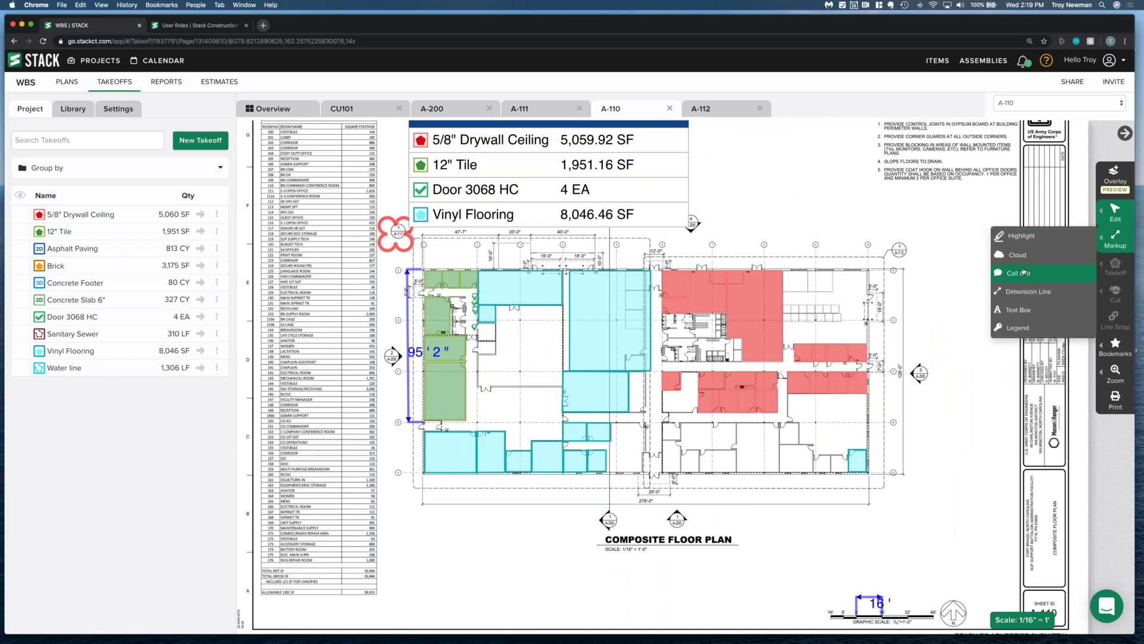
left_click(1025, 275)
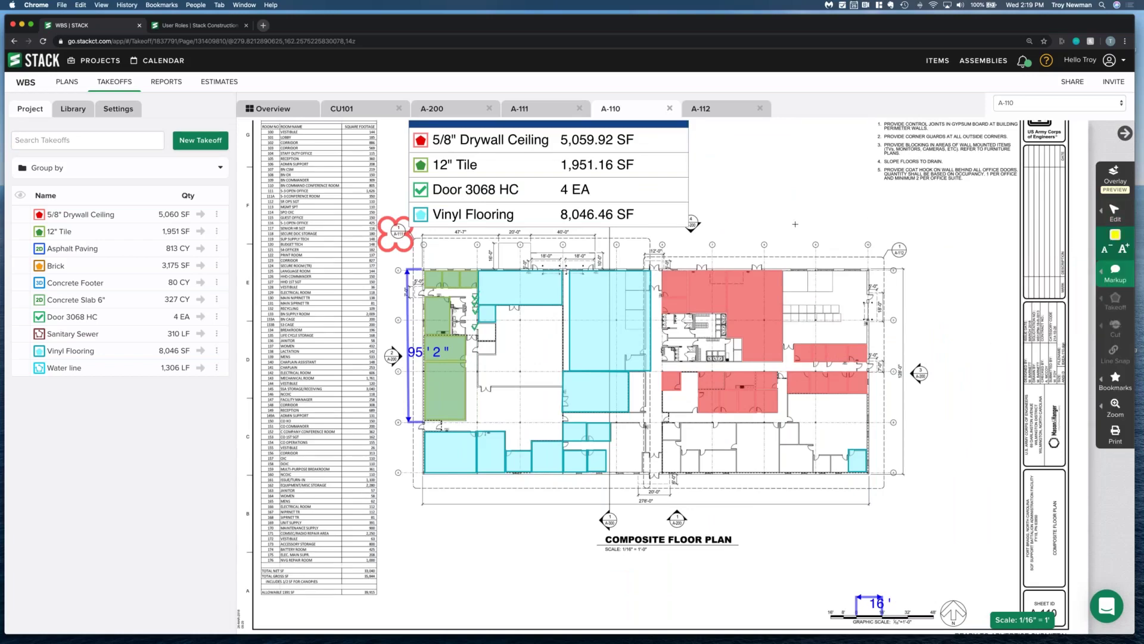
left_click_drag(789, 223, 893, 280)
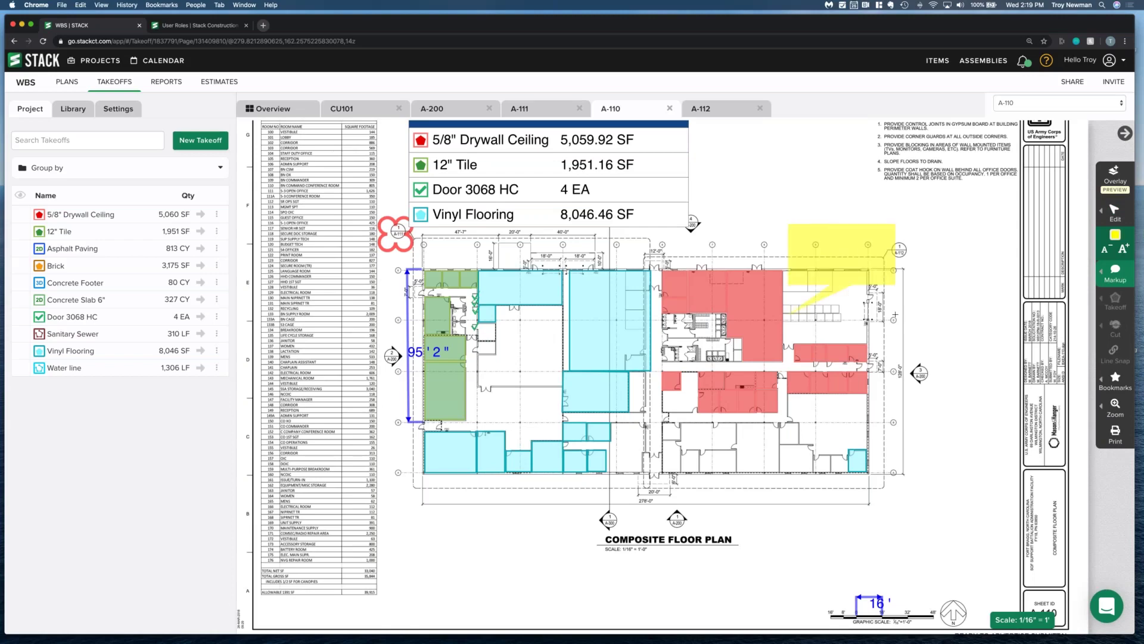
type("need to order")
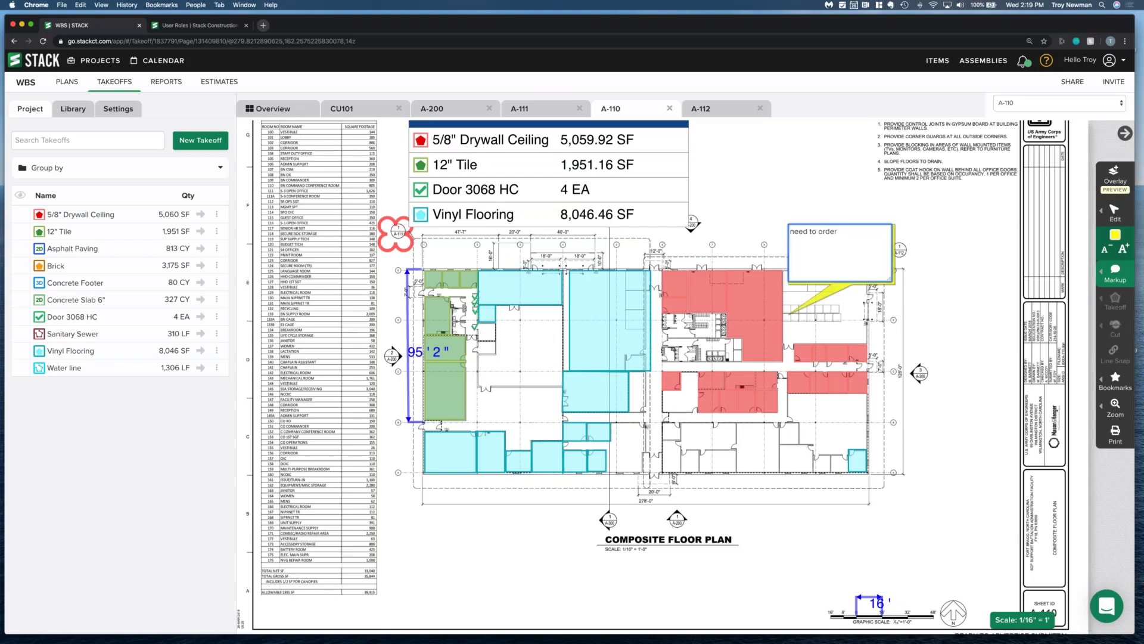
type(" on 3/25/2020")
key("Escape")
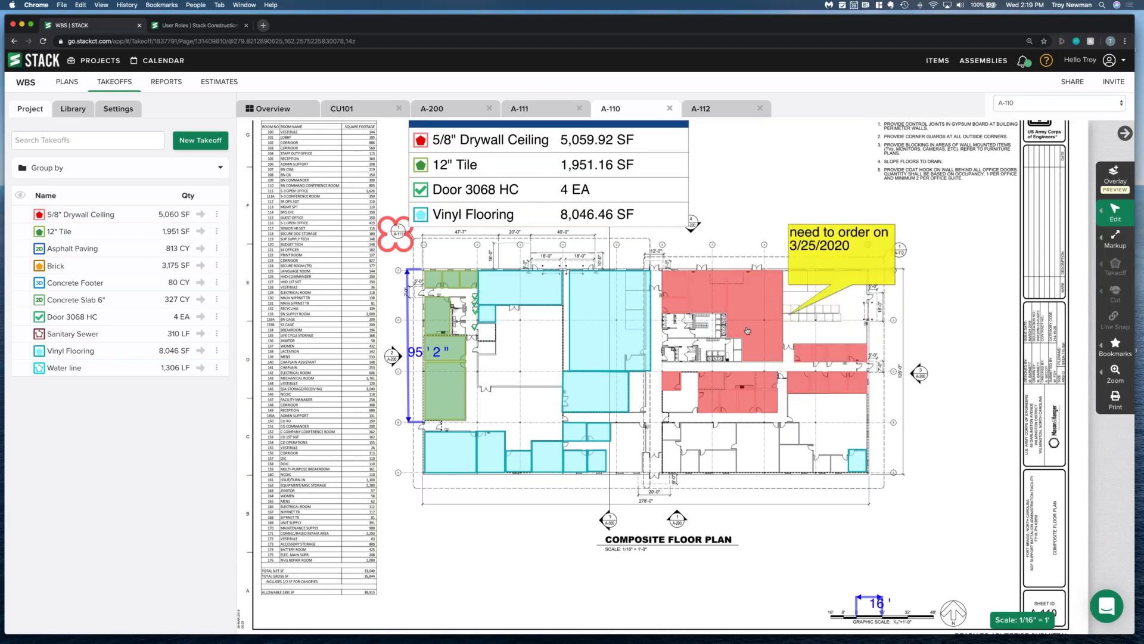
- Move the yellow "need to order on 3/25/2020" callout slightly higher above the red drywall ceiling area
mouse_move(747, 331)
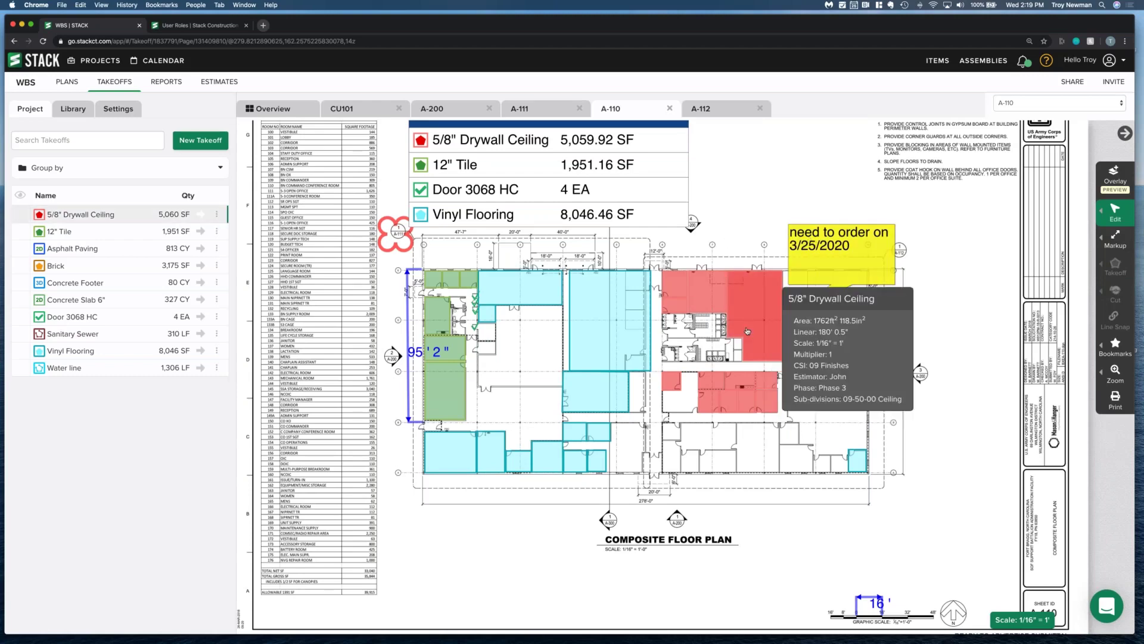
left_click(829, 260)
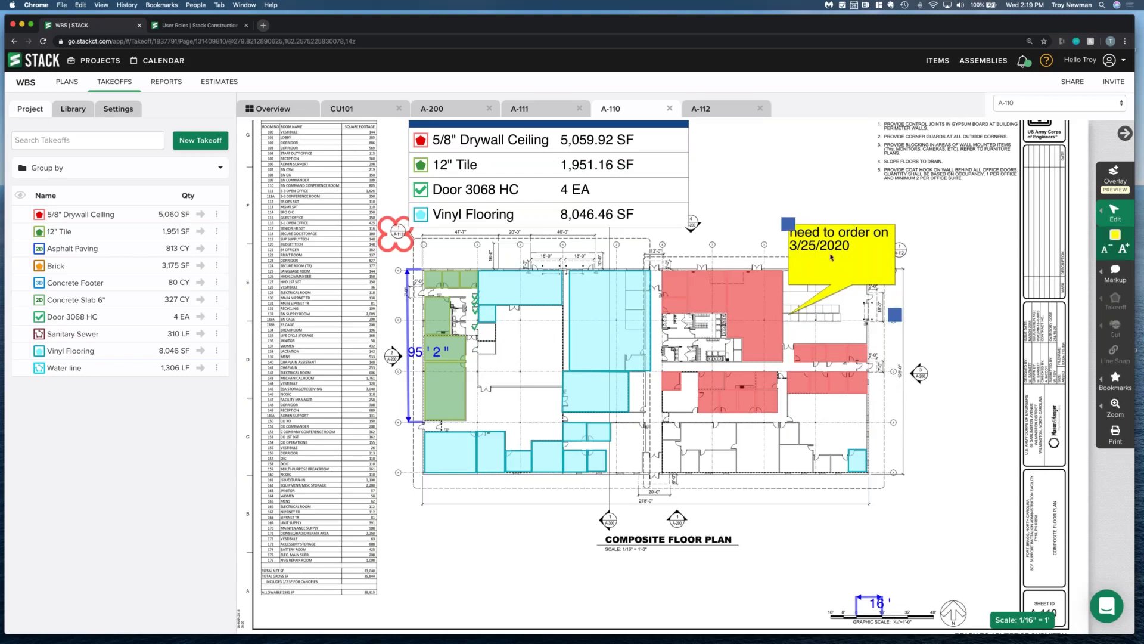
mouse_move(835, 222)
left_mouse_down()
mouse_move(834, 178)
mouse_move(833, 203)
left_mouse_up()
- Add a text box reading "Hello" below the floor plan, between the Composite Floor Plan title and the sheet's title block
left_click(1112, 274)
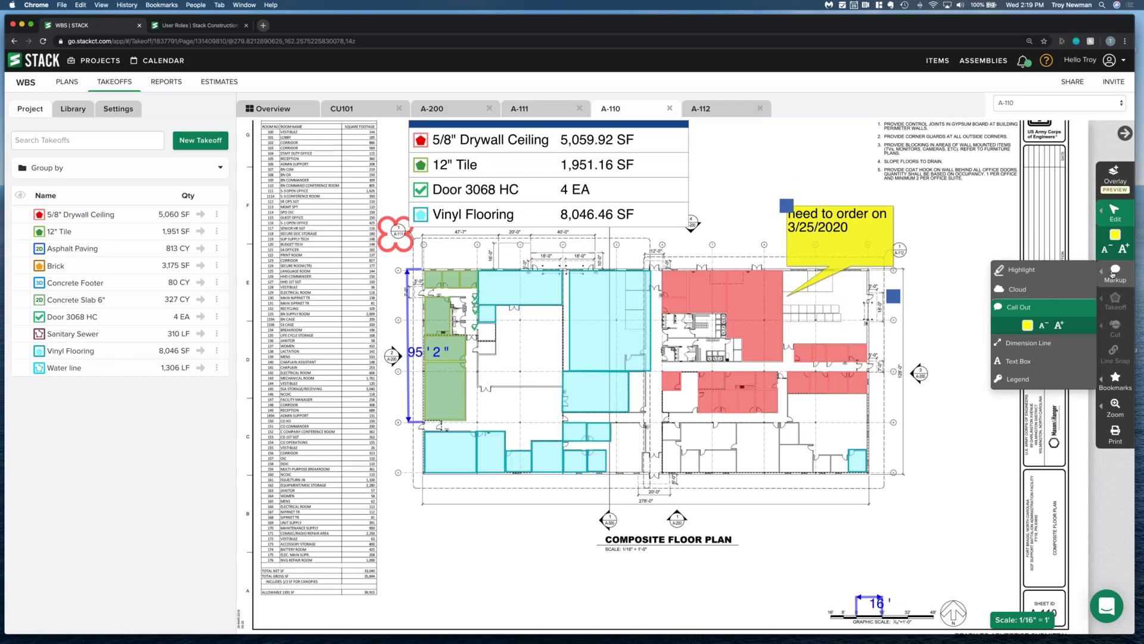
left_click(1050, 290)
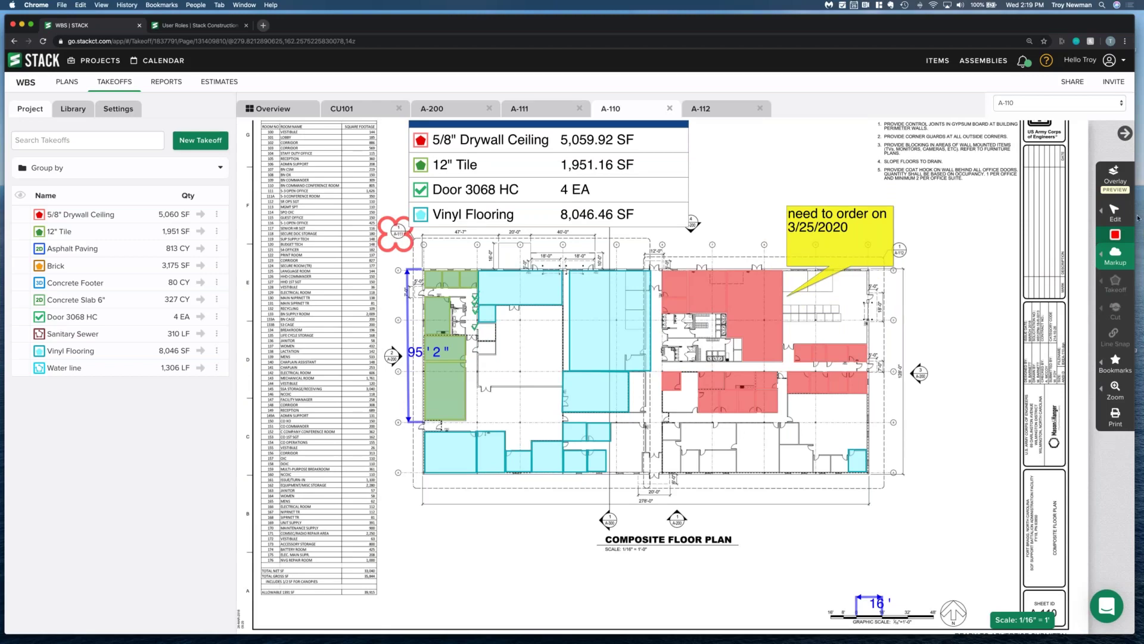
left_click(1117, 255)
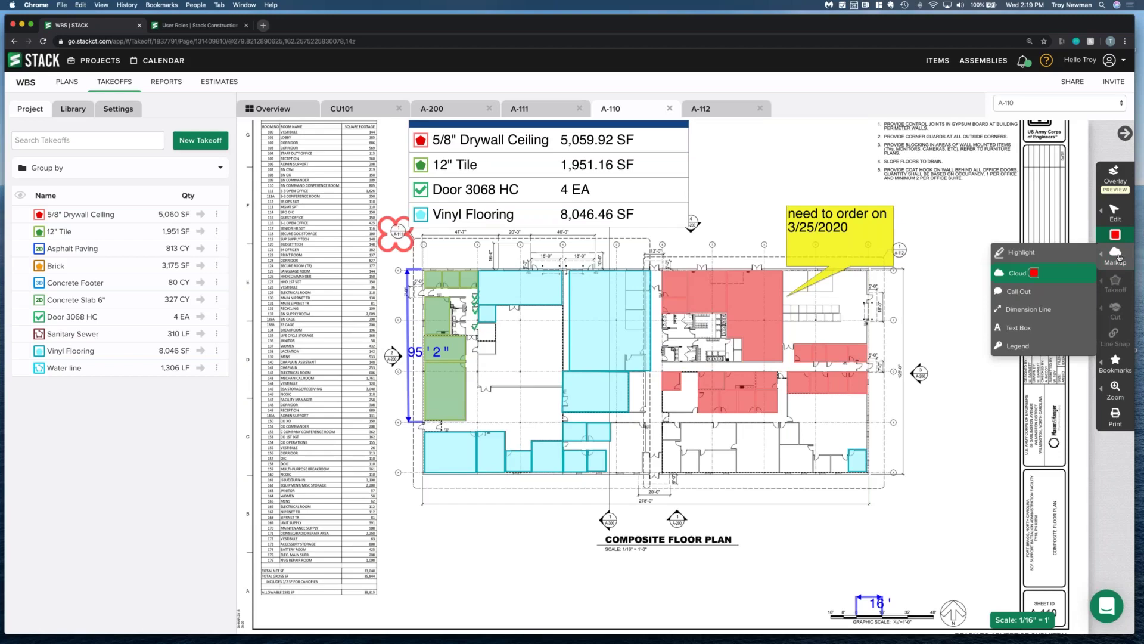
left_click(1021, 329)
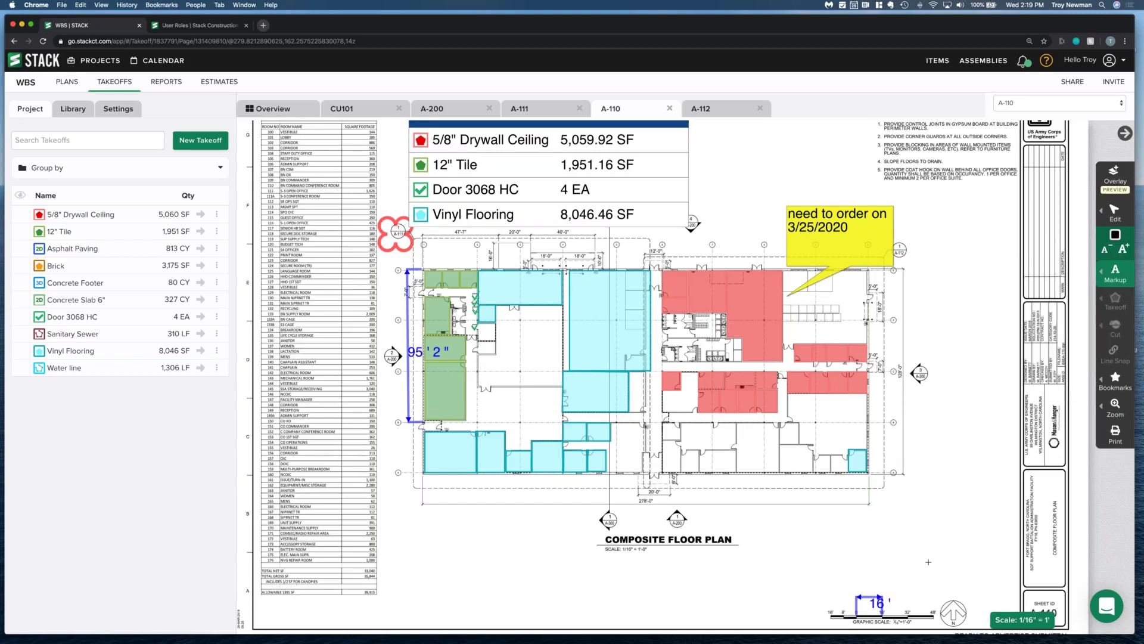
left_click(928, 561)
type("Hello")
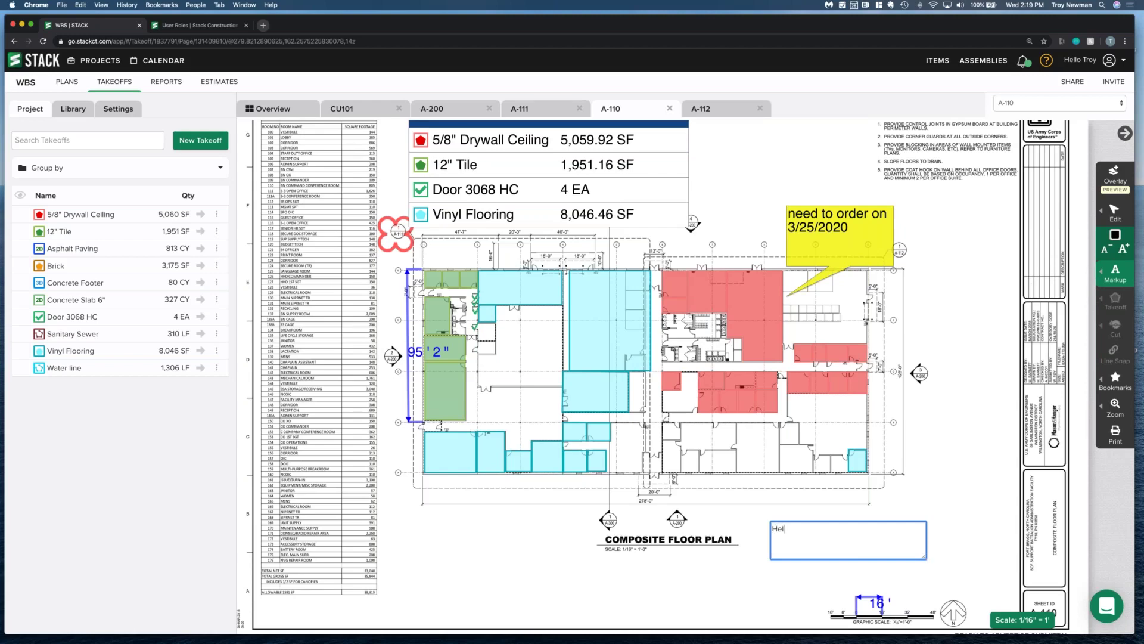
left_click(929, 562)
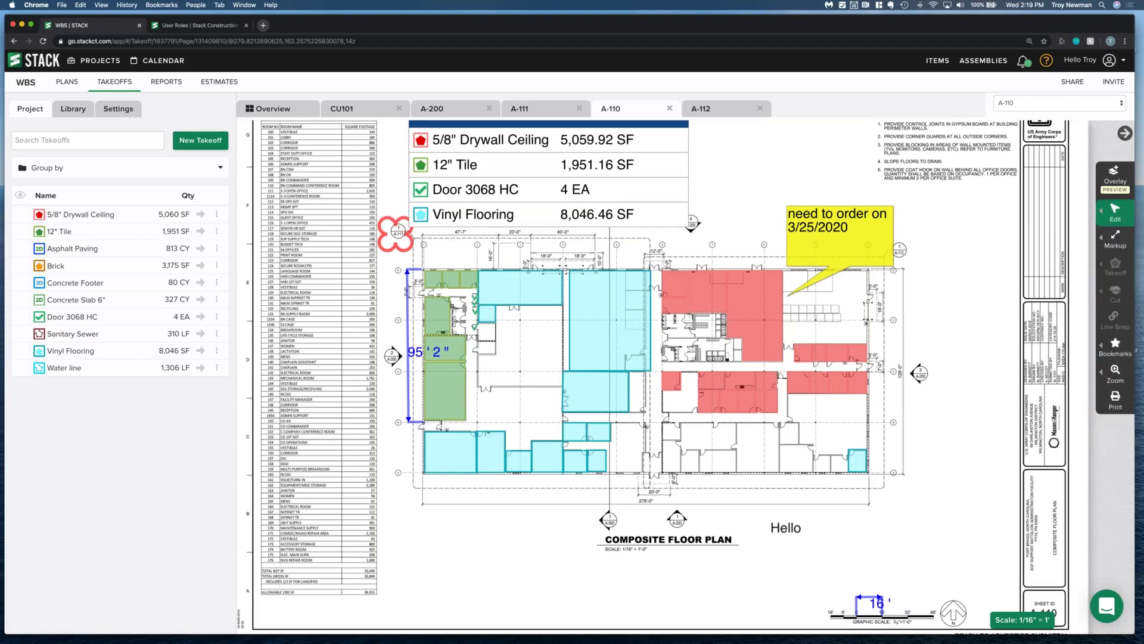
- Recolour the "Hello" text red, enlarge its font by six increments, and deselect it
left_click(791, 530)
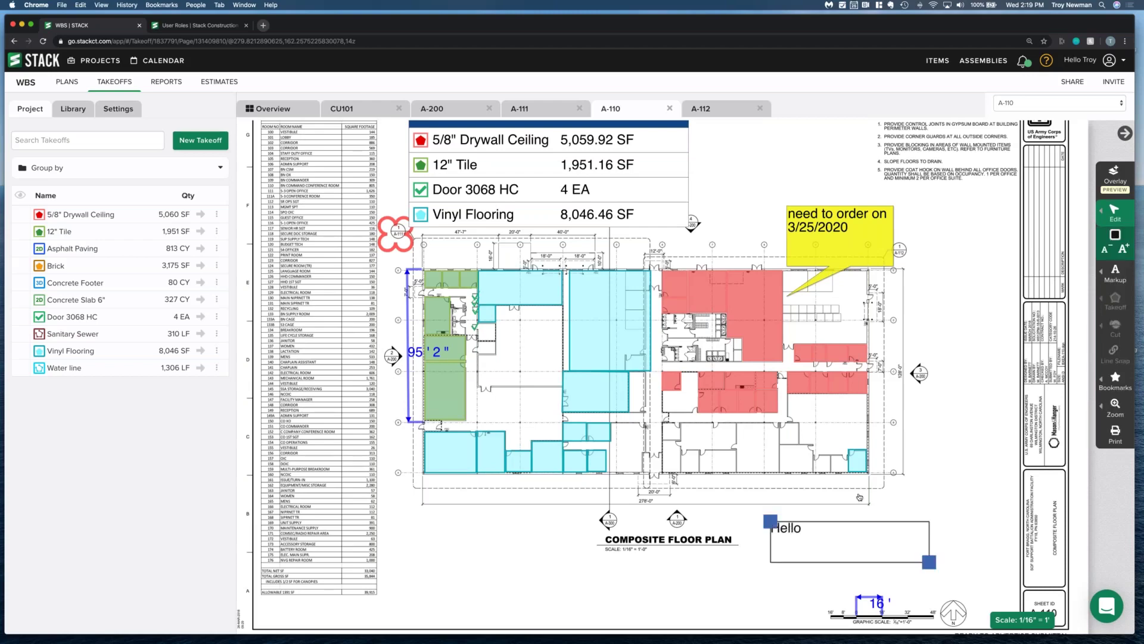
left_click(1115, 236)
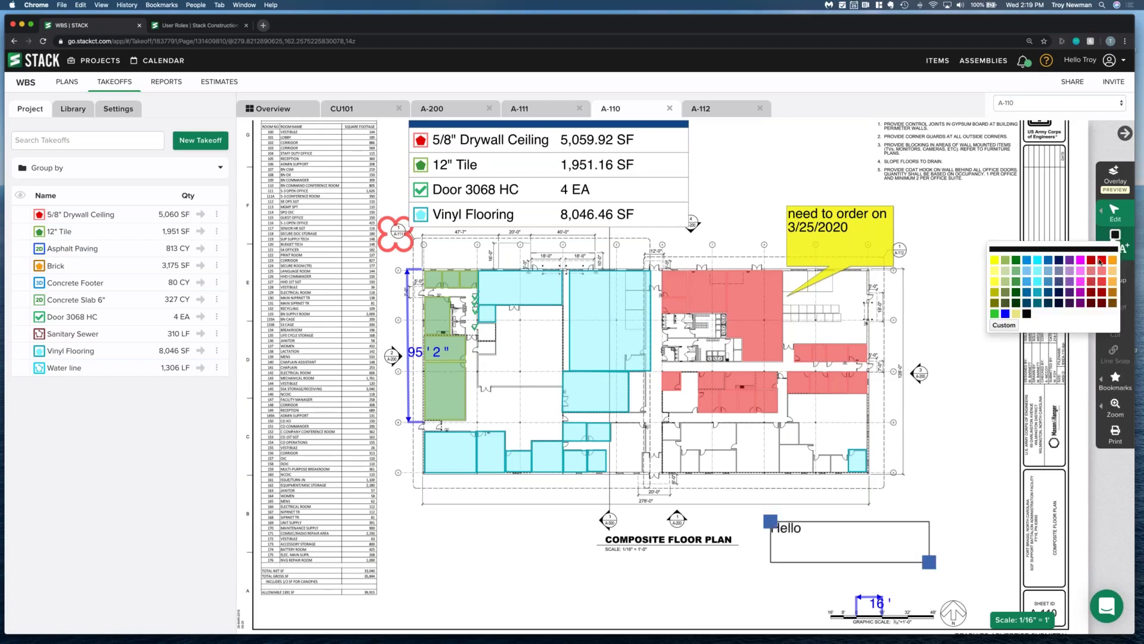
left_click(1102, 260)
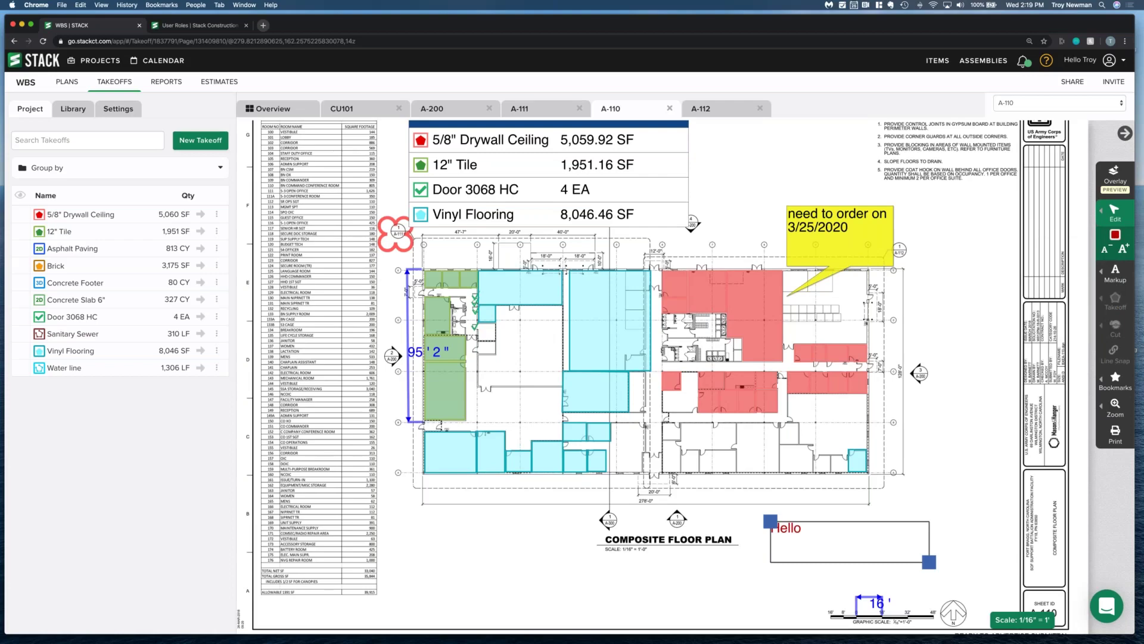
left_click(1125, 251)
left_click(1124, 251)
left_click(1125, 251)
left_click(1125, 251)
left_click(1124, 251)
left_click(1125, 251)
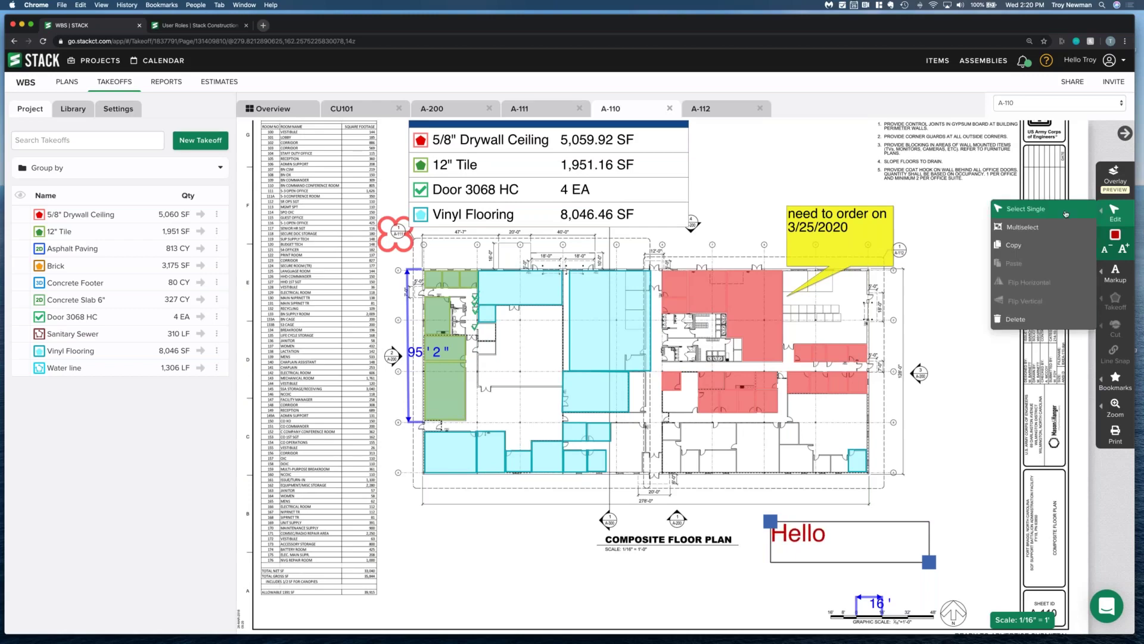
left_click(1112, 215)
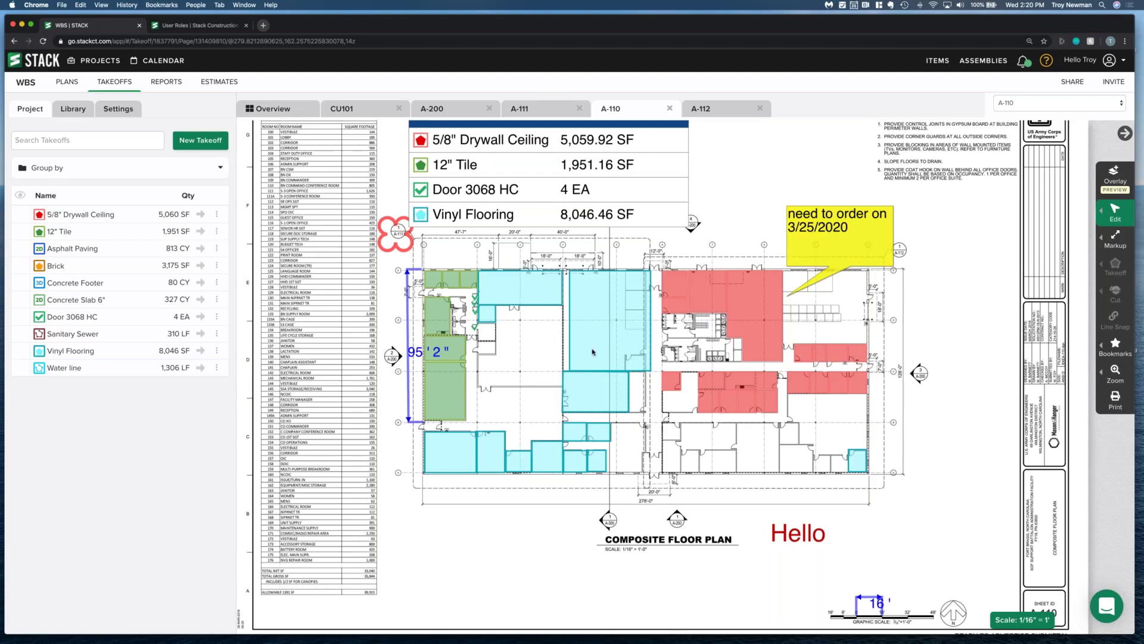
- Review the notes field in the WBS project's edit details without saving, and reopen the project's A-110 plan
left_click(102, 60)
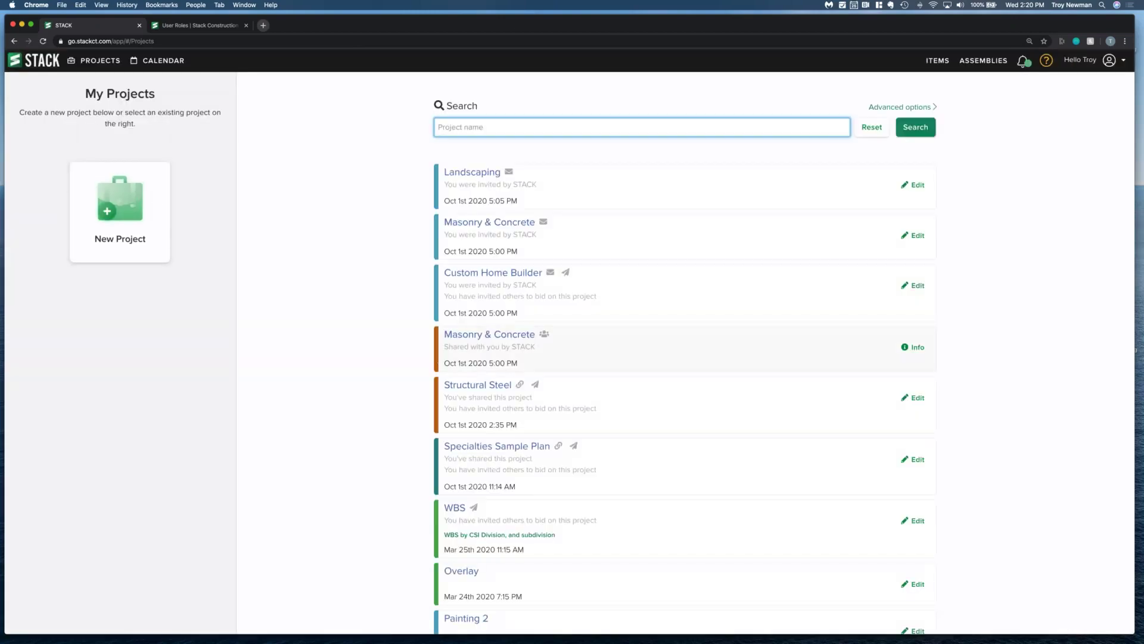
left_click(917, 522)
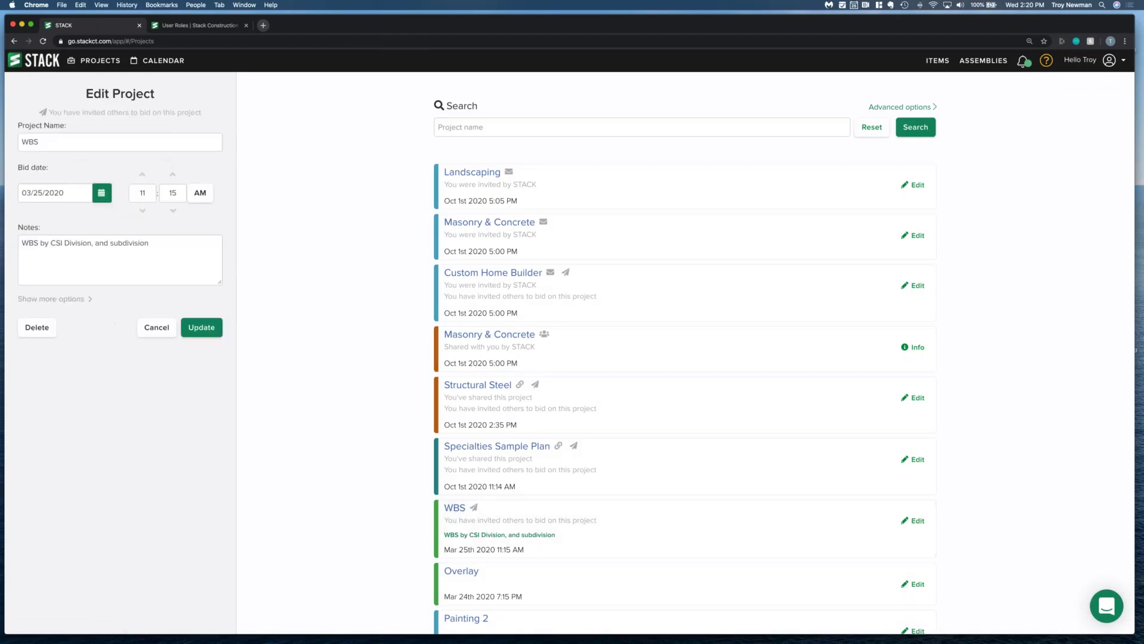
left_click(183, 246)
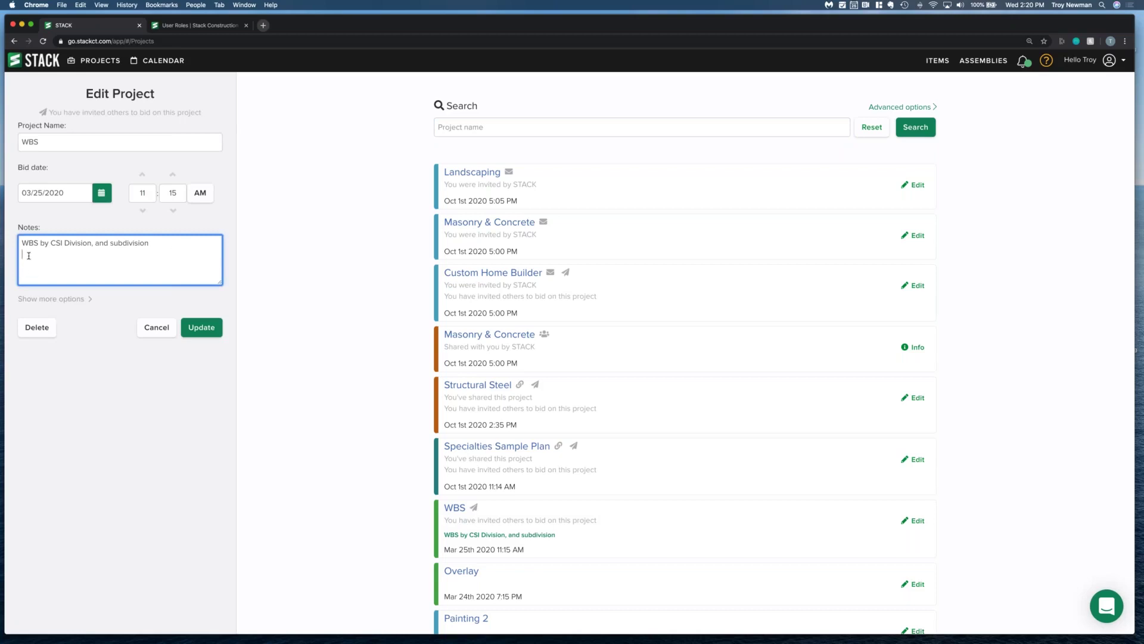
left_click(31, 255)
left_click_drag(209, 382, 192, 296)
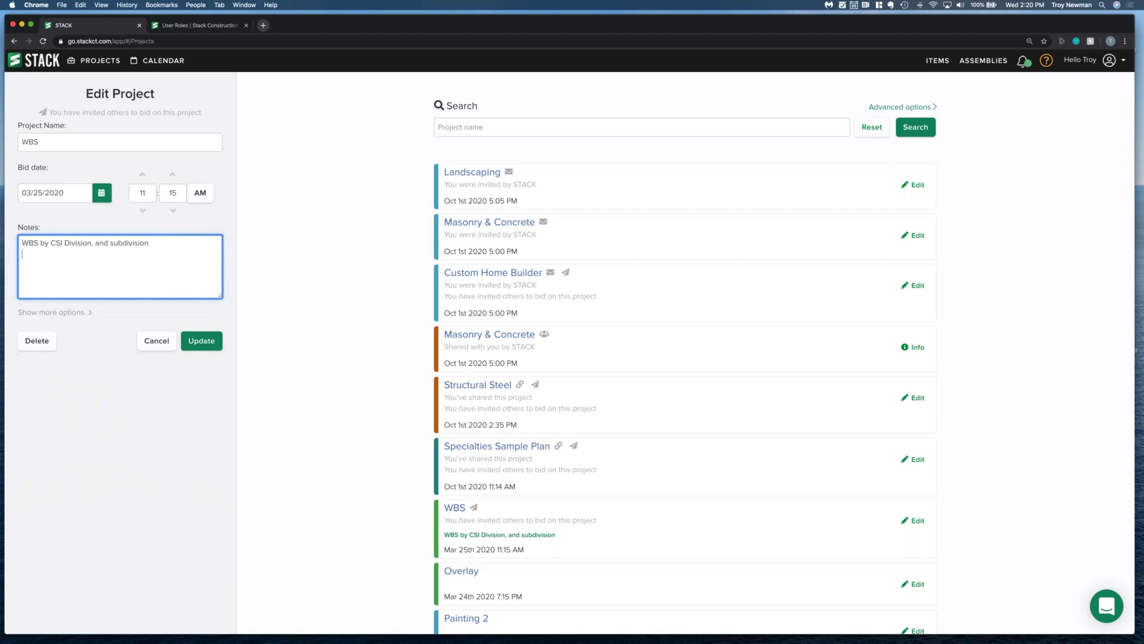
left_click(157, 340)
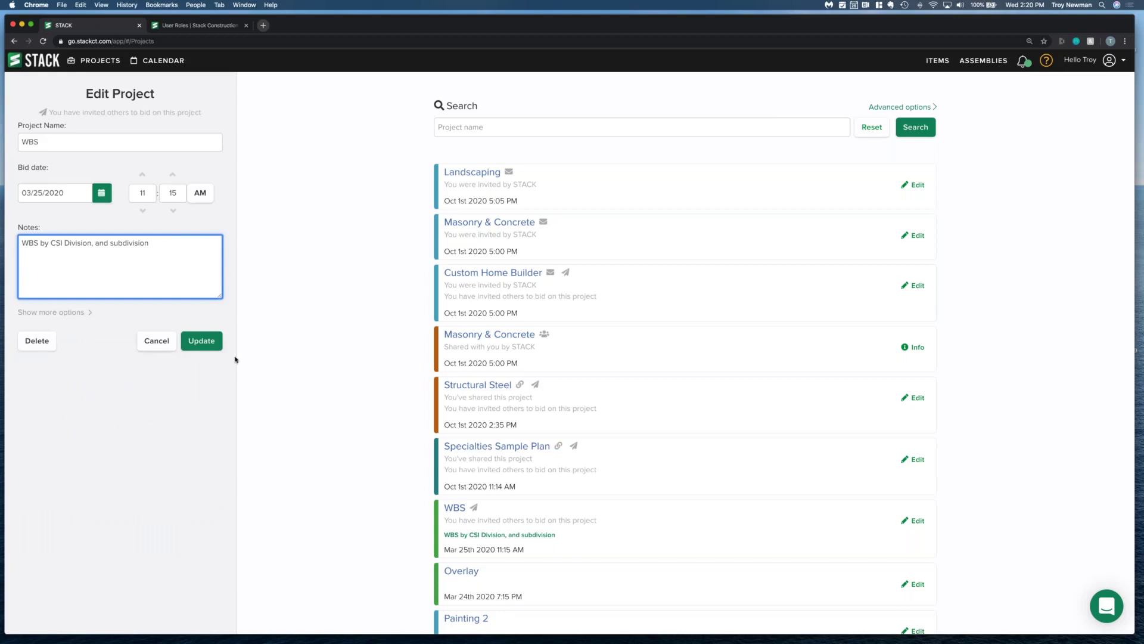
left_click(454, 509)
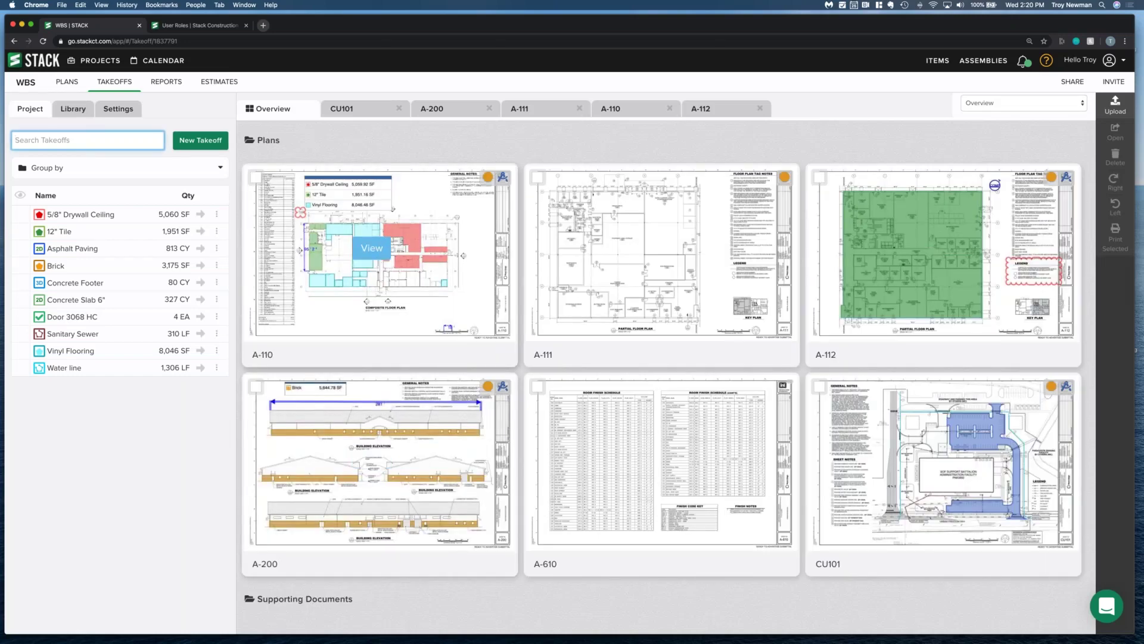
left_click(372, 248)
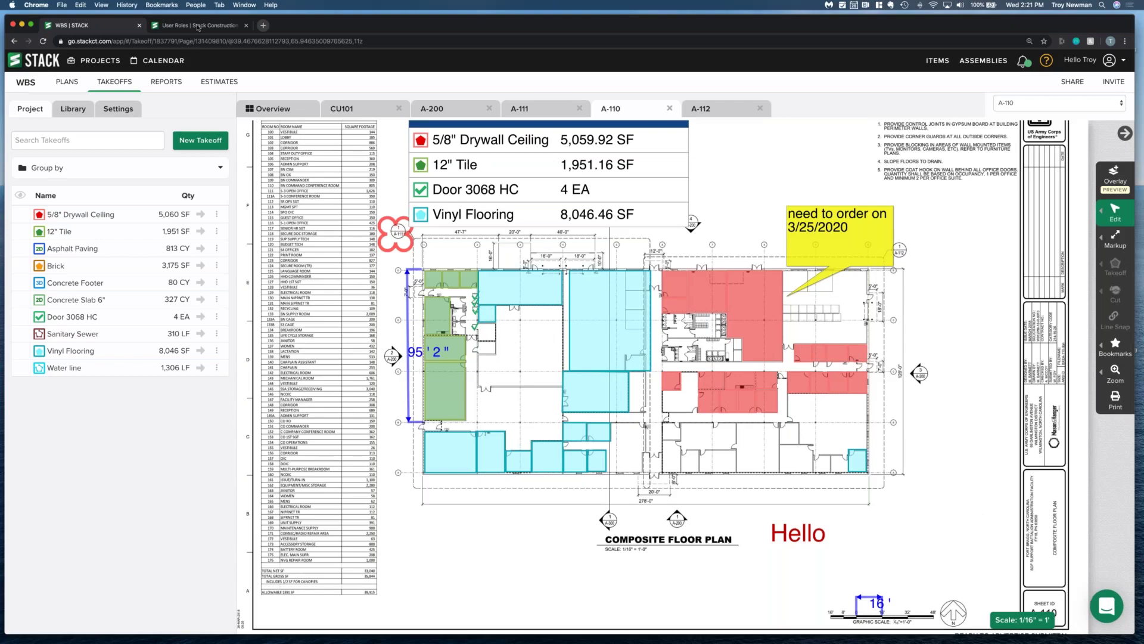
- Review the permissions table in the User Roles help article and return to the WBS takeoffs
left_click(198, 27)
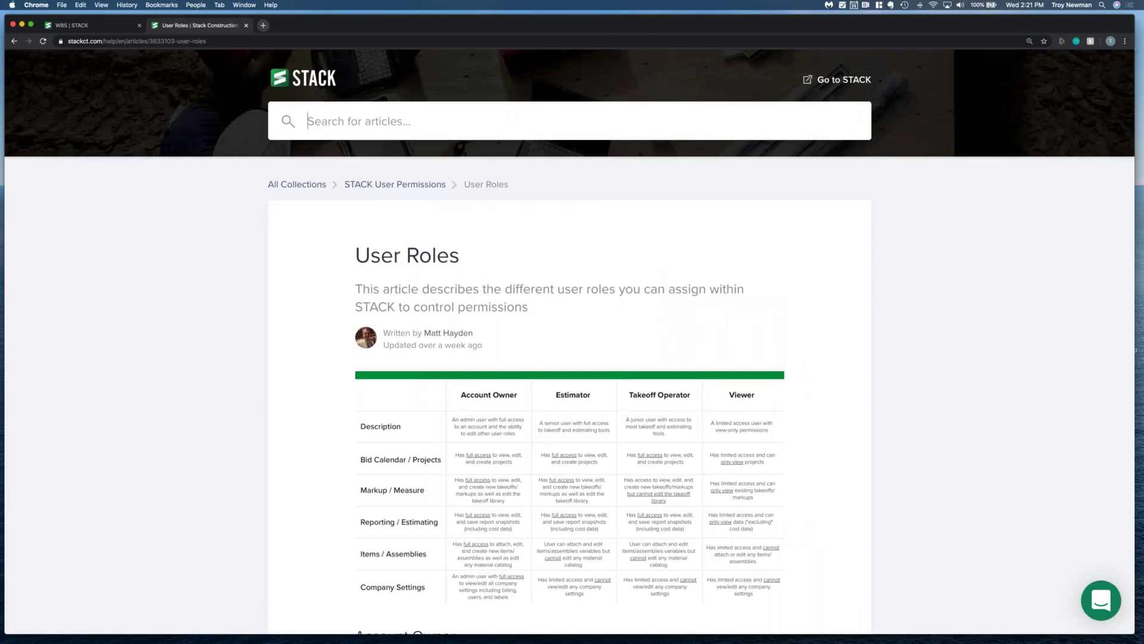
scroll(536, 515, "down", 10)
scroll(573, 340, "up", 10)
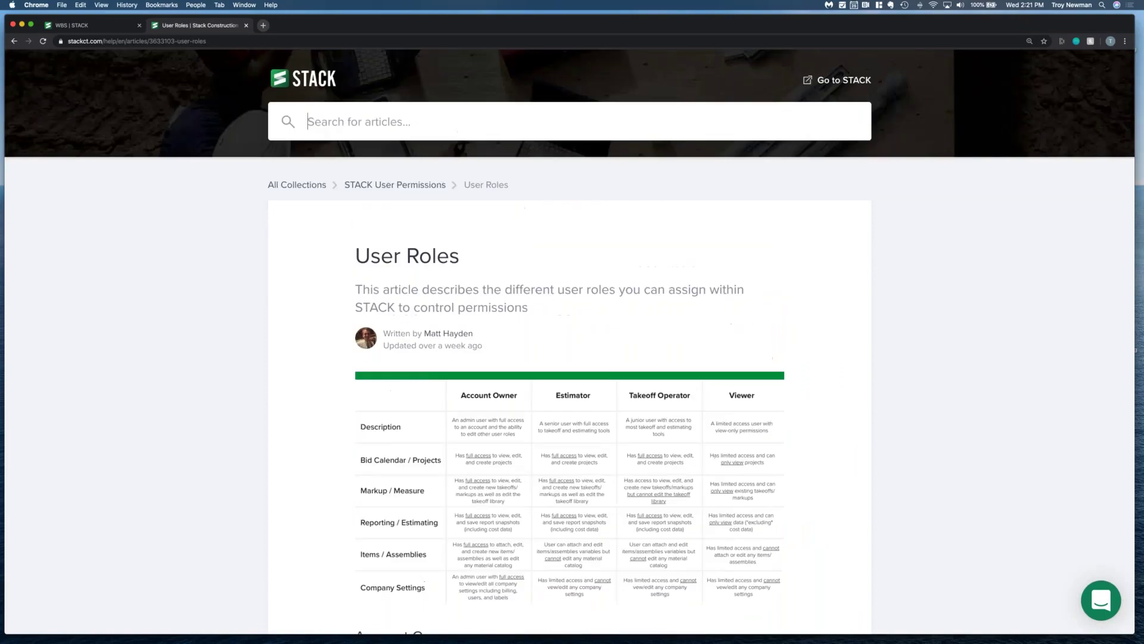
key("ctrl+1")
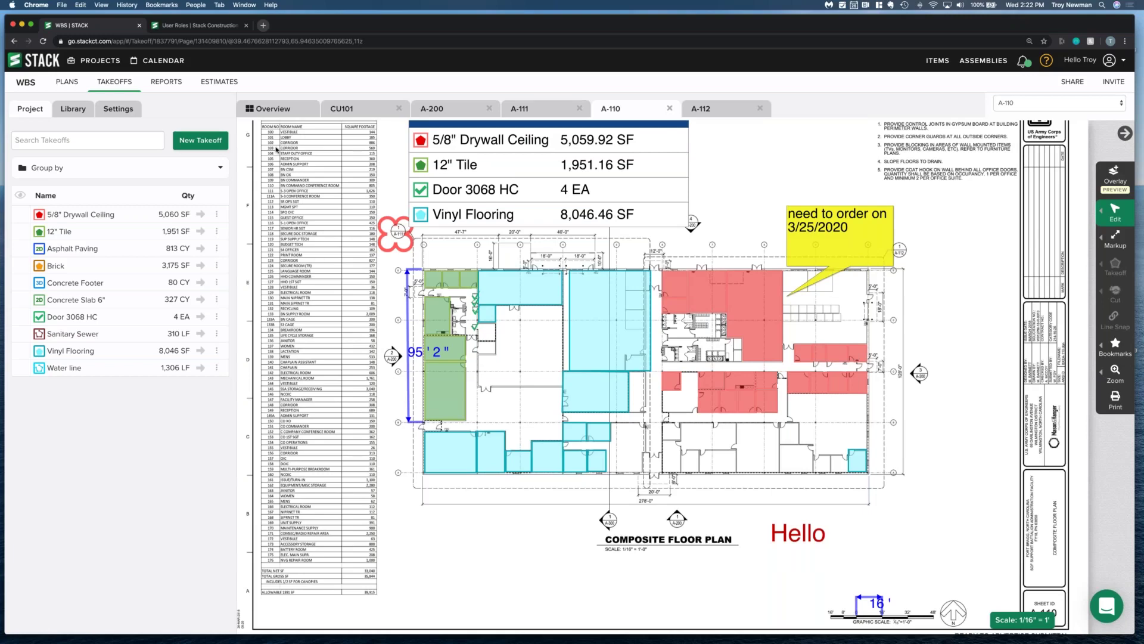
- Open the building elevations plan A-200 from the WBS plan overview
left_click(283, 111)
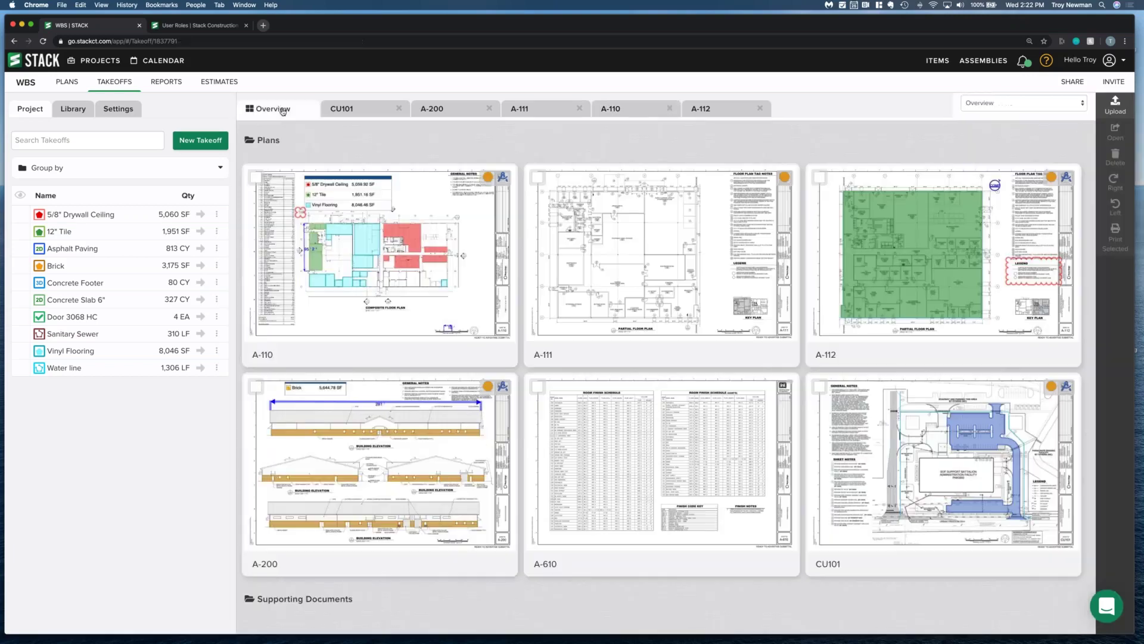
left_click(383, 457)
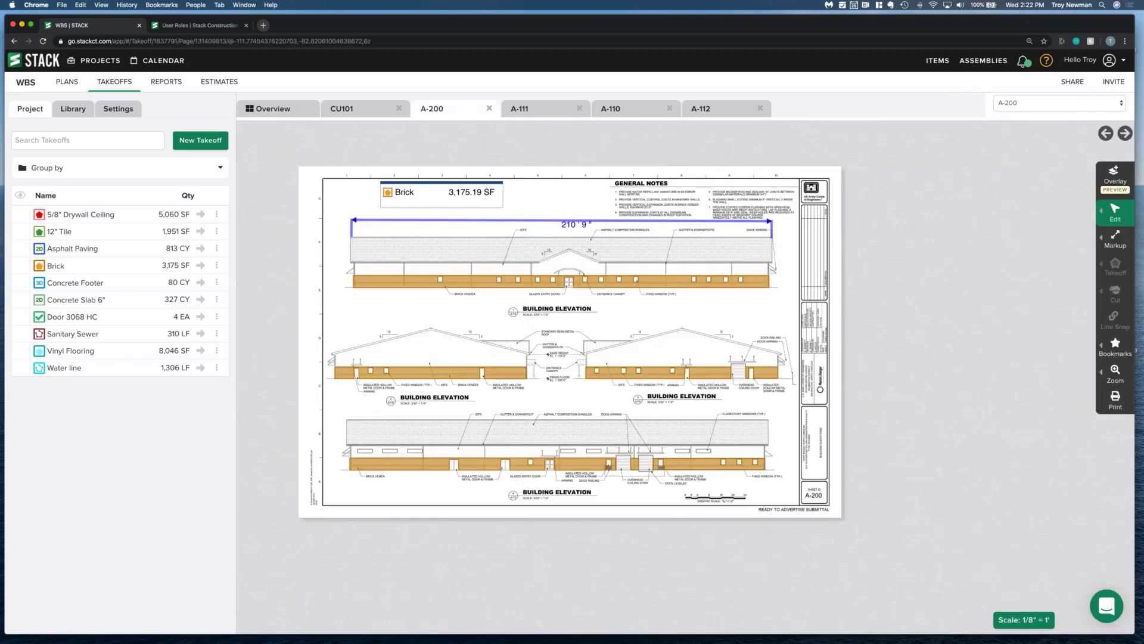
mouse_move(460, 281)
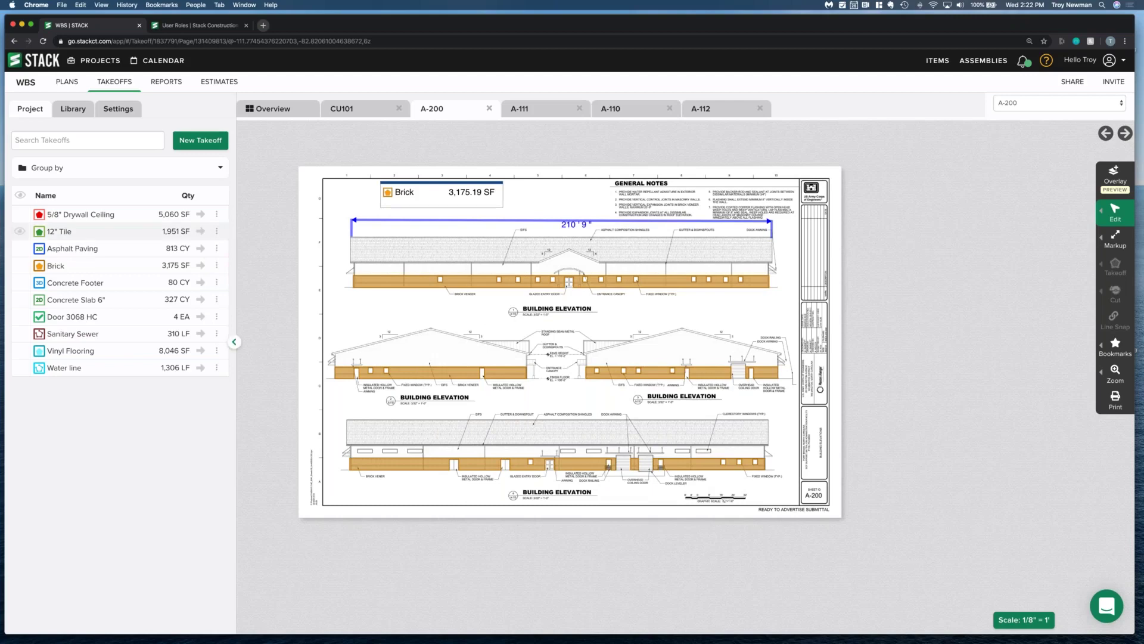
- Review the Brick takeoff's measurement labels and takeoff settings, and return to the project's takeoff list
left_click(201, 265)
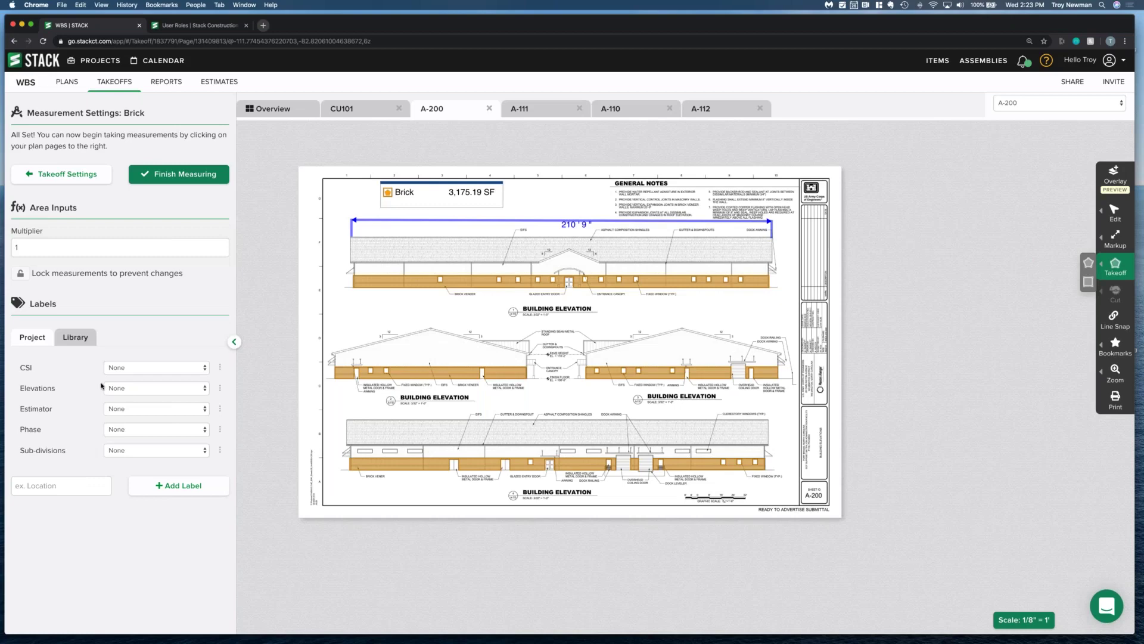
left_click(60, 177)
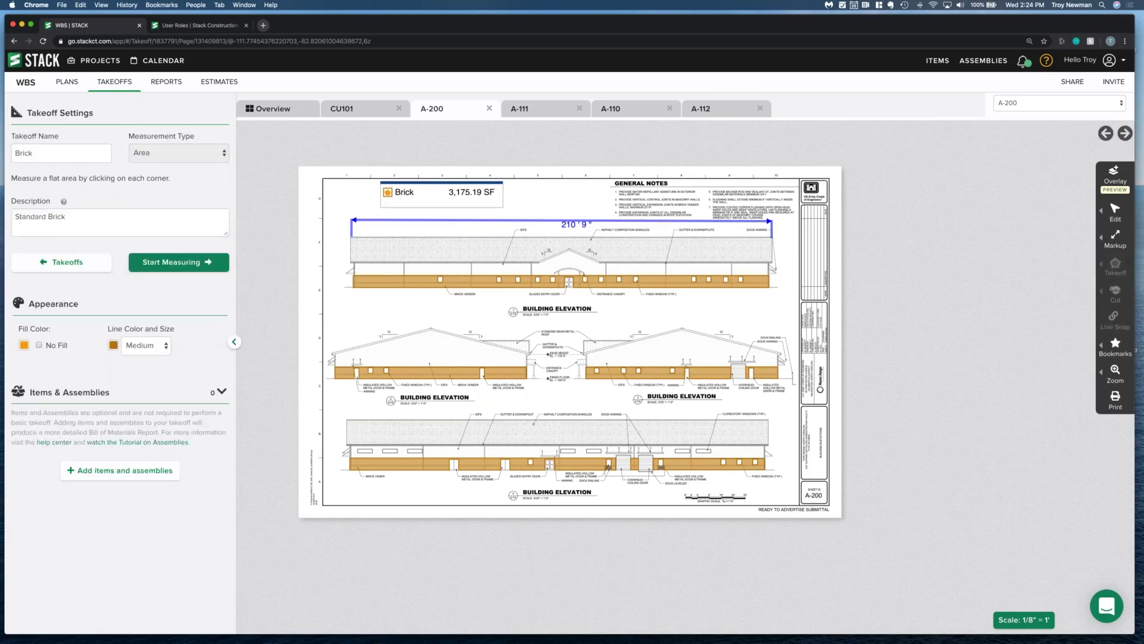
left_click(61, 262)
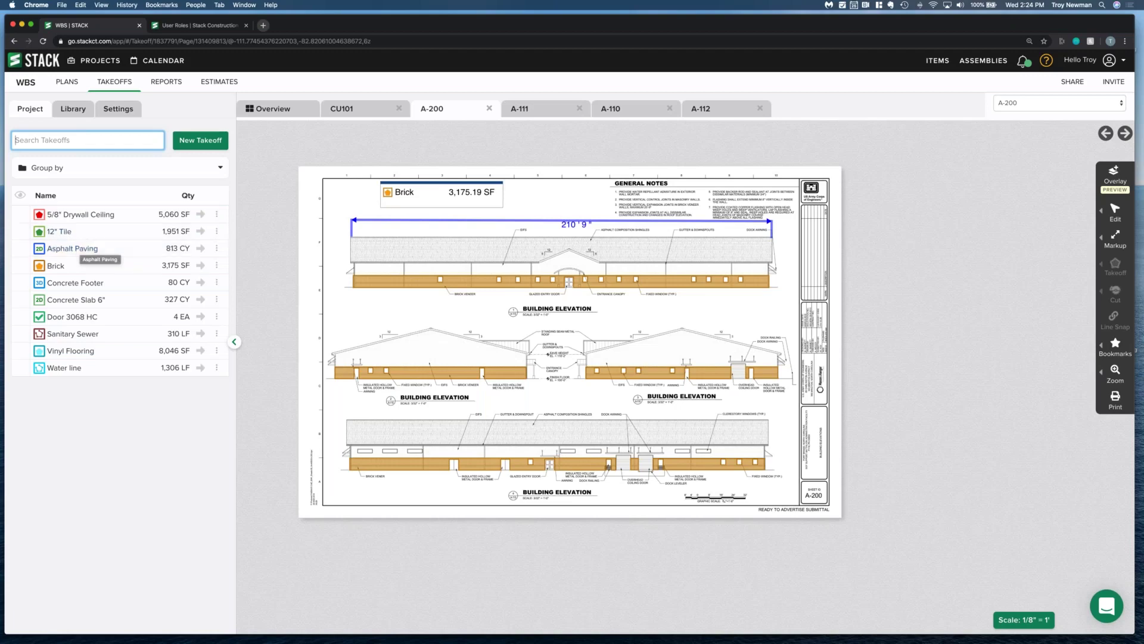
- Group the takeoff list by CSI and then by Sub-divisions, and clear both groupings
left_click(92, 171)
left_click(45, 187)
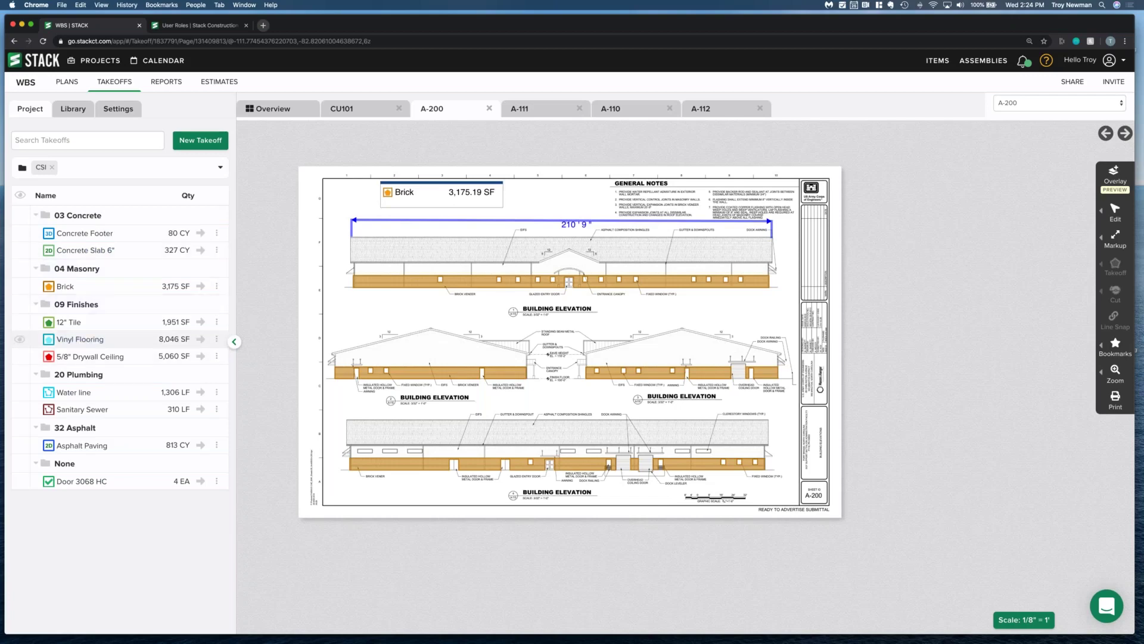
left_click(95, 168)
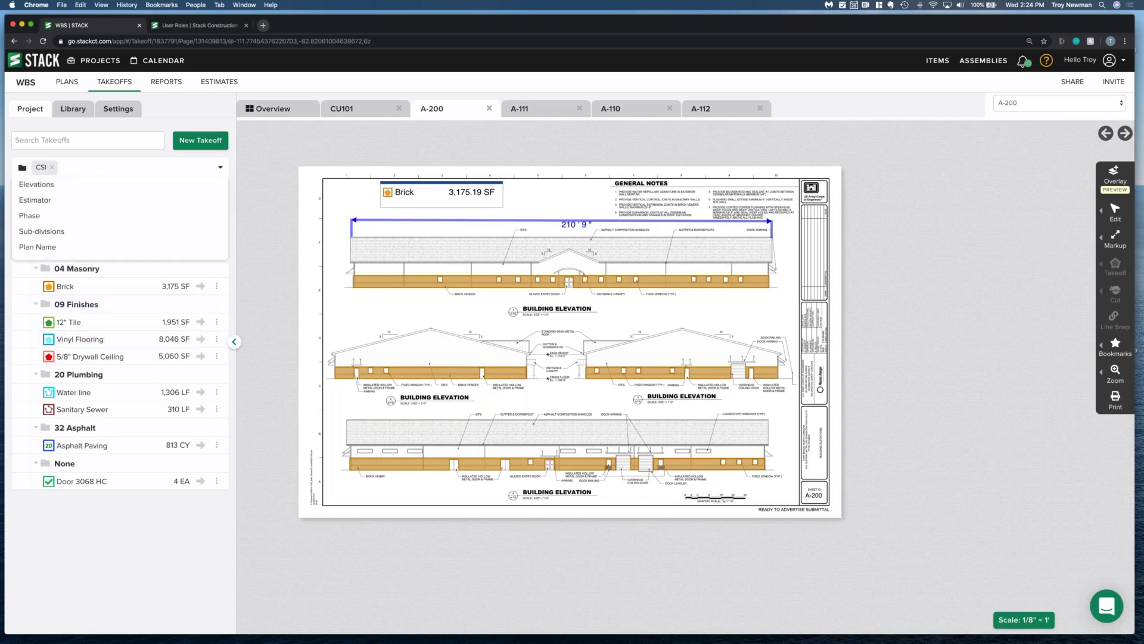
left_click(61, 233)
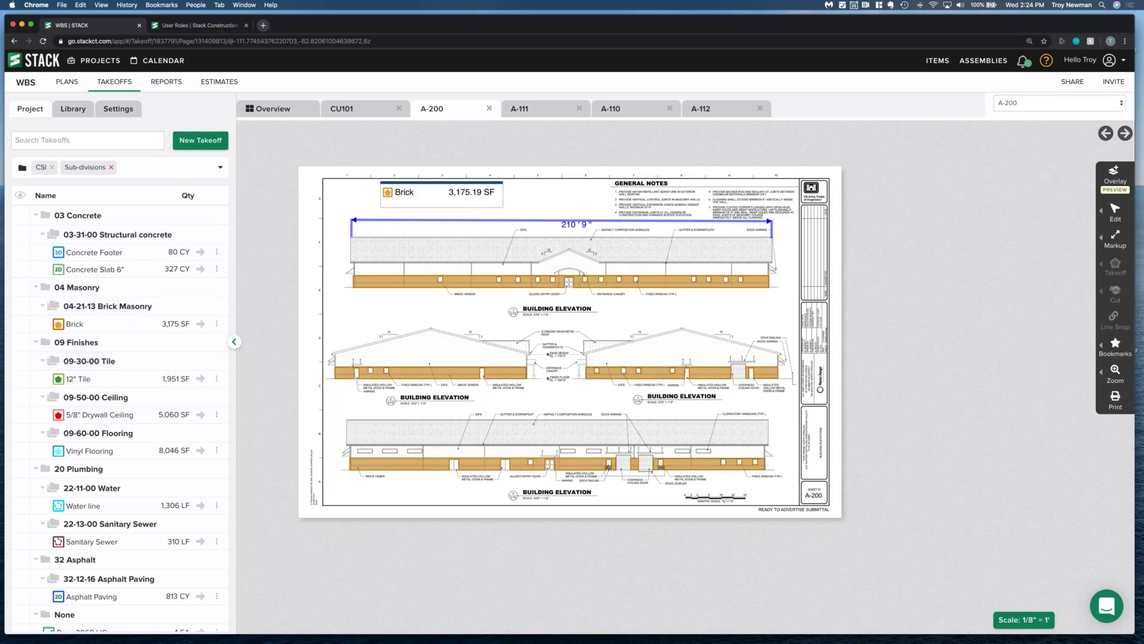
left_click(111, 167)
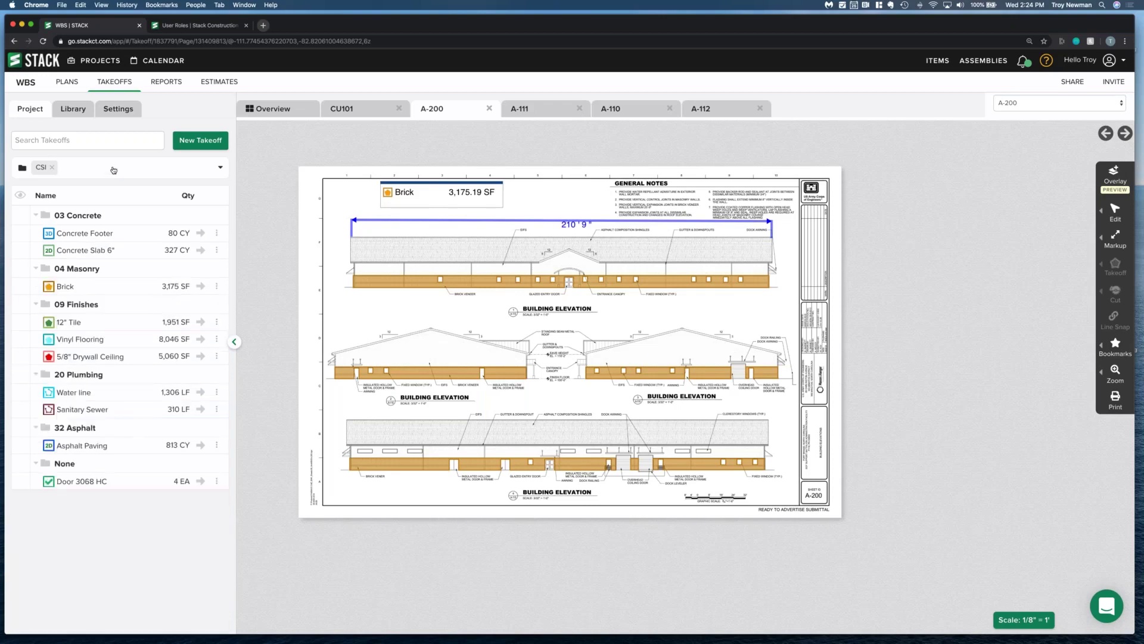
left_click(52, 167)
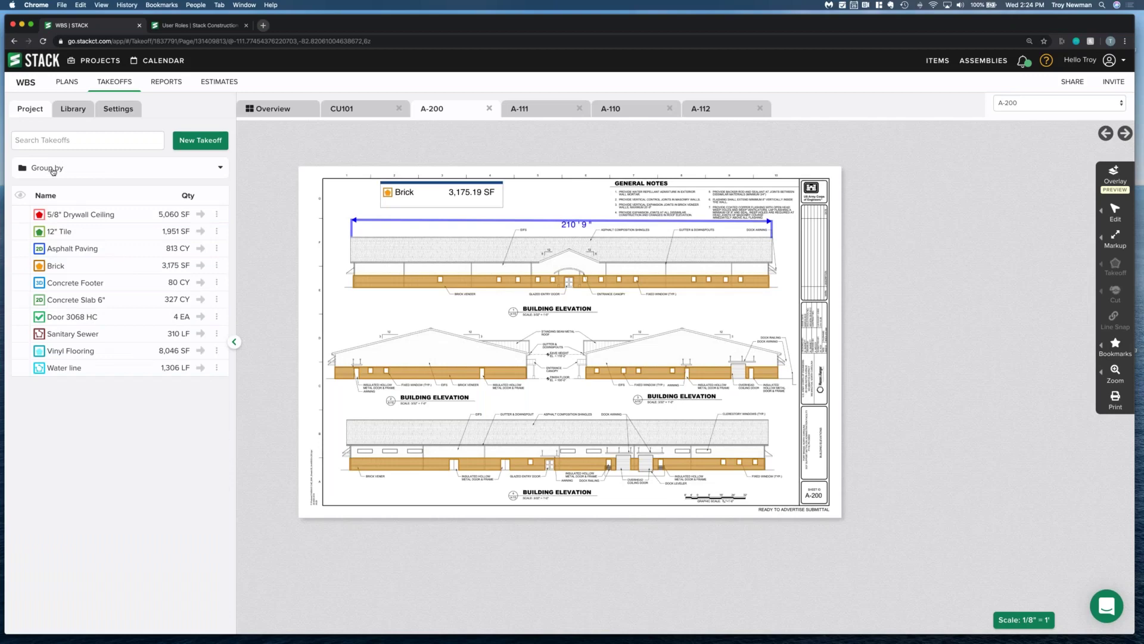
- Open the WBS project's Takeoff Quantity report
left_click(172, 85)
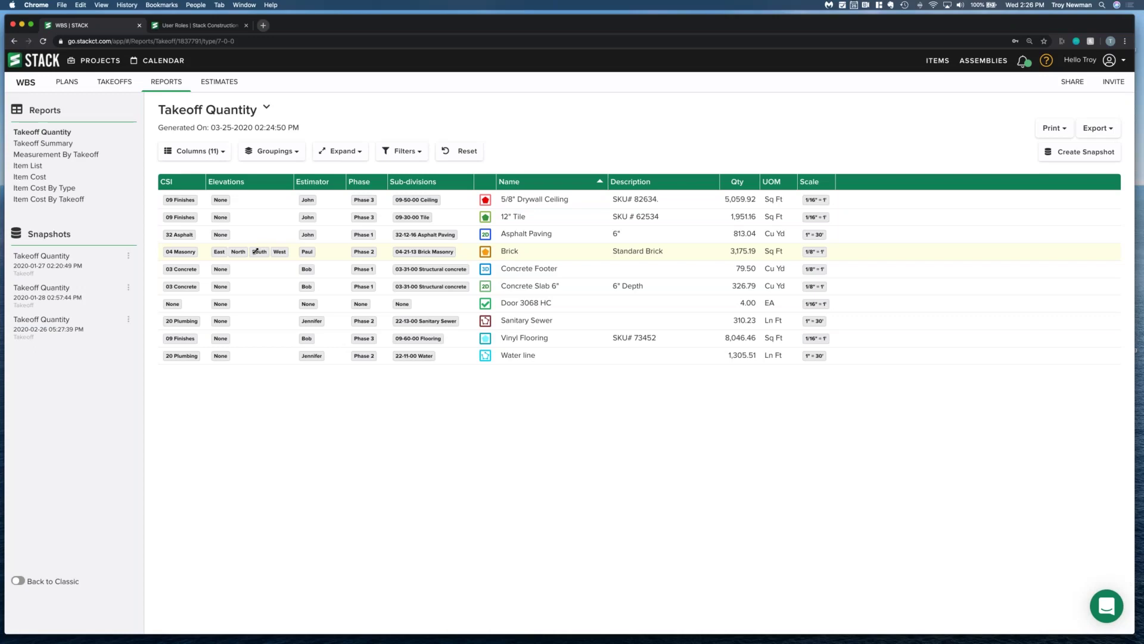
- Expand the Takeoff Quantity report by Elevations to separate the Brick quantities, and collapse it again
left_click(350, 152)
left_click(350, 153)
left_click(241, 250)
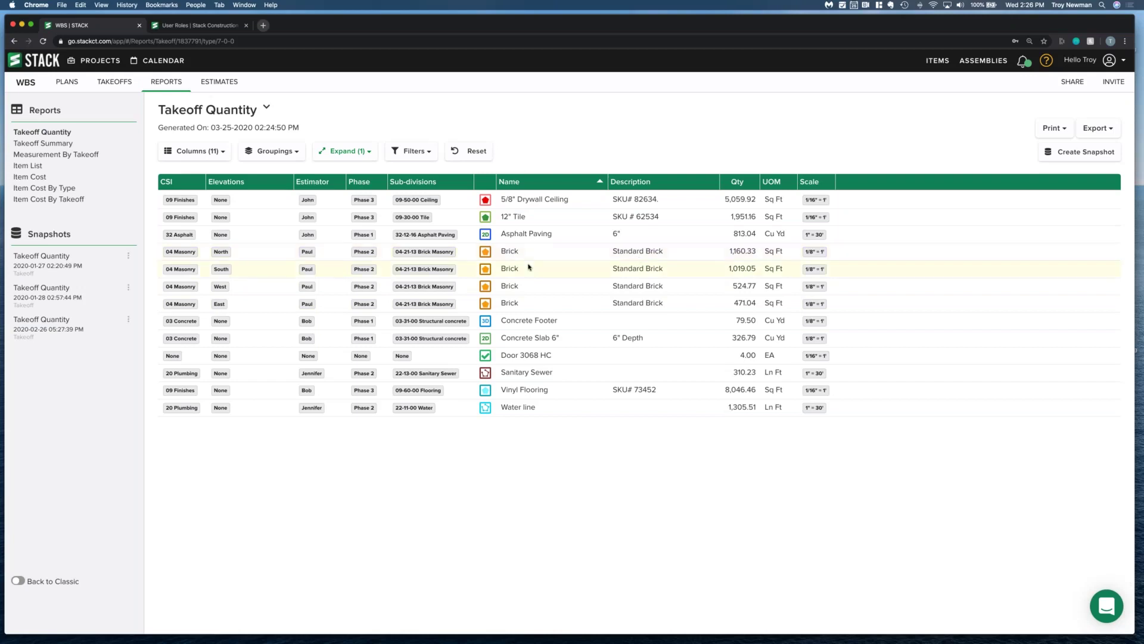
left_click(215, 253)
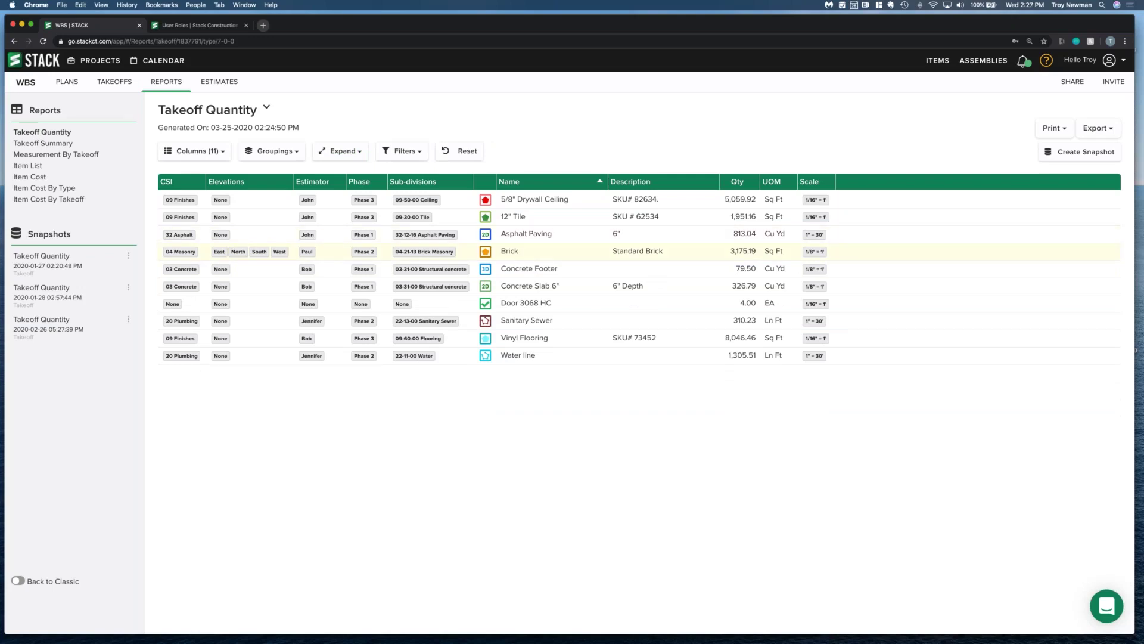
- Review the columns available for the Takeoff Quantity report, including the units of measure and Drop Count
left_click(198, 153)
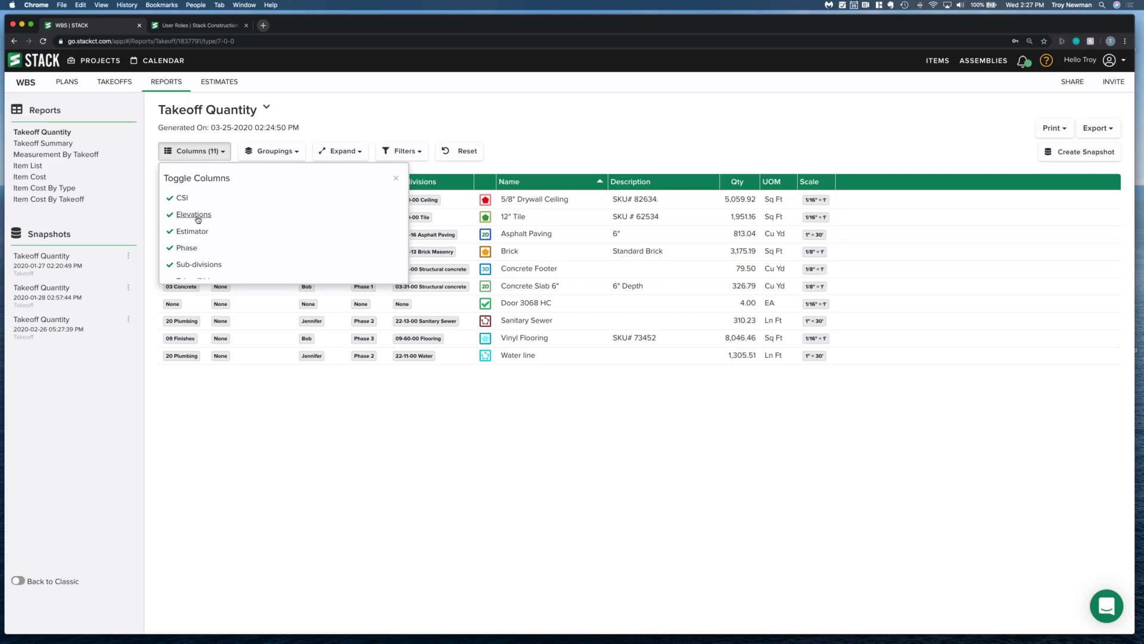
scroll(198, 219, "down", 5)
scroll(199, 222, "down", 2)
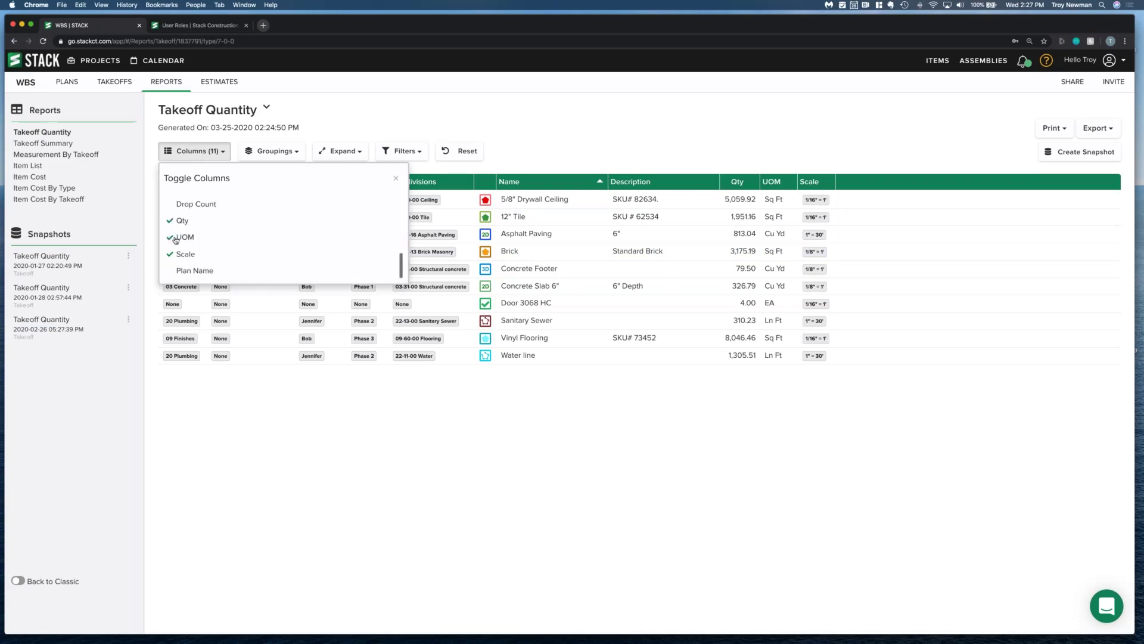
scroll(185, 241, "up", 1)
scroll(188, 244, "up", 8)
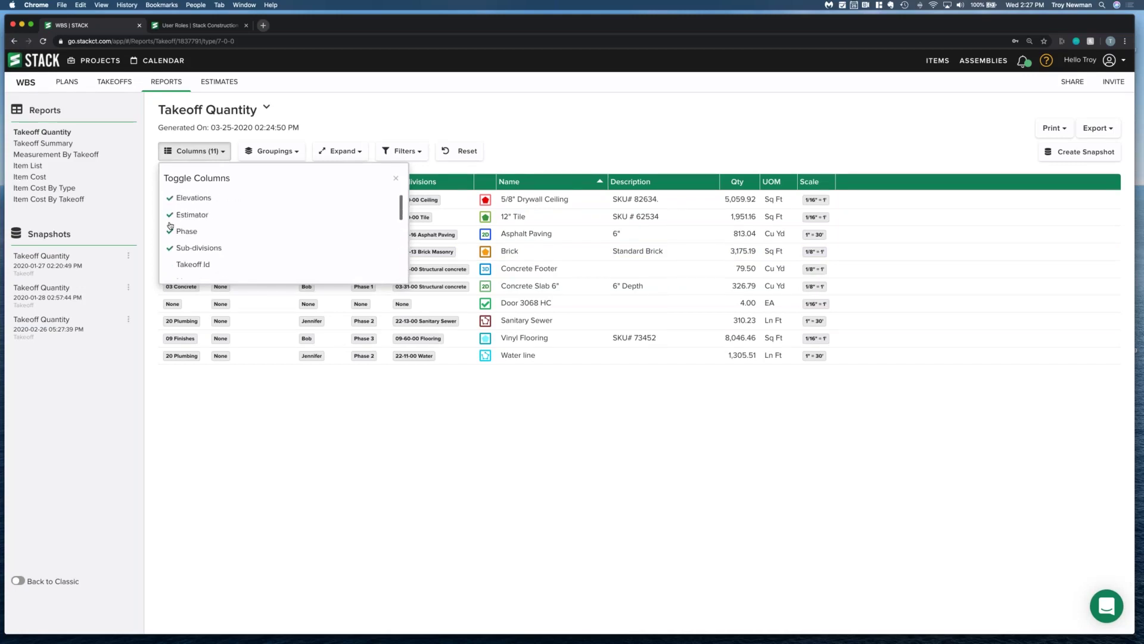
scroll(188, 247, "down", 4)
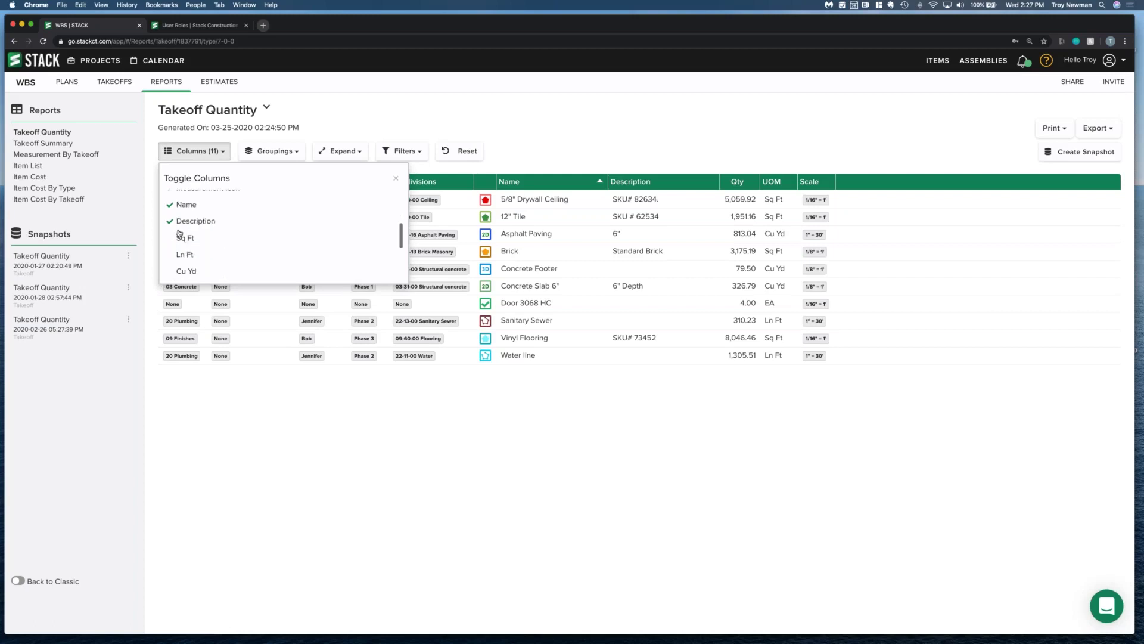
scroll(180, 261, "down", 2)
scroll(182, 251, "up", 7)
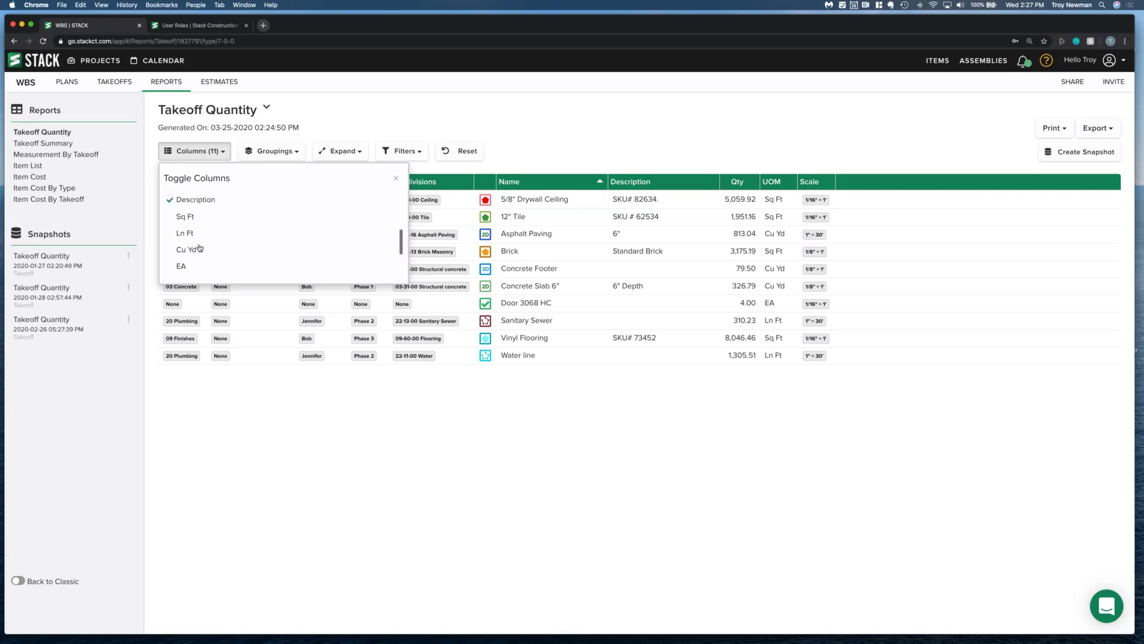
scroll(179, 268, "down", 6)
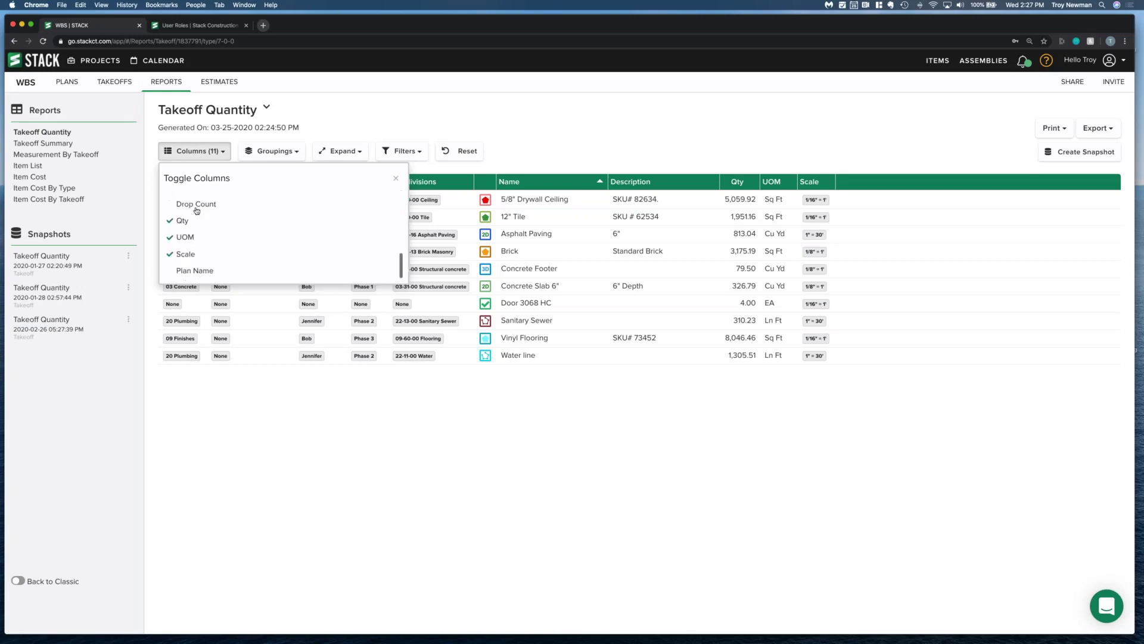
- Show and hide again the Plan Name column, and hide the Scale column in the report
left_click(194, 271)
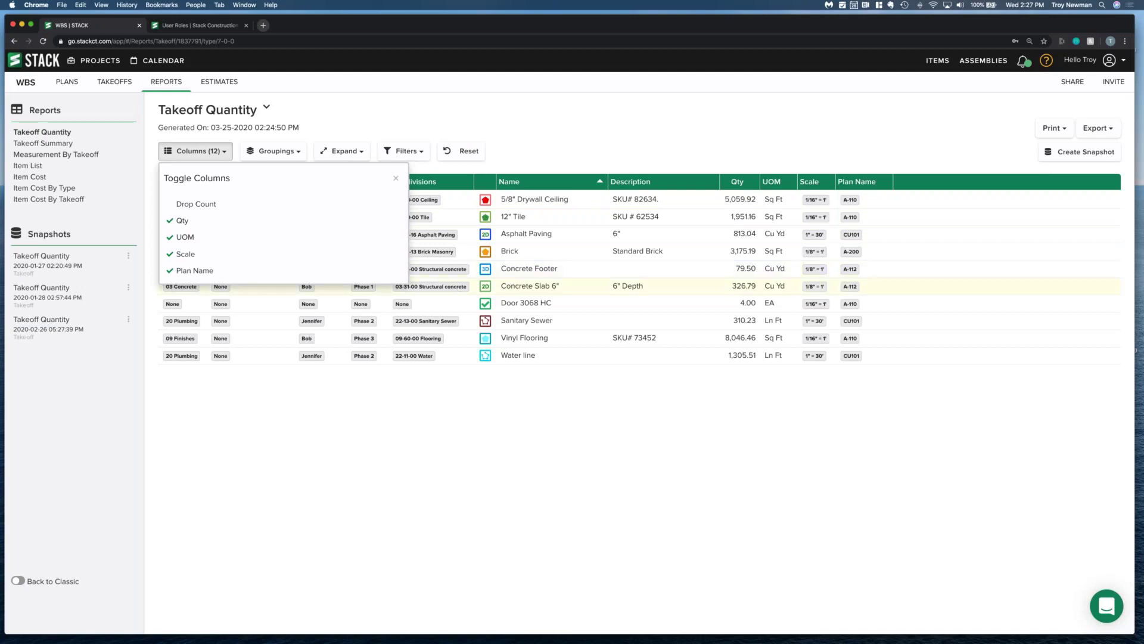
left_click(178, 272)
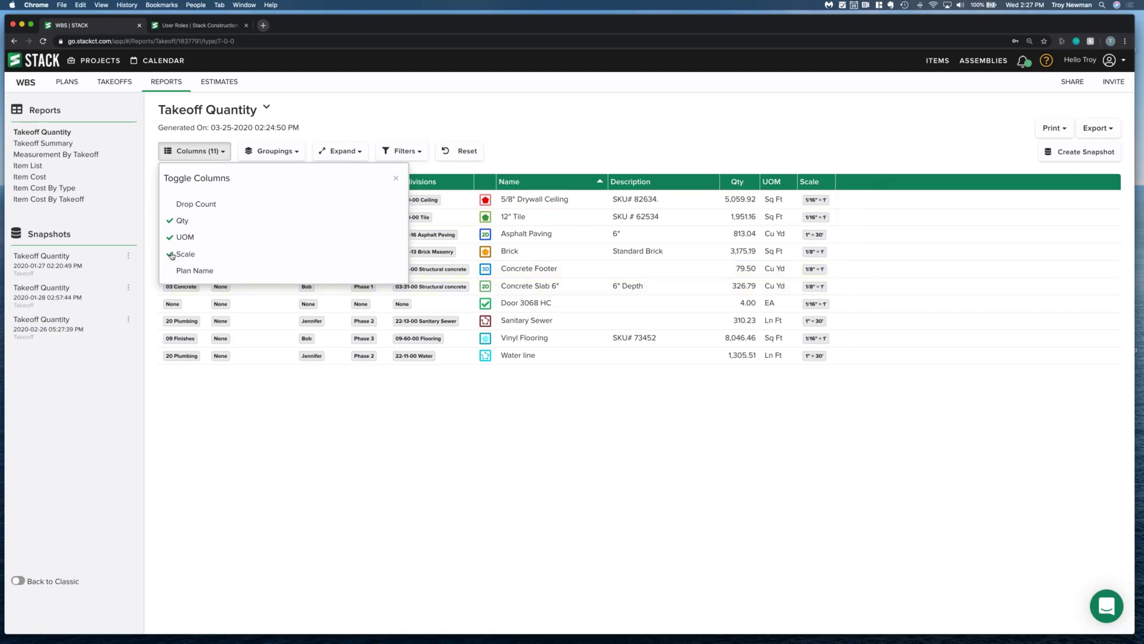
left_click(172, 256)
left_click(501, 425)
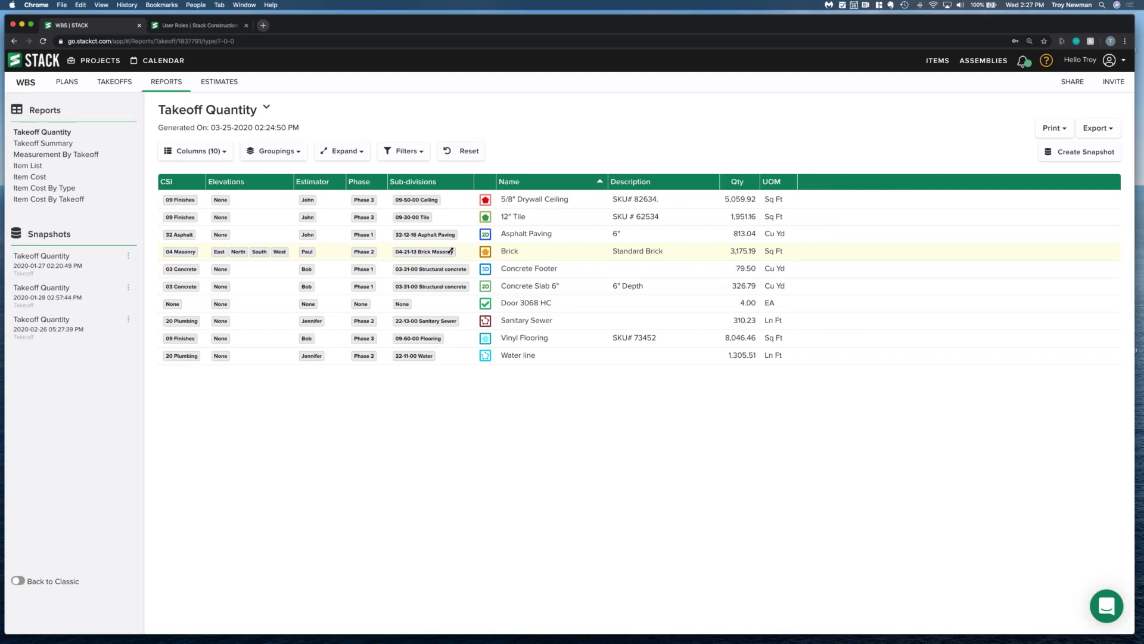
- Group the report by CSI, Sub-divisions and Estimator, and clear all groupings
left_click(278, 153)
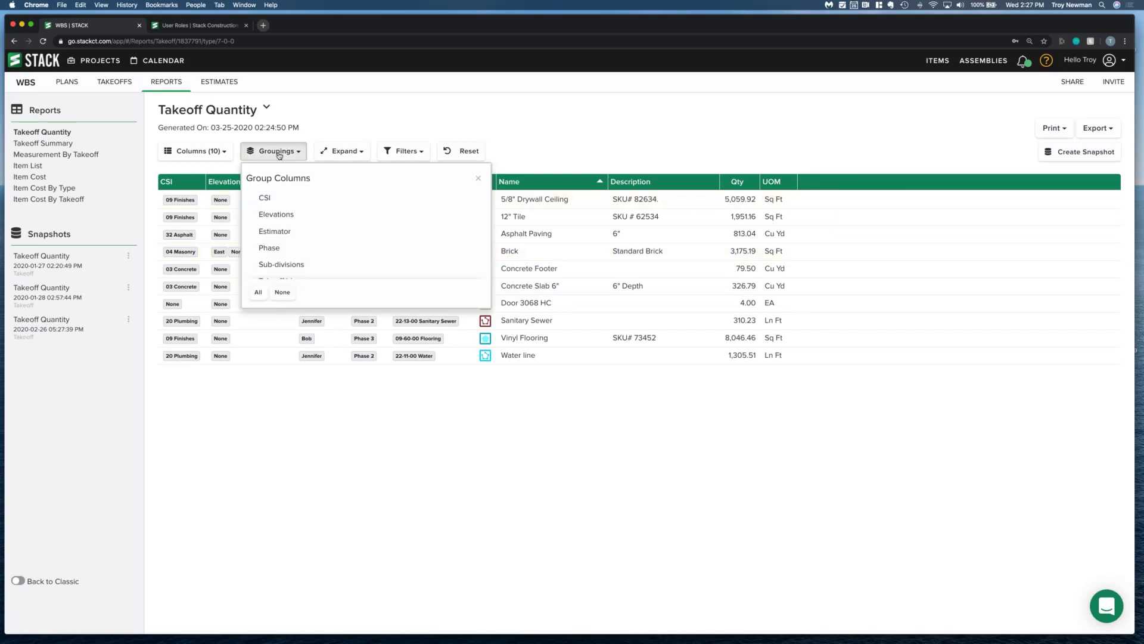
left_click(264, 198)
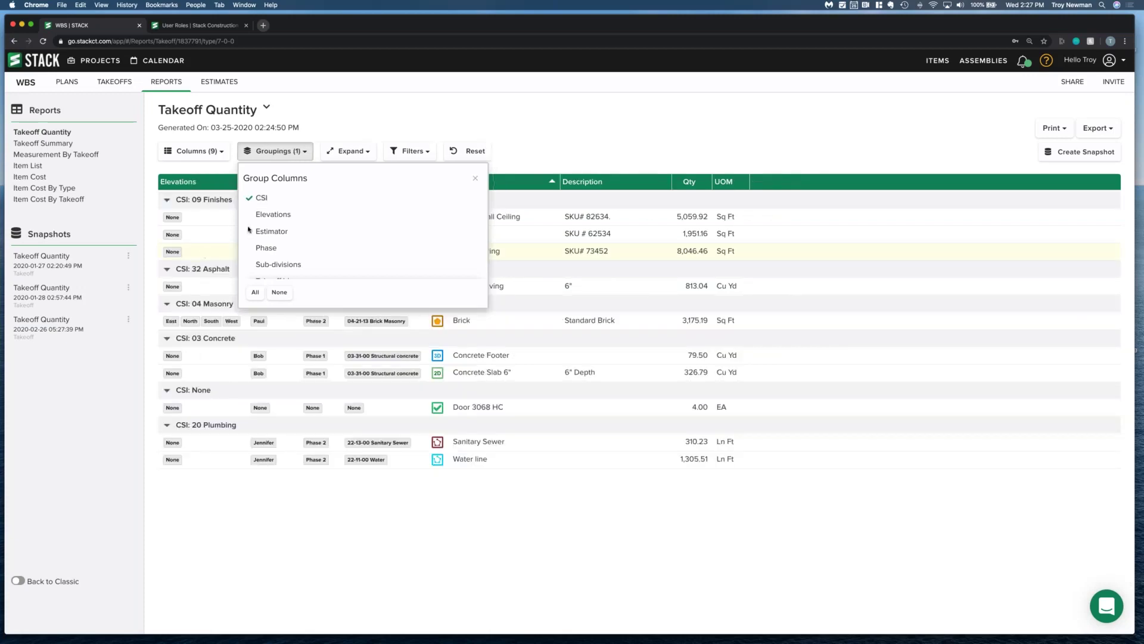
left_click(273, 265)
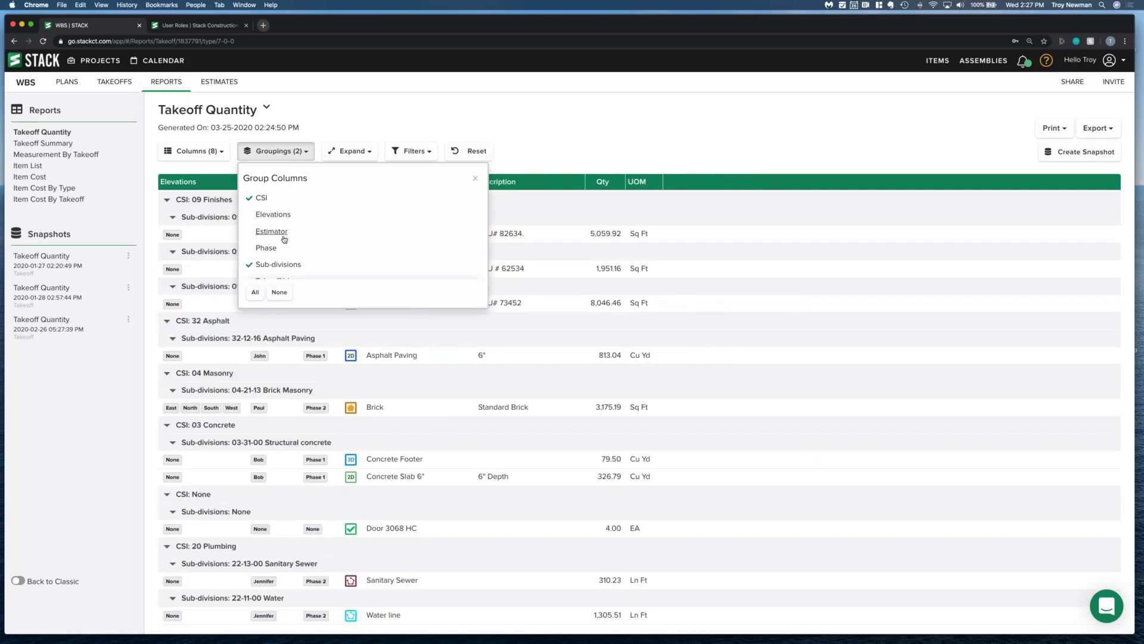
left_click(275, 234)
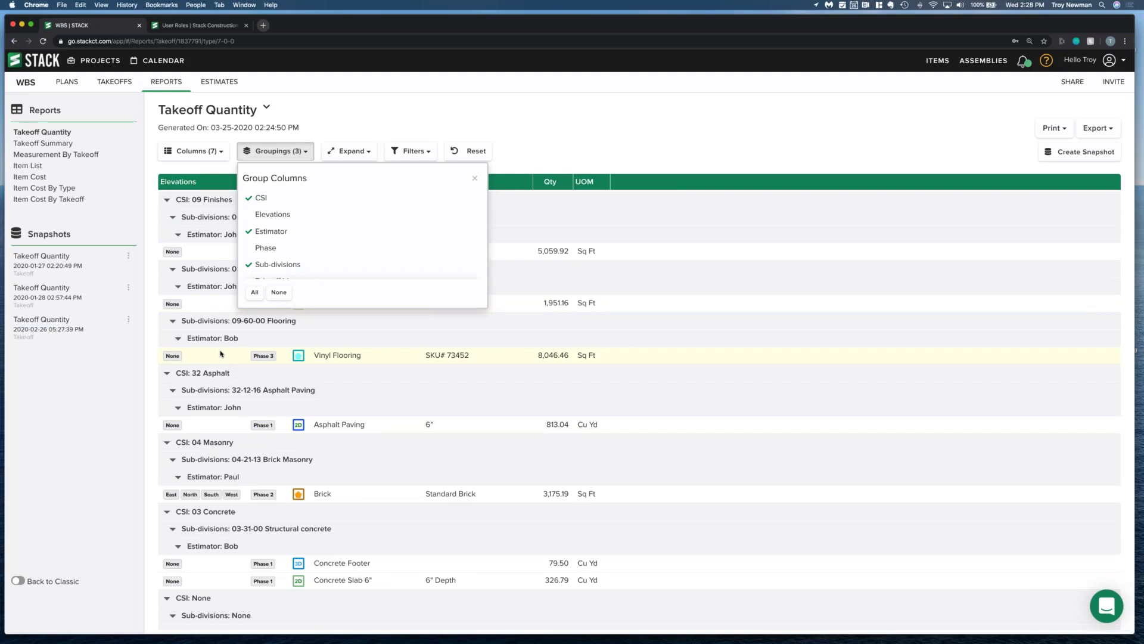
left_click(279, 293)
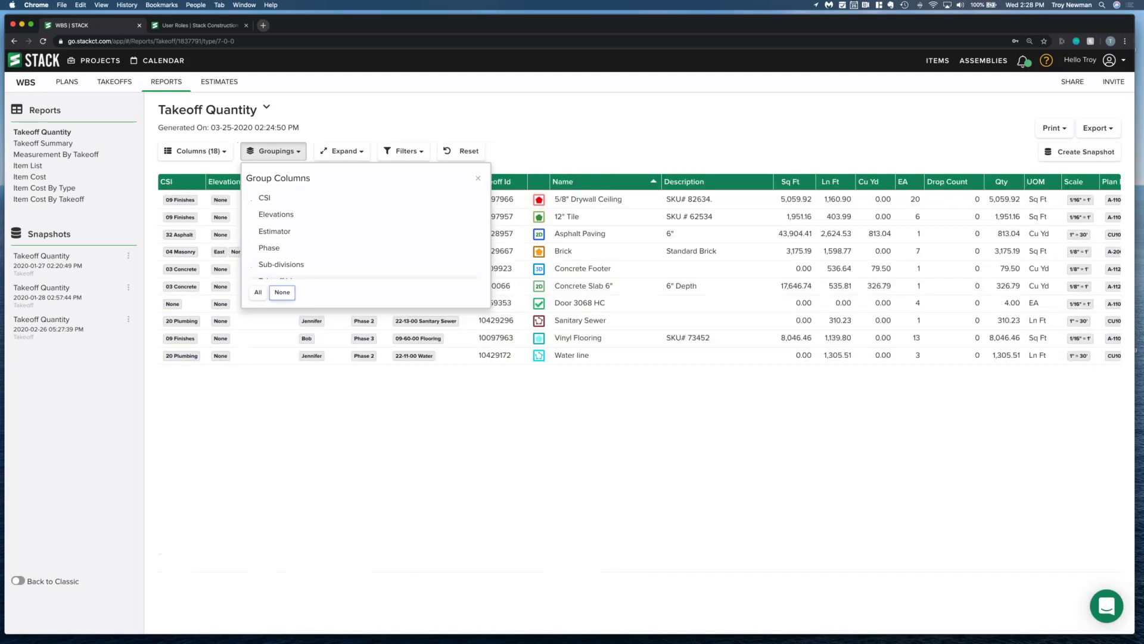
left_click(320, 119)
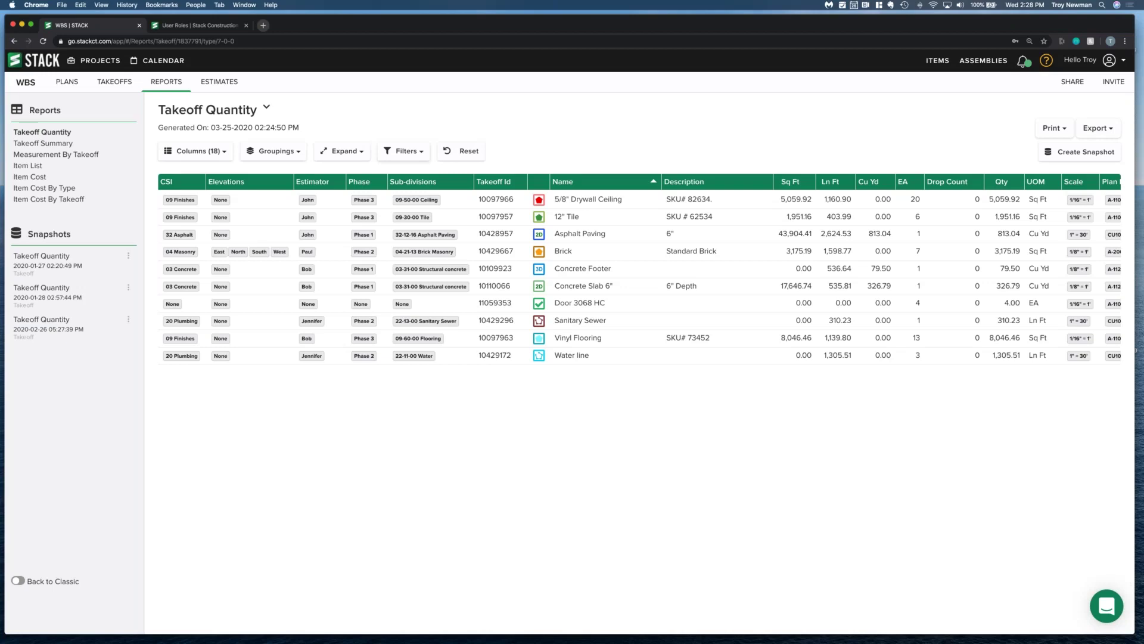
- Filter the report to CSI: 03 Concrete rows, and remove the filter
left_click(413, 153)
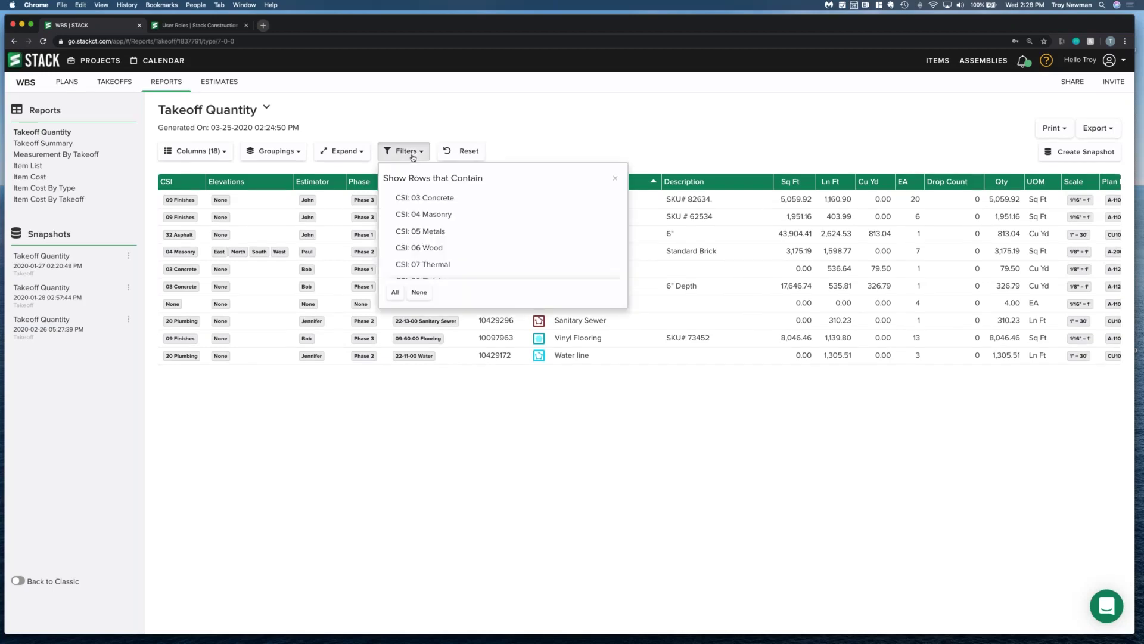
left_click(433, 200)
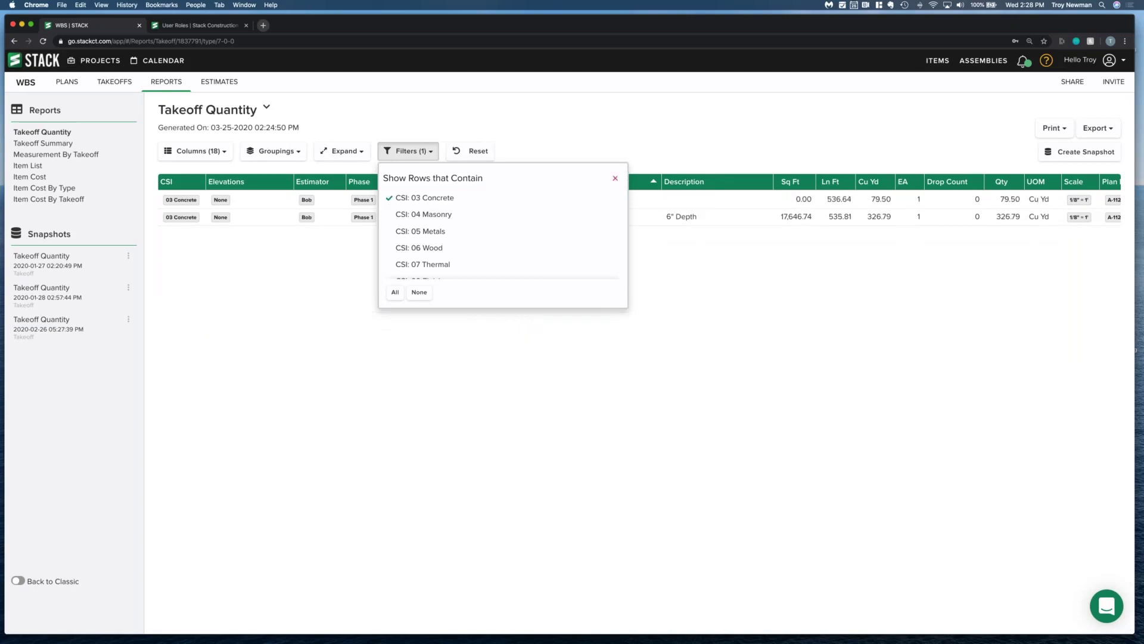
left_click(615, 178)
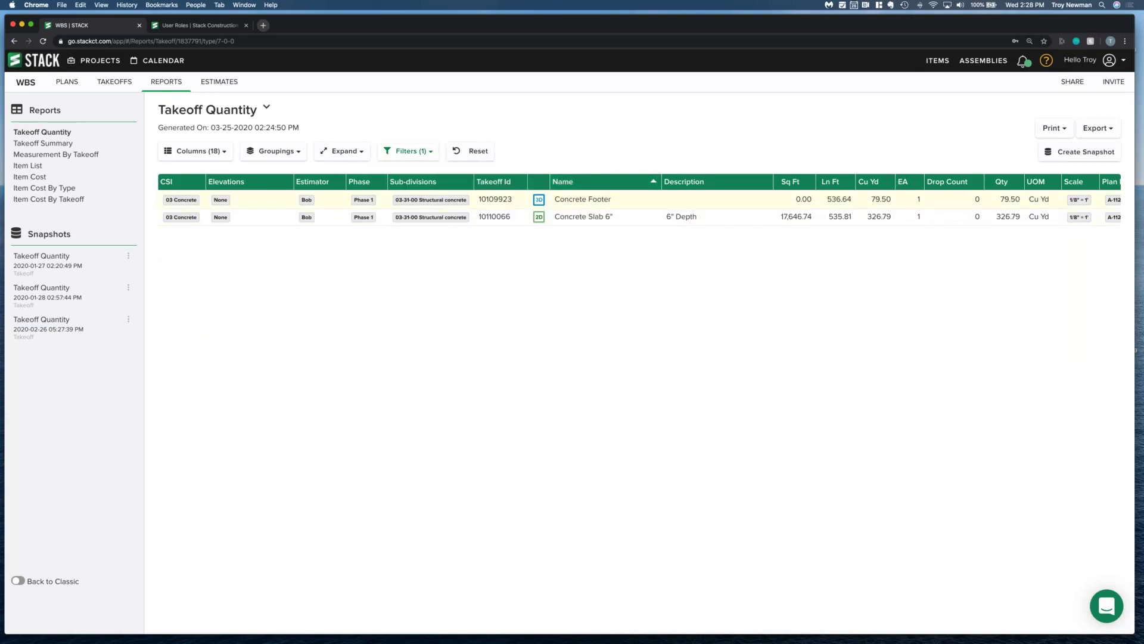
left_click(417, 152)
left_click(390, 199)
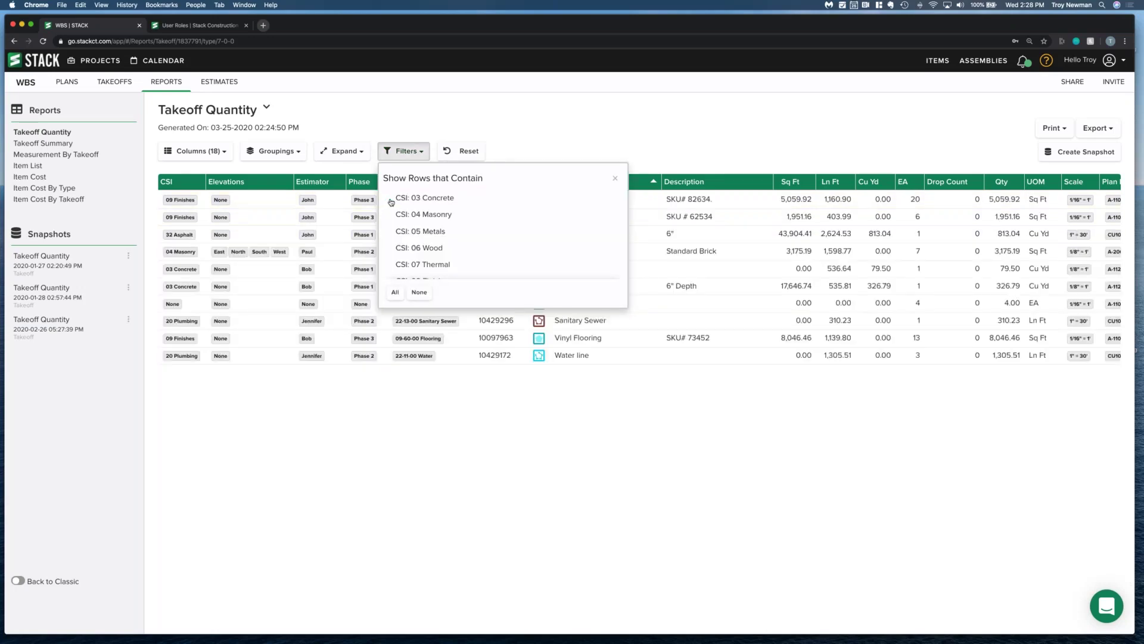
left_click(565, 126)
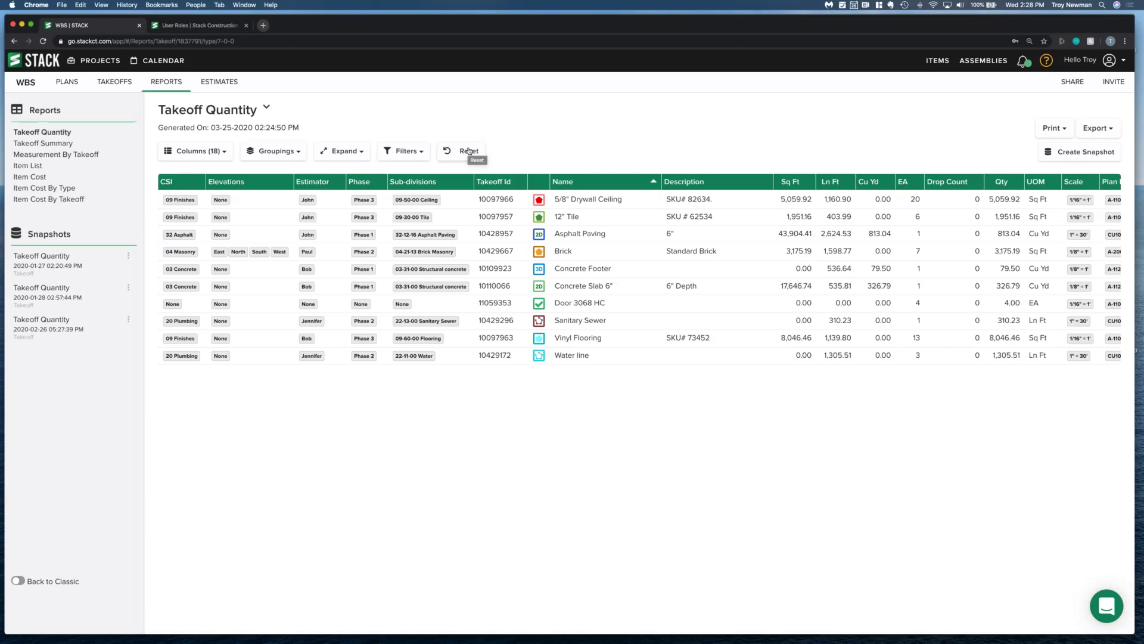
- Group the report by CSI, Elevations and Estimator
left_click(283, 154)
left_click(262, 198)
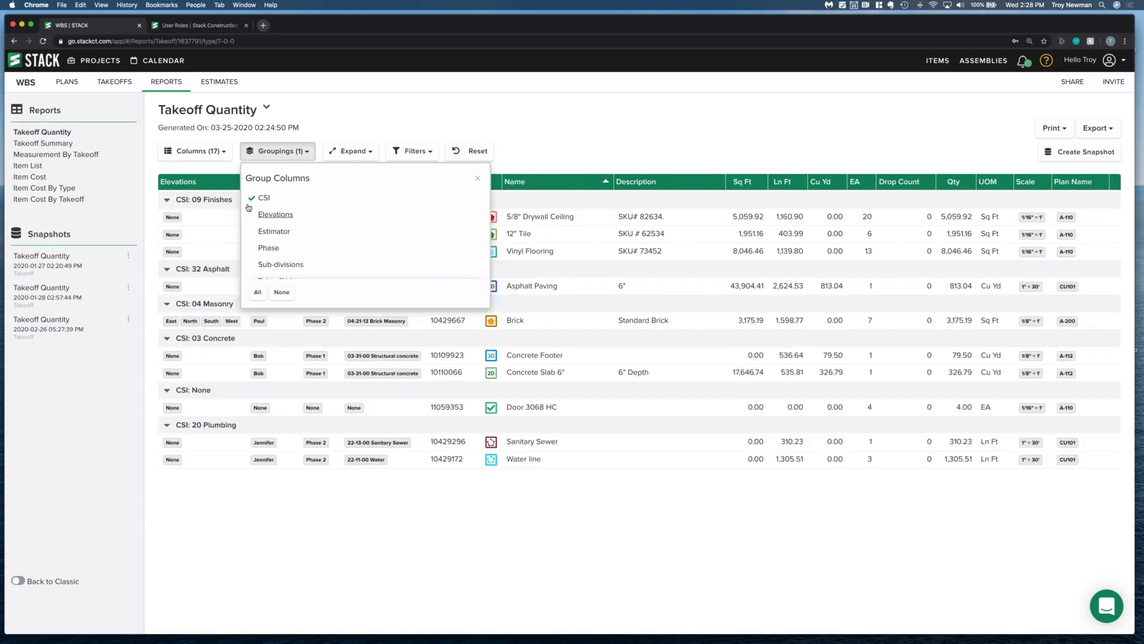
left_click(250, 214)
left_click(262, 231)
- Hide the Drop Count, UOM and Qty columns, and reset the report to its default layout
left_click(194, 151)
left_click(182, 204)
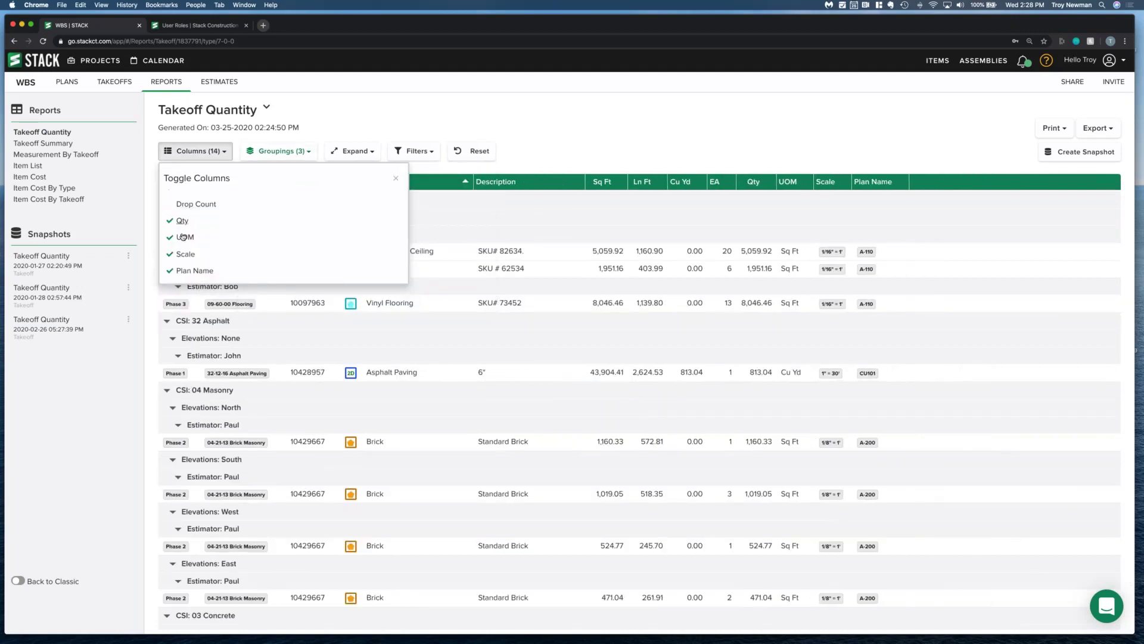
left_click(183, 236)
left_click(182, 221)
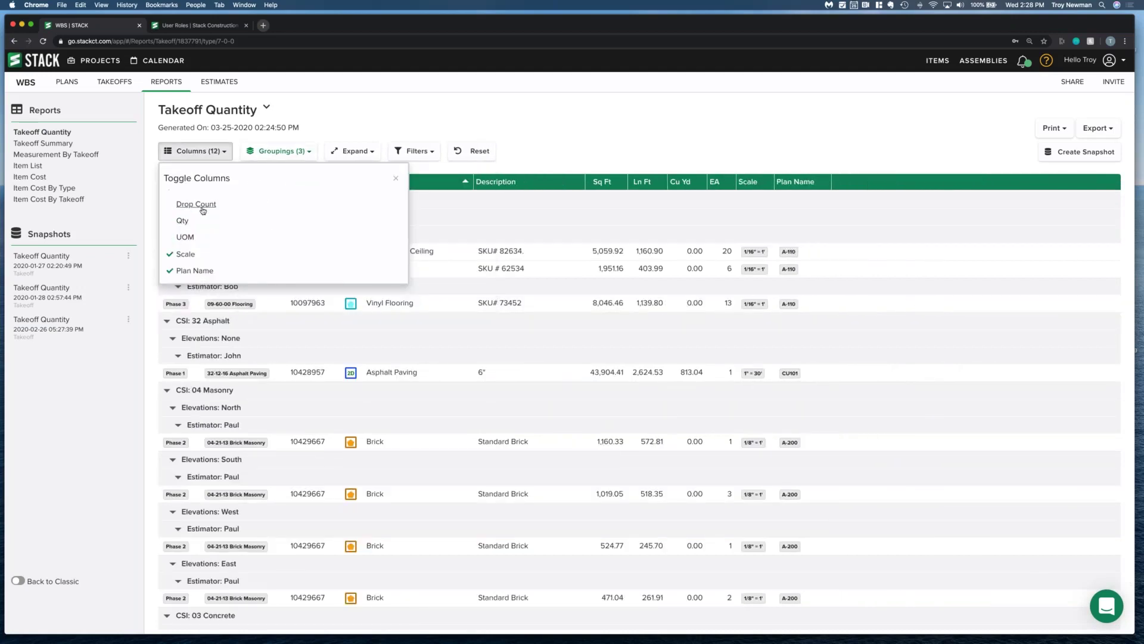
left_click(474, 153)
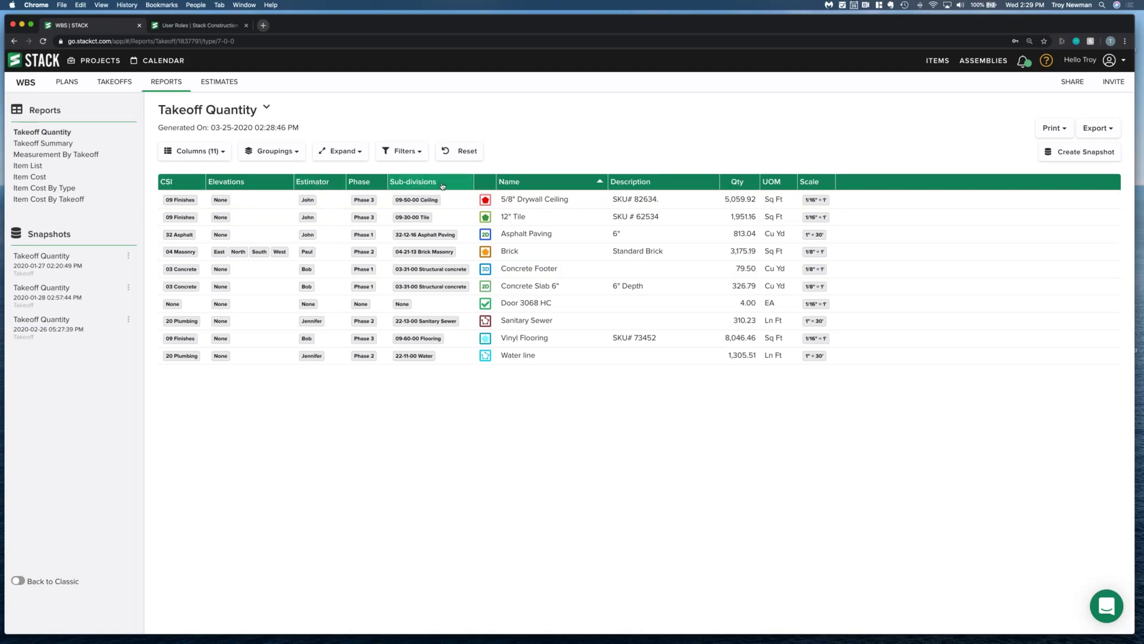
- Move the Sub-divisions column between CSI and Elevations, and widen it slightly
left_click_drag(419, 182, 242, 177)
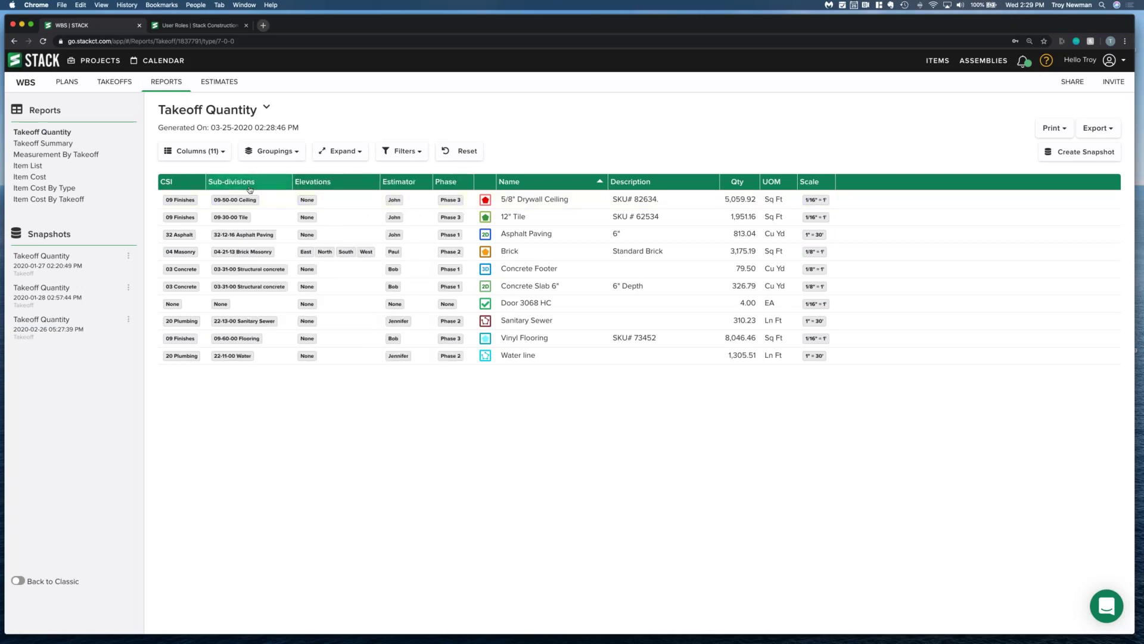
left_click_drag(293, 183, 314, 195)
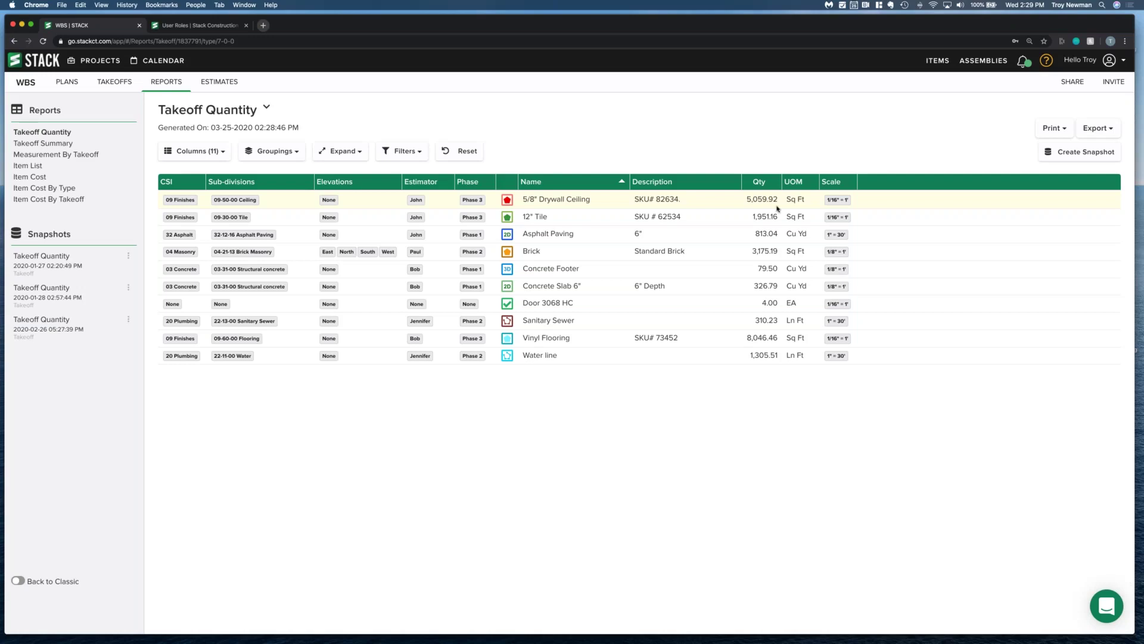
- Review the report's export formats and the available help resources, including Excel Tools, without exporting anything
left_click(1108, 131)
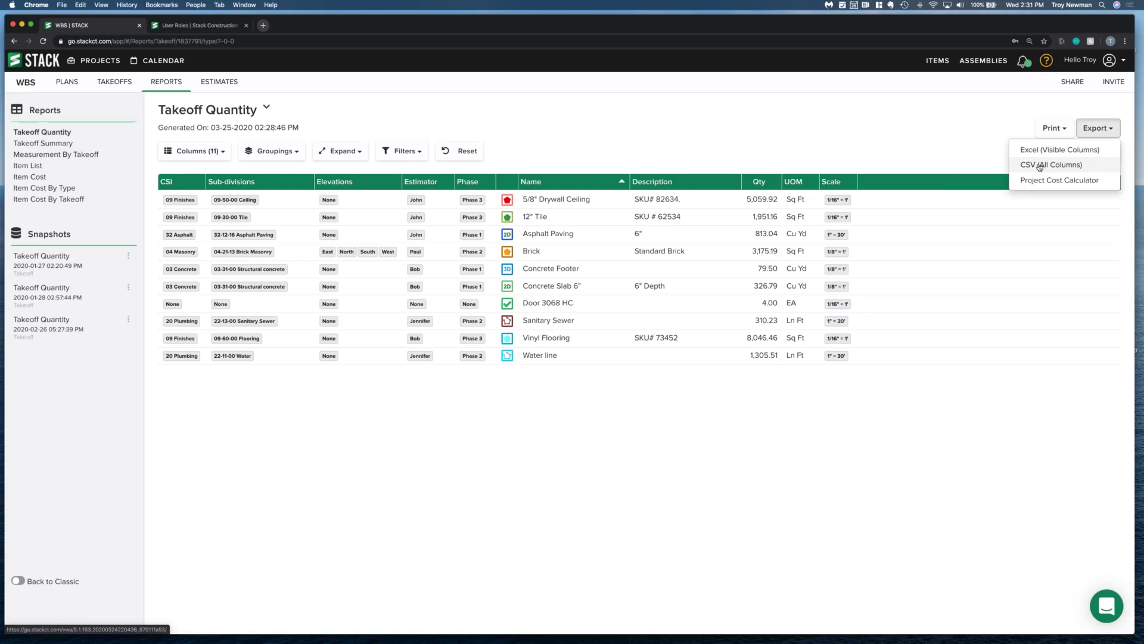
left_click(1014, 110)
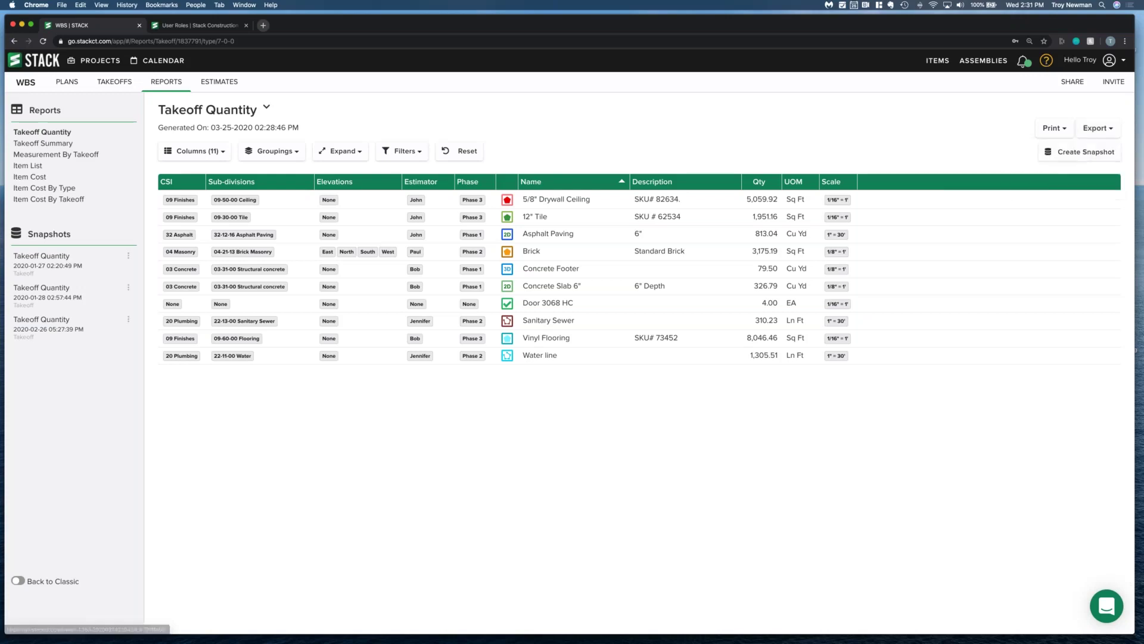
left_click(1048, 62)
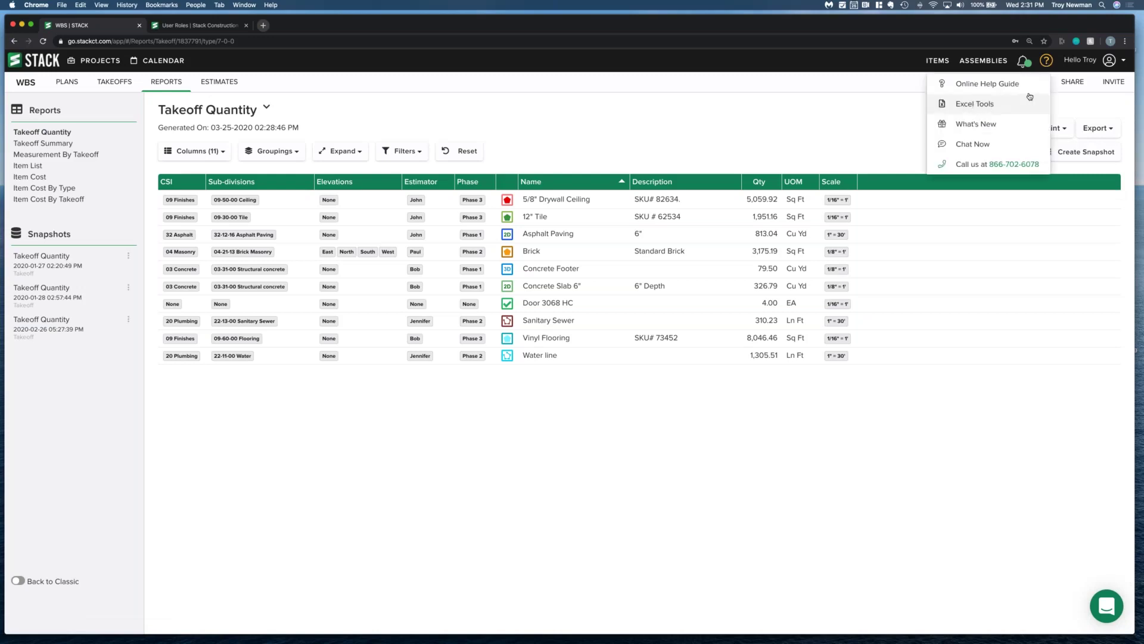
left_click(1108, 133)
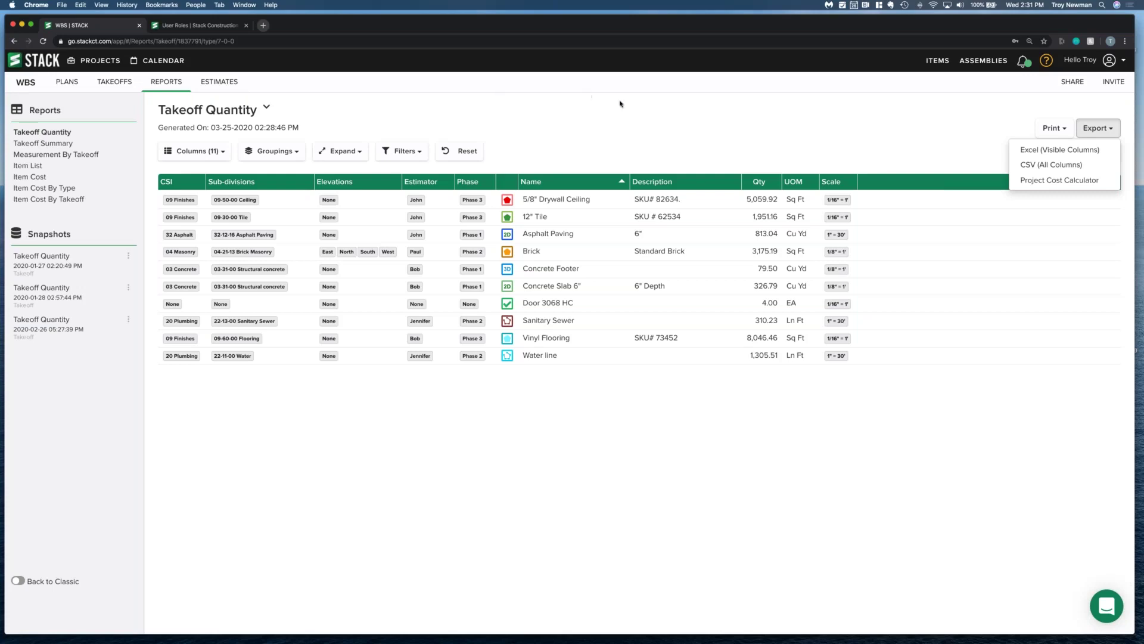
left_click(1048, 173)
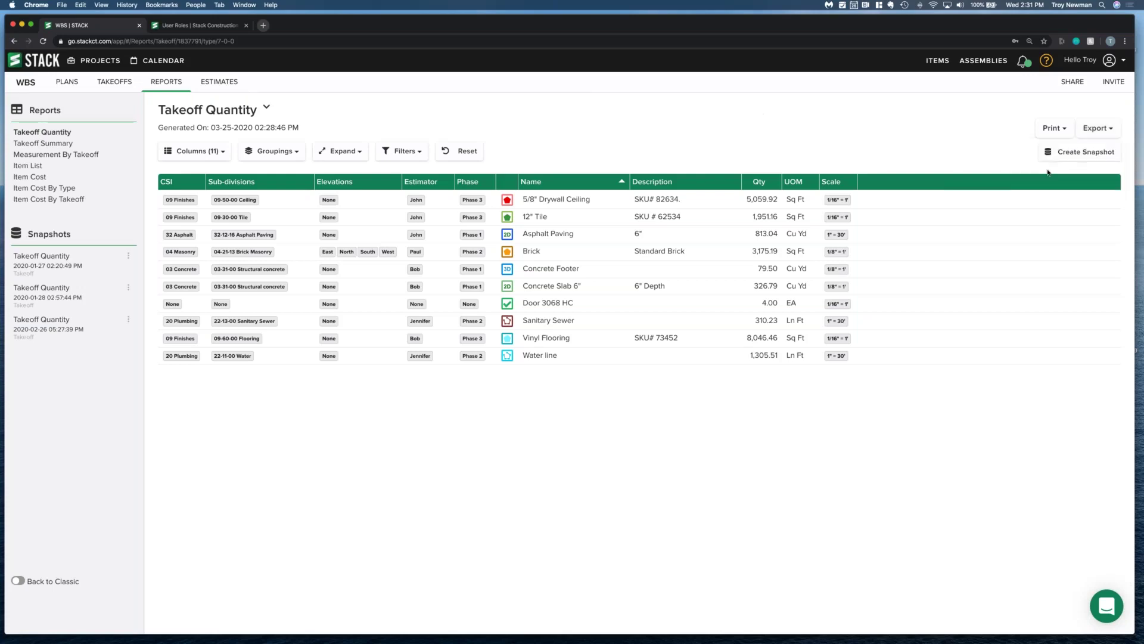
left_click(1099, 127)
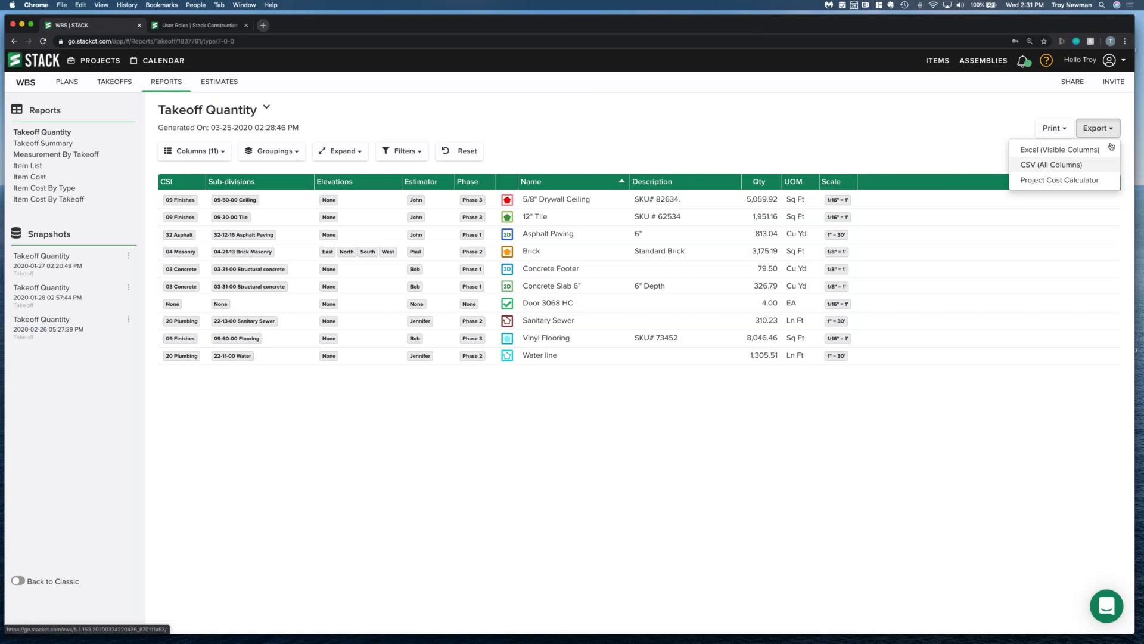
left_click(1017, 128)
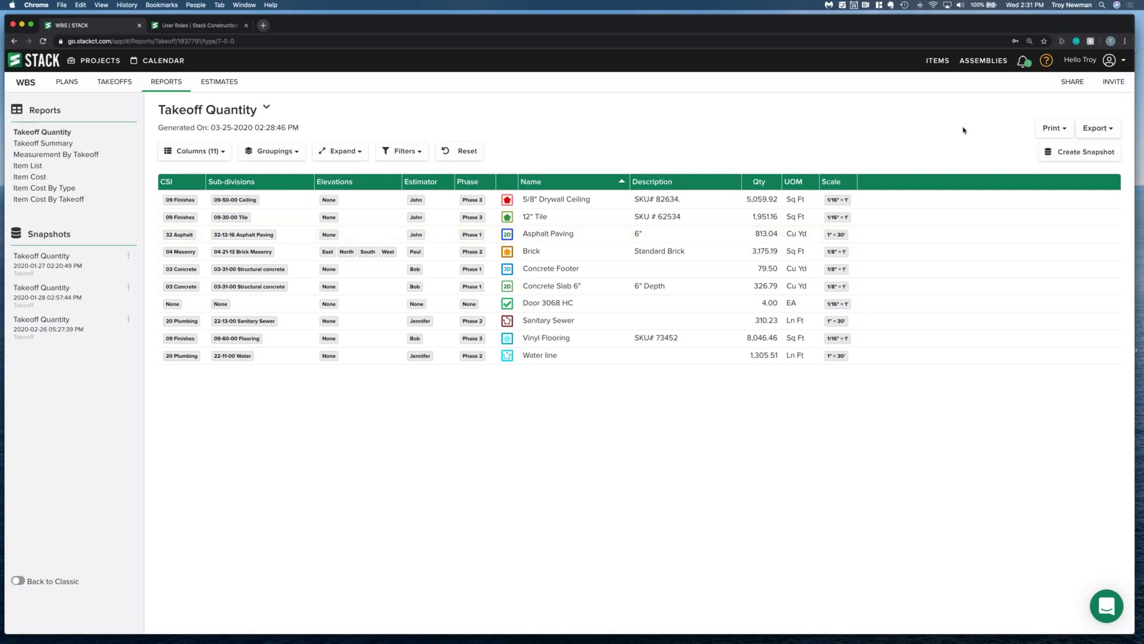
- Preview the Takeoff Quantity report as a landscape PDF, and close the preview without downloading it
left_click(1060, 136)
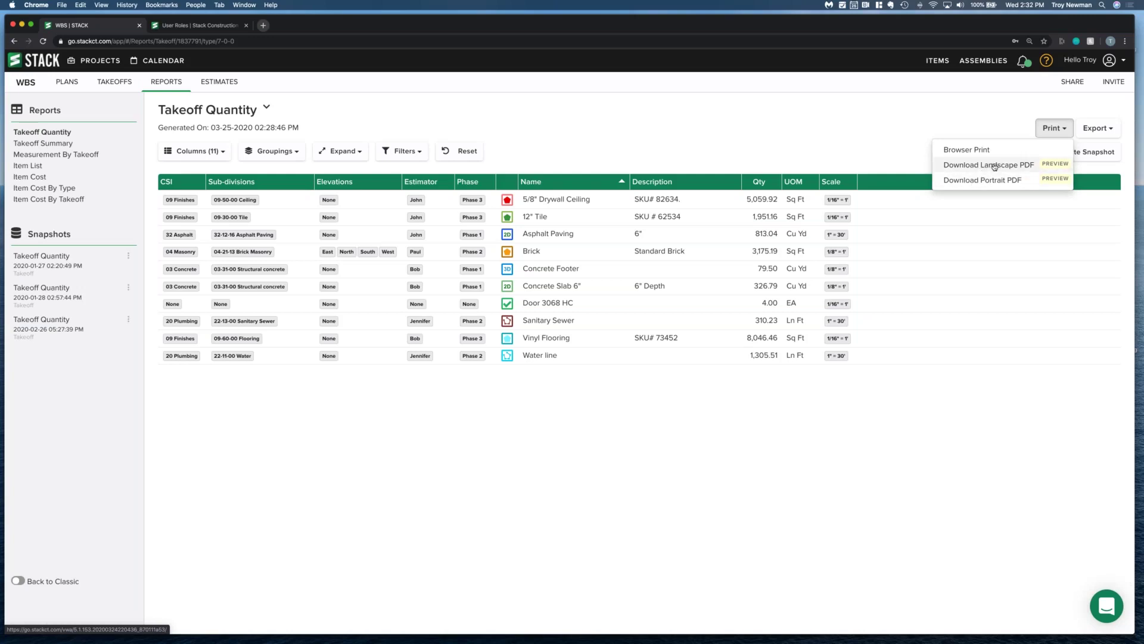
left_click(994, 167)
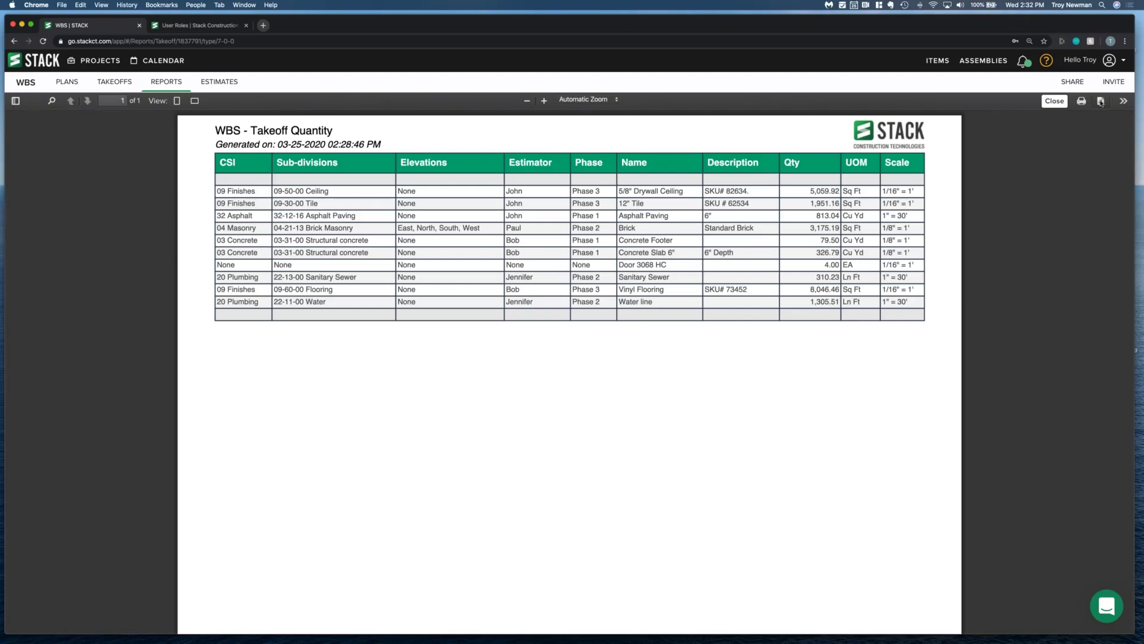
left_click(1054, 101)
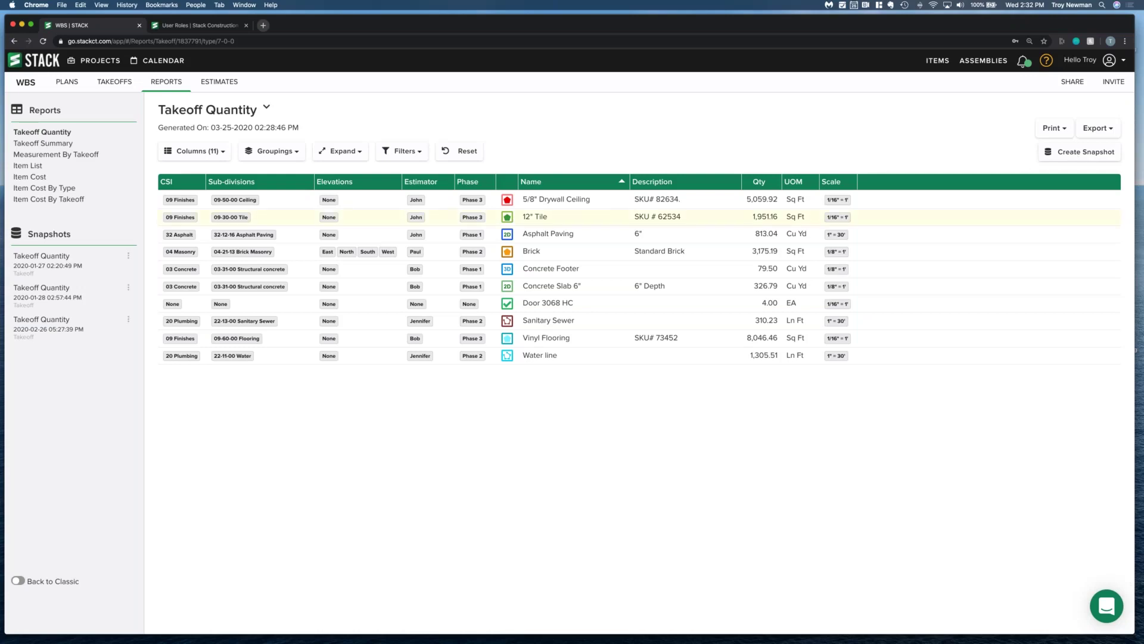
- Open the Takeoff Quantity snapshot from 2020-01-27 and examine its generation date and takeoffs
left_click(55, 263)
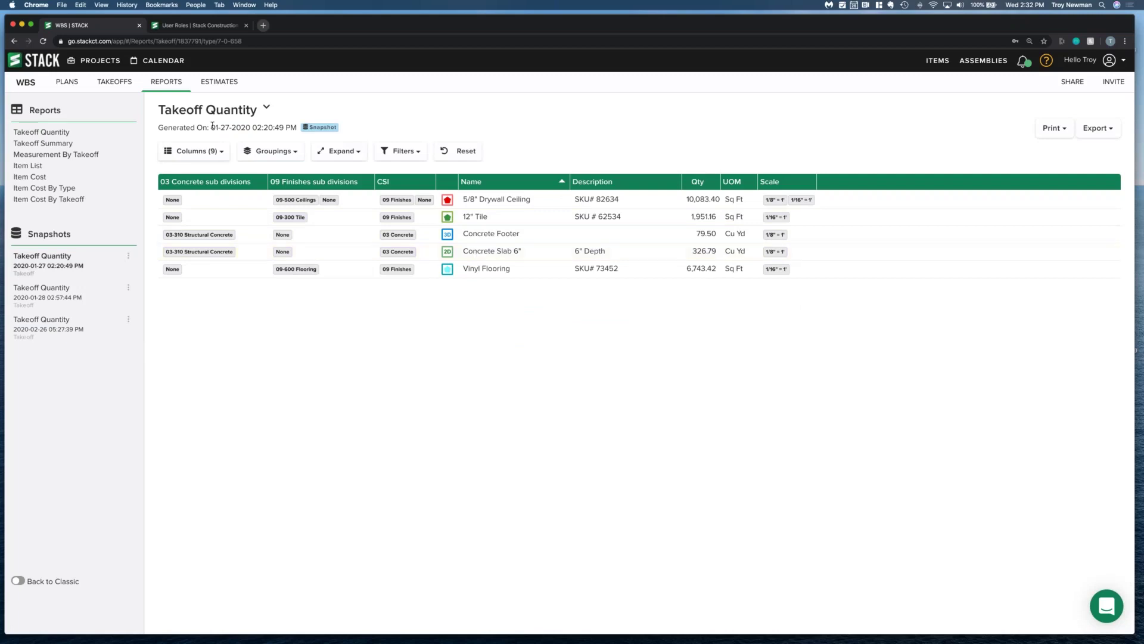
left_click_drag(211, 127, 297, 128)
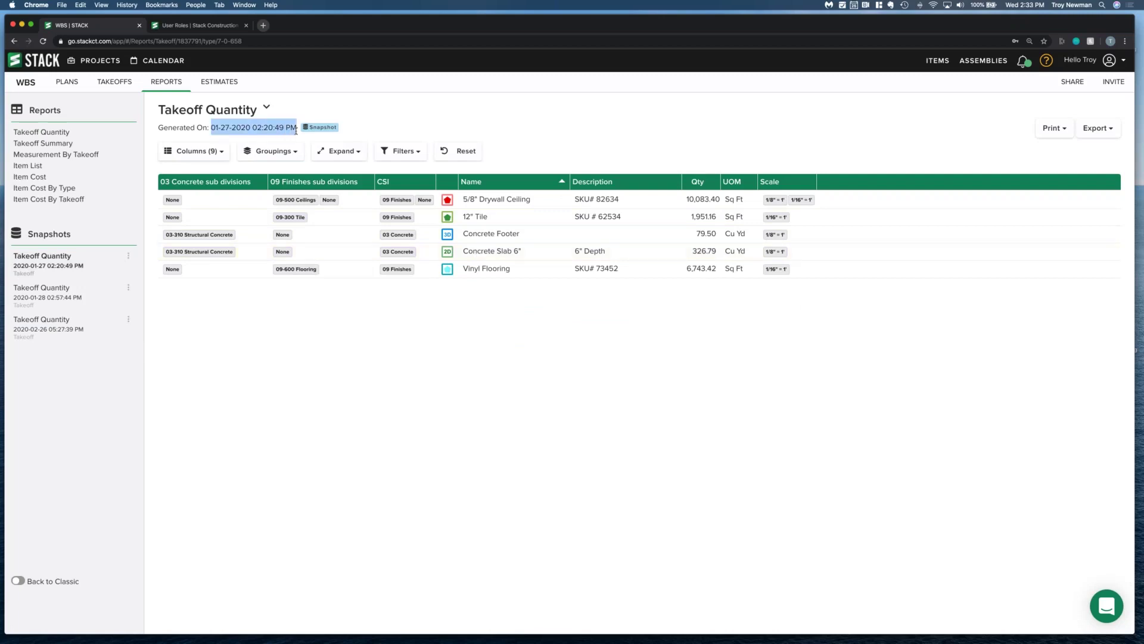
left_click(516, 203)
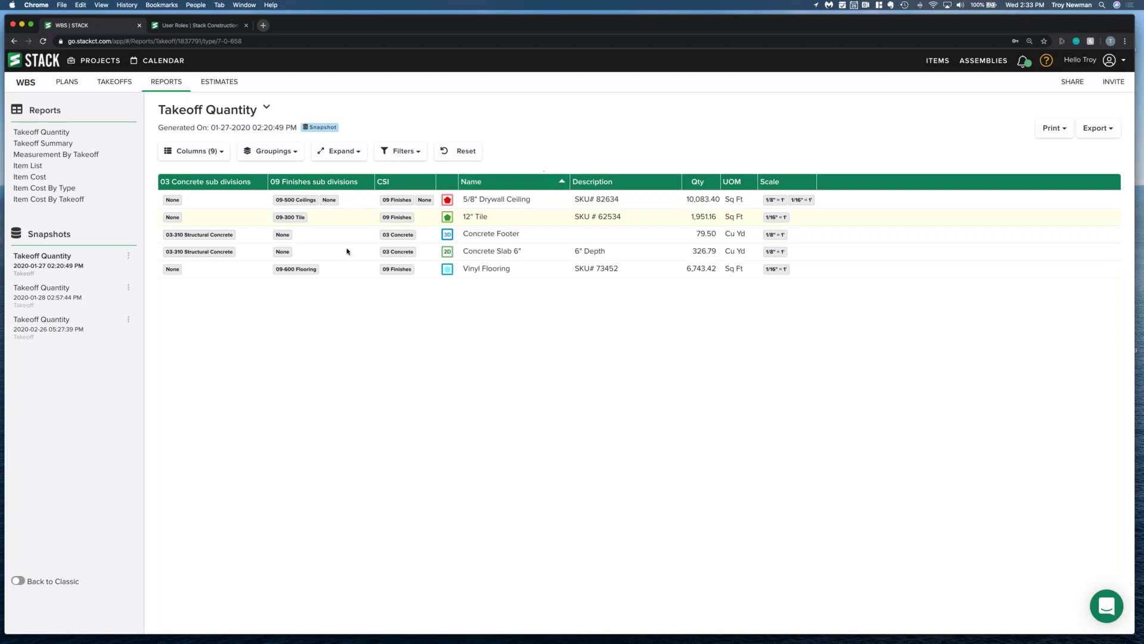
- Try grouping the snapshot by 03 Concrete sub divisions, clear that grouping, and look over its print options
left_click(202, 151)
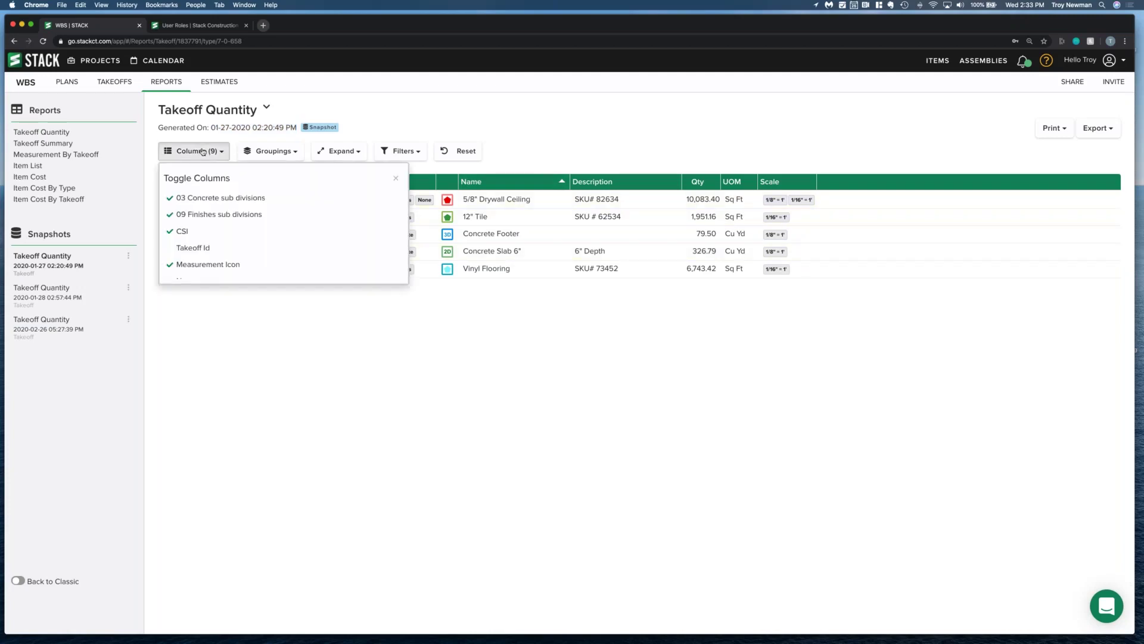
left_click(274, 156)
left_click(274, 156)
left_click(272, 198)
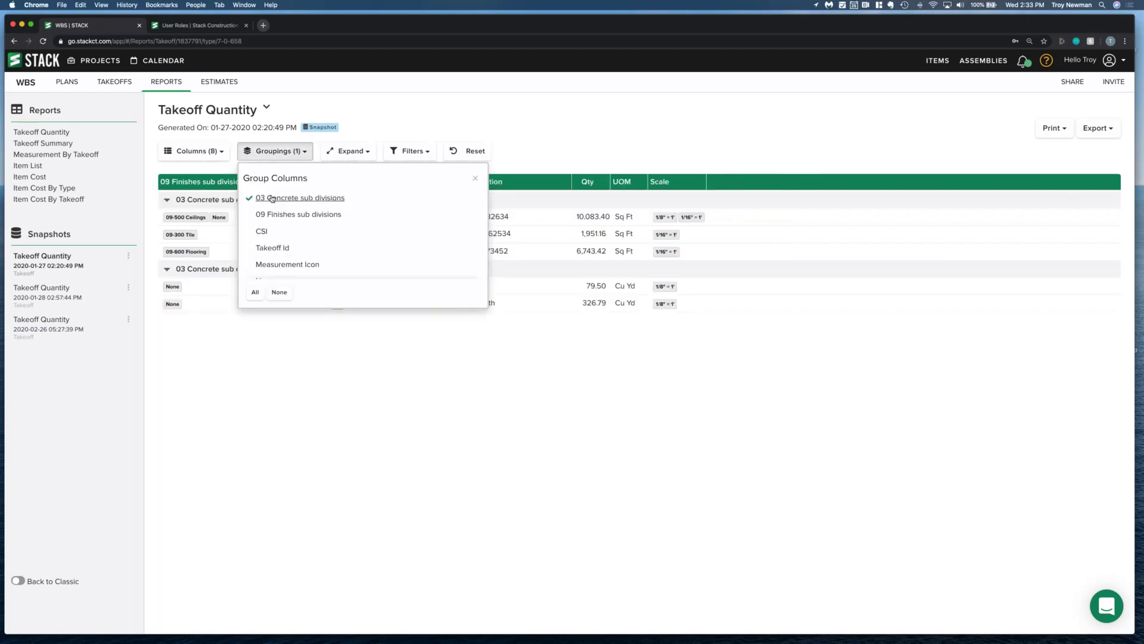
left_click(272, 199)
left_click(399, 121)
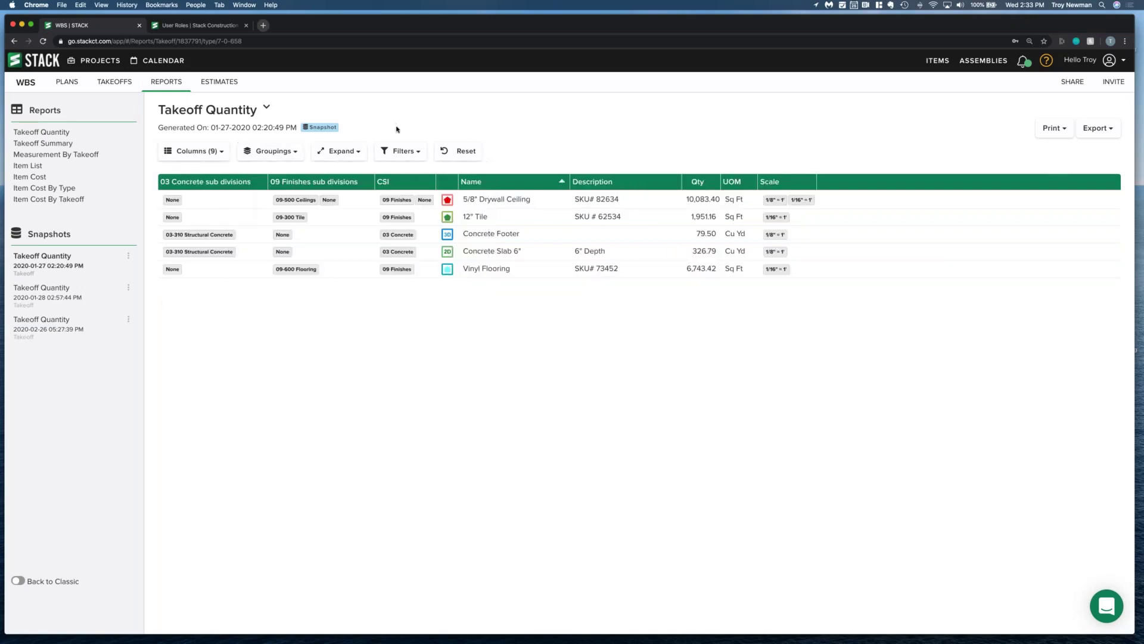
left_click(1066, 133)
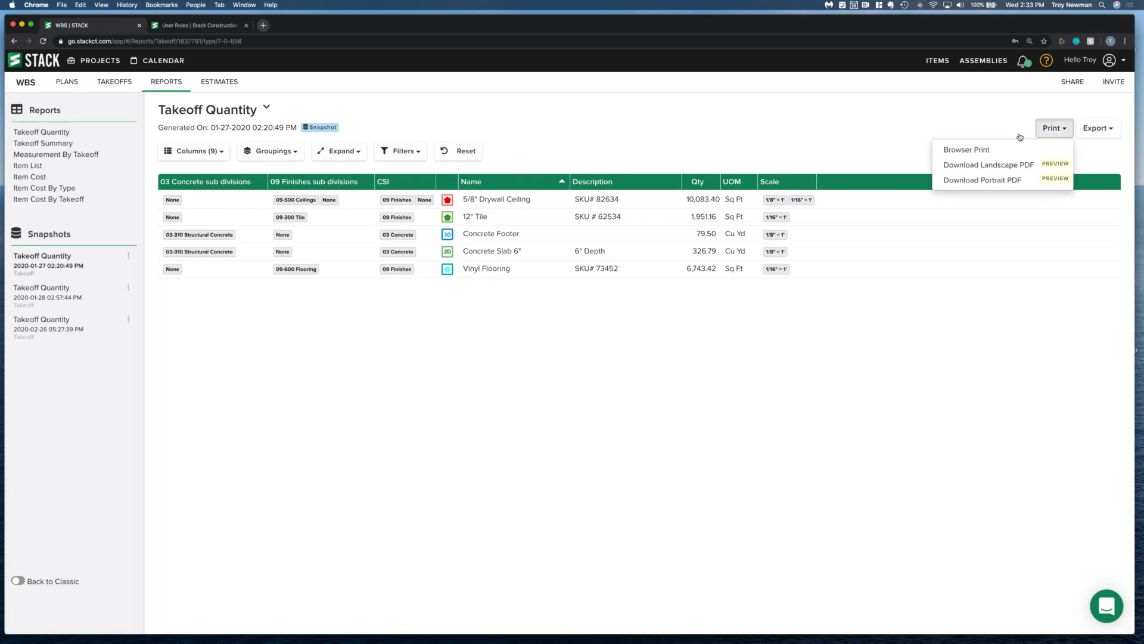
left_click_drag(197, 127, 275, 127)
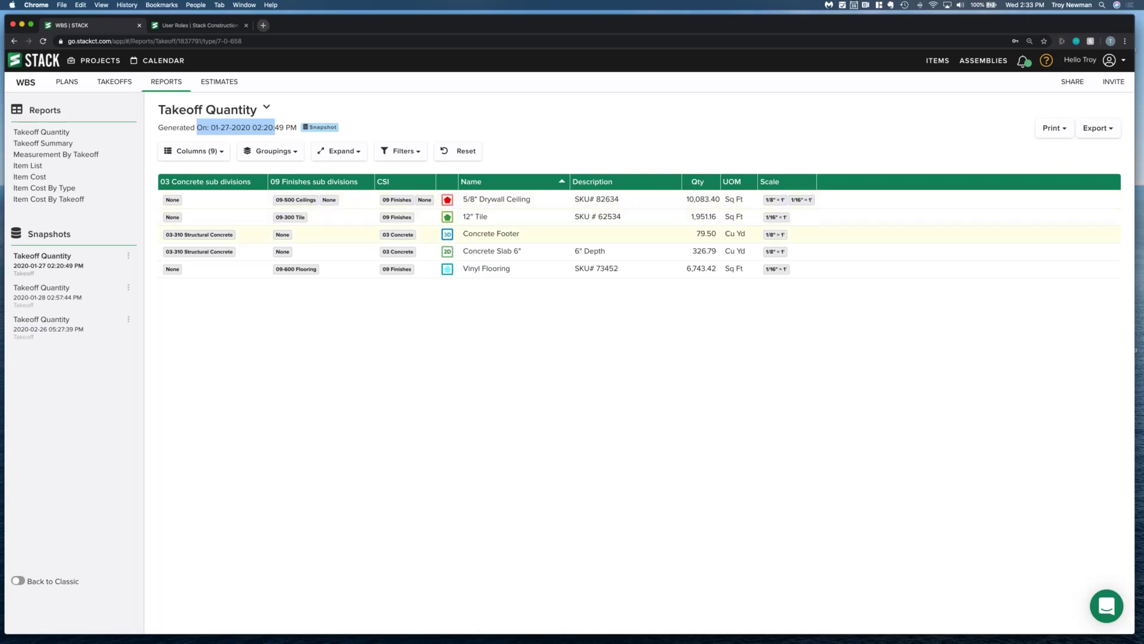
- Save a snapshot of the Item Cost By Type report under the name Item Cost By Type, and view it
left_click(58, 190)
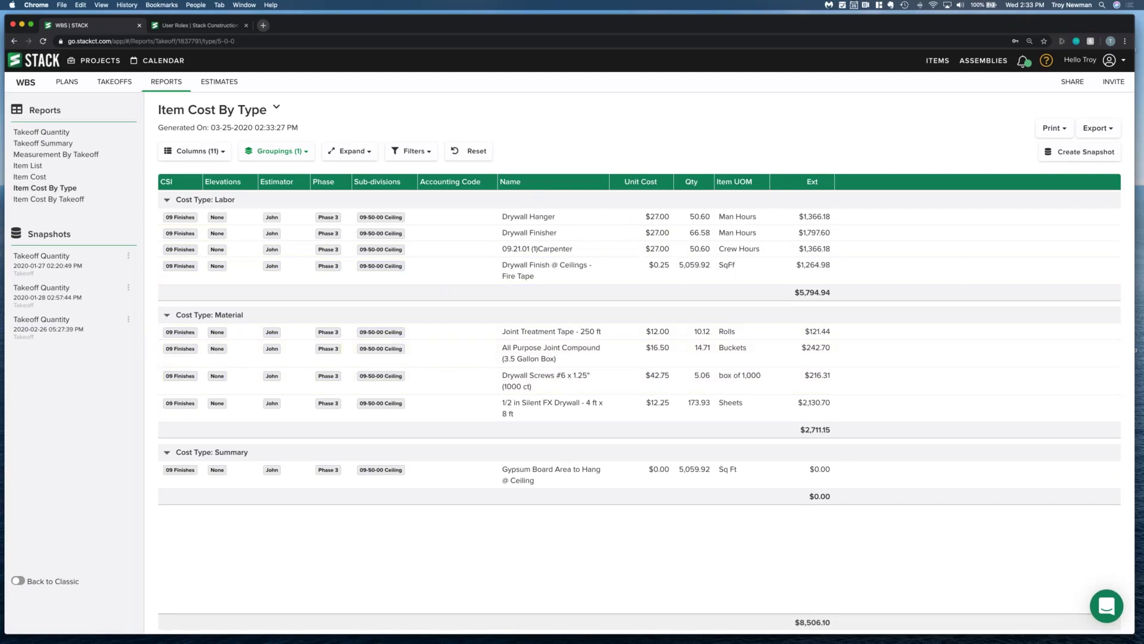
left_click(1075, 154)
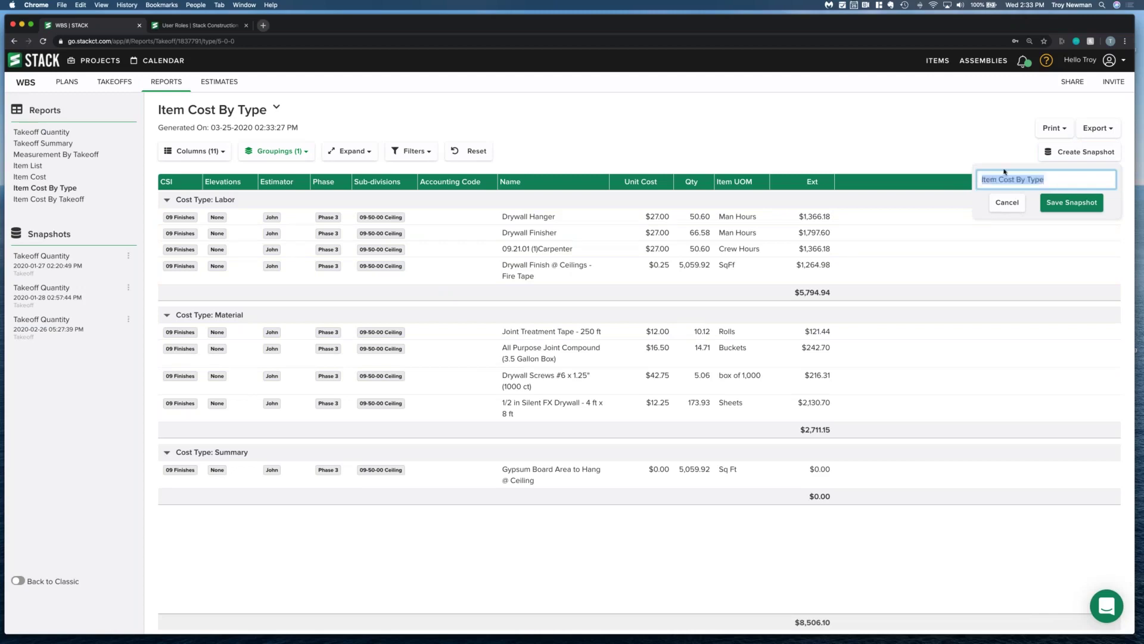
key("Escape")
left_click(1074, 154)
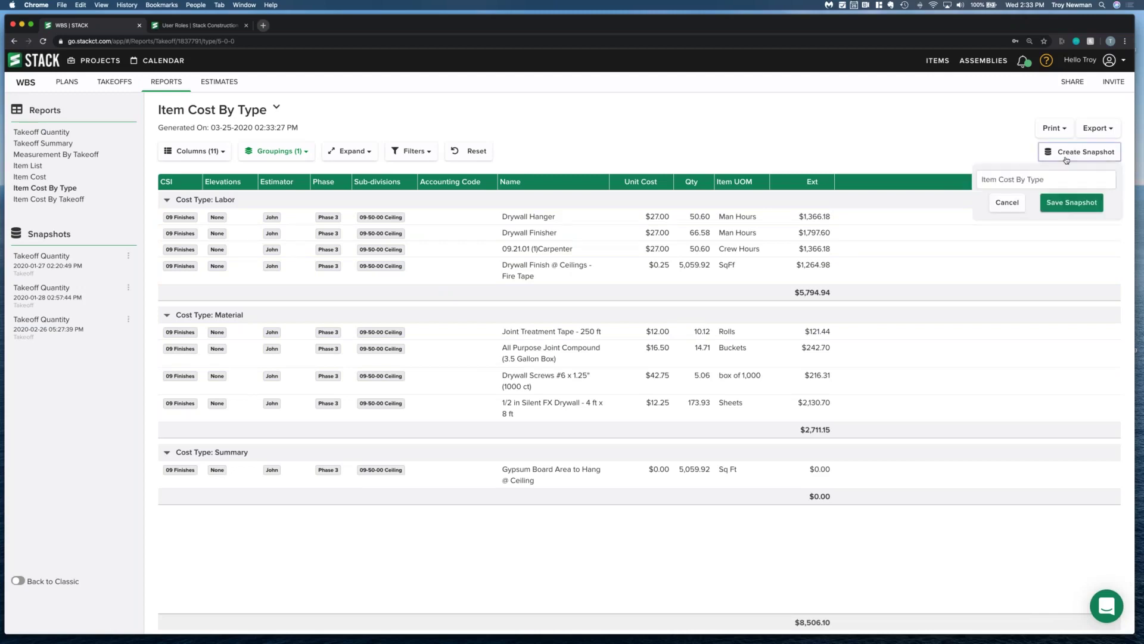
left_click(1068, 202)
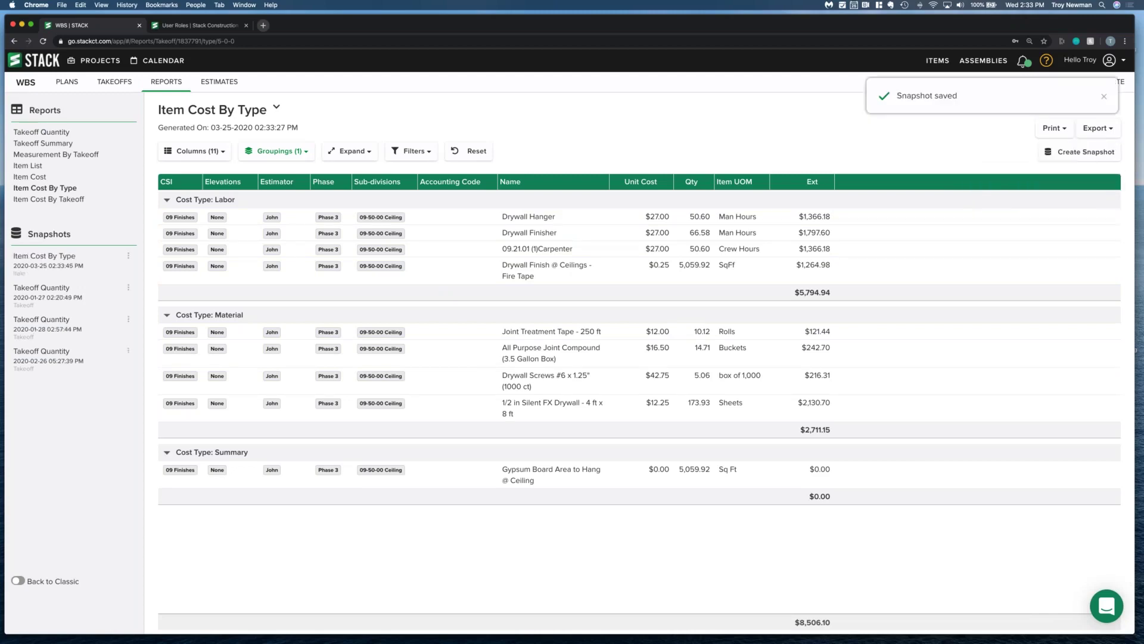
left_click(55, 261)
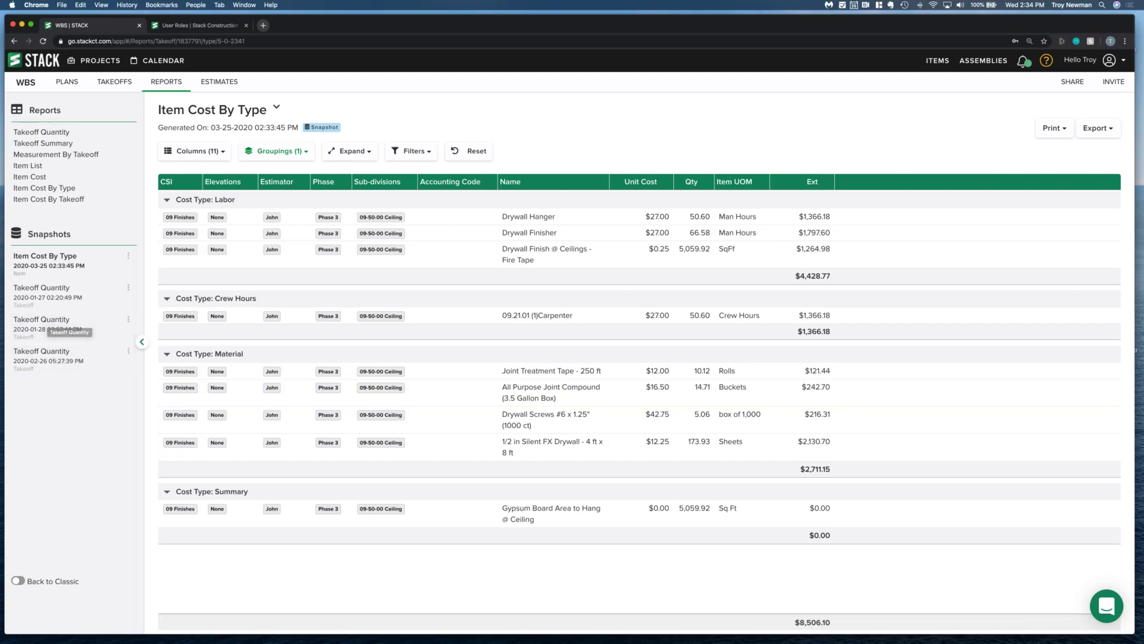
left_click(50, 132)
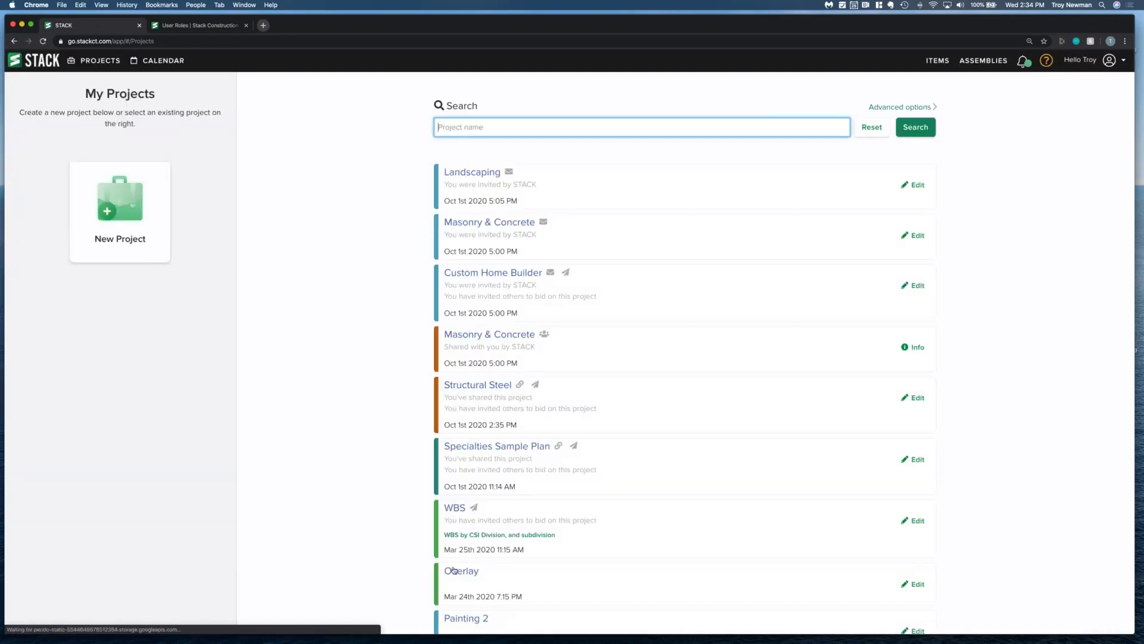
- Open the Overlay project and display plan page A111A from the Original folder
left_click(462, 573)
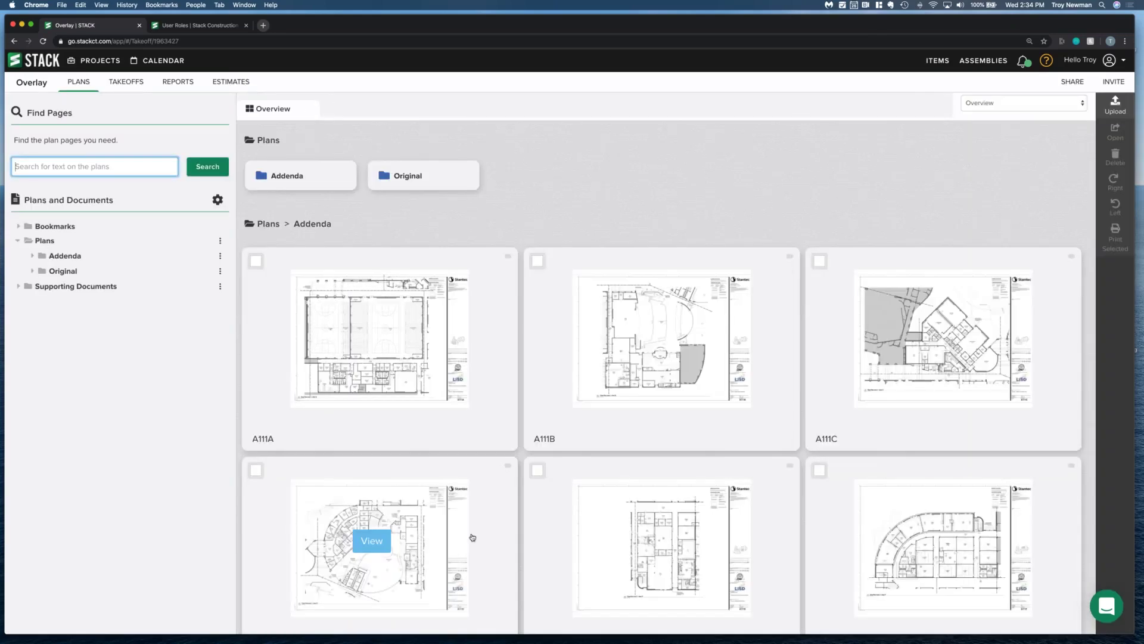
scroll(470, 532, "down", 10)
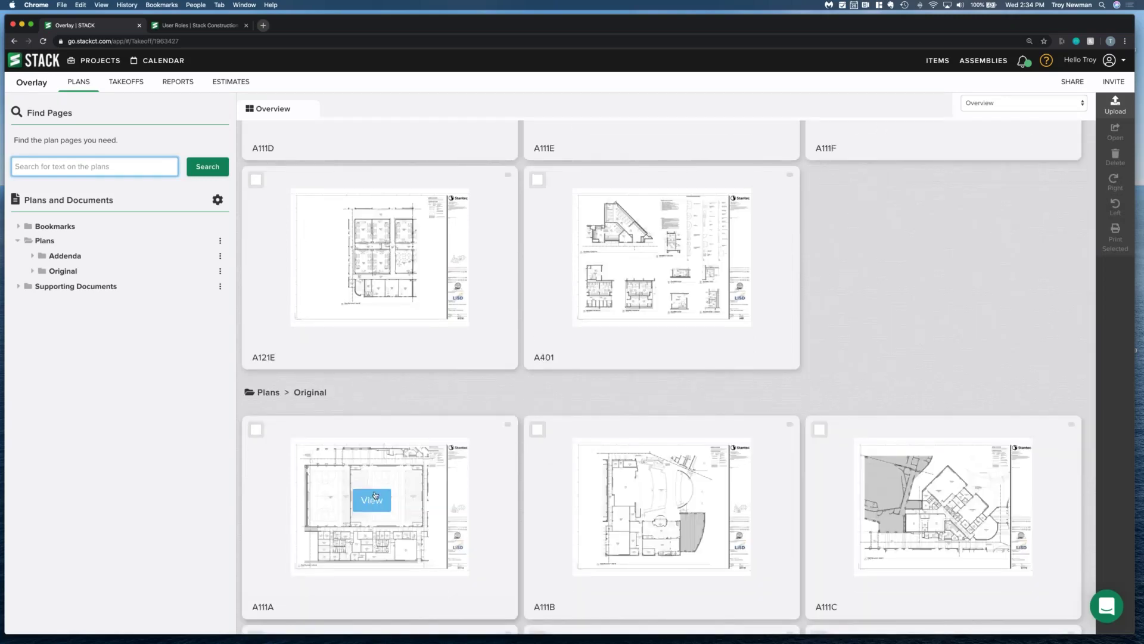
scroll(371, 496, "up", 10)
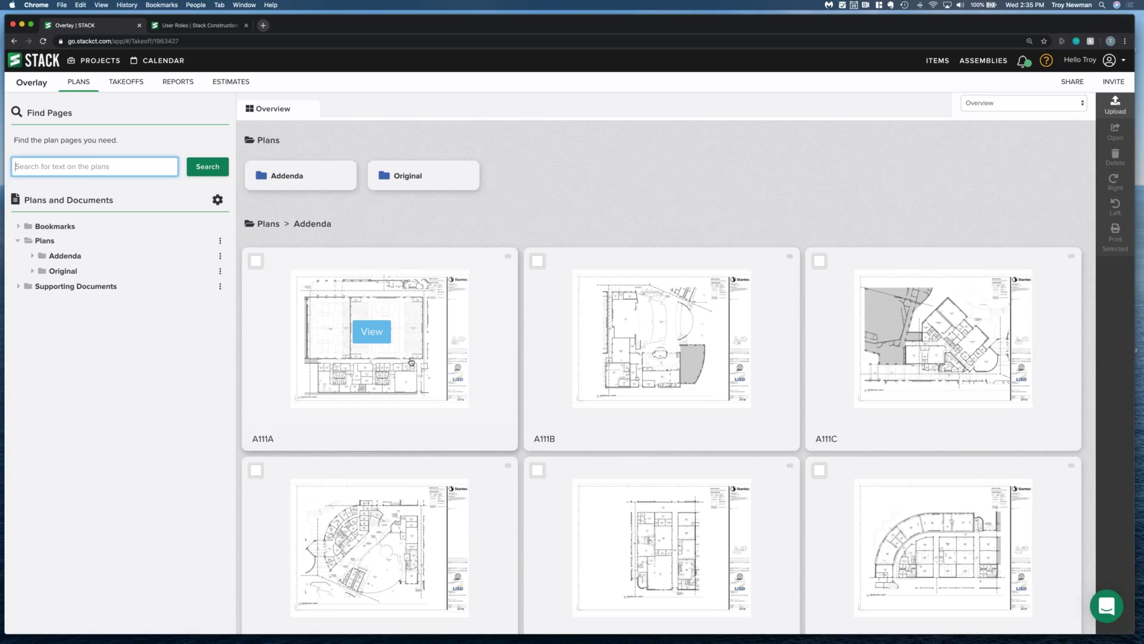
scroll(411, 361, "down", 10)
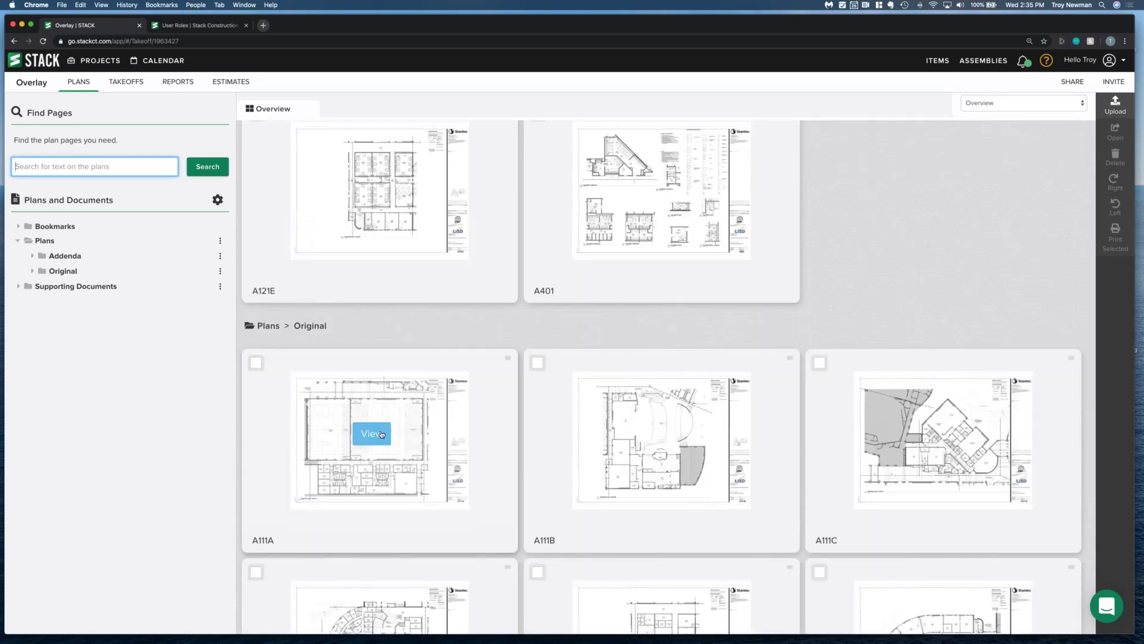
left_click(372, 434)
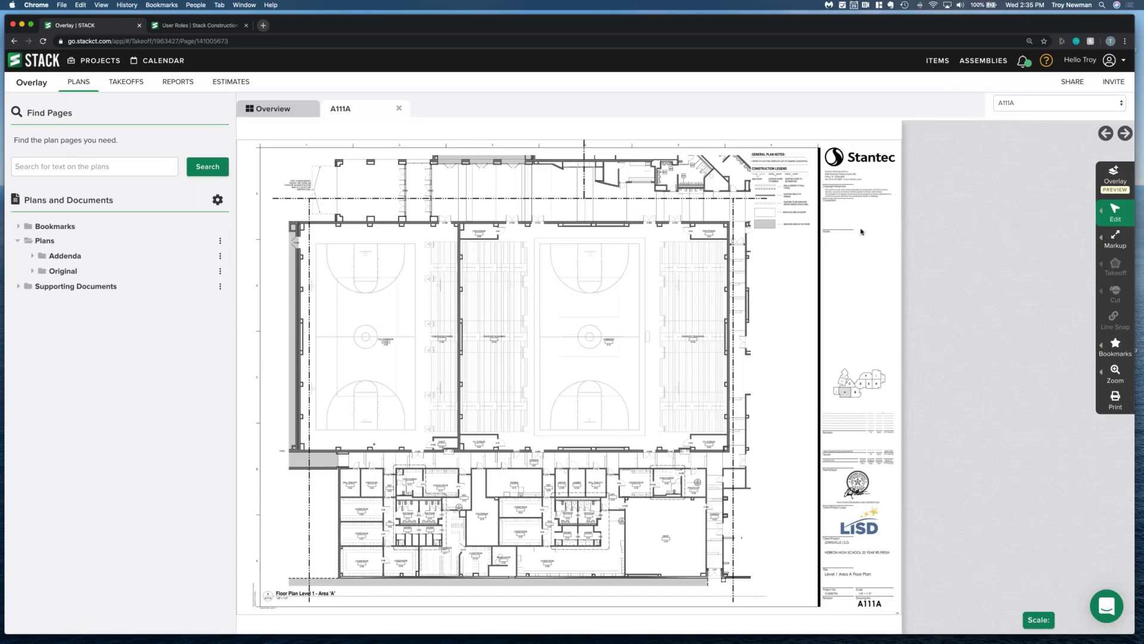
- Look at the plans available to overlay on A111A without choosing one, and return to the plans overview
left_click(1115, 176)
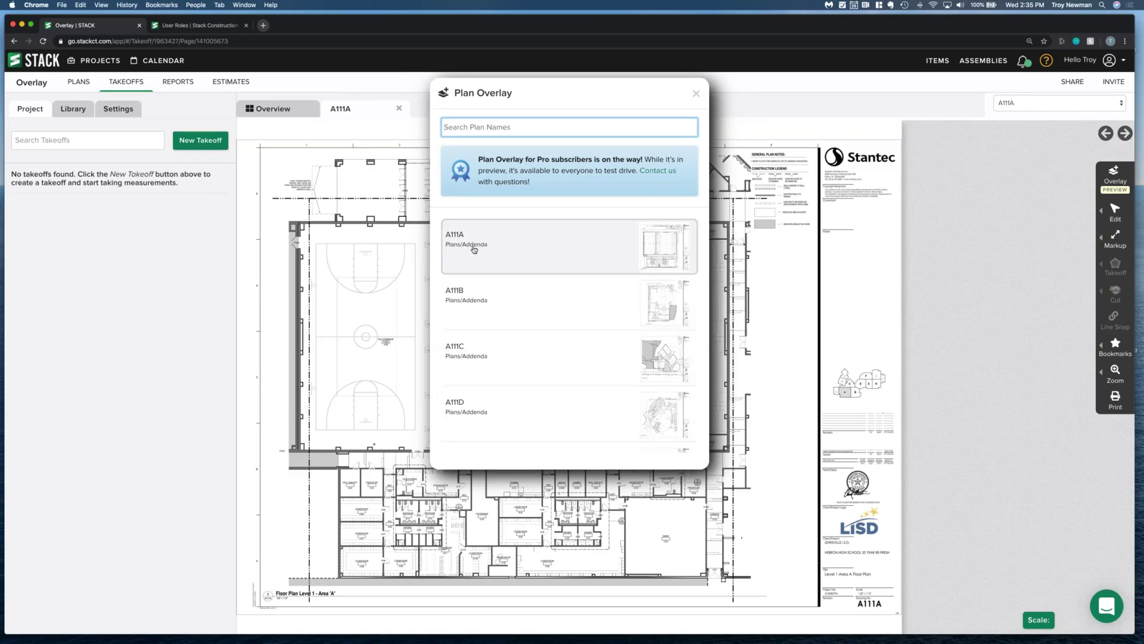
left_click(696, 93)
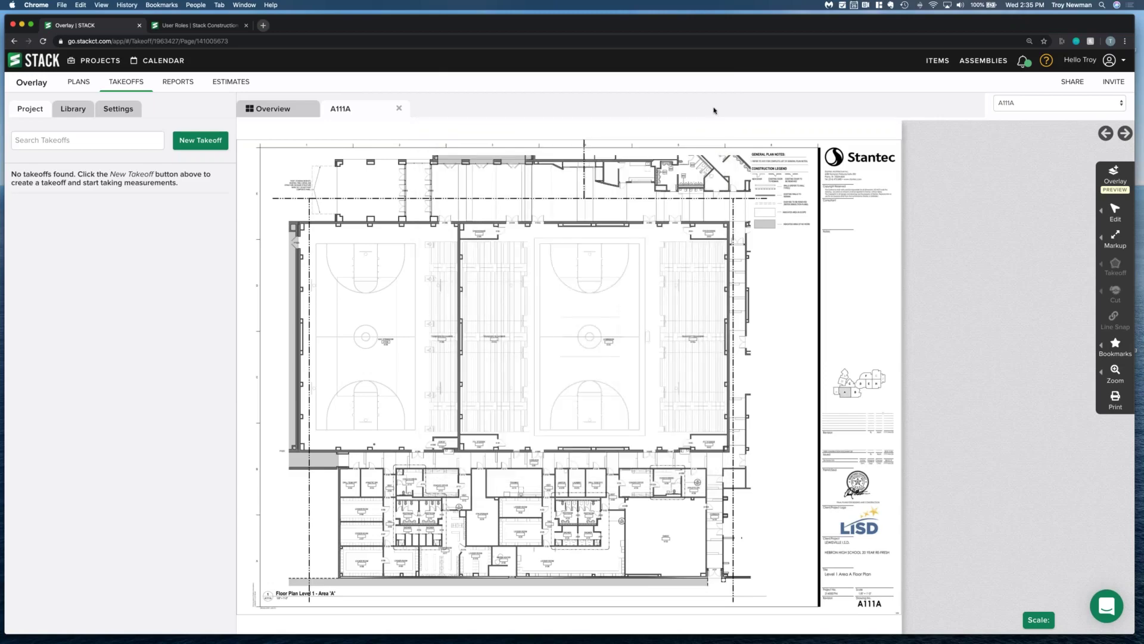
left_click(79, 82)
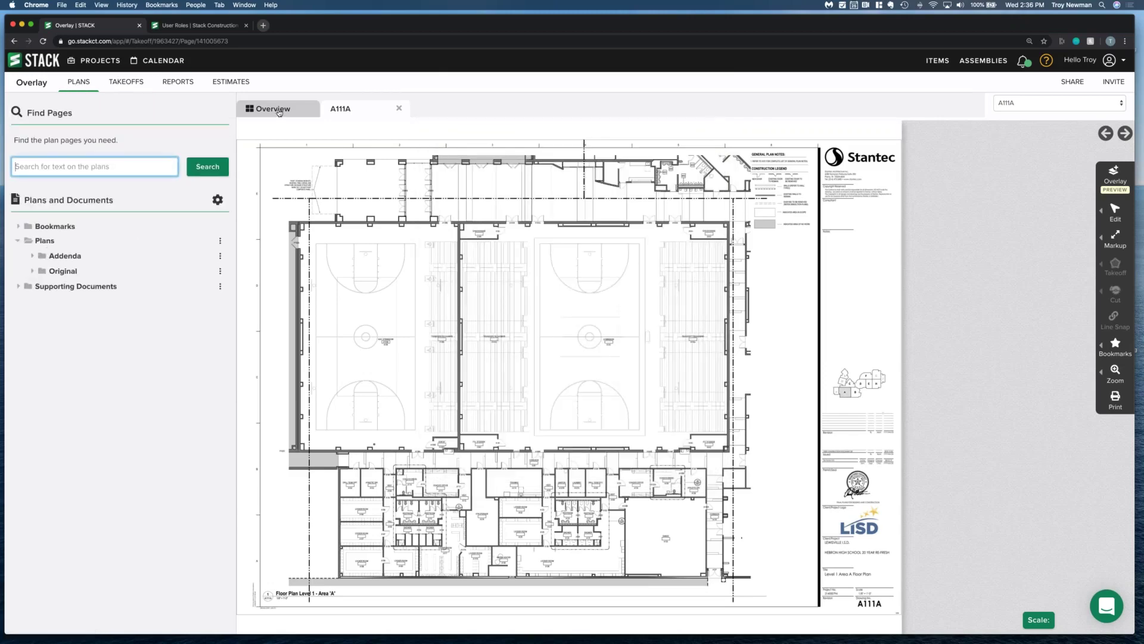
left_click(84, 240)
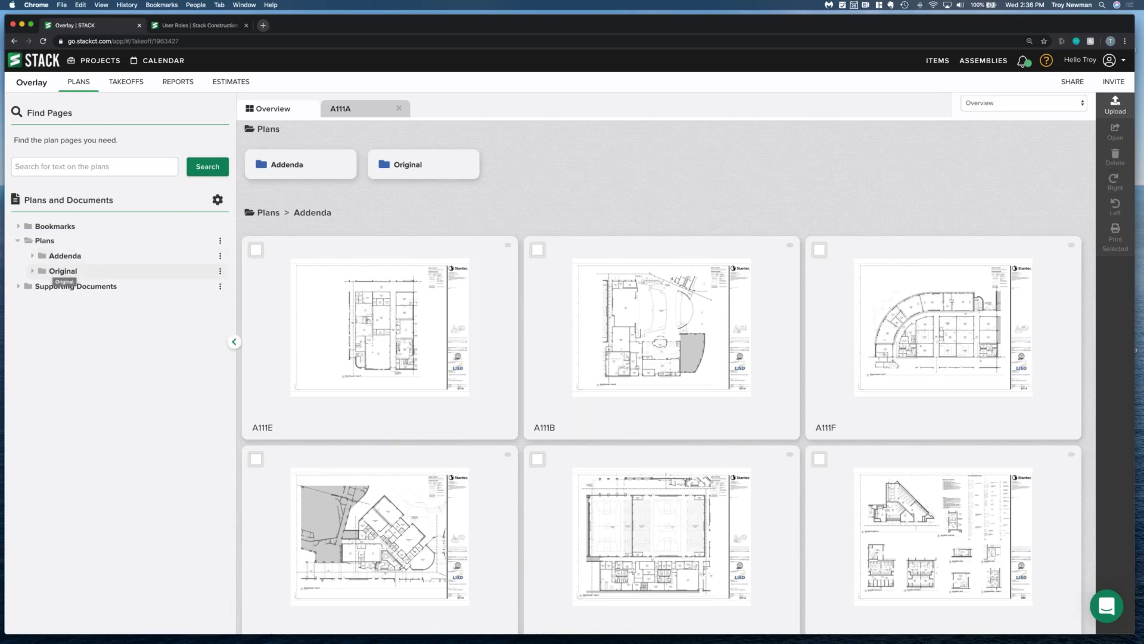
- Review the folder options available for the Plans and Addenda folders
left_click(220, 240)
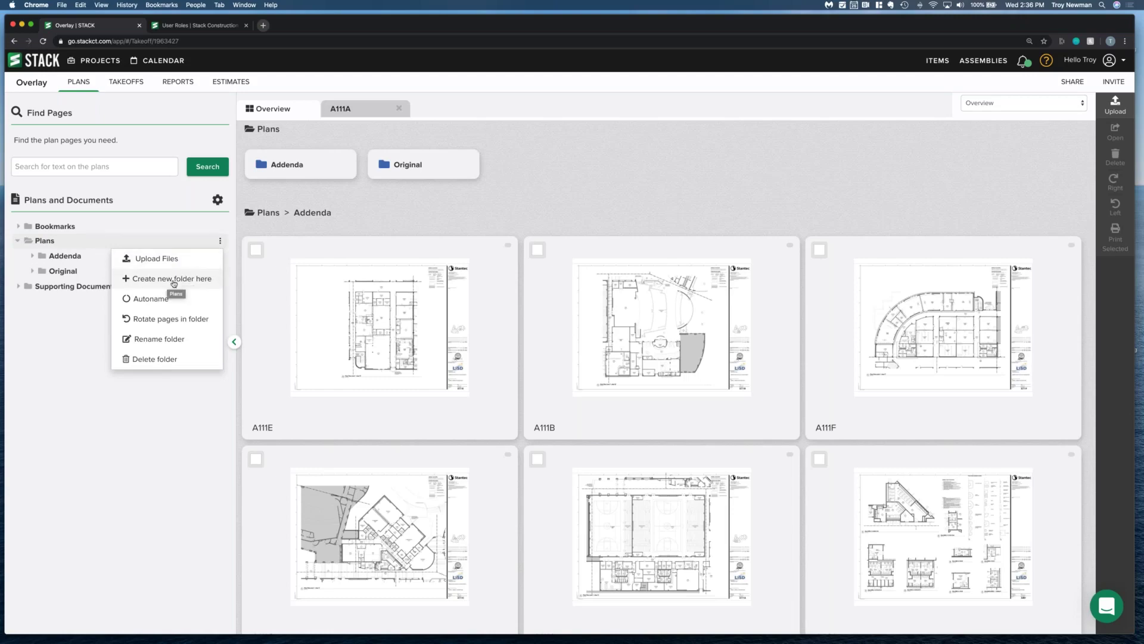
left_click(226, 255)
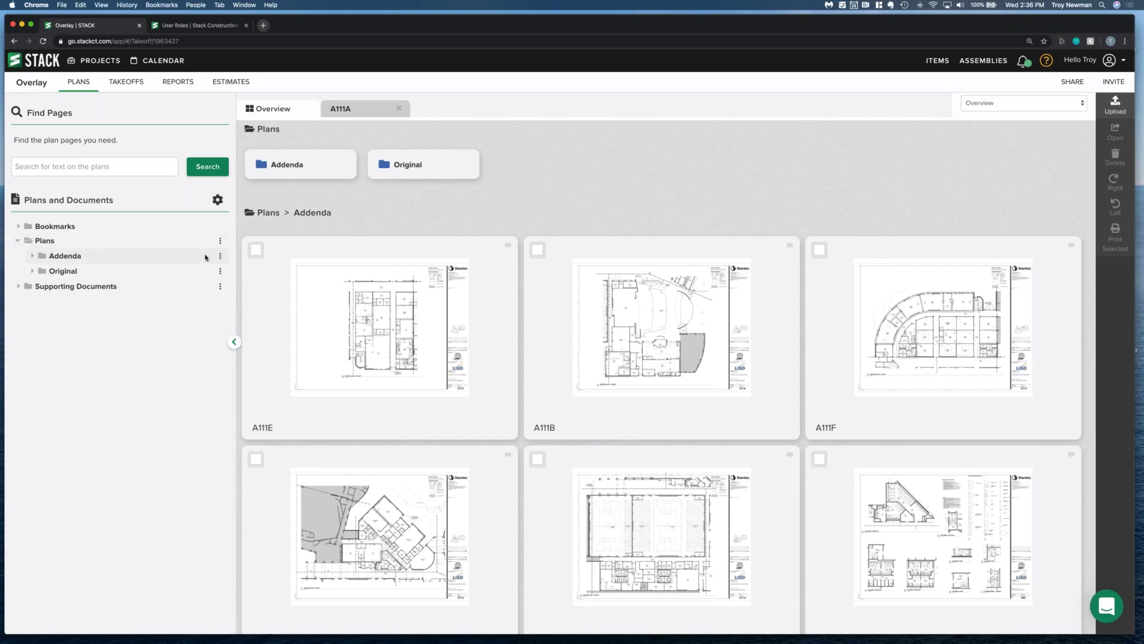
left_click(221, 256)
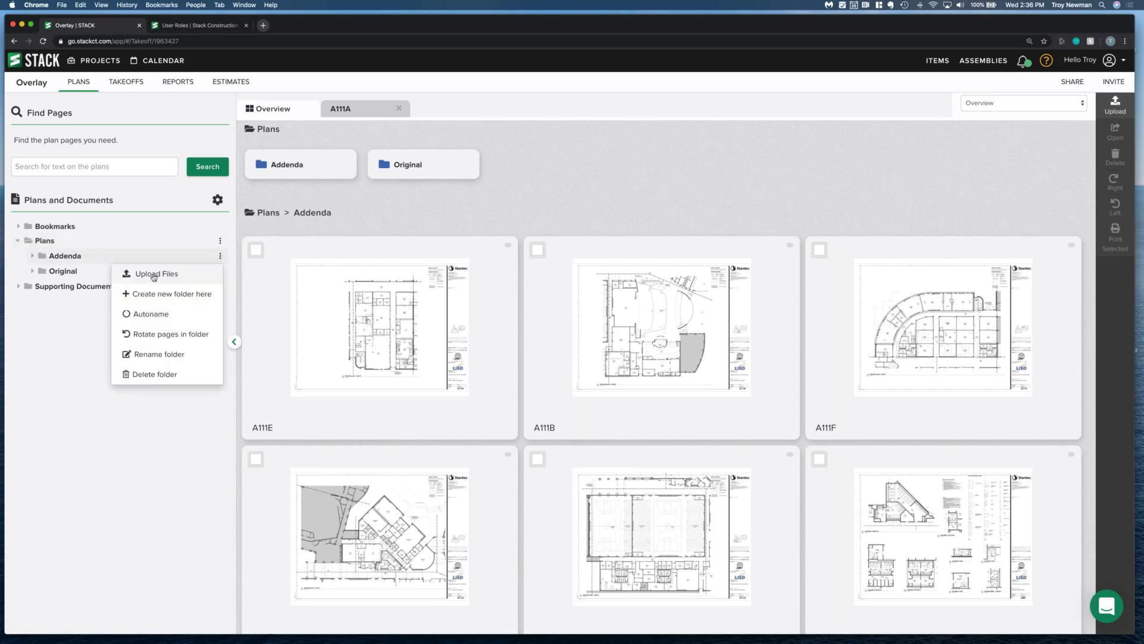
left_click(104, 260)
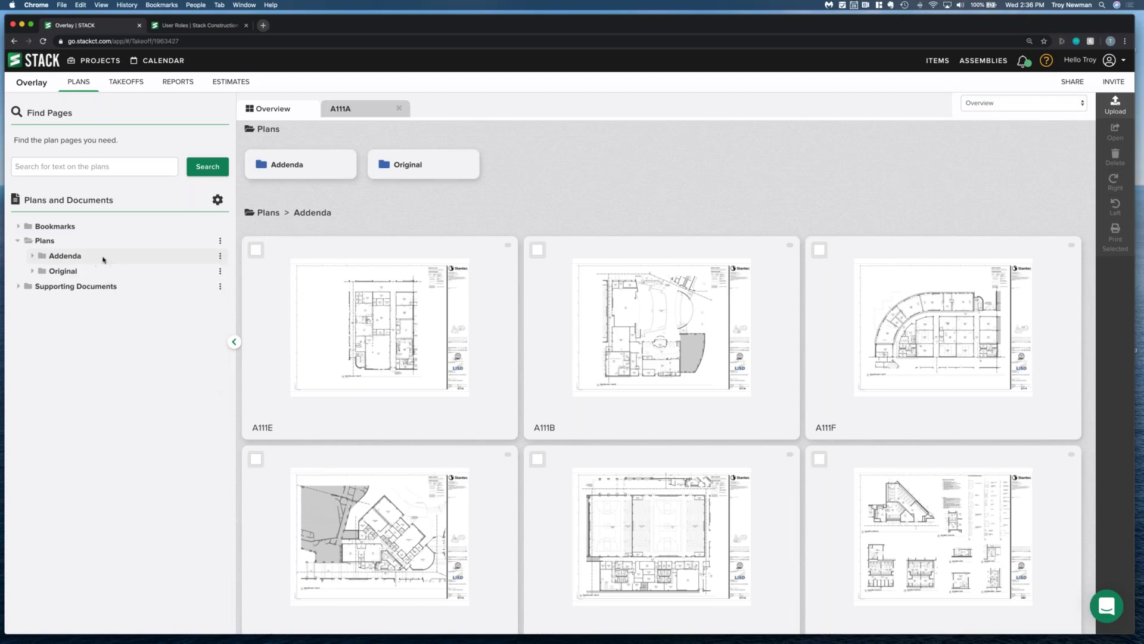
- Create a folder called My fav plans inside the Plans folder
left_click(219, 243)
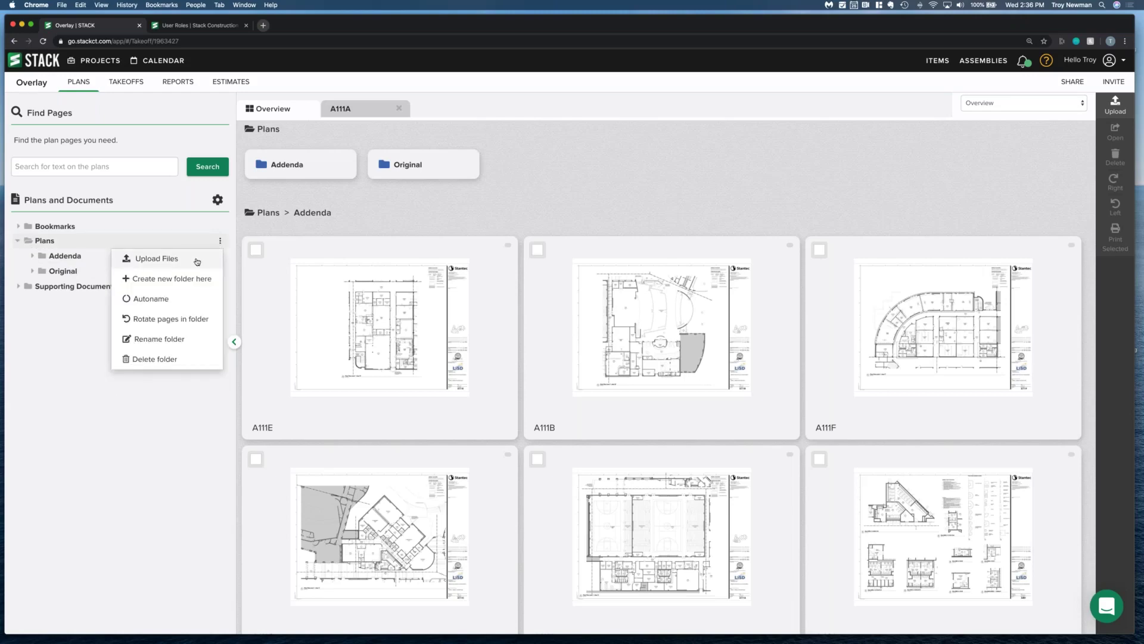
left_click(194, 278)
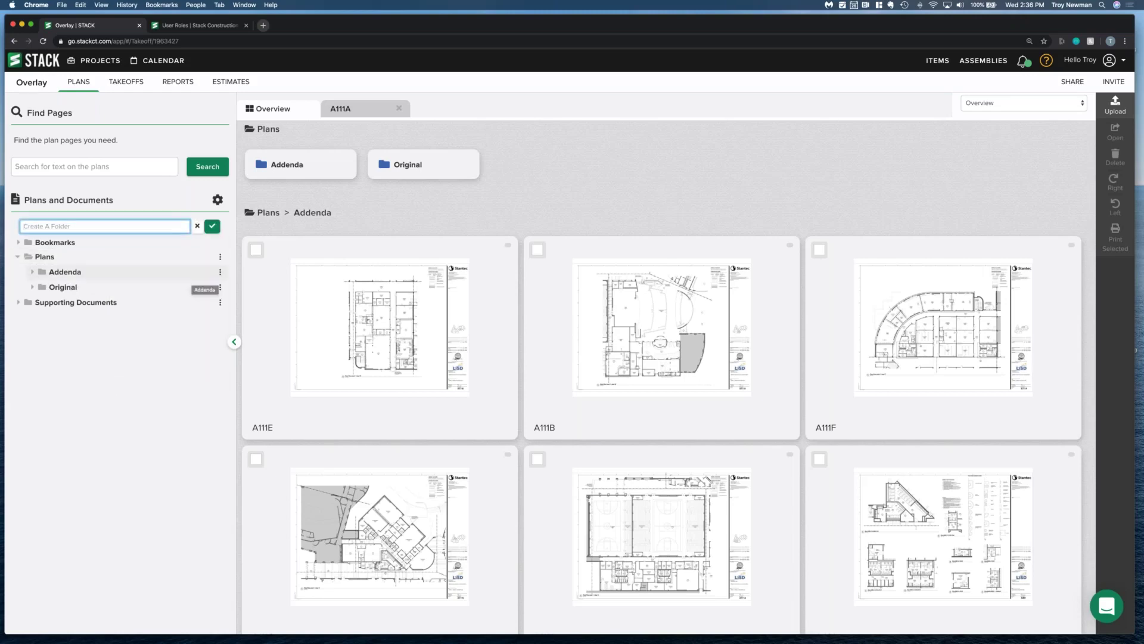
type("My fav plans")
left_click(212, 227)
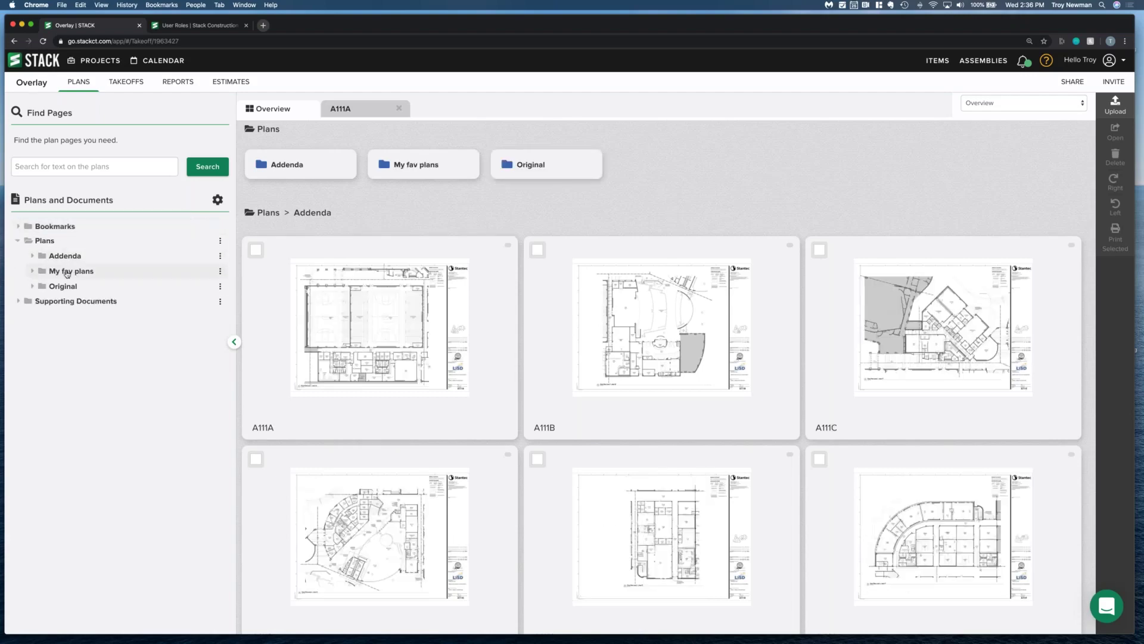
- Move plan page A111E from the Addenda folder into the My fav plans folder
left_click(537, 458)
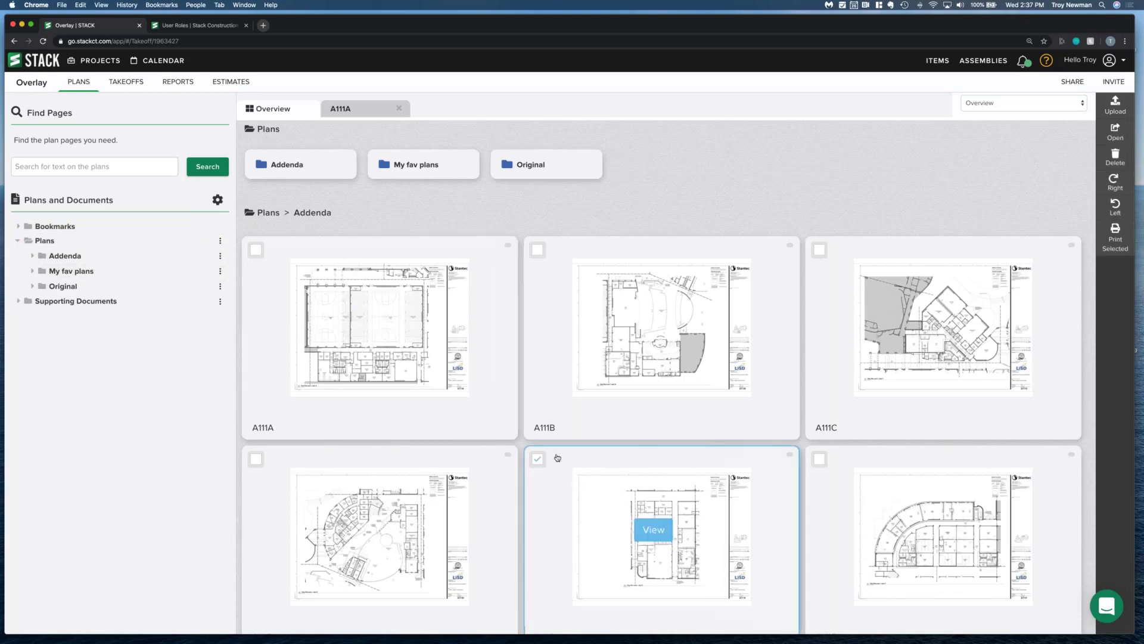
mouse_move(603, 475)
left_click_drag(607, 478, 91, 275)
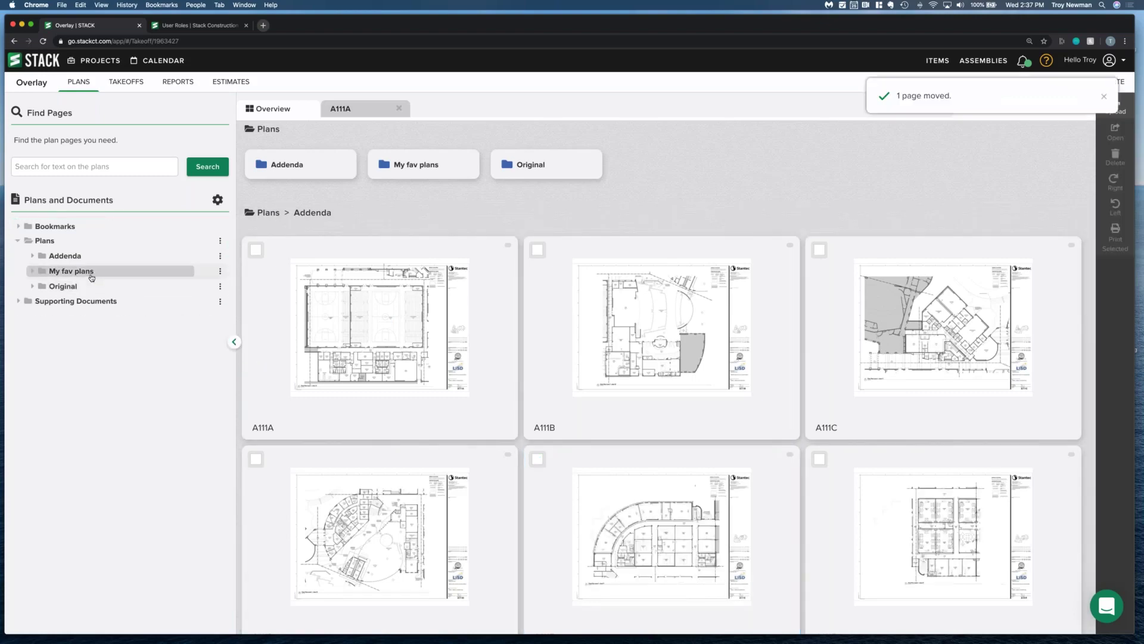
- Look through the plan pages listed in the Original folder's tree, and collapse the folder again
left_click(33, 287)
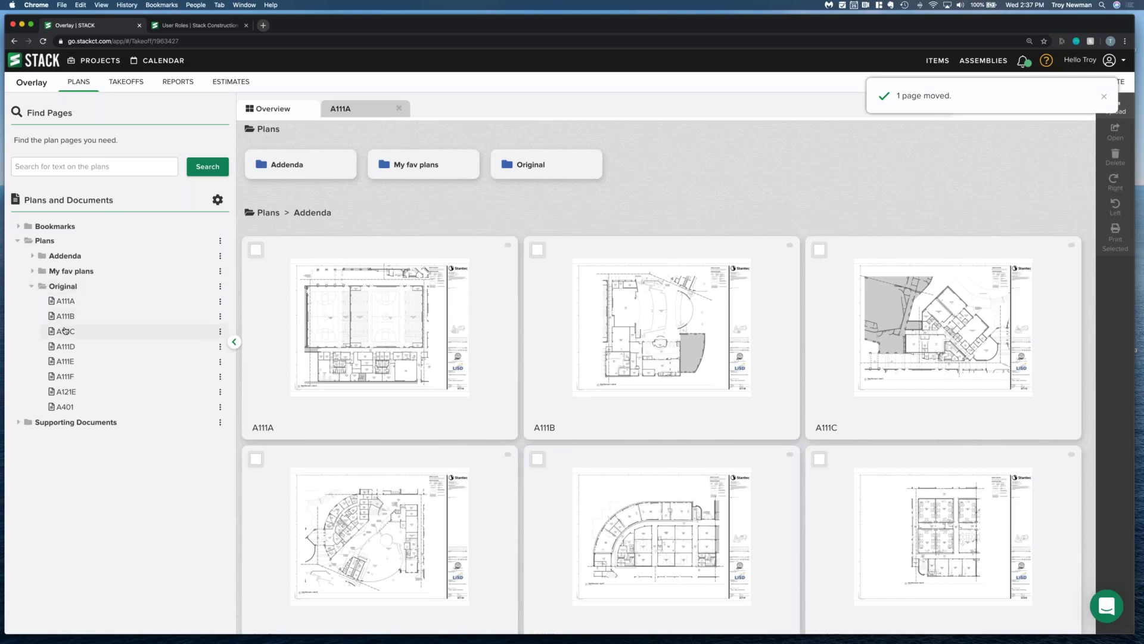
mouse_move(64, 331)
left_mouse_down()
mouse_move(79, 284)
mouse_move(64, 331)
left_mouse_up()
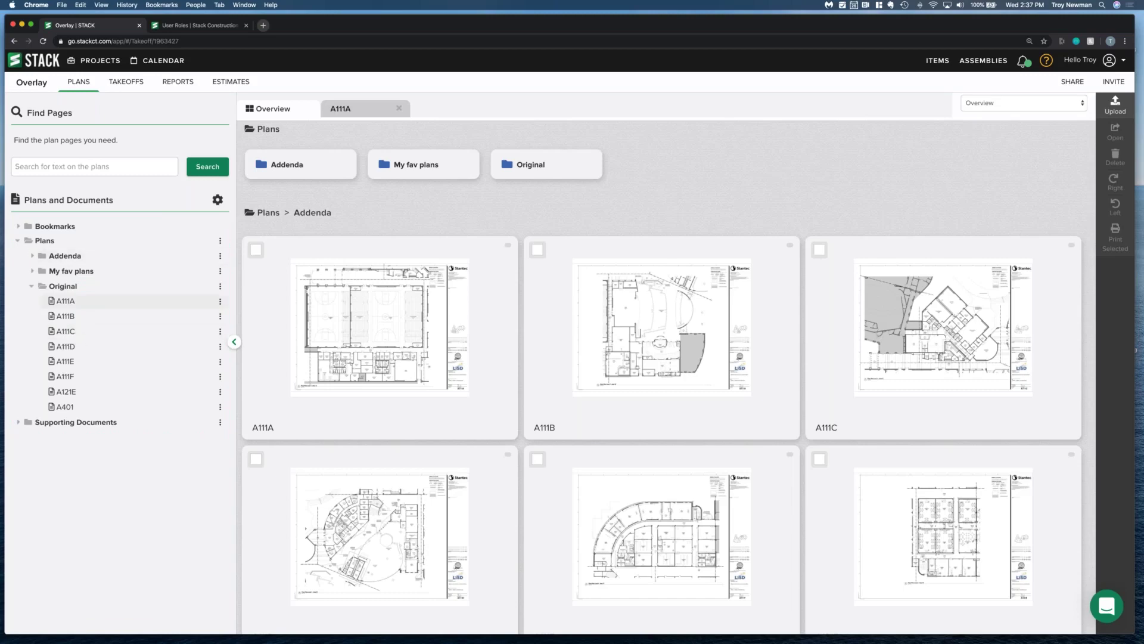
left_click(33, 287)
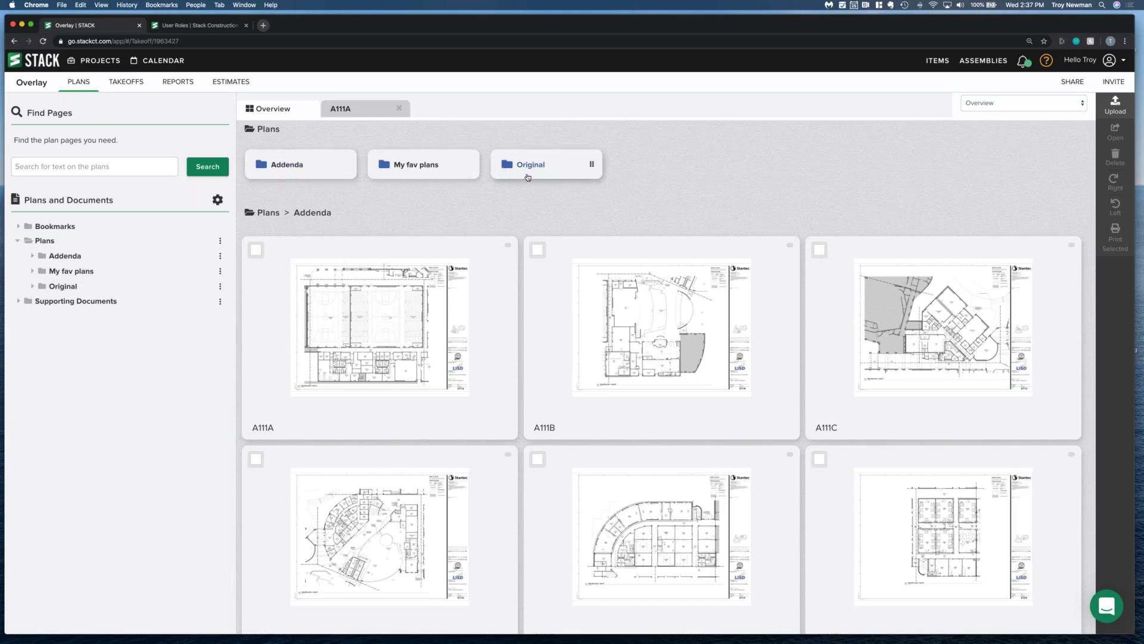
- View the contents of the Original and My fav plans folders in the overview, and return to the Plans level
left_click_drag(527, 177, 498, 186)
left_click(531, 164)
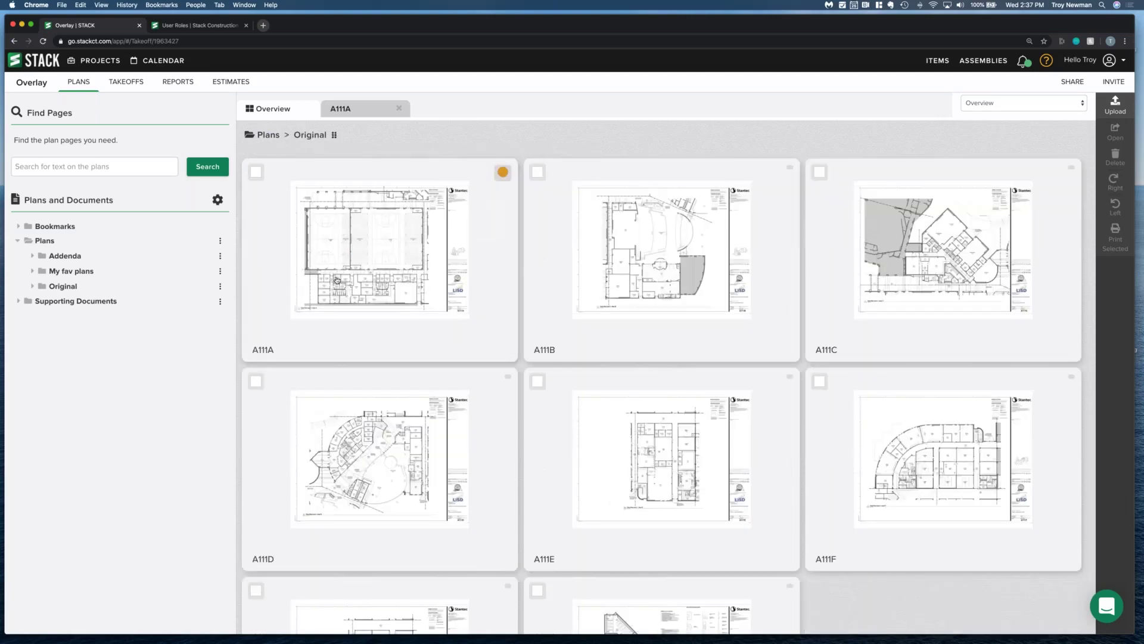
left_click(267, 136)
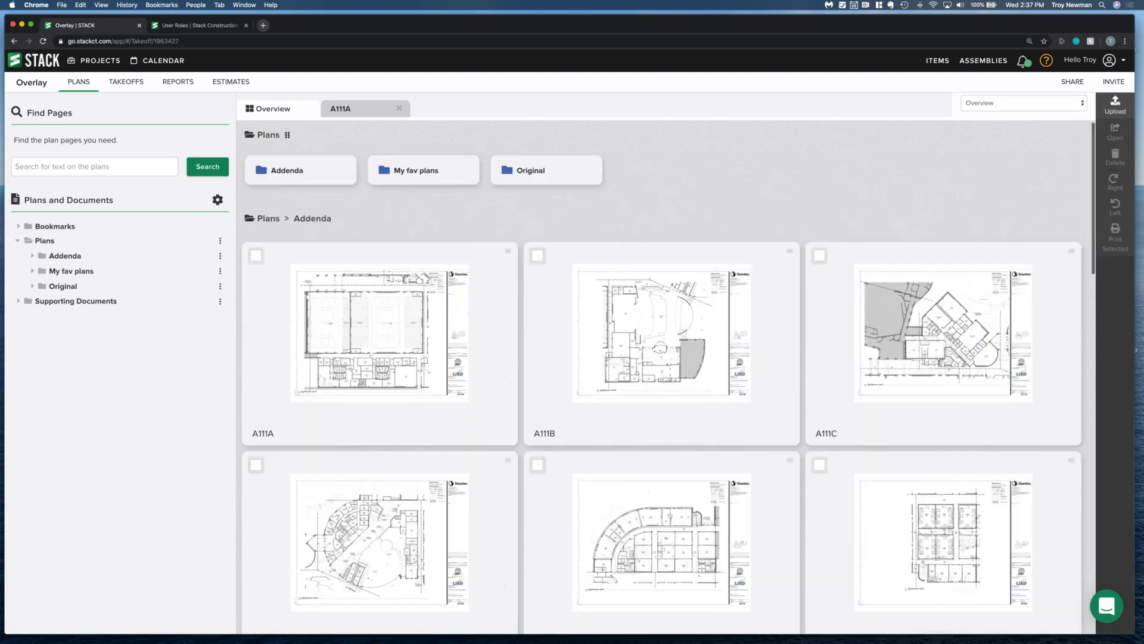
left_click(416, 172)
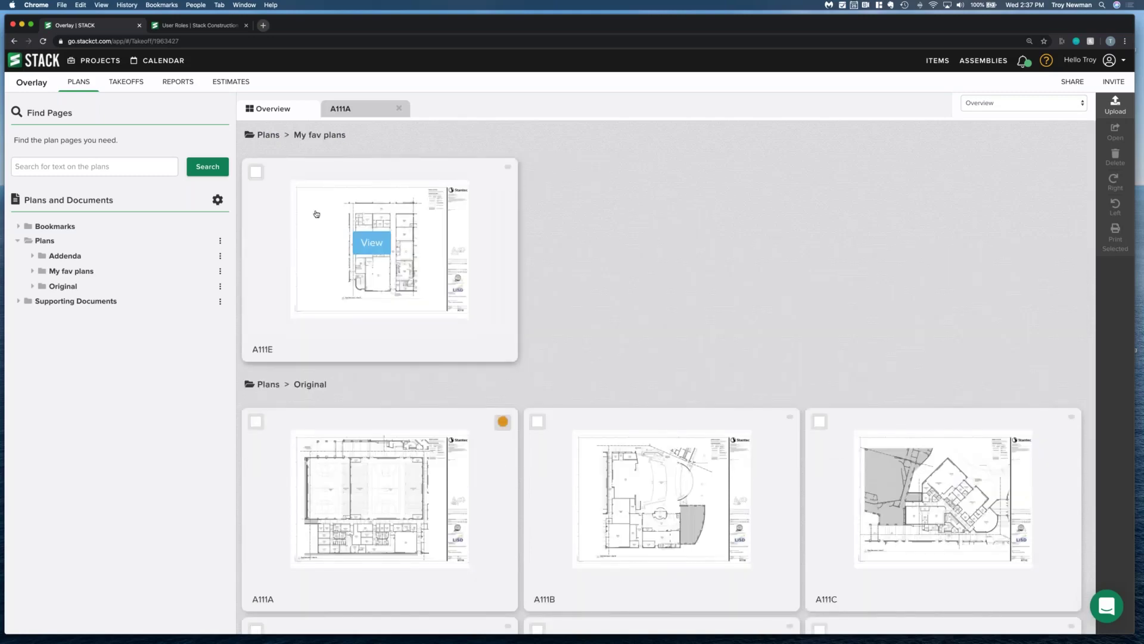
left_click(268, 135)
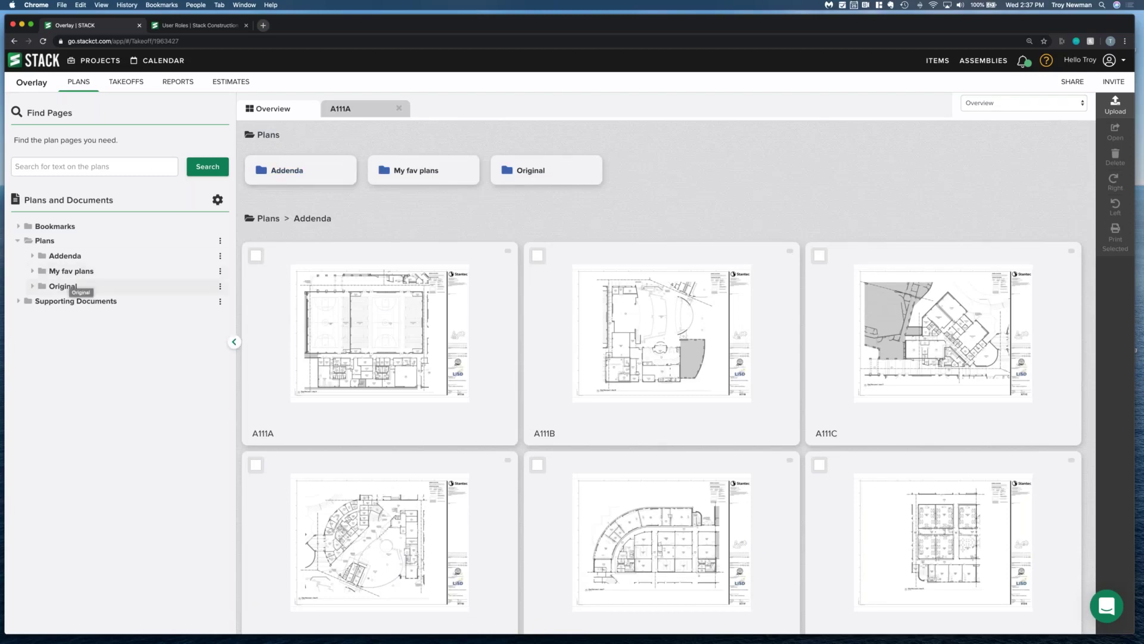
- Recheck the Original folder's page list and look over the Addenda and My fav plans sections of the overview
left_click(63, 286)
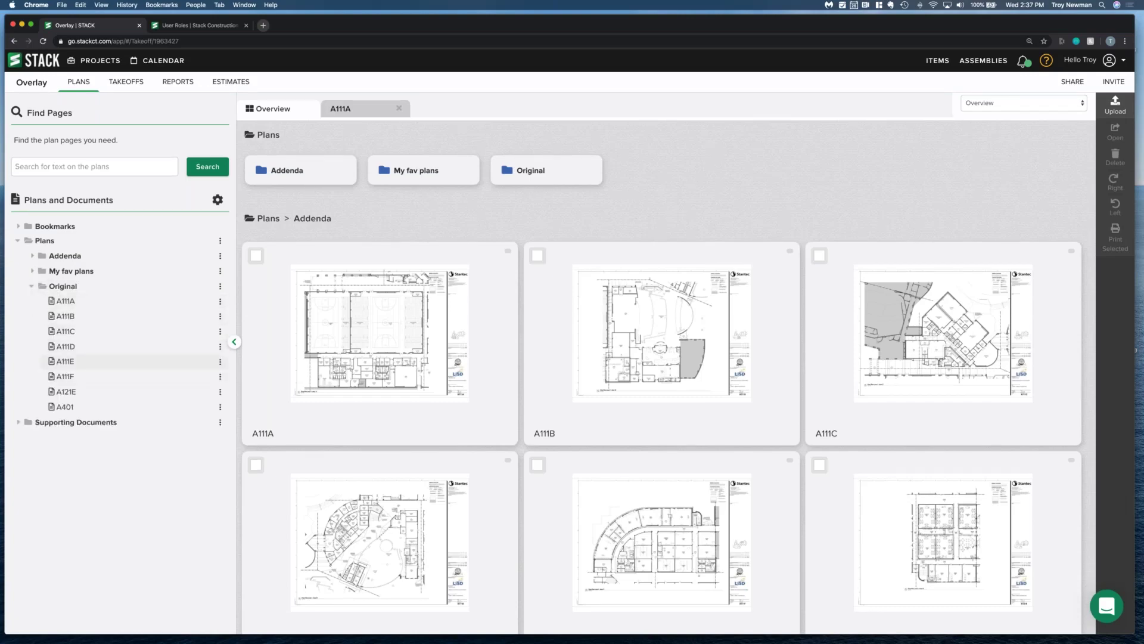
left_click(33, 288)
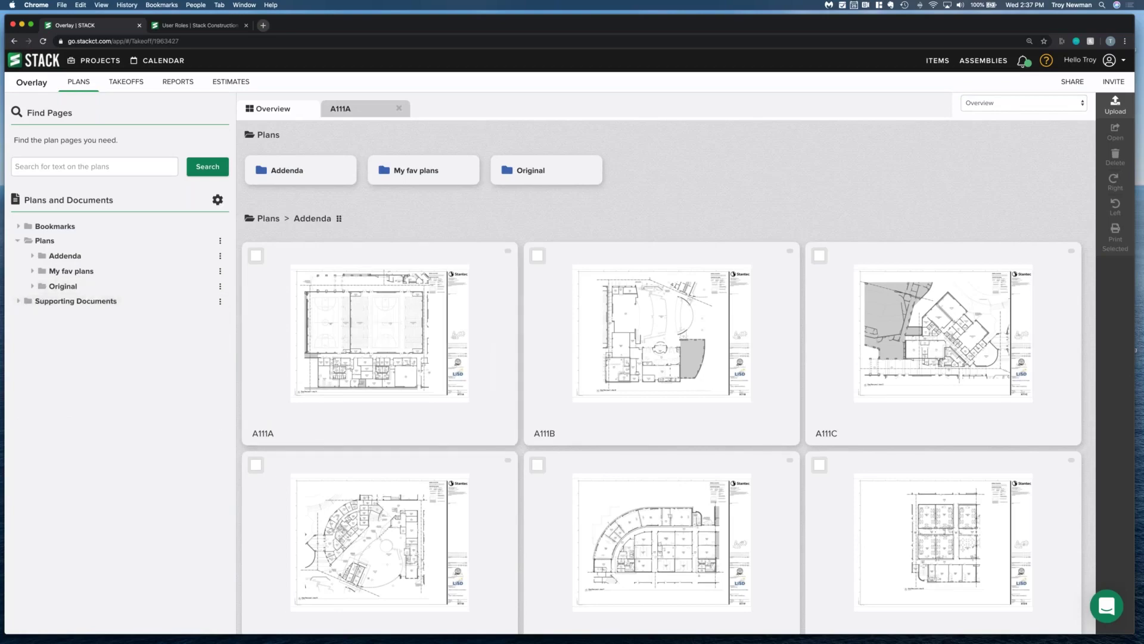
mouse_move(372, 326)
scroll(372, 326, "down", 10)
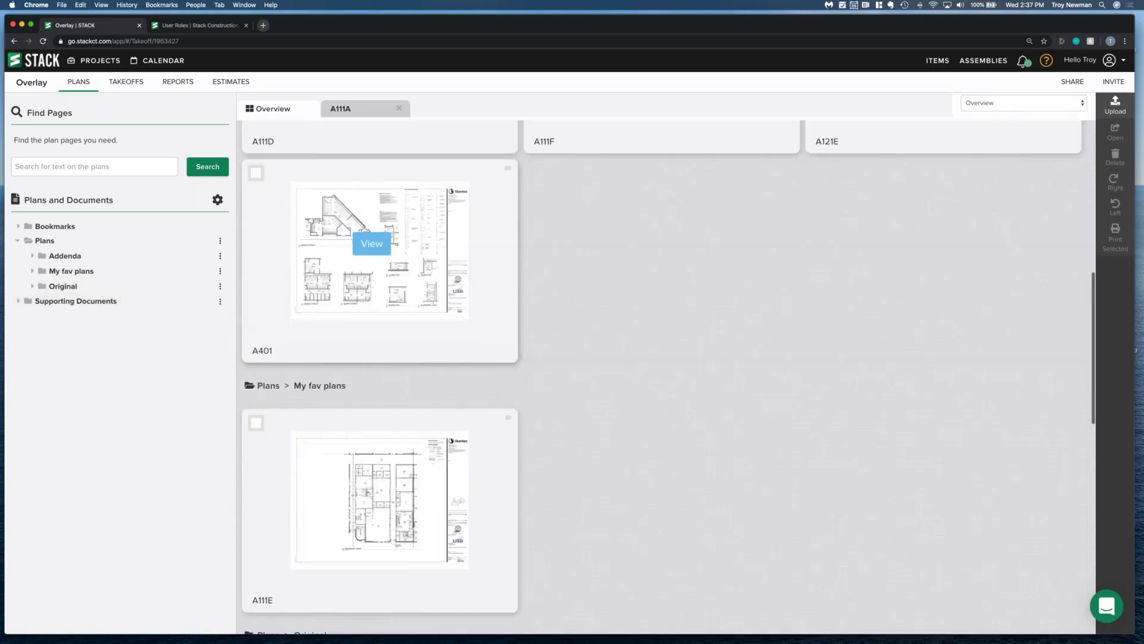
- Overlay plan A111A from the Addenda folder on top of the original A111A plan
left_click(366, 118)
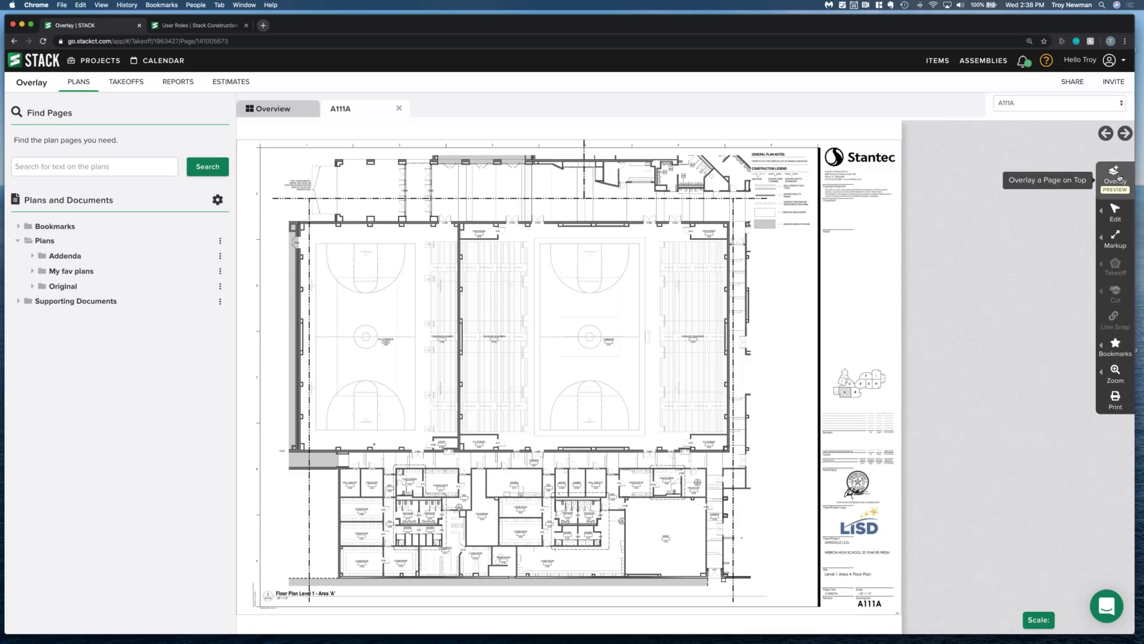
left_click(1114, 174)
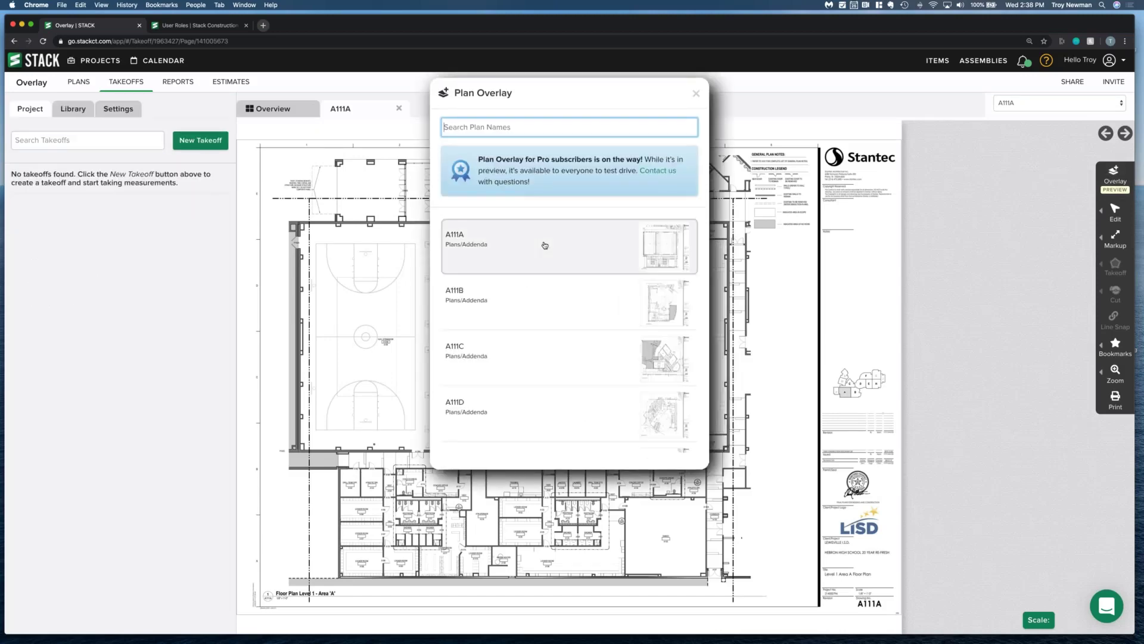
scroll(540, 312, "down", 2)
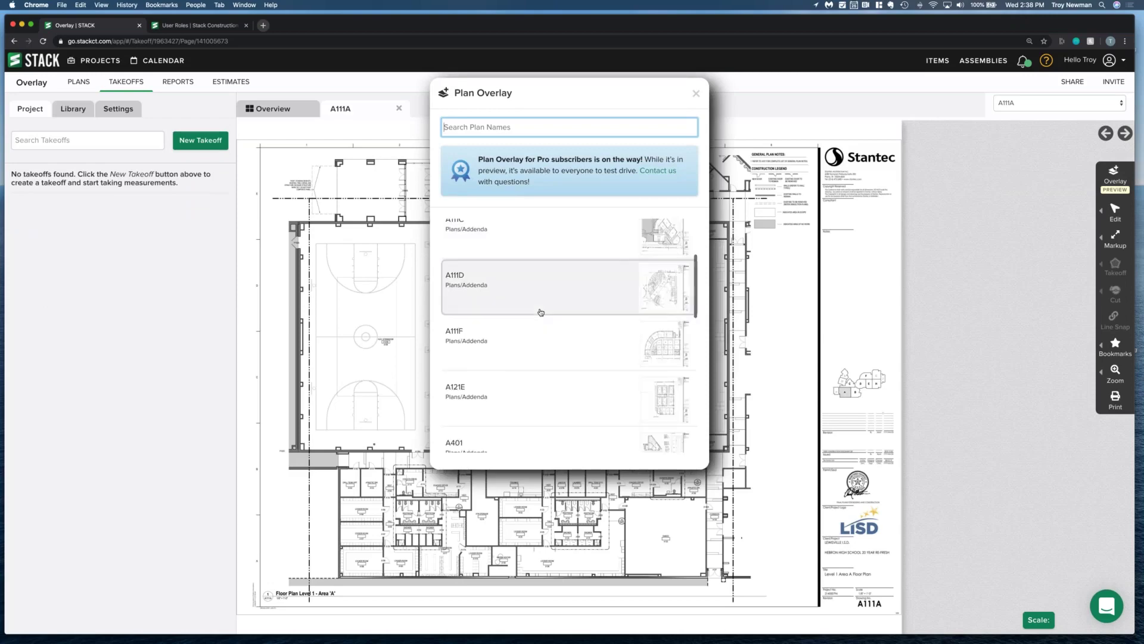
scroll(524, 238, "up", 2)
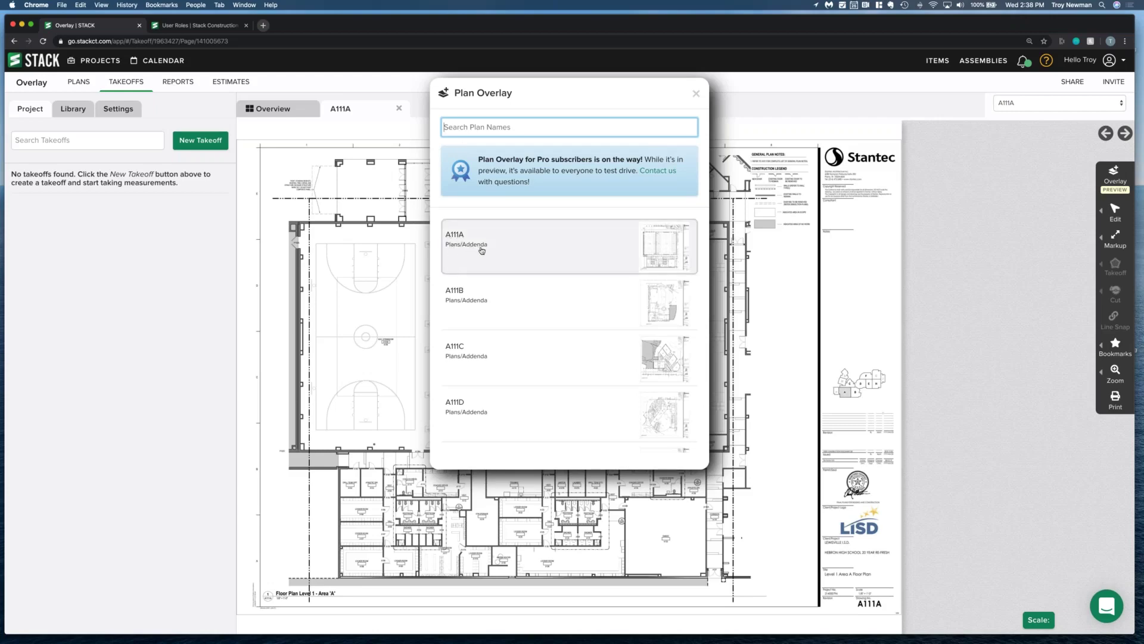
left_click(546, 249)
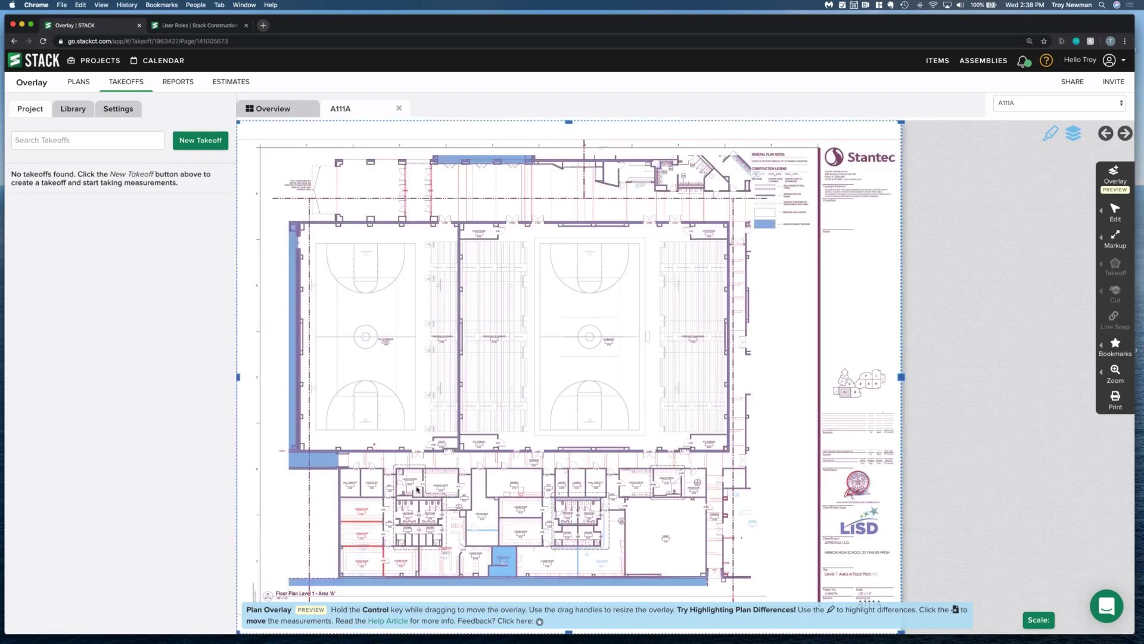
- Examine the colored differences between the original and Addenda versions of A111A around the locker rooms and water heater room
scroll(416, 488, "up", 2)
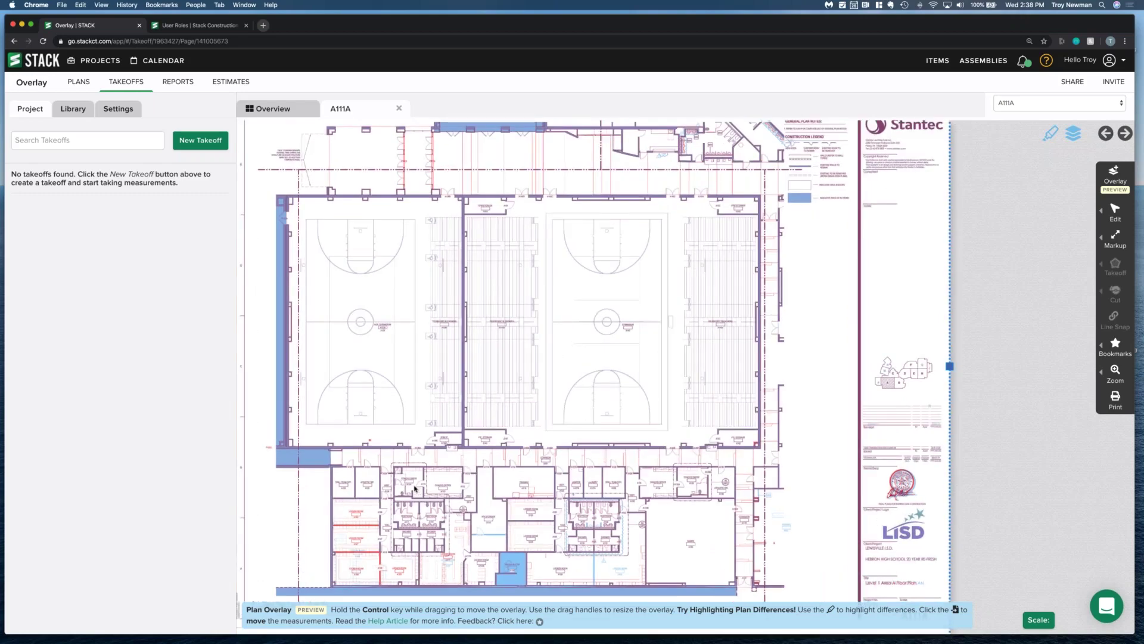
scroll(414, 487, "up", 1)
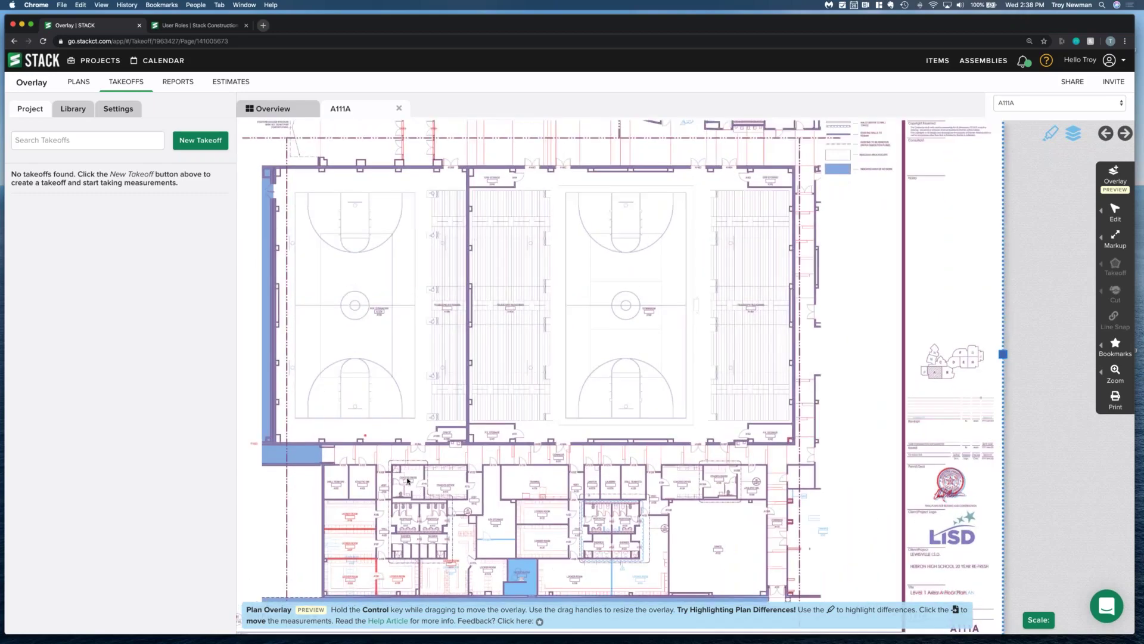
scroll(407, 480, "up", 3)
scroll(685, 376, "up", 3)
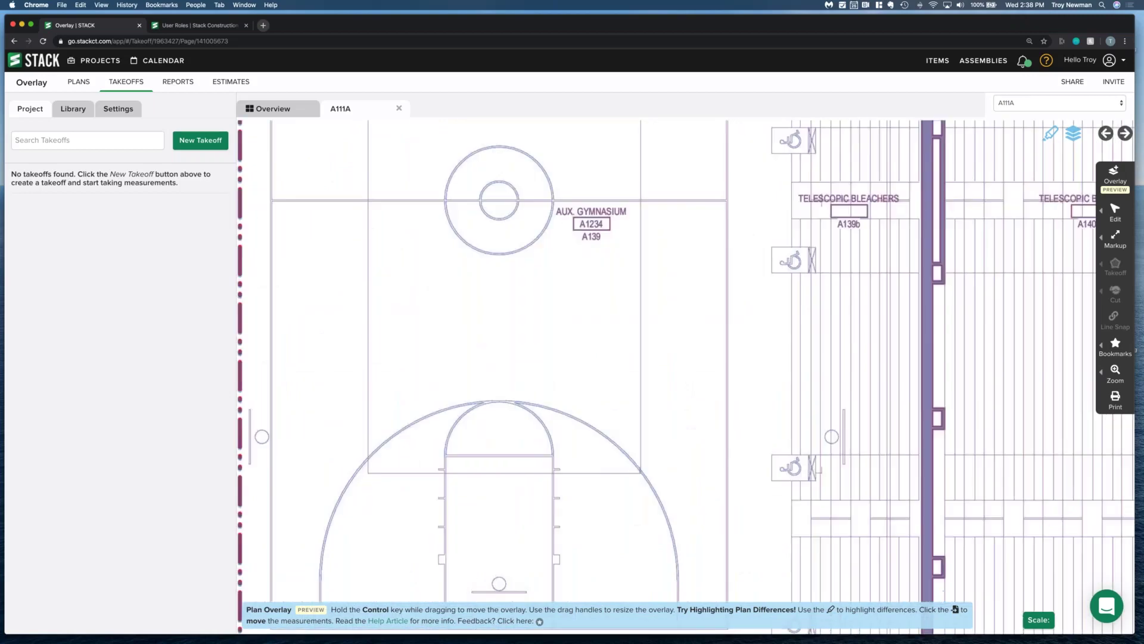
scroll(685, 375, "down", 4)
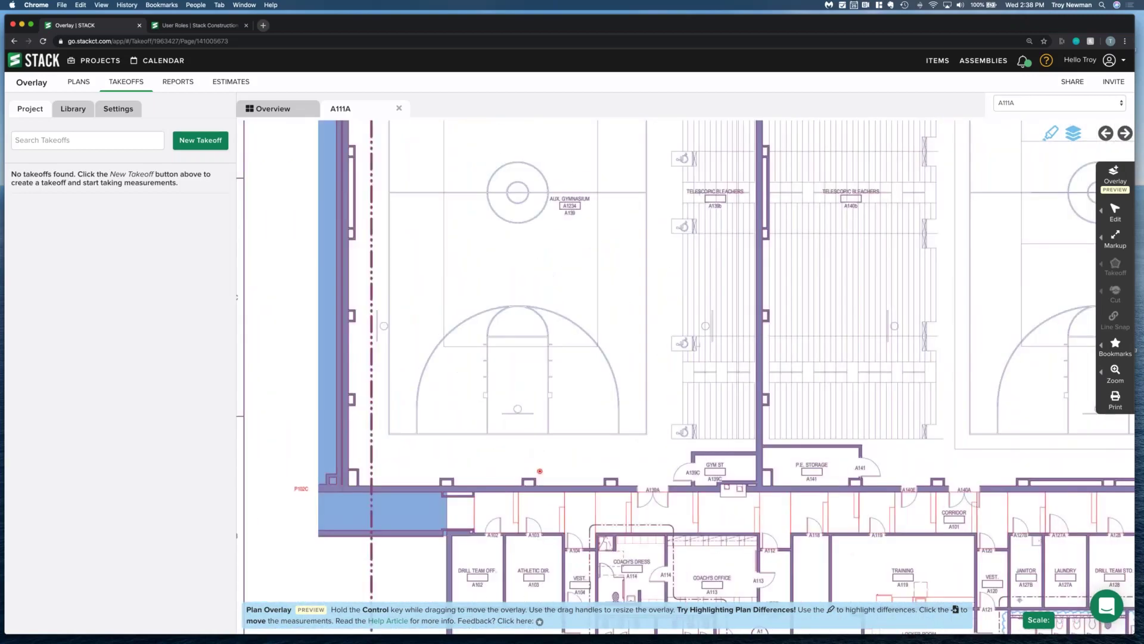
scroll(680, 494, "down", 3)
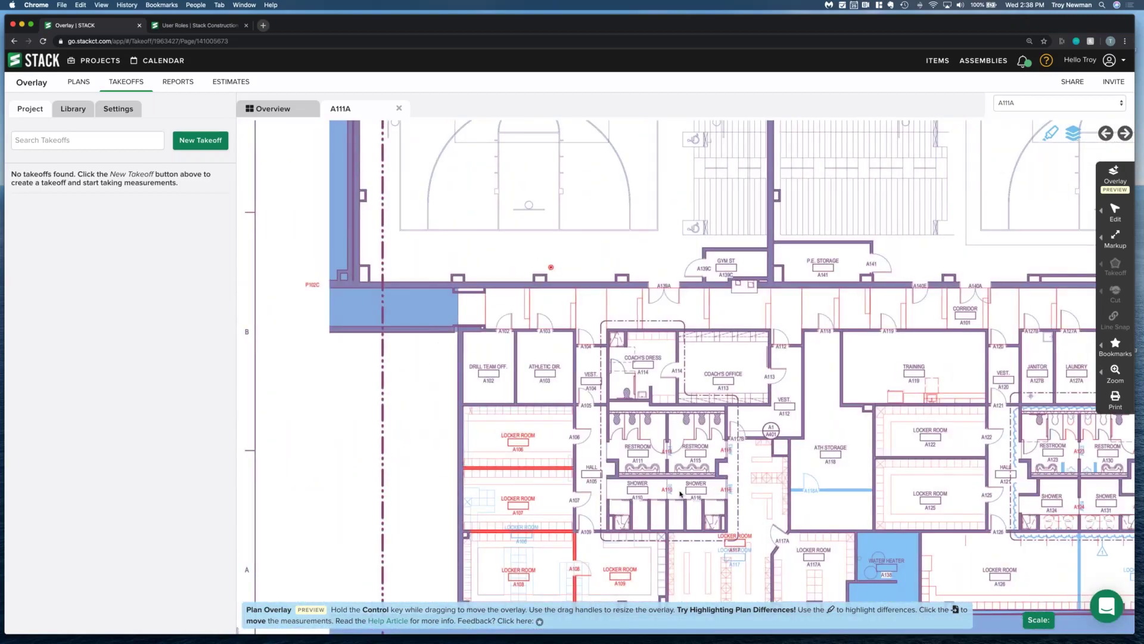
scroll(680, 493, "down", 2)
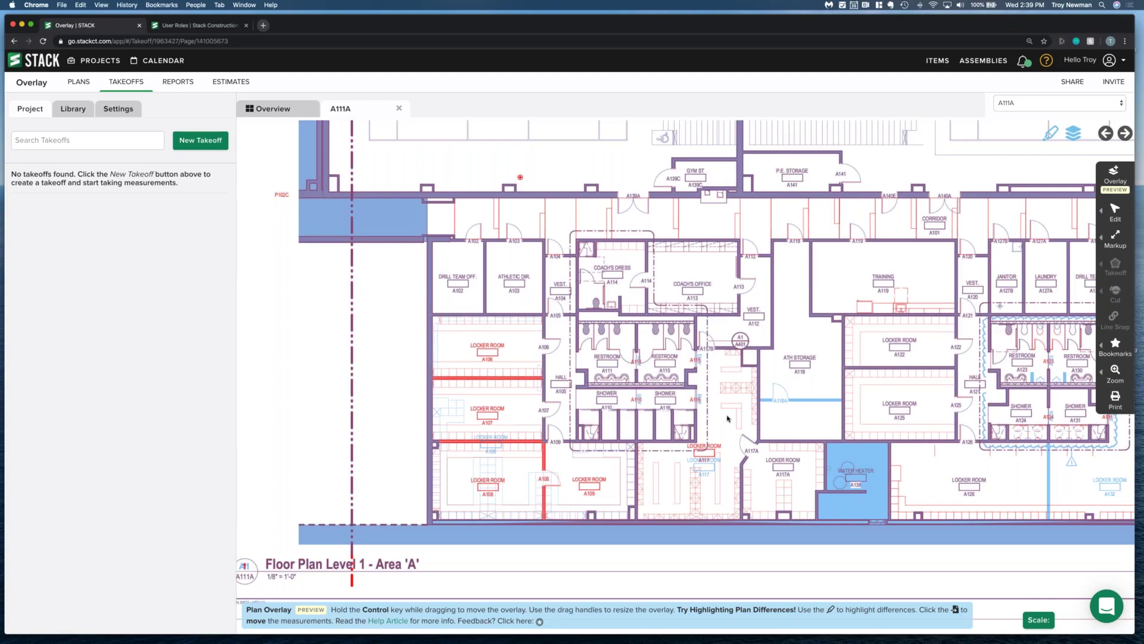
scroll(727, 419, "down", 3)
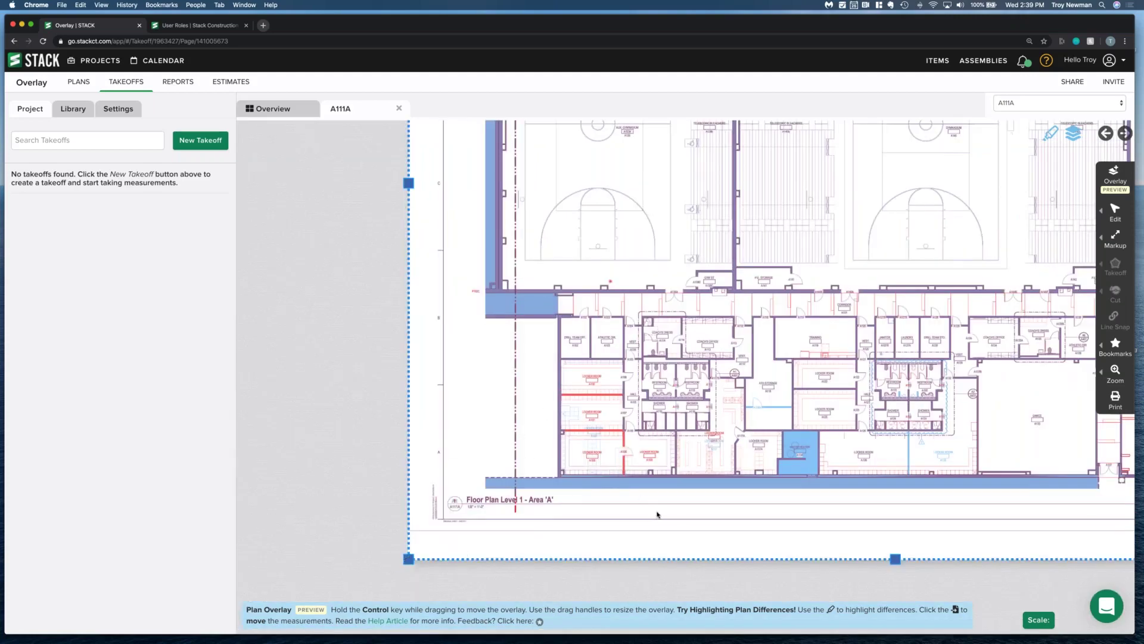
scroll(656, 515, "up", 5)
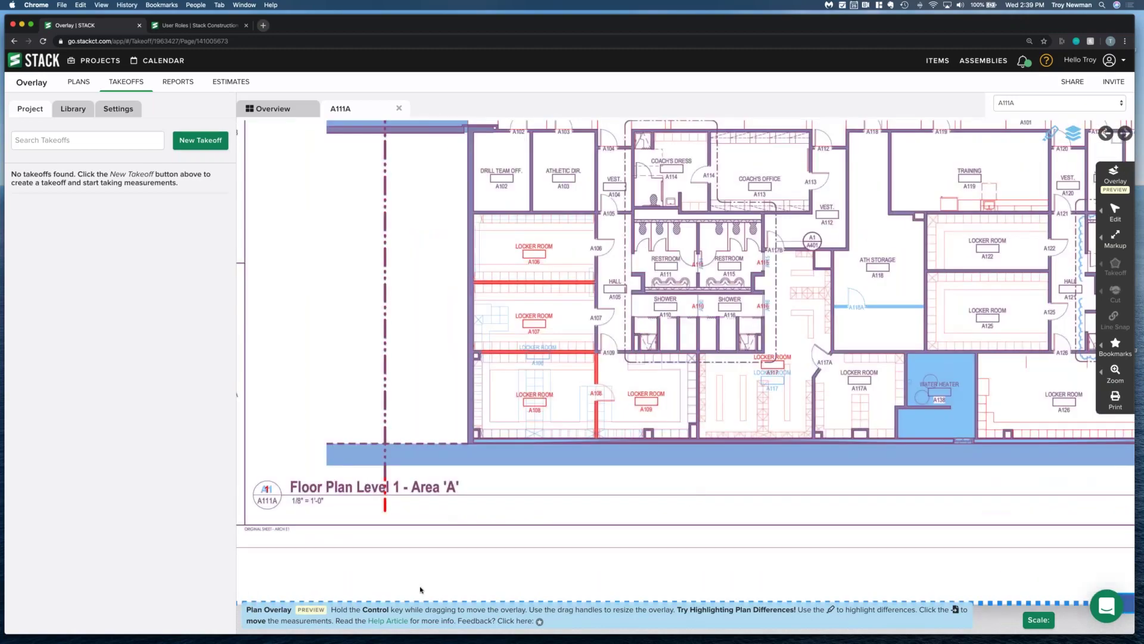
scroll(422, 590, "right", 2)
scroll(422, 590, "up", 1)
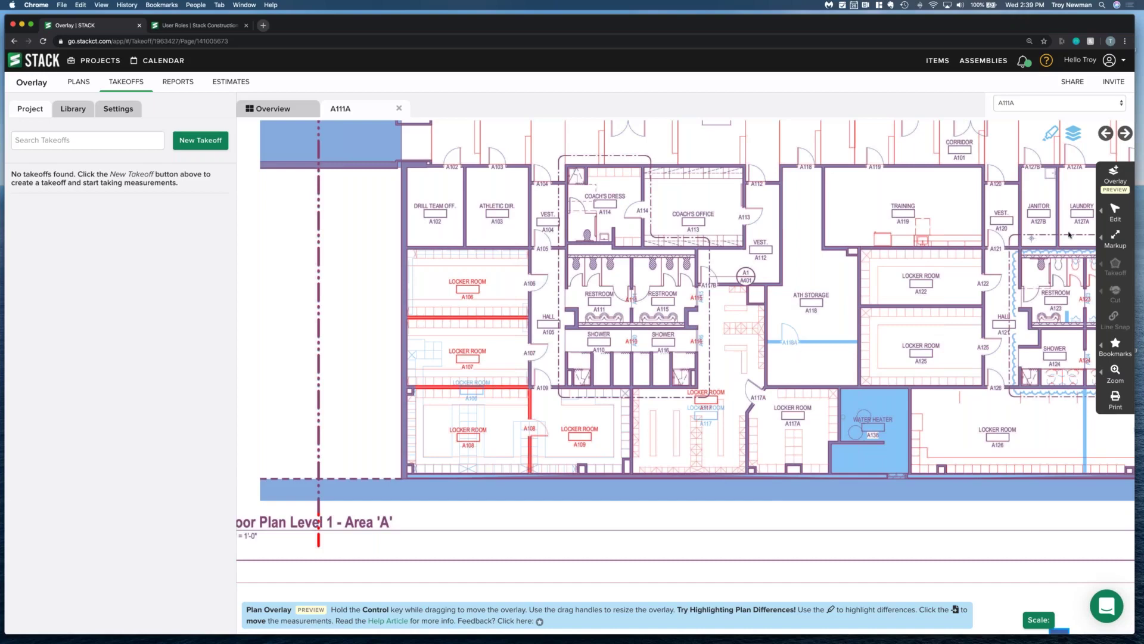
- Add the Addenda plan A111B as another overlay layer on A111A and color it orange
left_click(1074, 134)
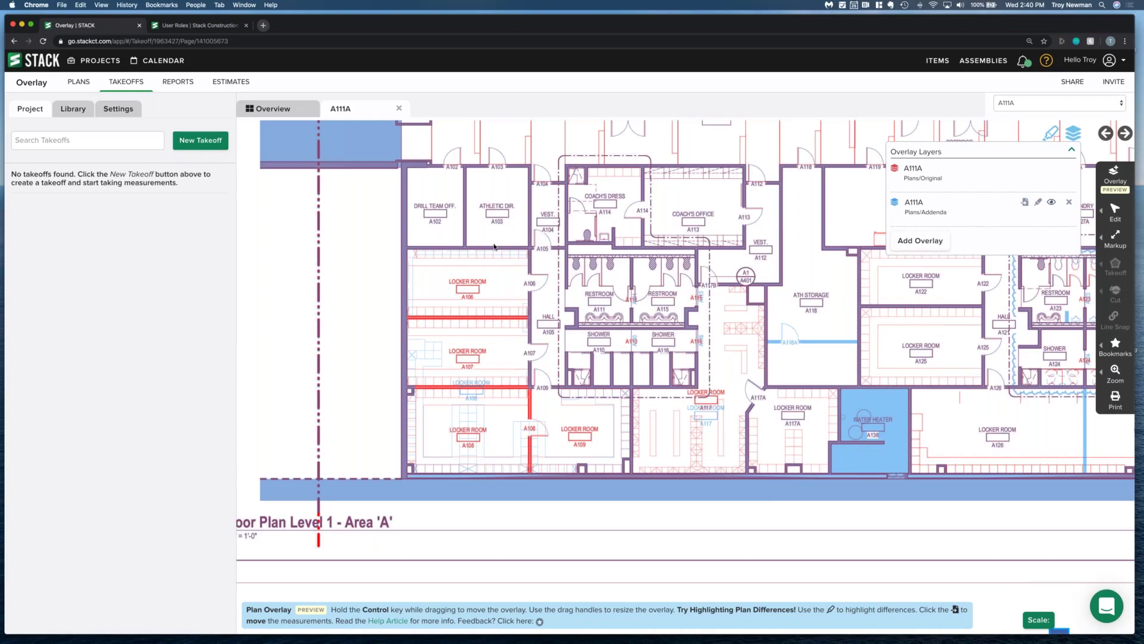
left_click(918, 241)
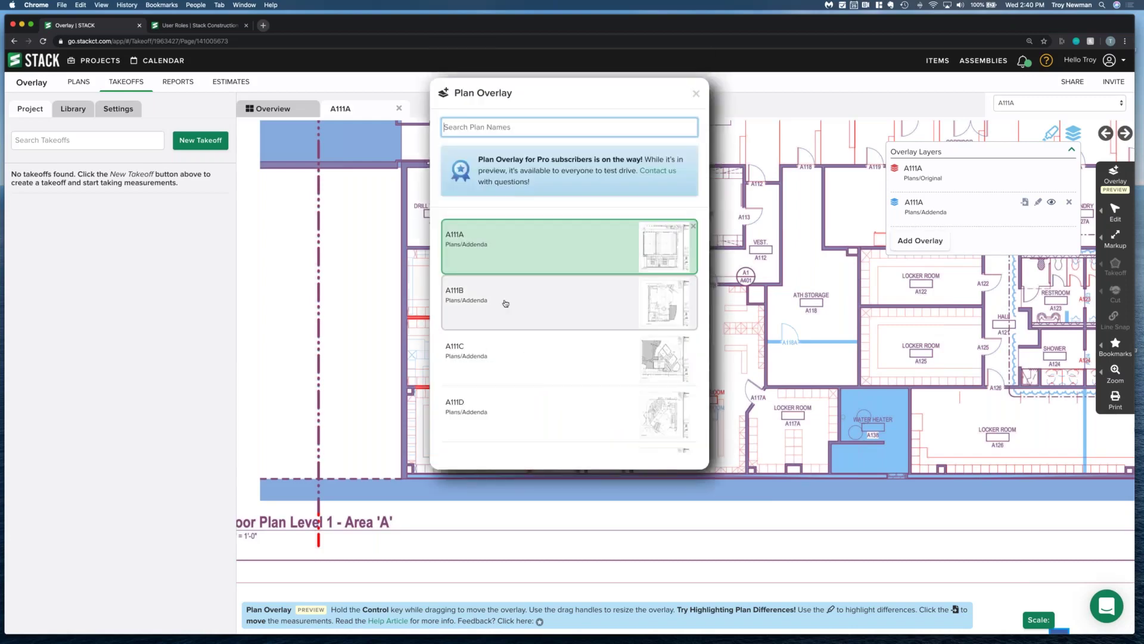
left_click(508, 303)
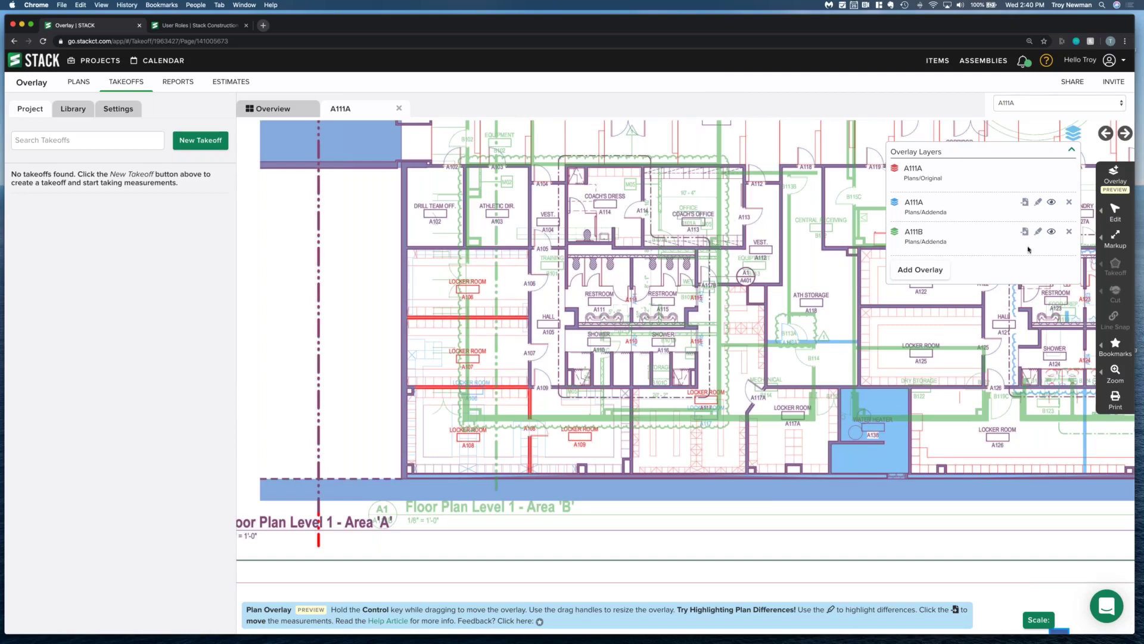
left_click(896, 234)
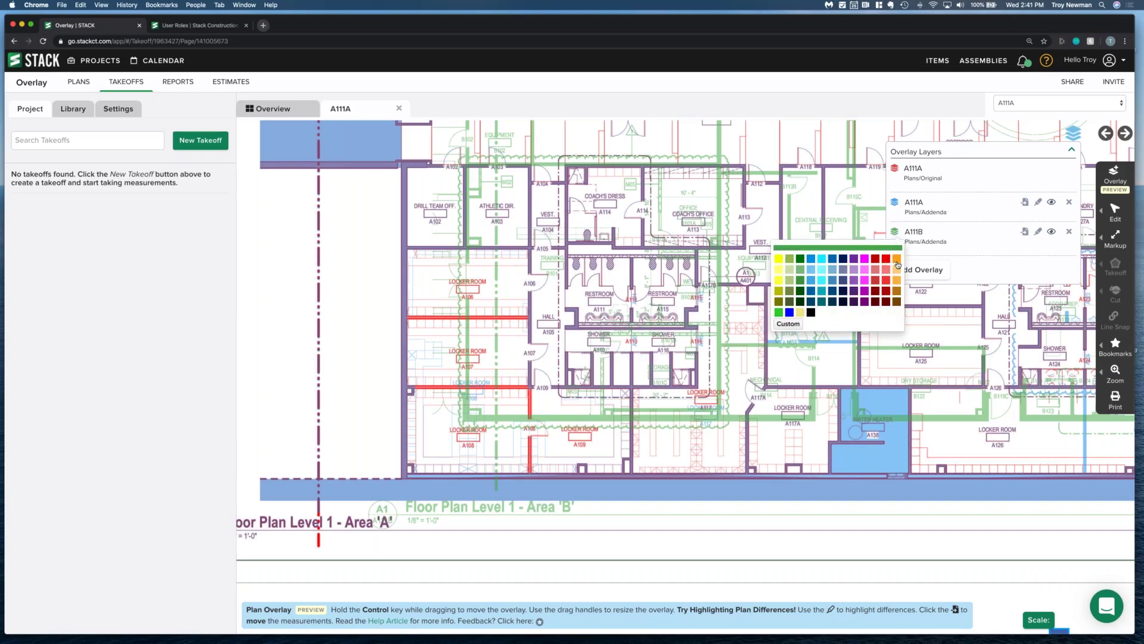
left_click(898, 260)
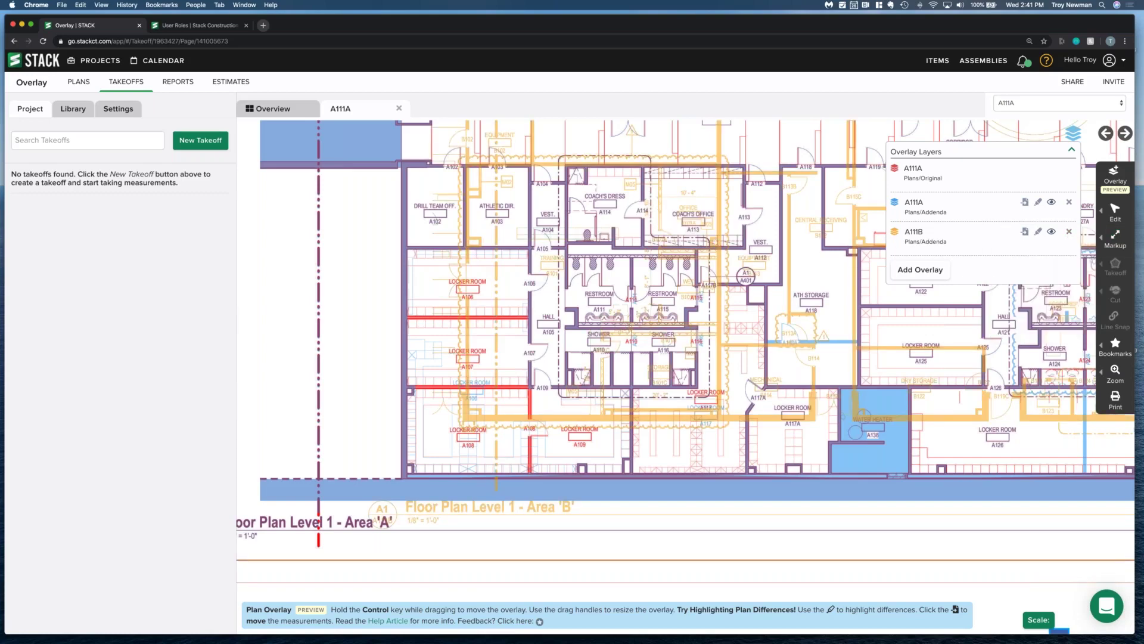
- Hide the A111B overlay layer and remove it from the overlay layers
left_click(1052, 233)
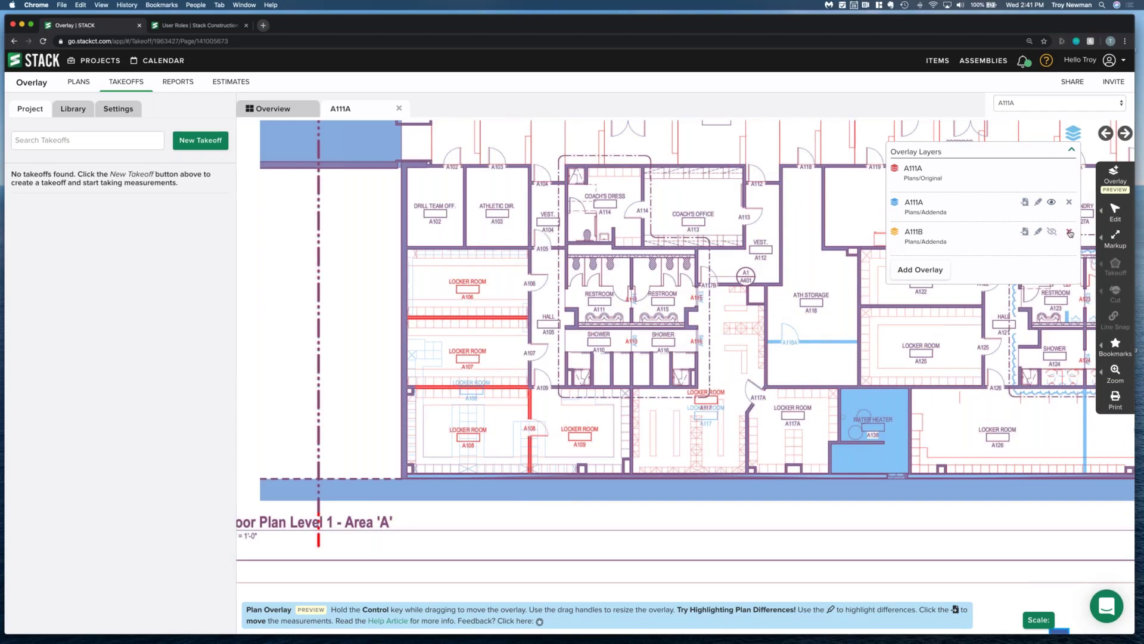
left_click(1070, 233)
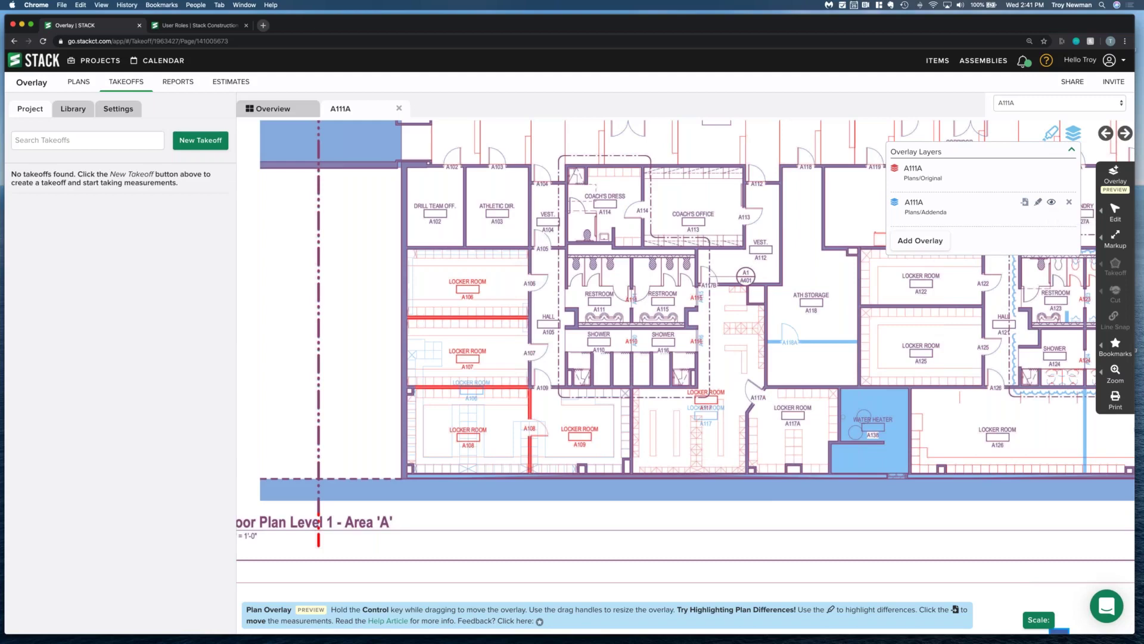
- Try to highlight the differences between the original A111A plan and its Addenda overlay, choosing to wait for the unresponsive page
left_click(1038, 202)
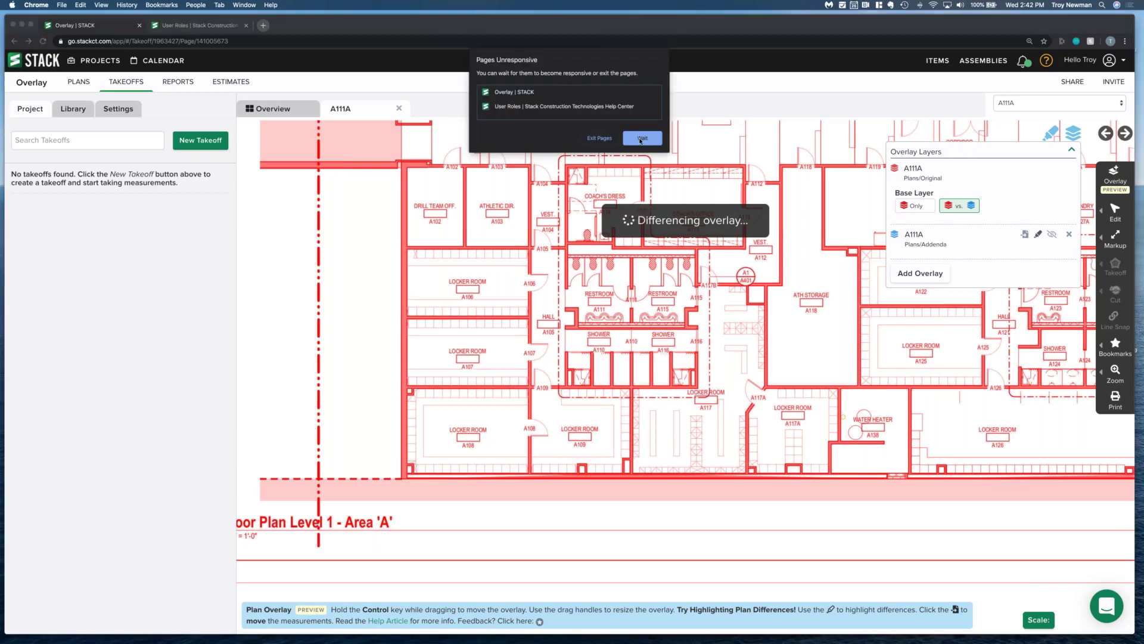
left_click(641, 140)
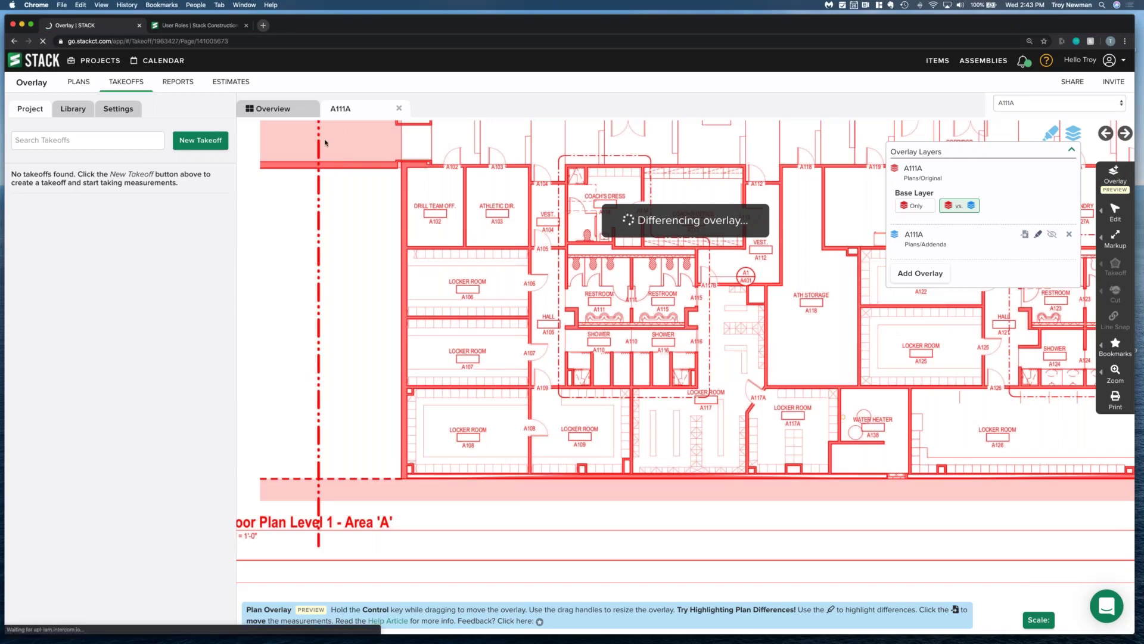
- Reopen STACK at go.stackct.com in a new browser tab
type("ck")
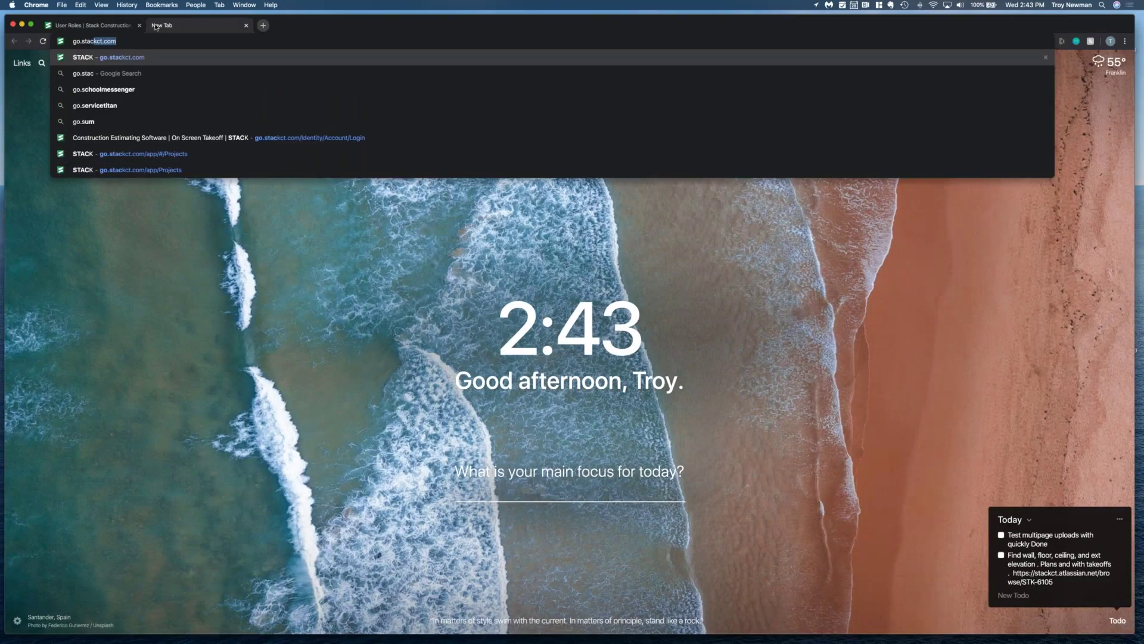
- Go to go.stackct.com and open the Overlay project from the project list
key("Return")
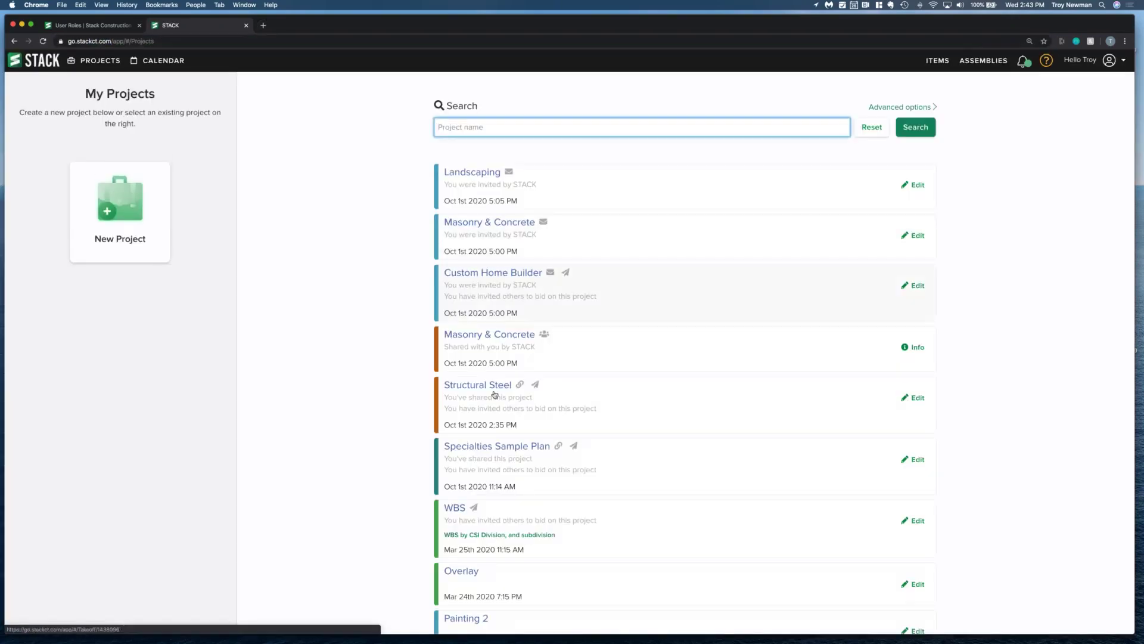
scroll(494, 393, "down", 1)
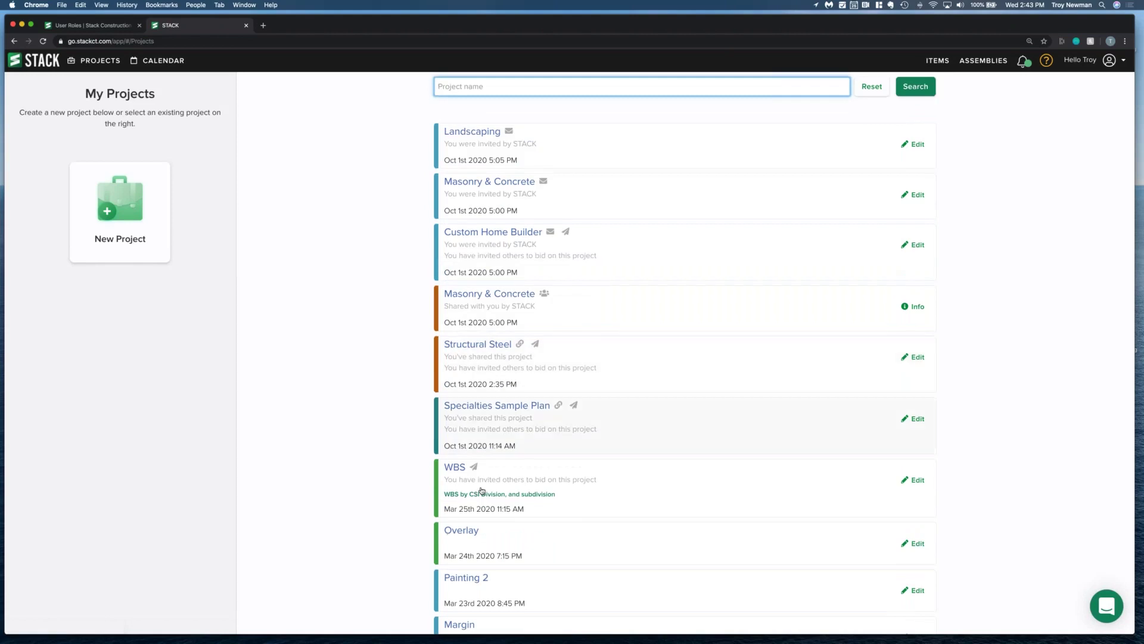
scroll(481, 490, "down", 1)
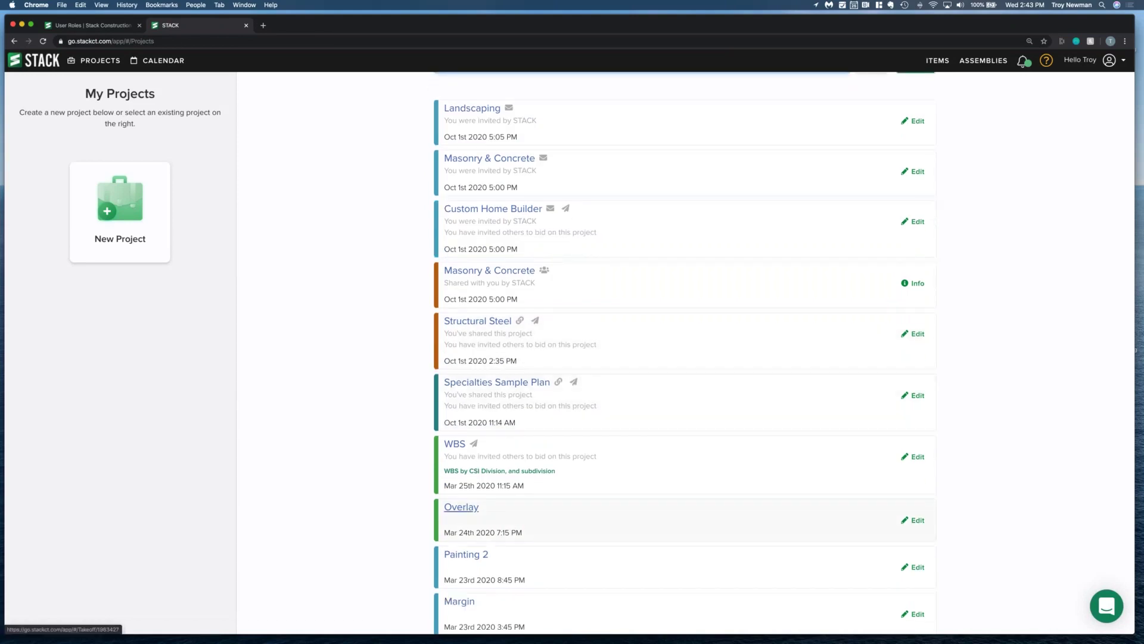
left_click(462, 508)
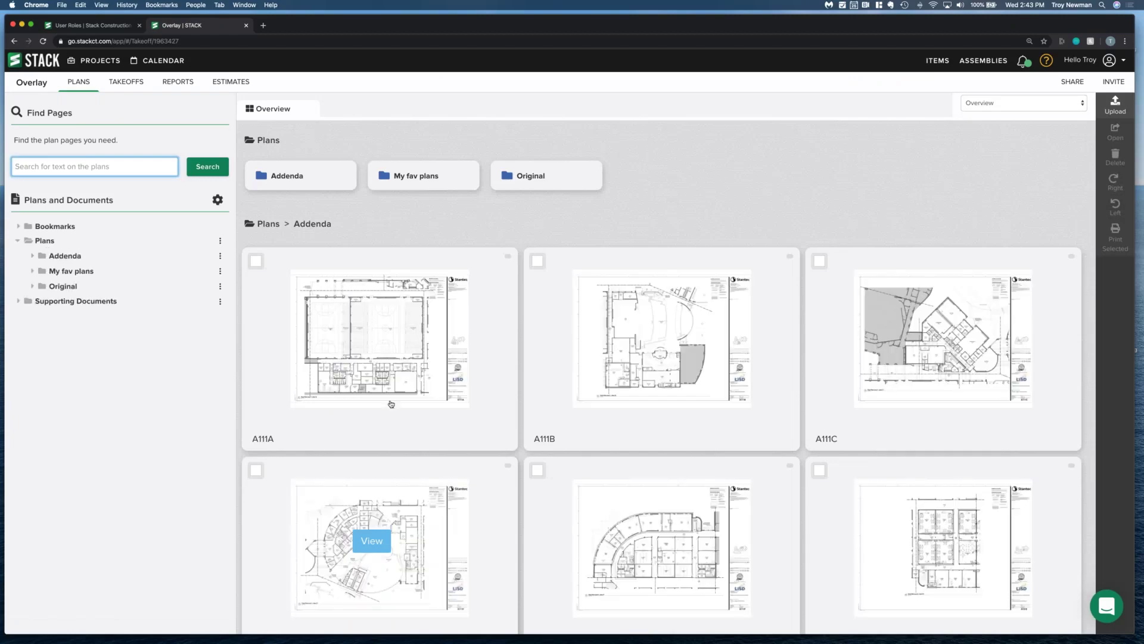
- Switch the project to its takeoffs and open plan A111A from the Original folder
scroll(391, 409, "down", 5)
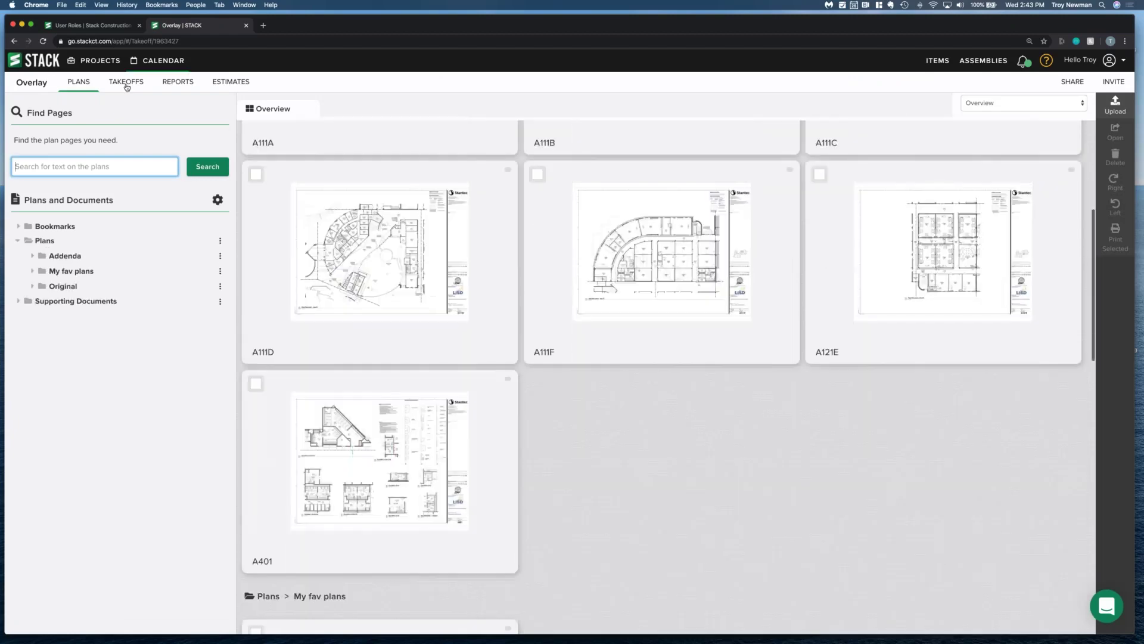
left_click(127, 81)
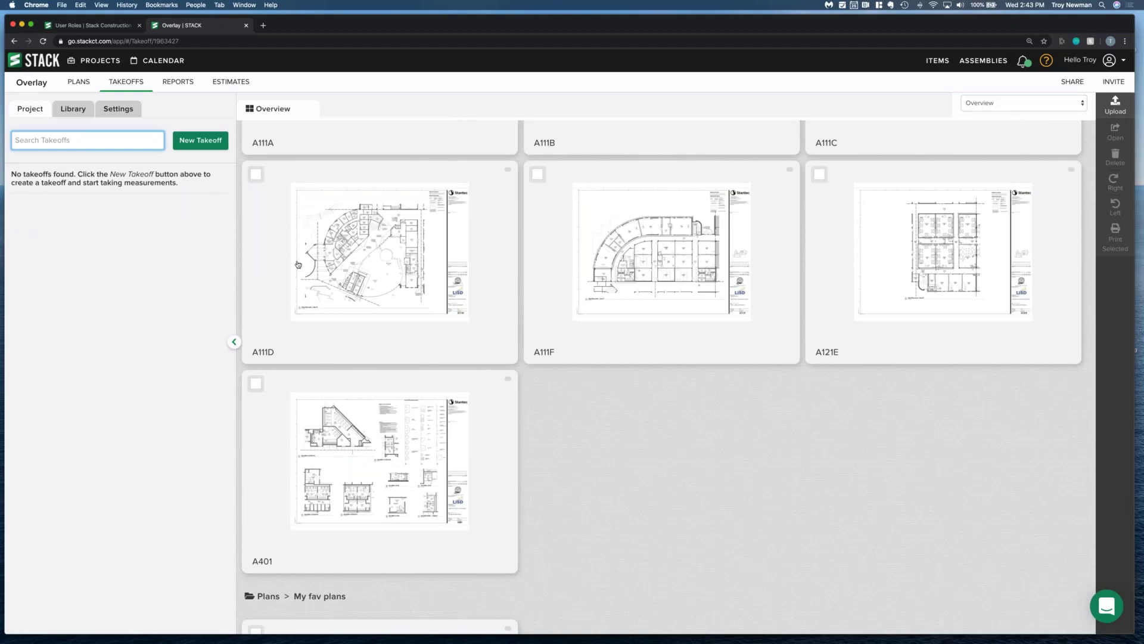
scroll(316, 269, "up", 4)
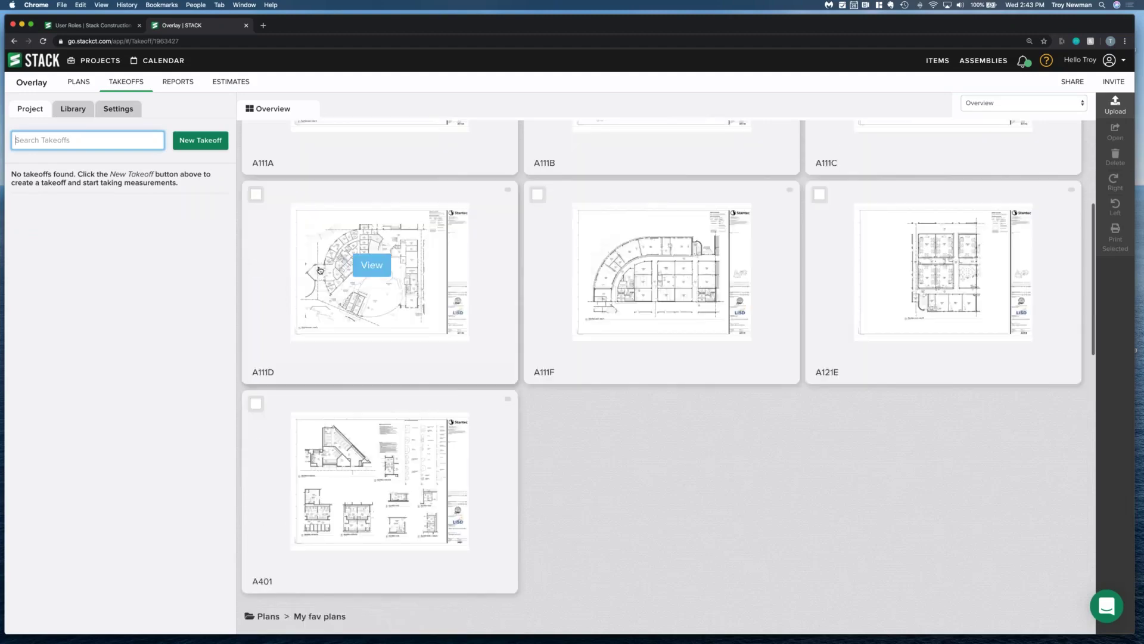
scroll(320, 270, "up", 1)
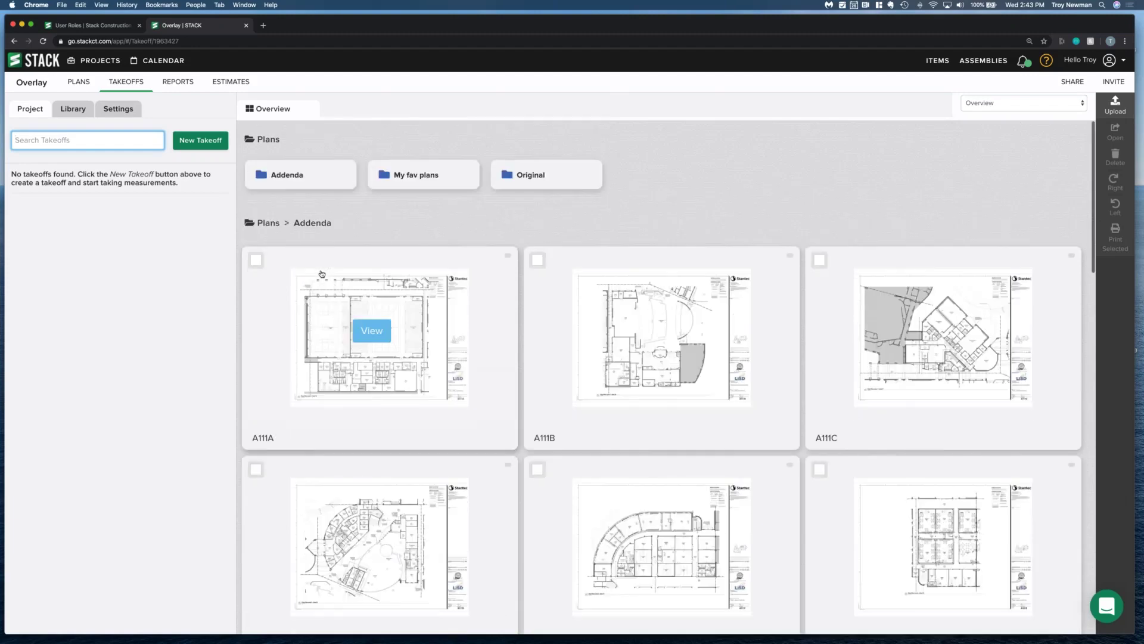
scroll(322, 274, "down", 10)
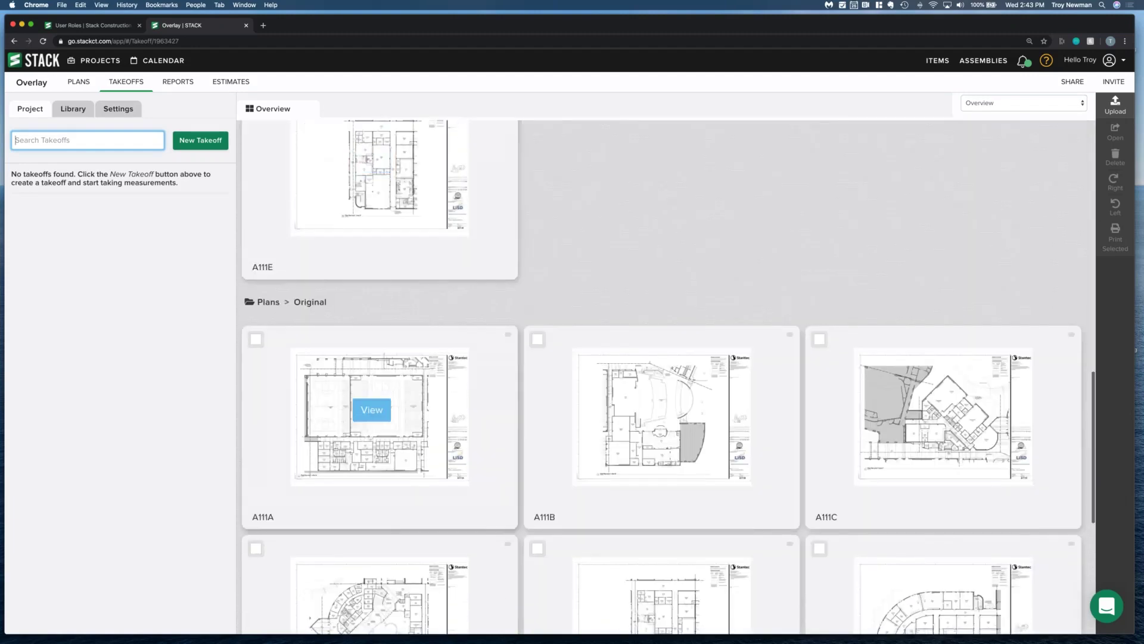
left_click(383, 409)
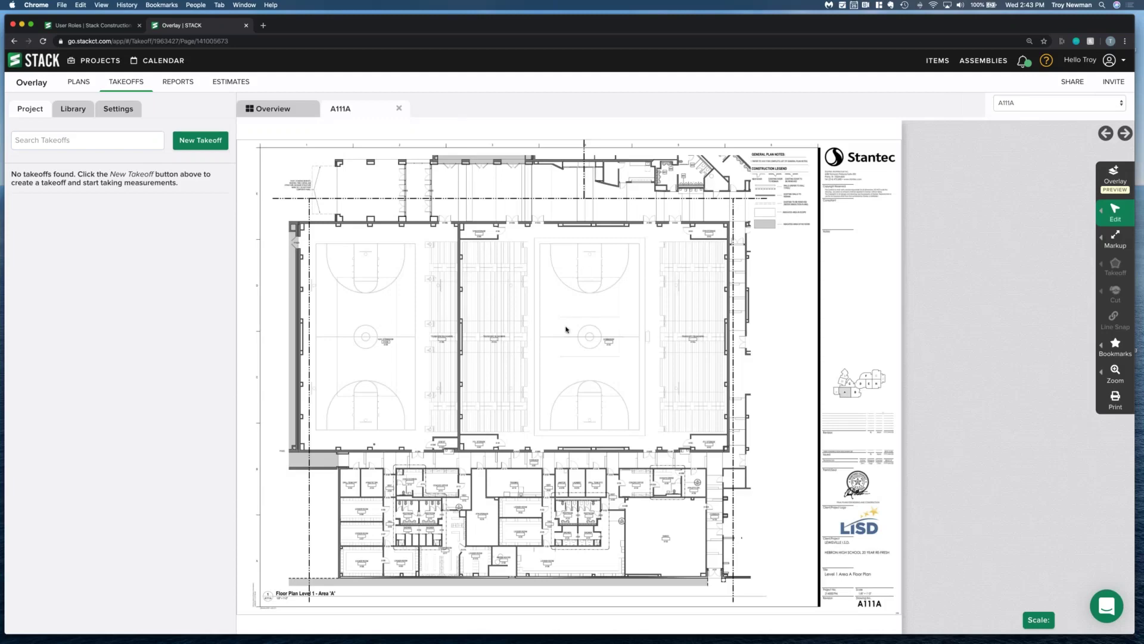
- Highlight a large rectangle in yellow over the gymnasiums and adjoining rooms on plan A111A, and close the plan
left_click(1122, 247)
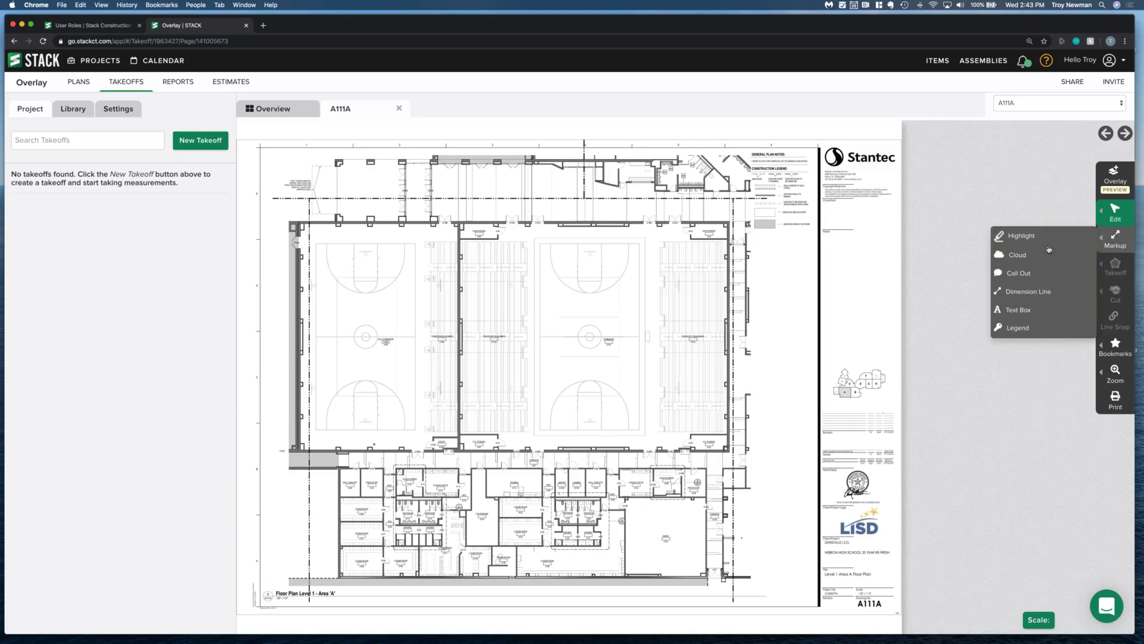
left_click(996, 232)
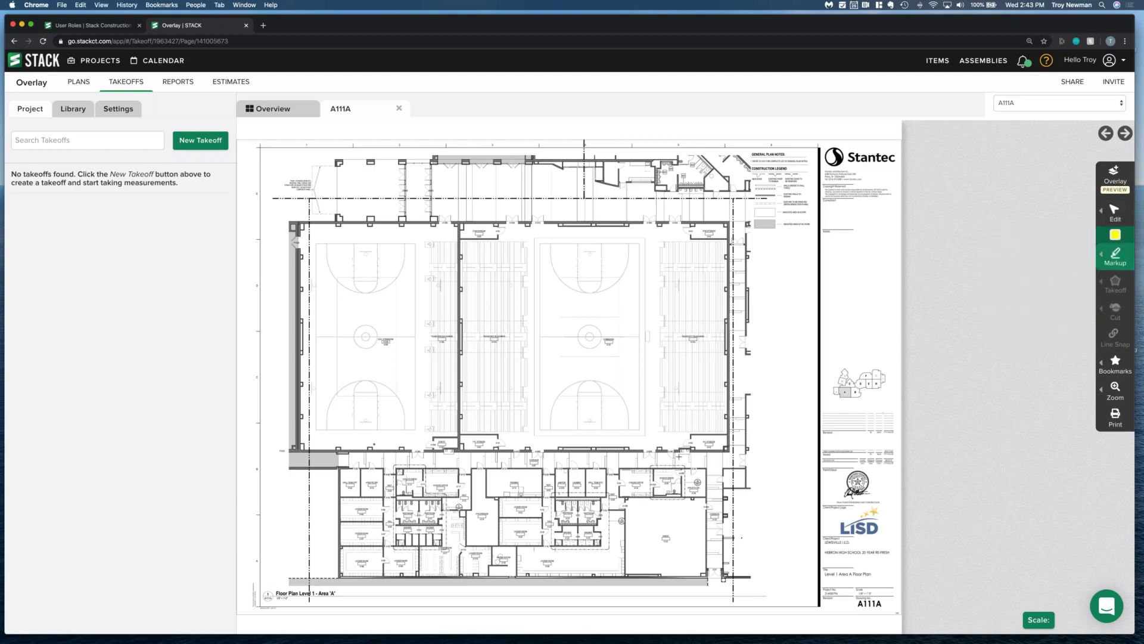
left_click_drag(781, 526, 784, 526)
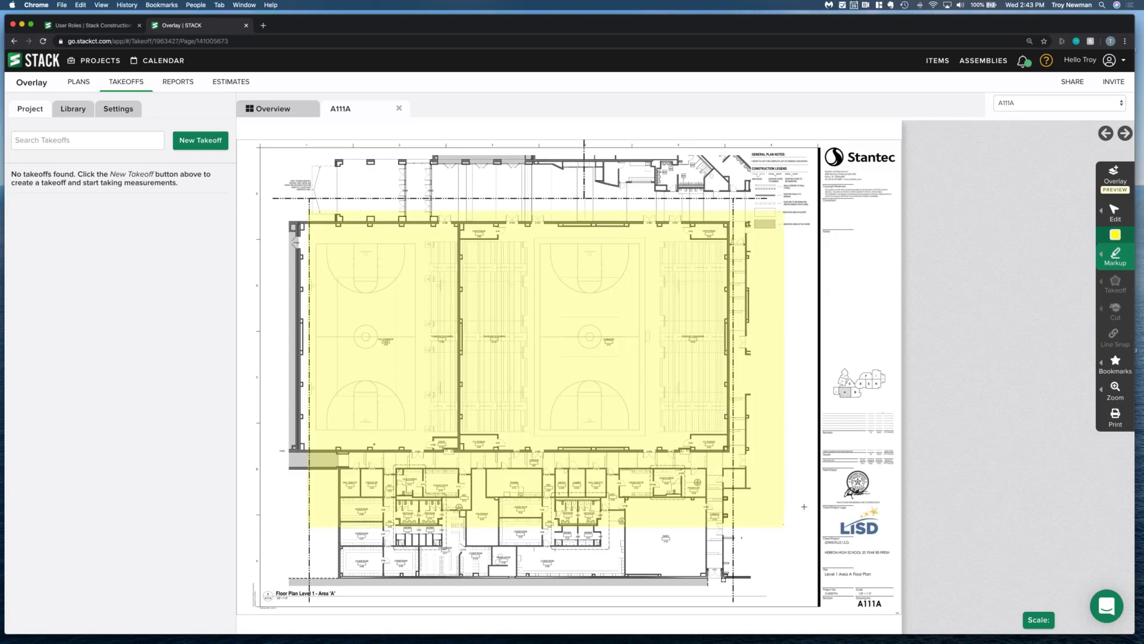
left_click(399, 110)
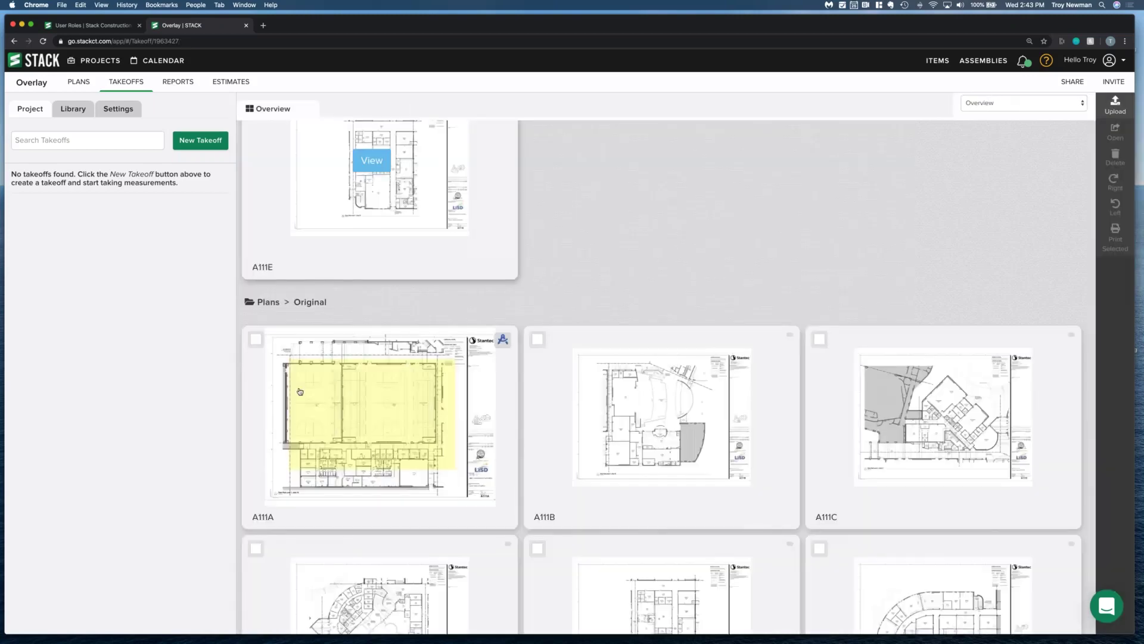
mouse_move(358, 416)
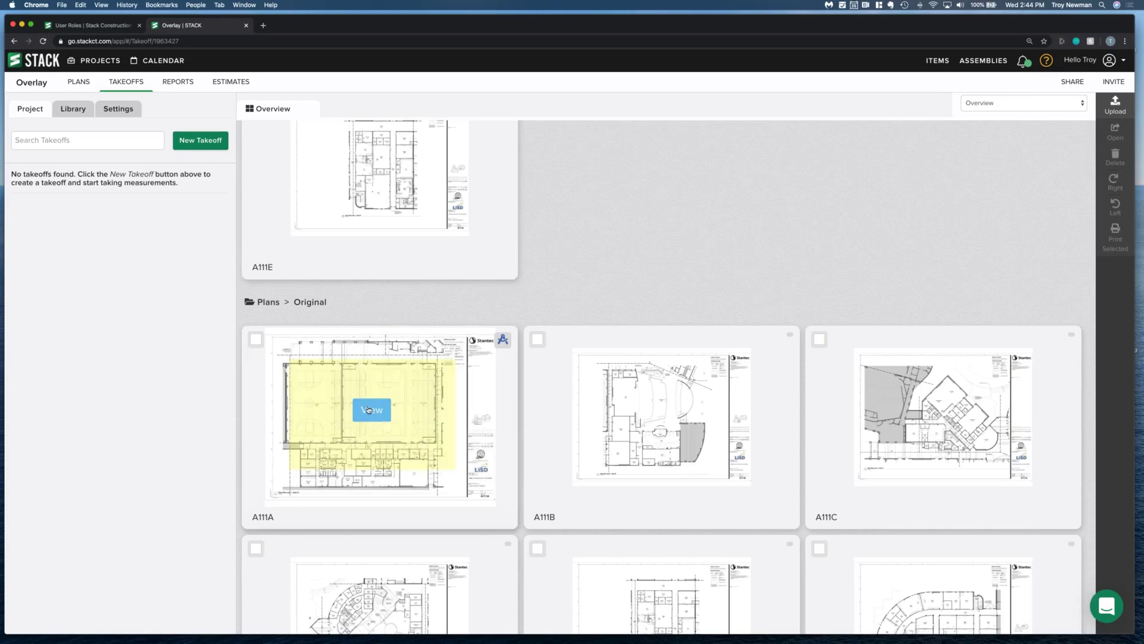
- Overlay the Addenda version of A111A on the Original A111A plan and move the measurements to the Addenda layer
left_click(369, 410)
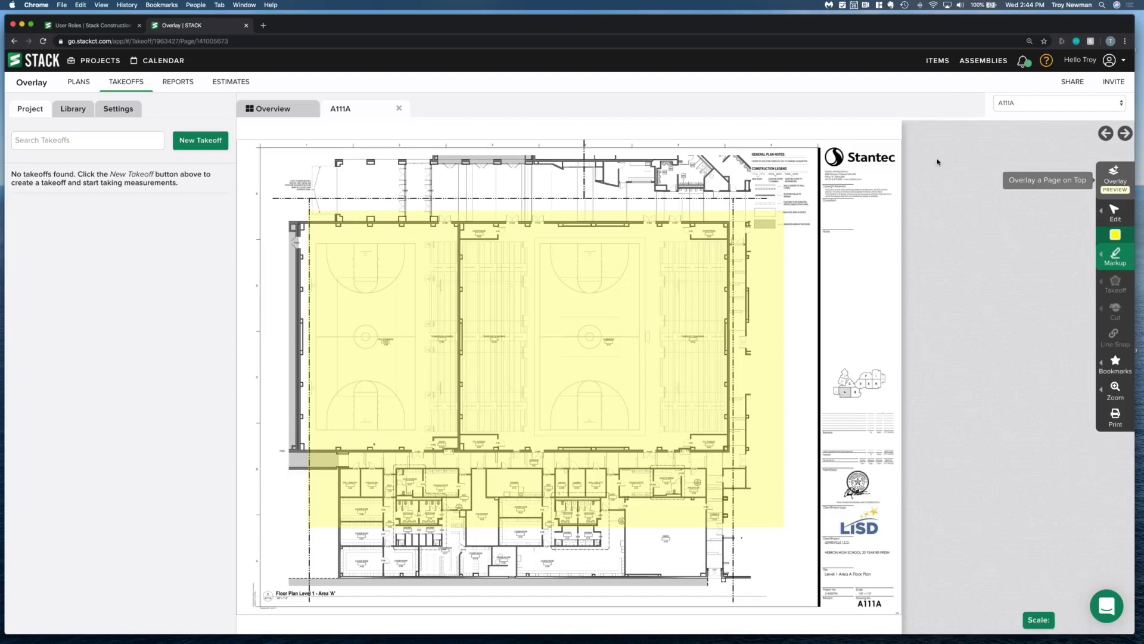
left_click(1114, 176)
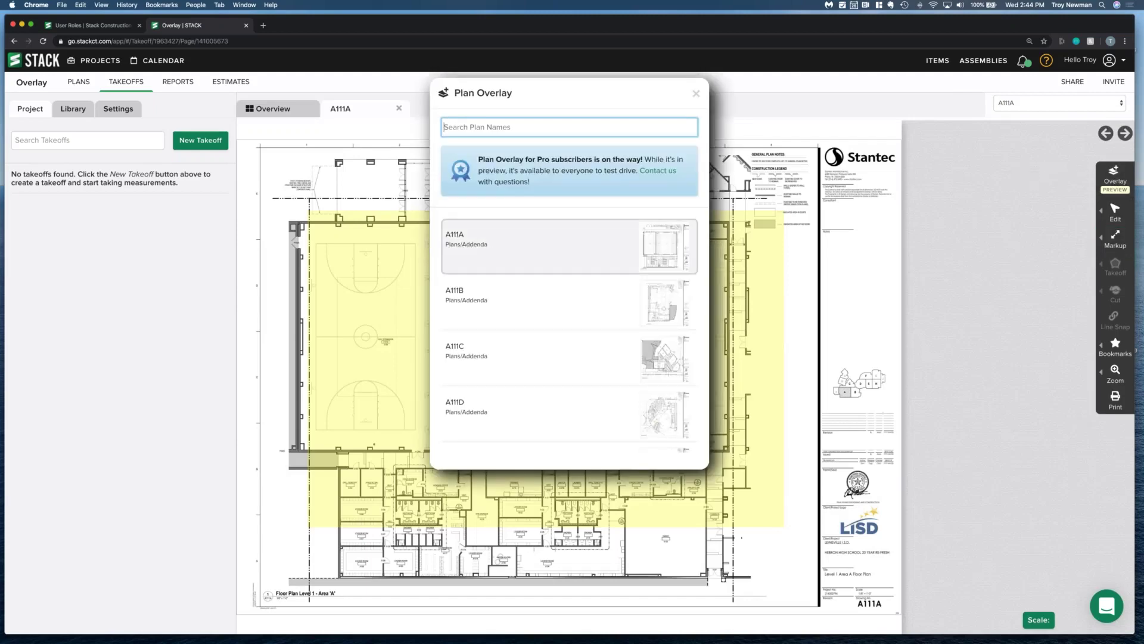
left_click(569, 247)
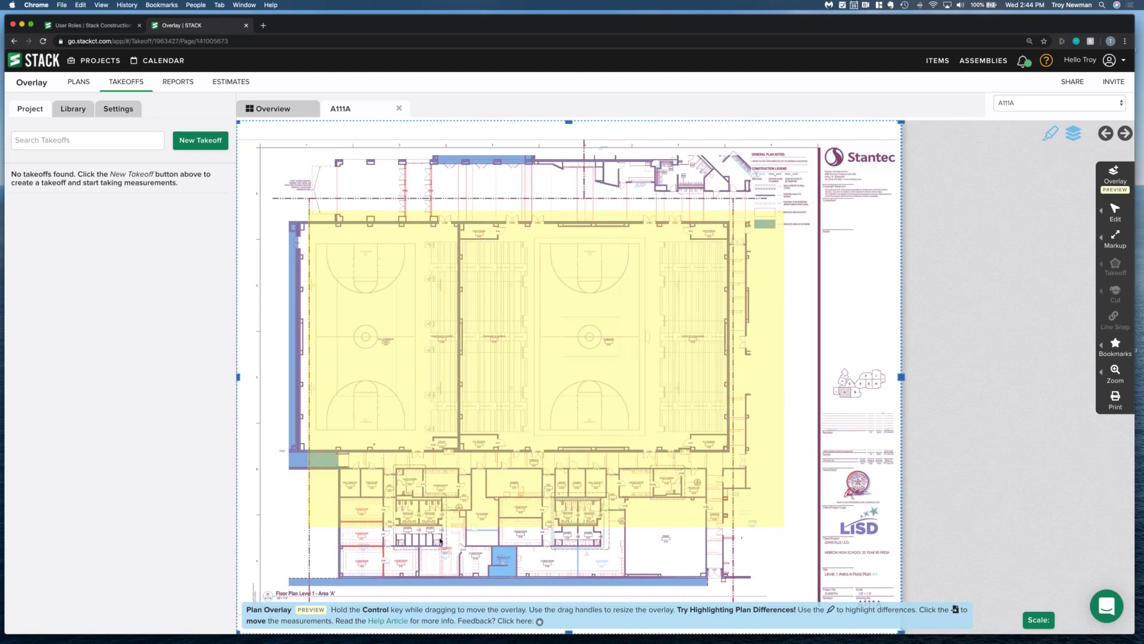
left_click(1075, 136)
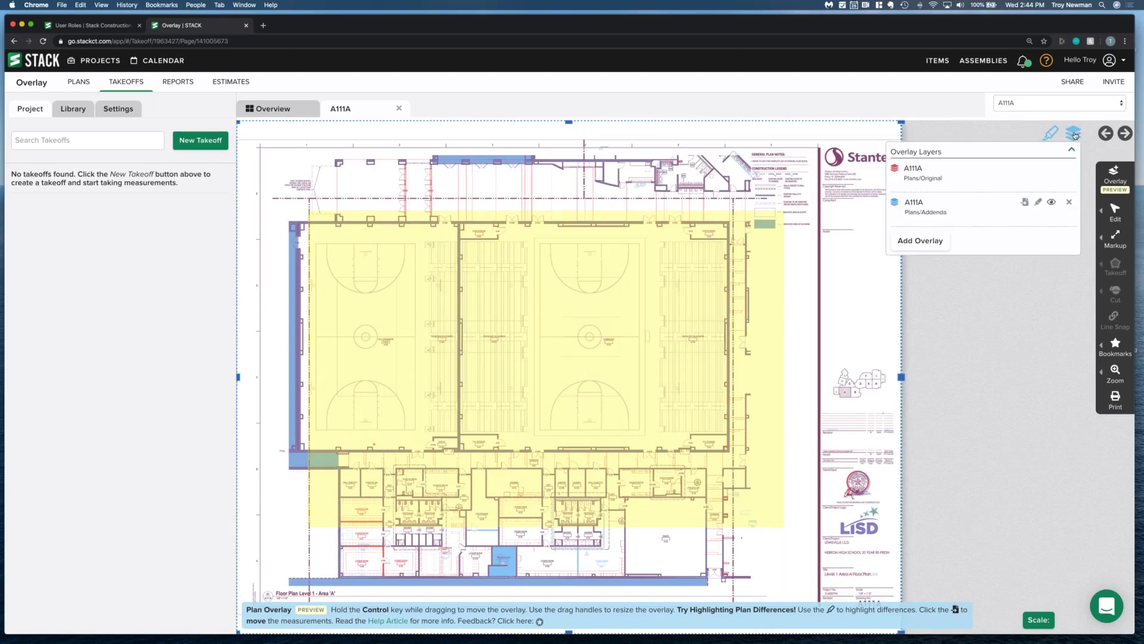
left_click(1025, 203)
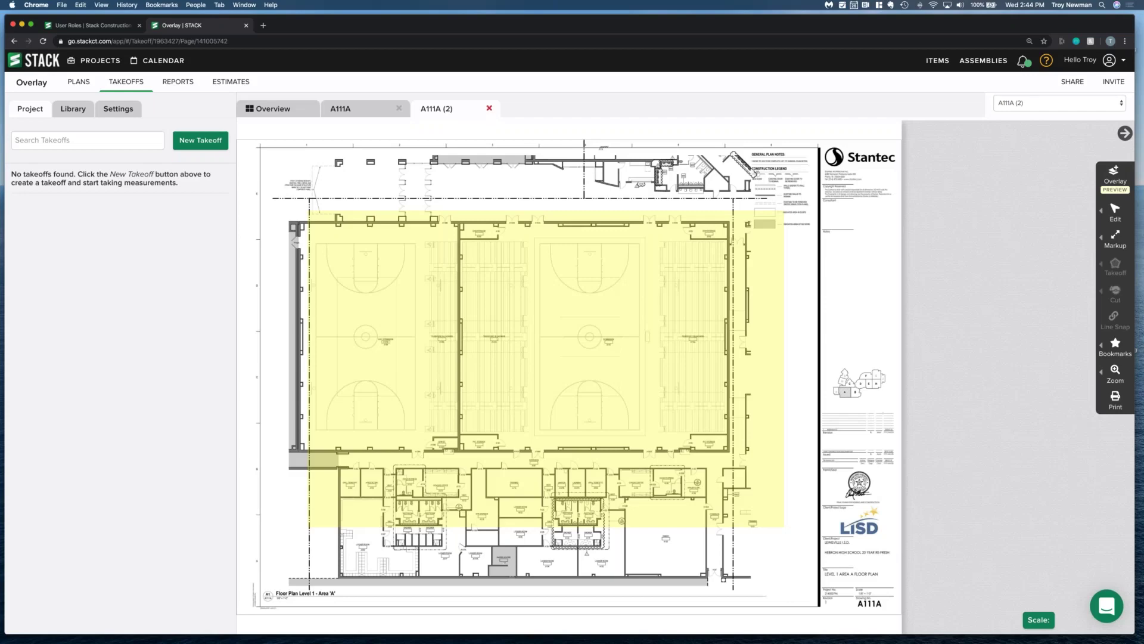
- Close both A111A plans and compare their thumbnails in the Addenda and Original folders for the highlight
left_click(489, 108)
left_click(398, 108)
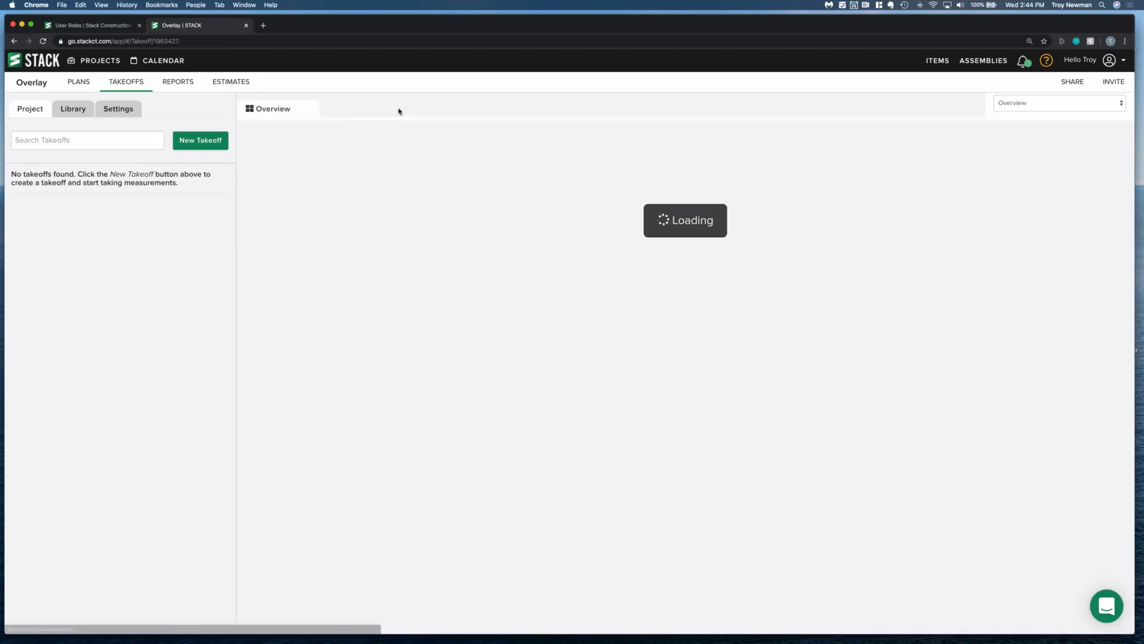
mouse_move(358, 402)
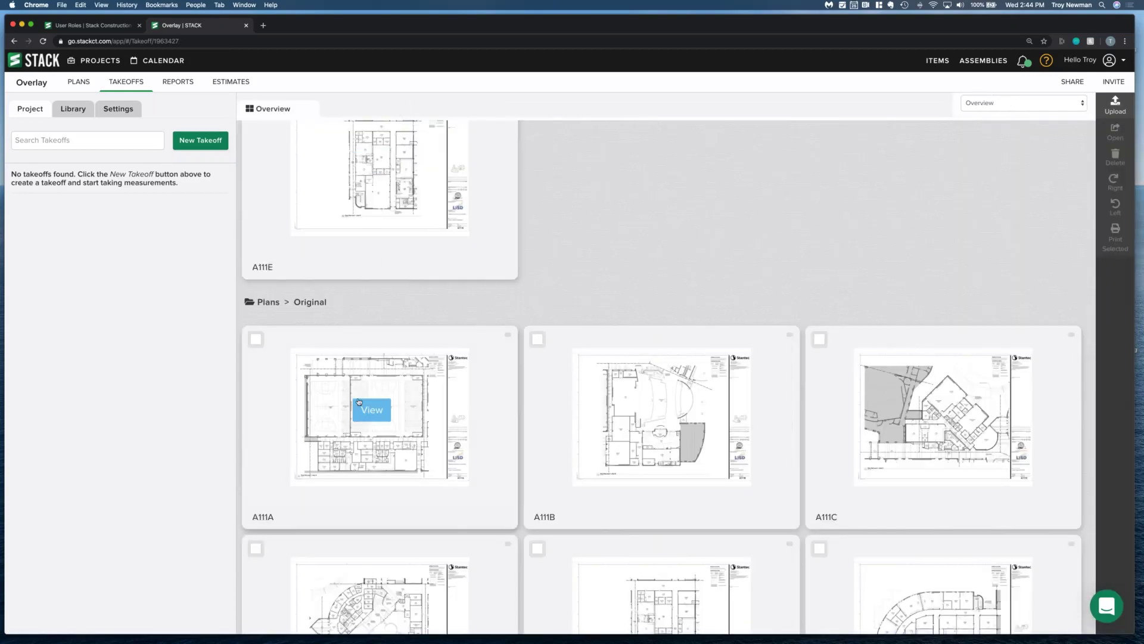
scroll(361, 400, "up", 7)
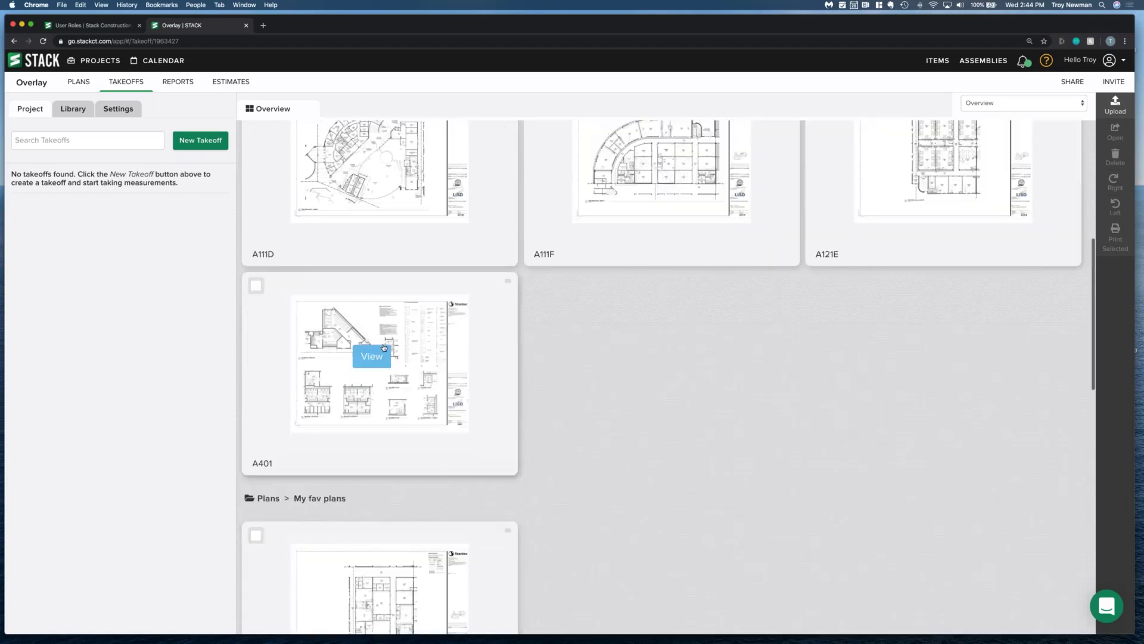
scroll(361, 399, "down", 12)
scroll(337, 297, "up", 5)
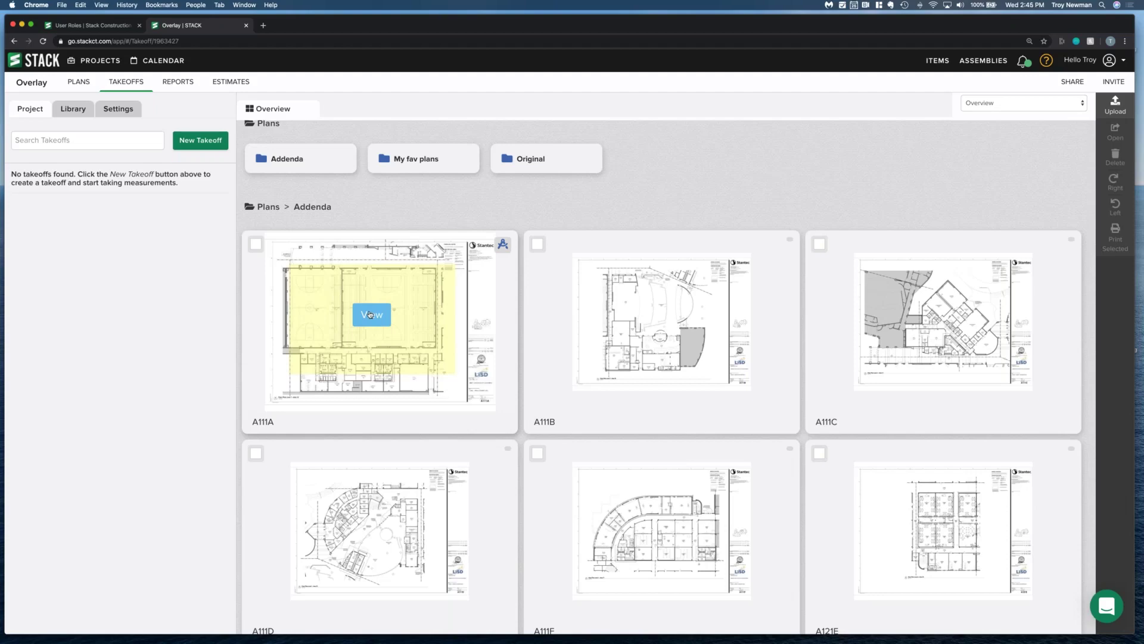
scroll(370, 315, "down", 20)
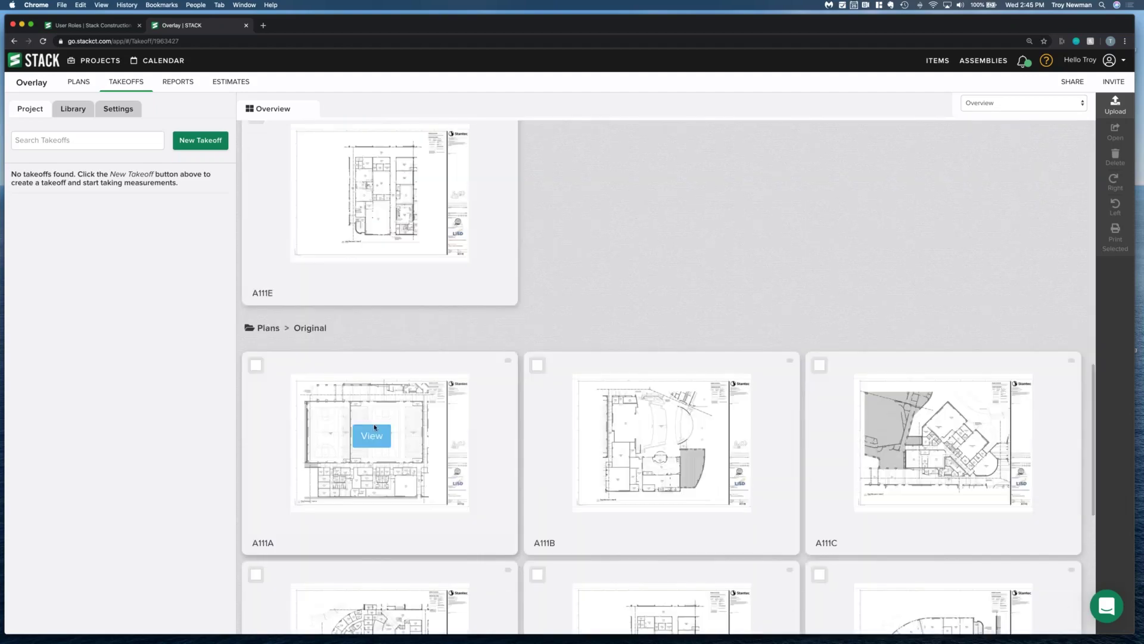
- Reopen the Original A111A plan and overlay the Addenda version of A111A on it
left_click(377, 434)
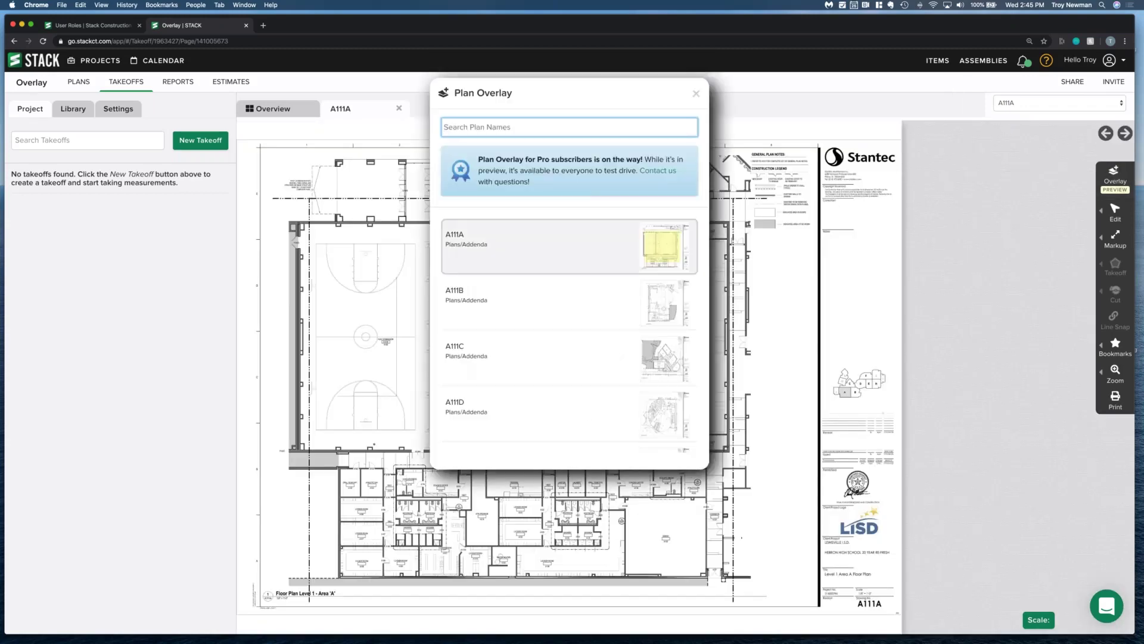
left_click(462, 244)
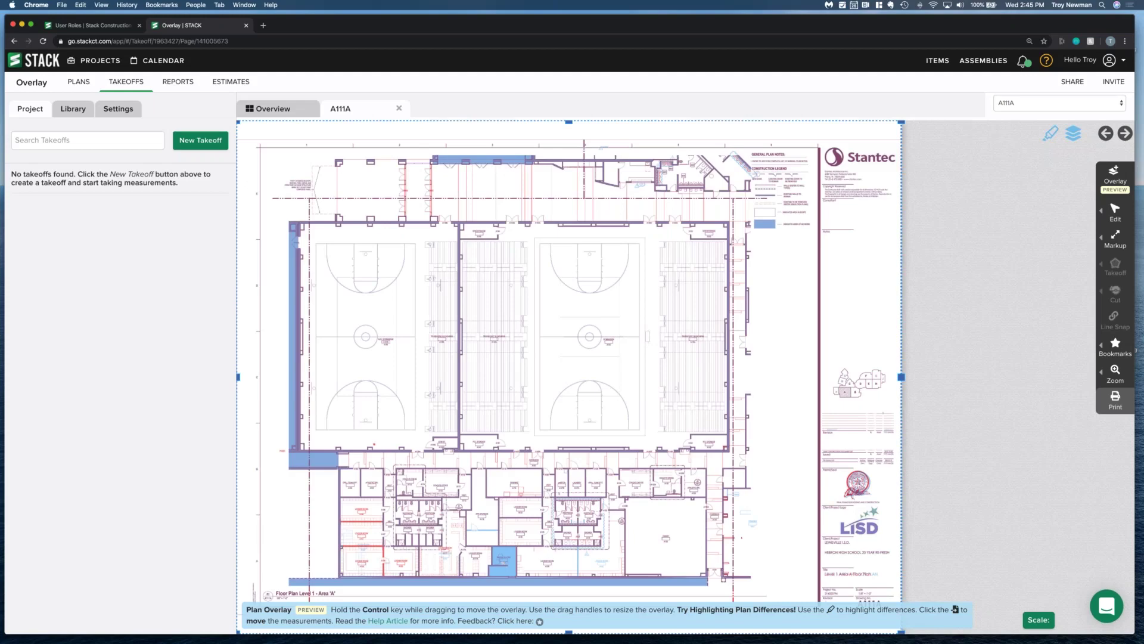
left_click(1115, 398)
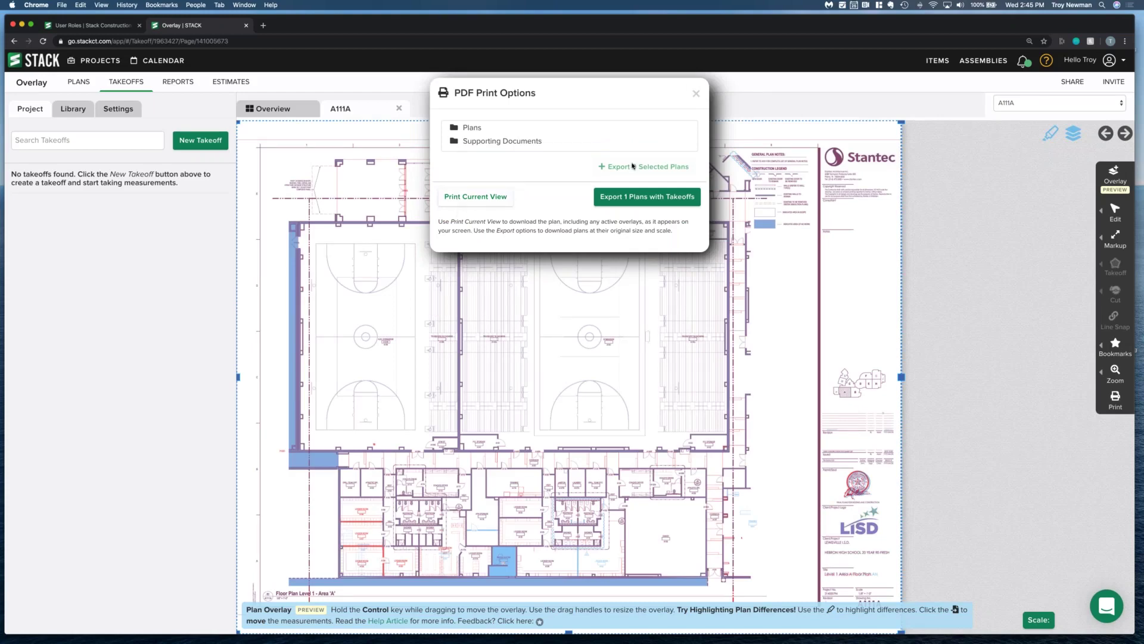
left_click(696, 93)
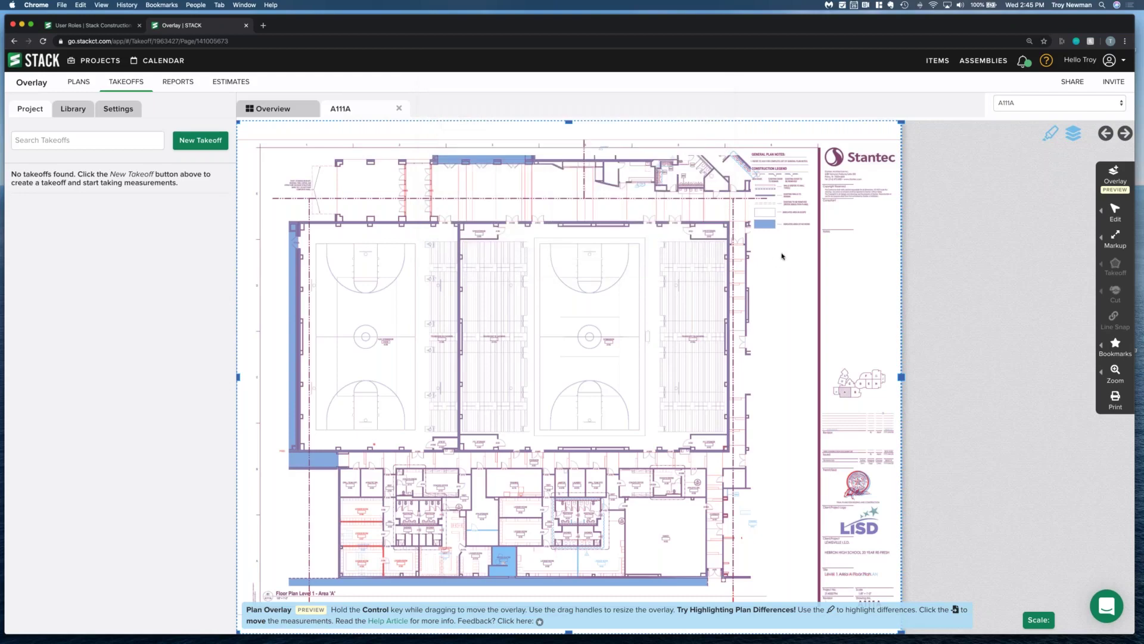
- Examine the overlay differences around the locker rooms on A111A and check the PDF print options for the current view
scroll(782, 256, "up", 3)
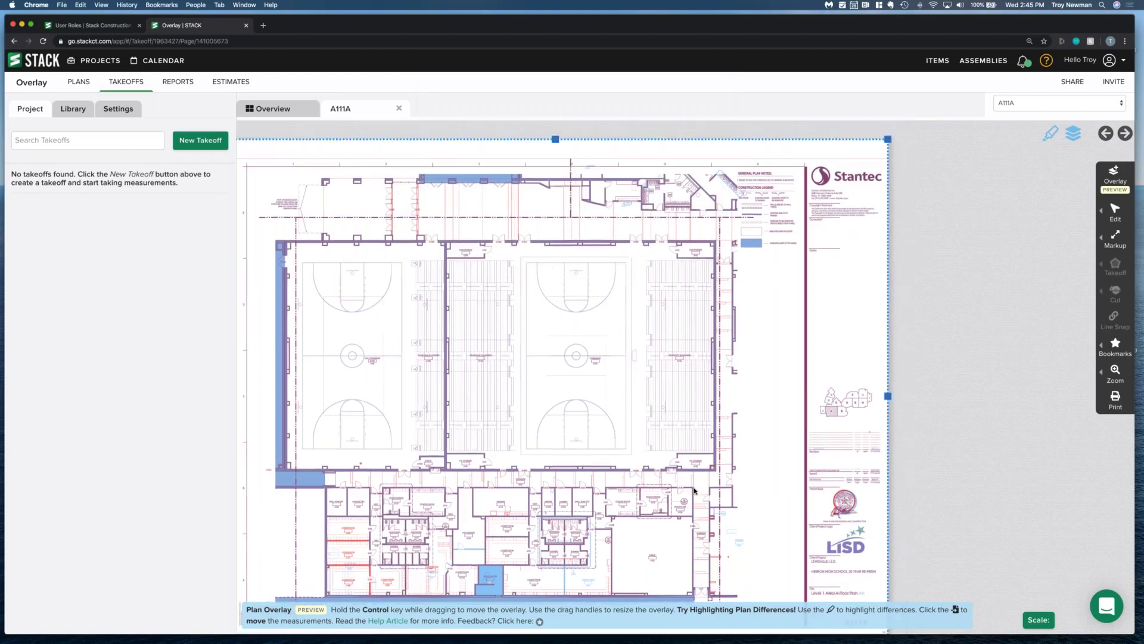
scroll(429, 486, "up", 2)
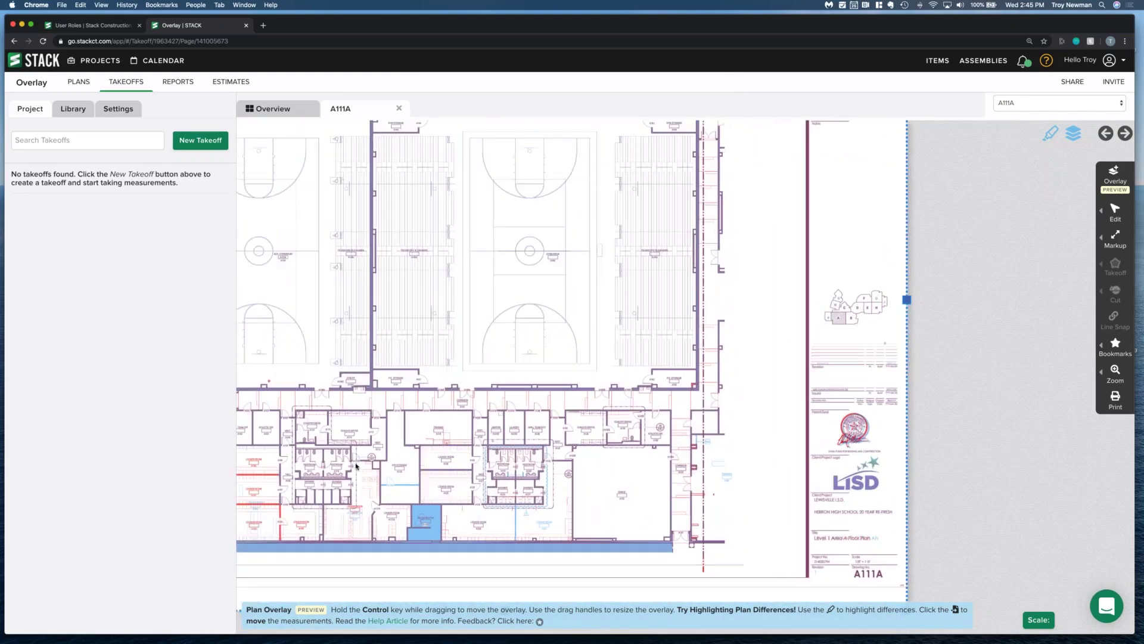
scroll(285, 454, "up", 3)
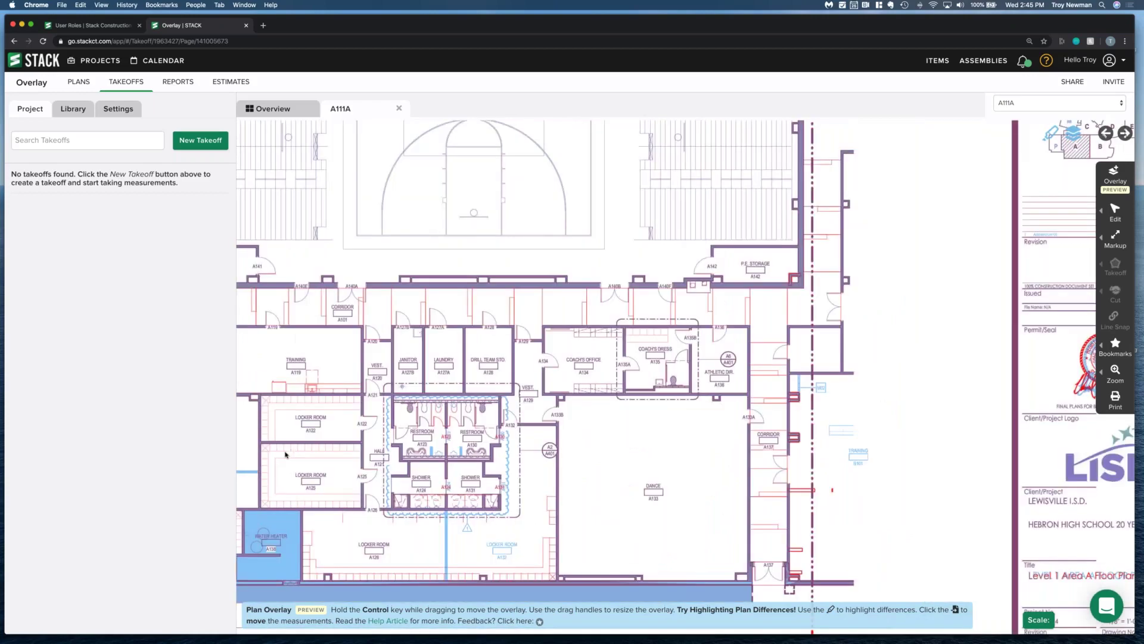
scroll(286, 454, "up", 4)
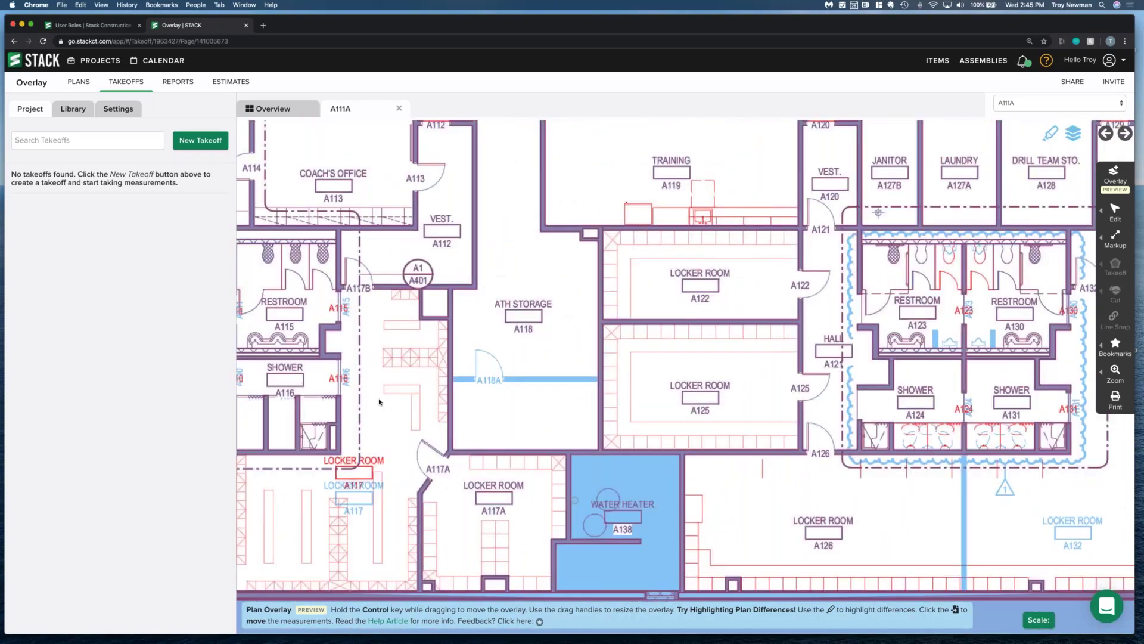
left_click_drag(379, 401, 416, 402)
left_click_drag(336, 476, 779, 426)
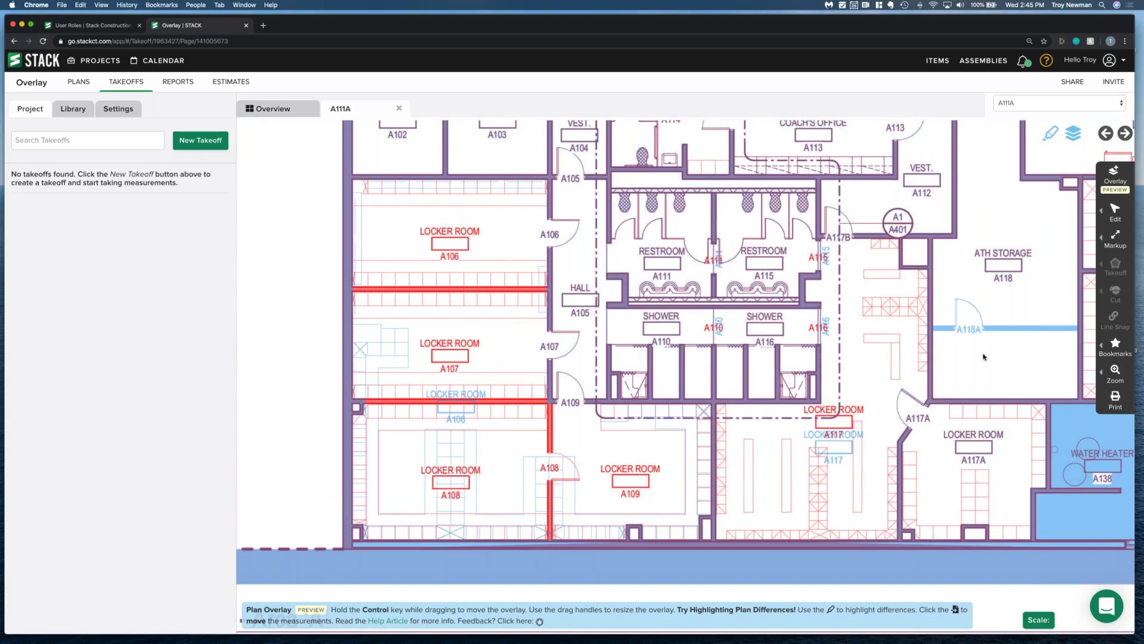
left_click(1122, 404)
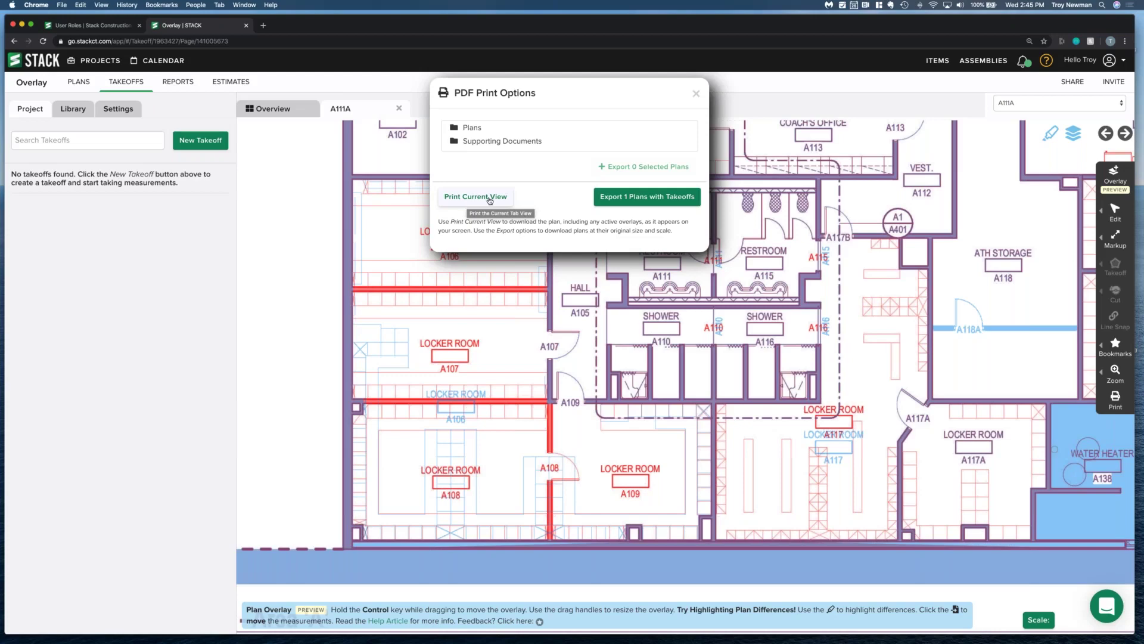
left_click(795, 255)
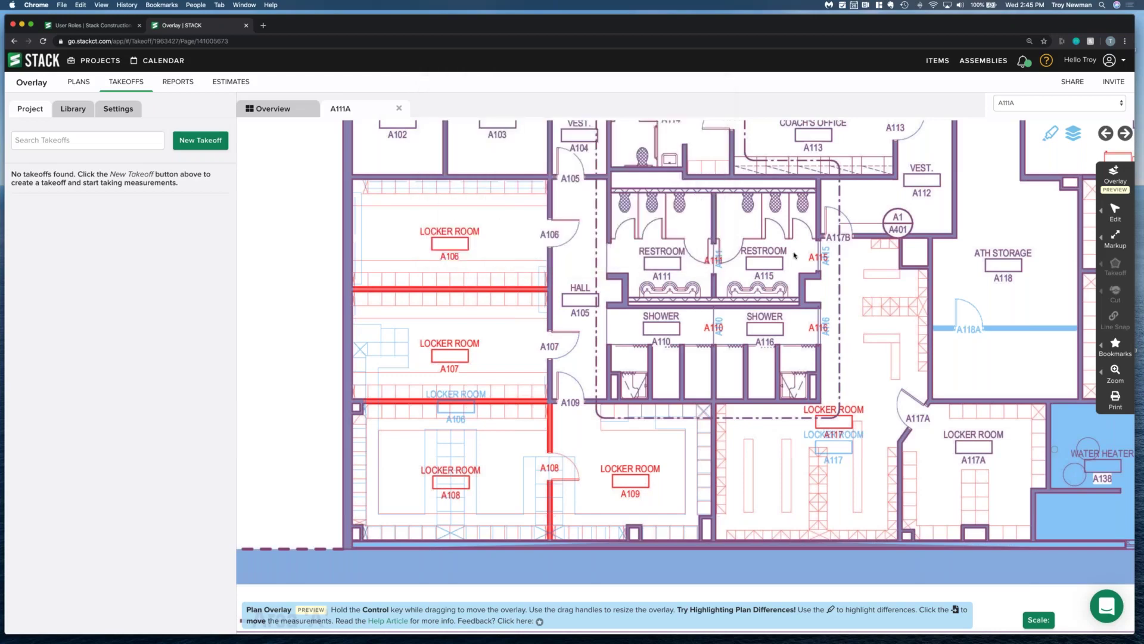
- Return to the full A111A sheet and remove the Addenda overlay layer from the Original plan
scroll(790, 256, "down", 5)
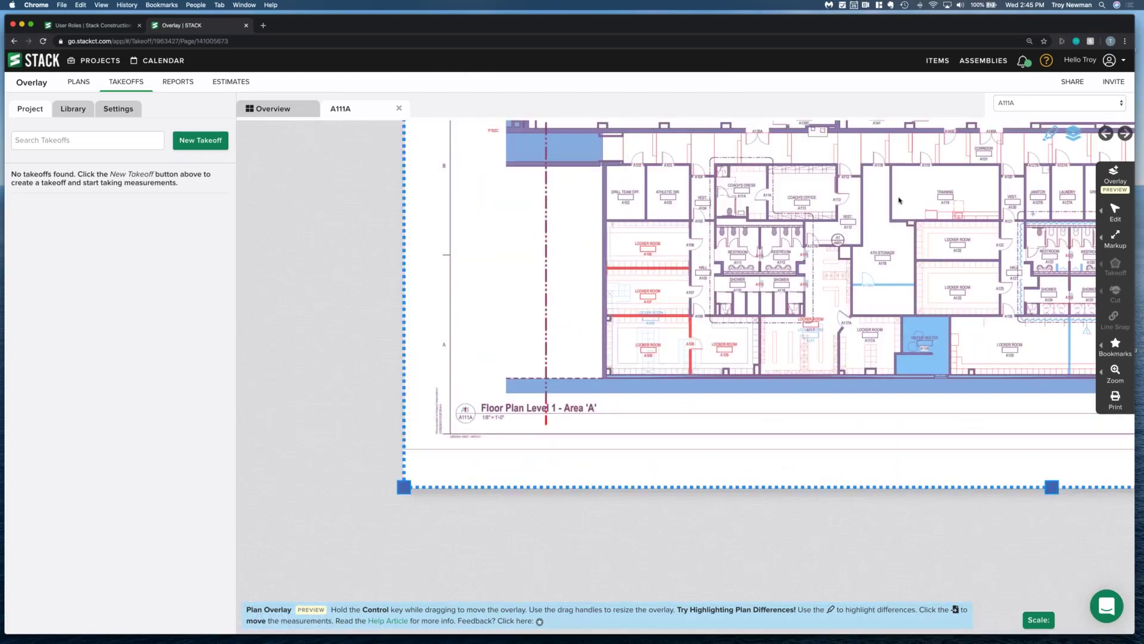
scroll(899, 200, "down", 2)
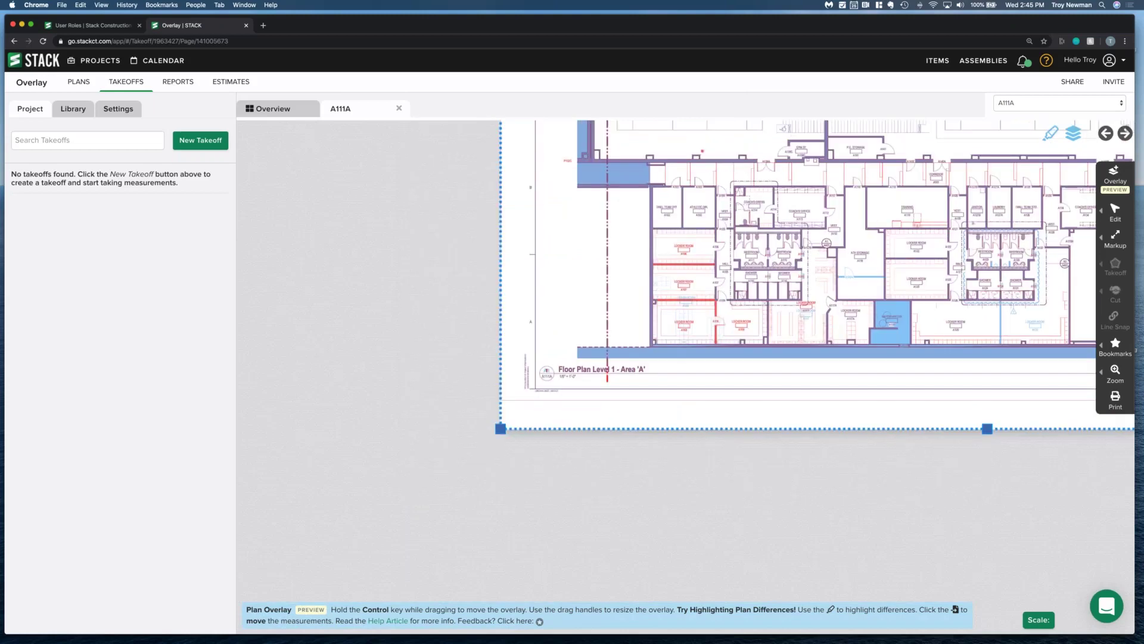
scroll(825, 191, "up", 4)
scroll(825, 191, "down", 5)
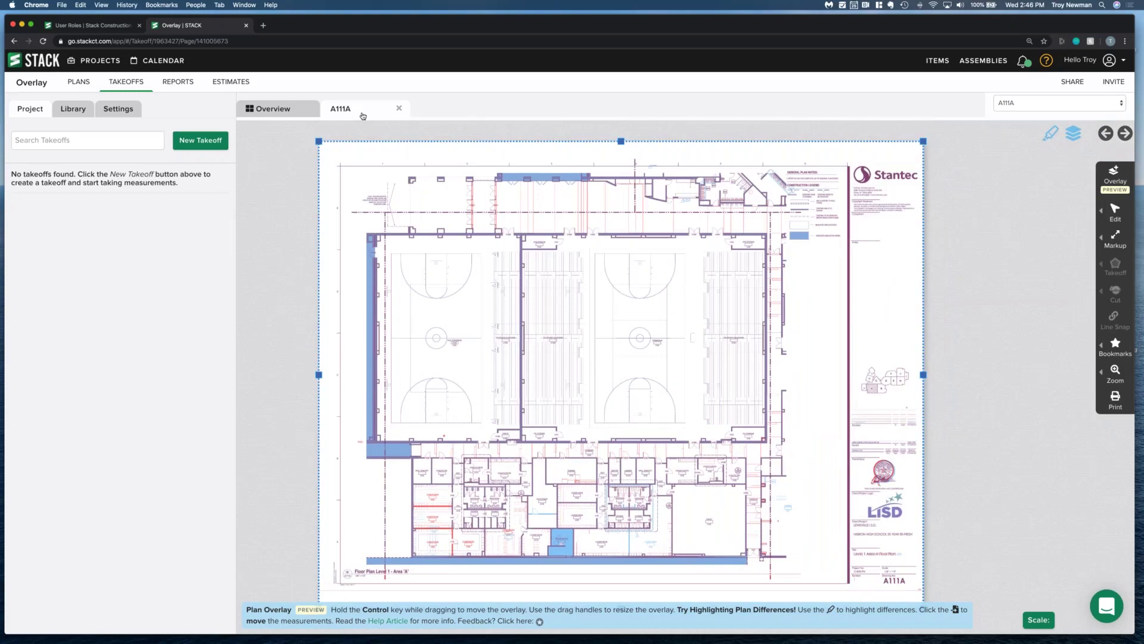
left_click(1073, 133)
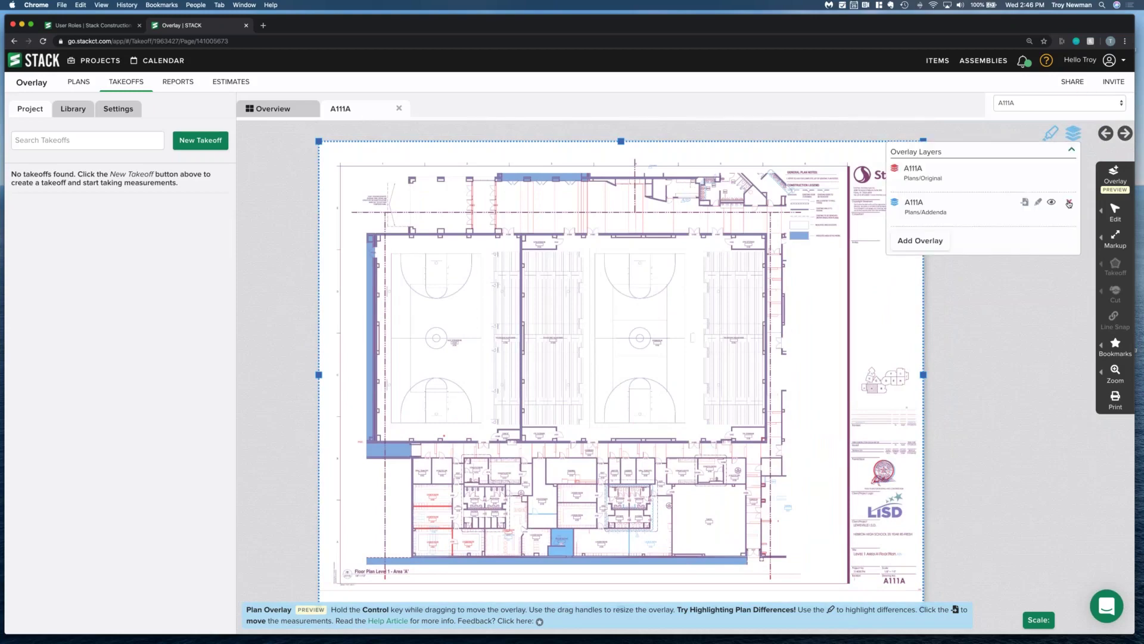
left_click(1069, 204)
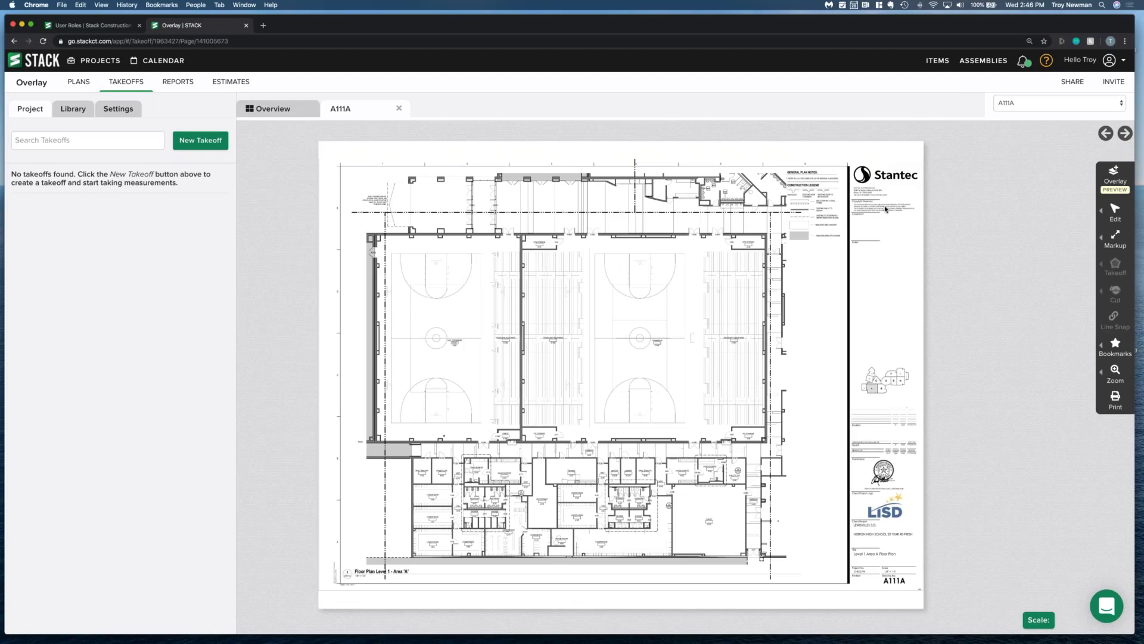
- Browse the STACK Assemblies library down to the Installers folder under 23 00 00 - HVAC
left_click(983, 62)
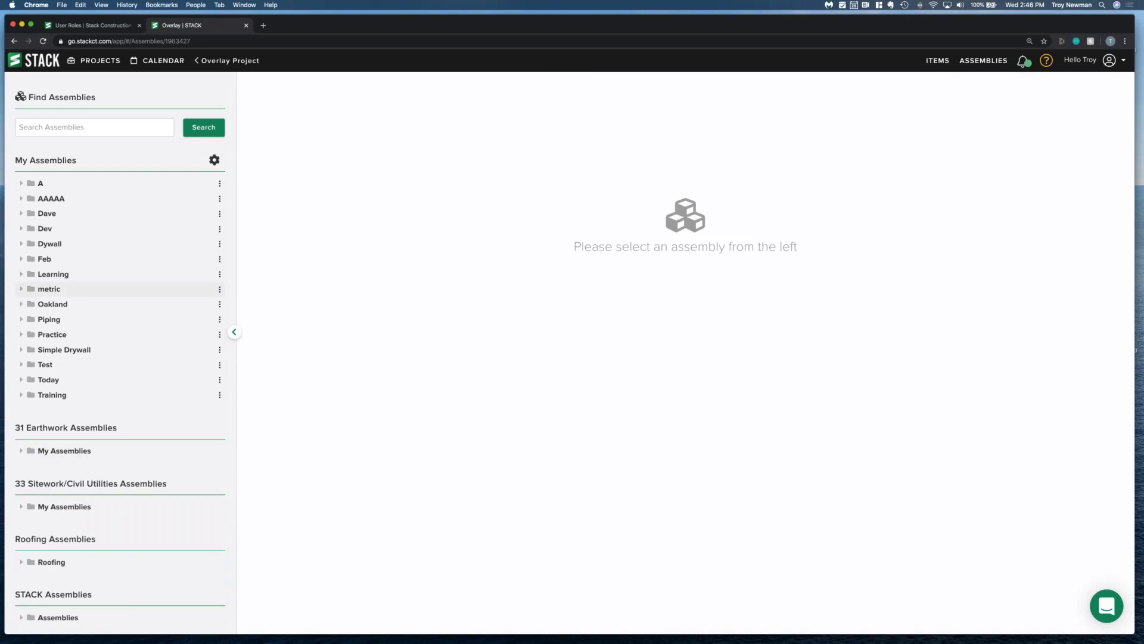
scroll(20, 389, "down", 5)
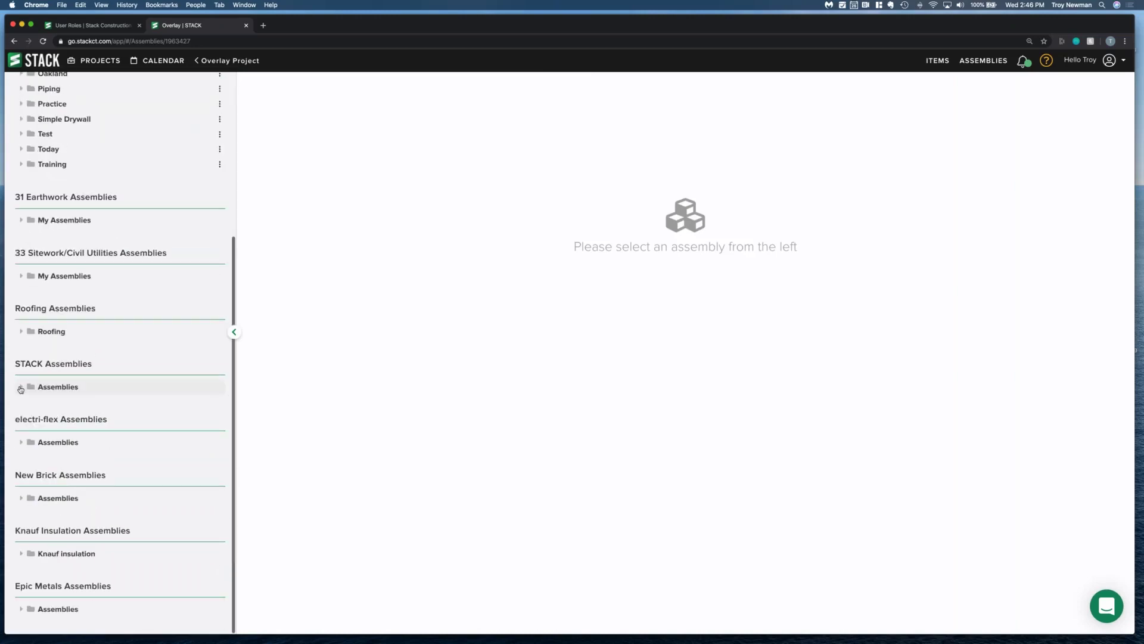
left_click(20, 388)
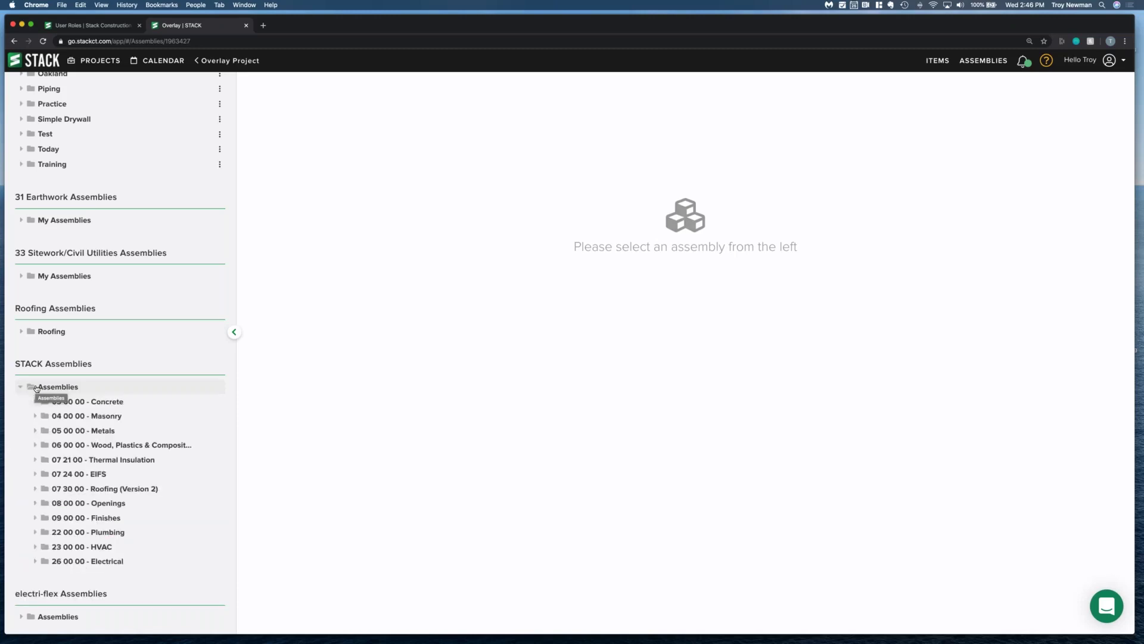
left_click(103, 546)
scroll(103, 552, "down", 1)
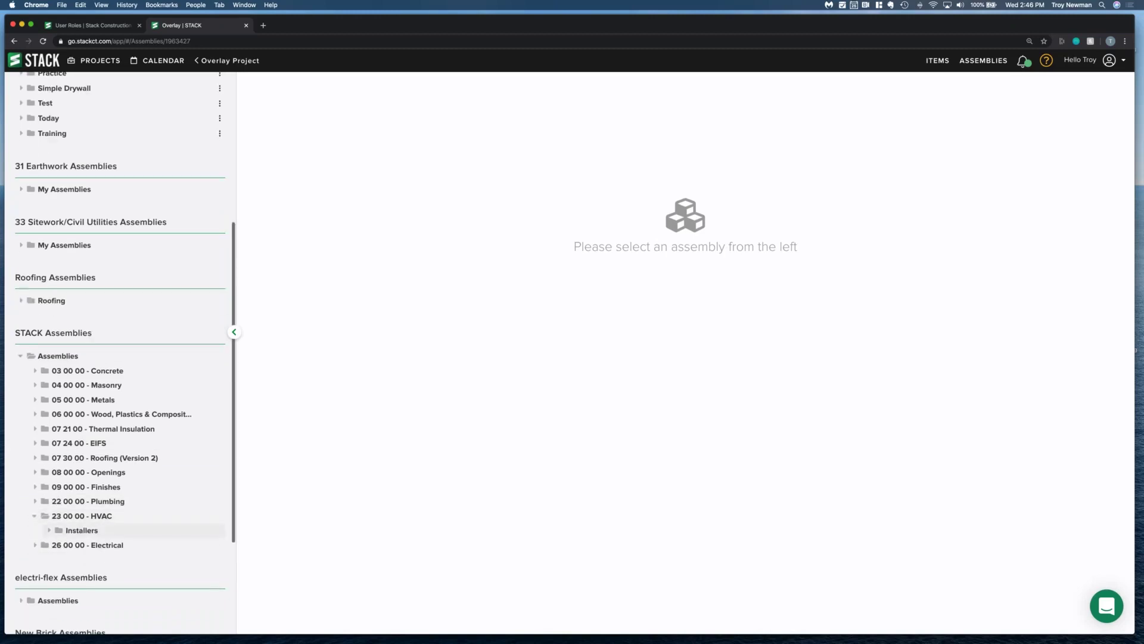
left_click(82, 530)
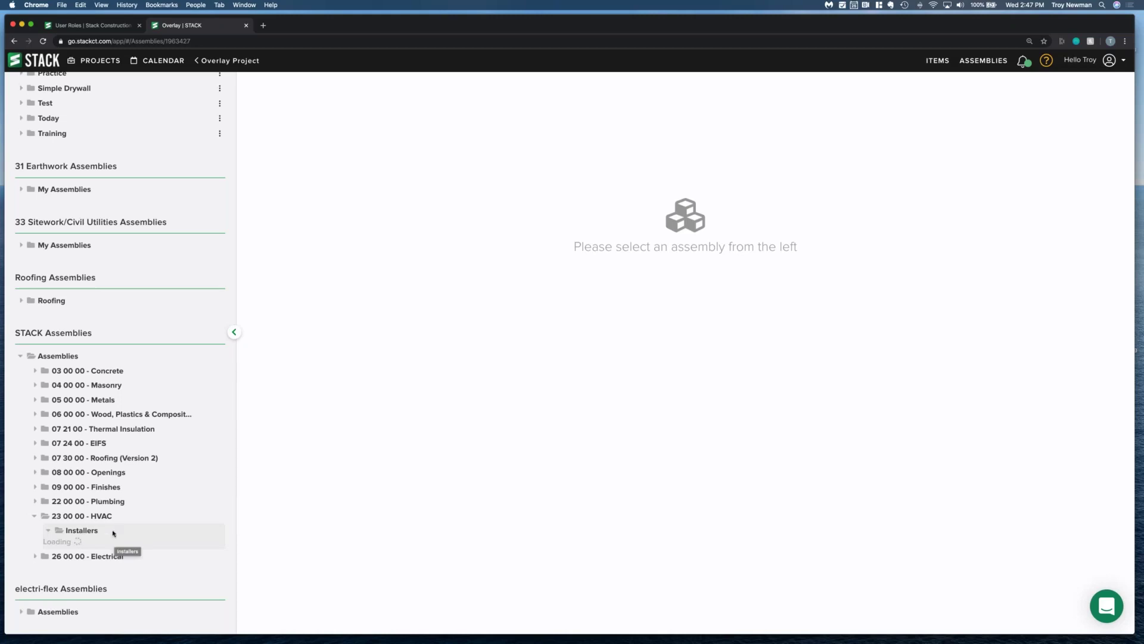
scroll(113, 533, "down", 1)
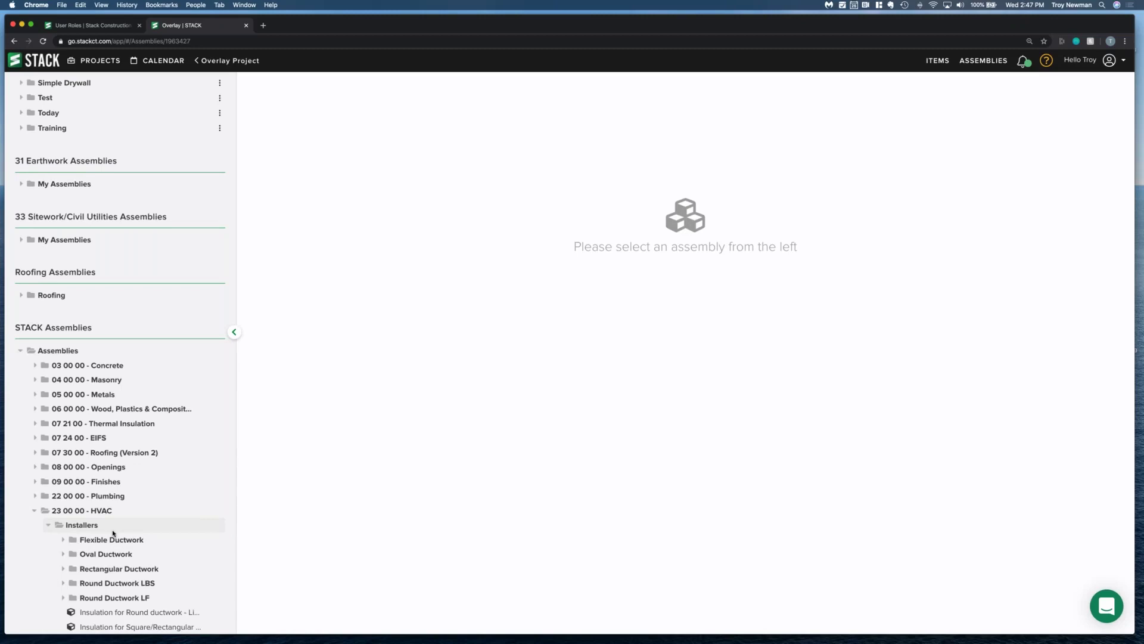
scroll(113, 532, "up", 3)
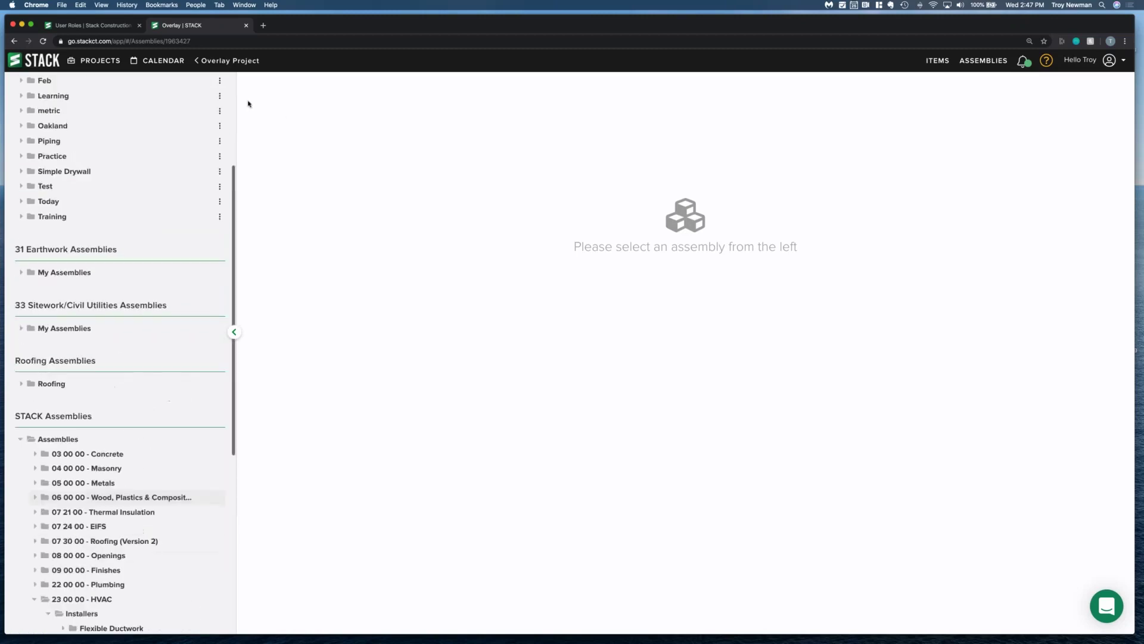
- Leave the assemblies, open the WBS project from the project list, and view its plan A-112
left_click(231, 62)
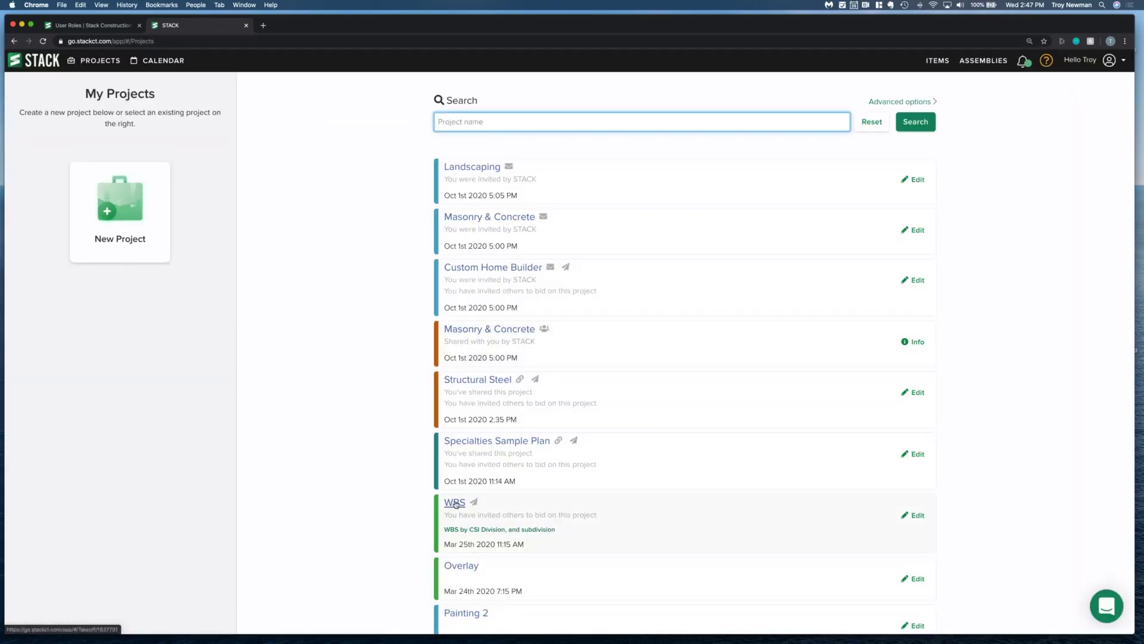
left_click(454, 502)
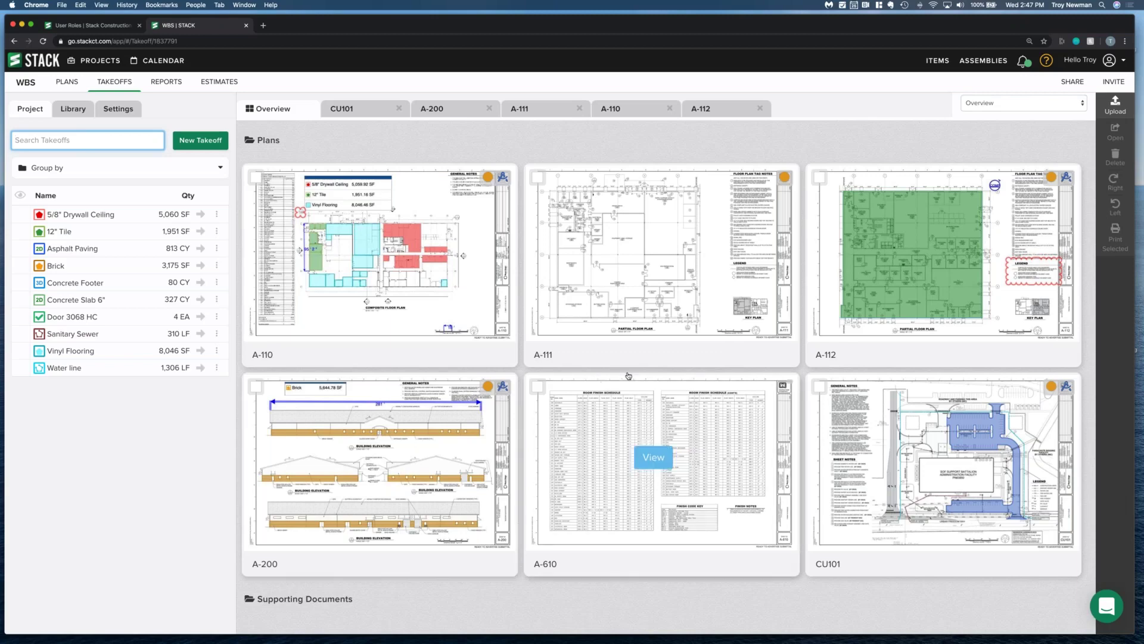
mouse_move(826, 334)
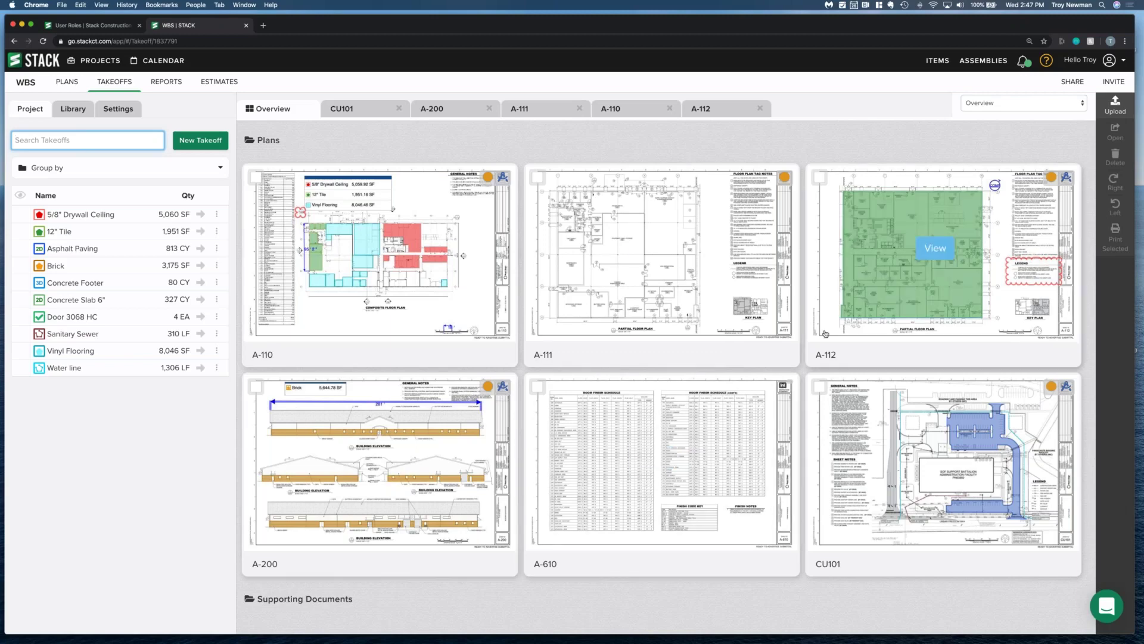
left_click(825, 333)
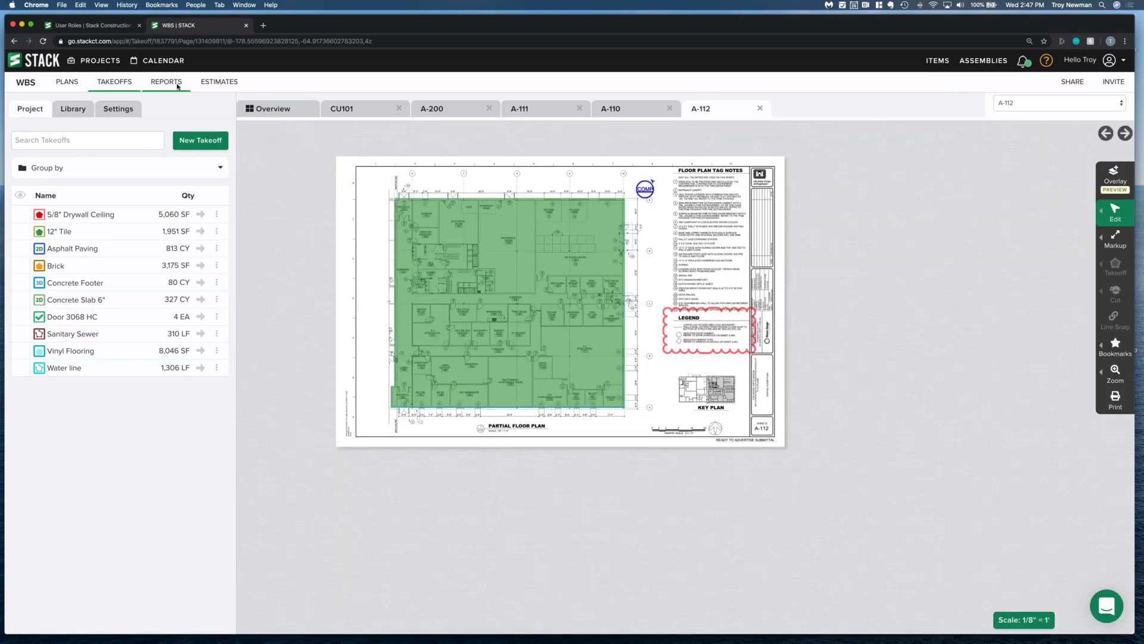
- Open the Takeoff Quantity report for the WBS project and add the Plan Name column to it
left_click(166, 82)
left_click(56, 133)
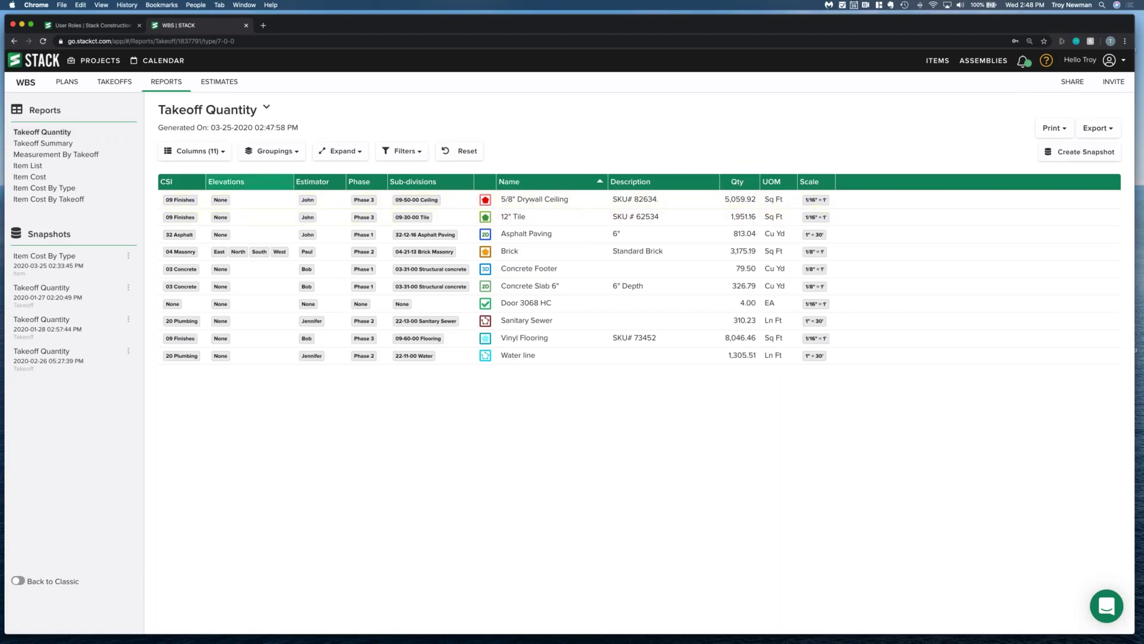
left_click(191, 150)
scroll(193, 220, "down", 2)
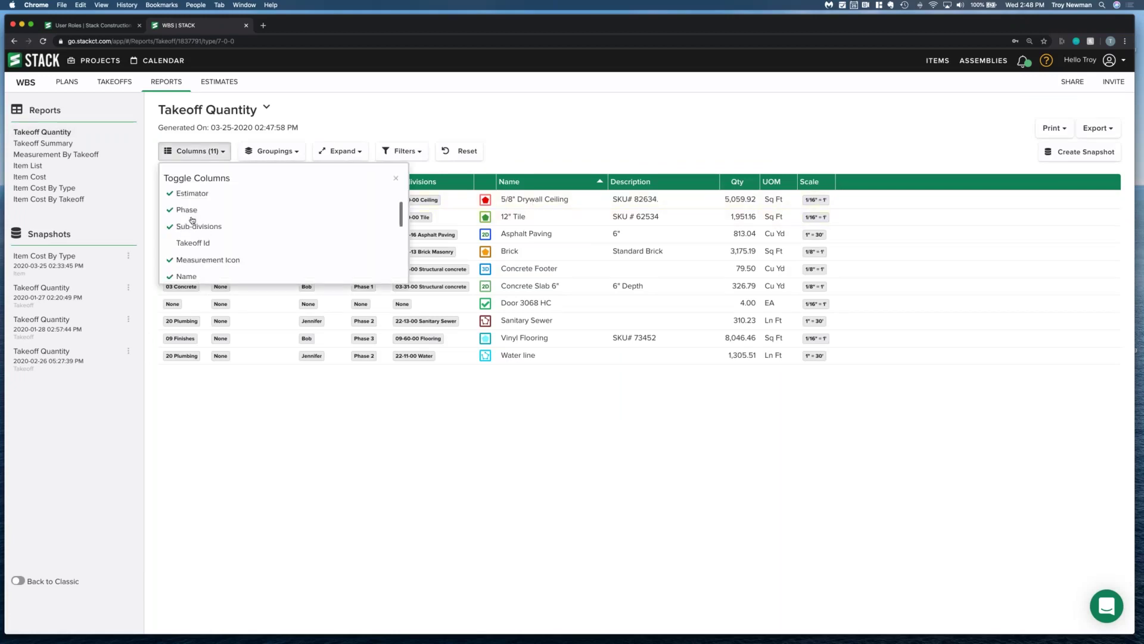
scroll(191, 220, "down", 5)
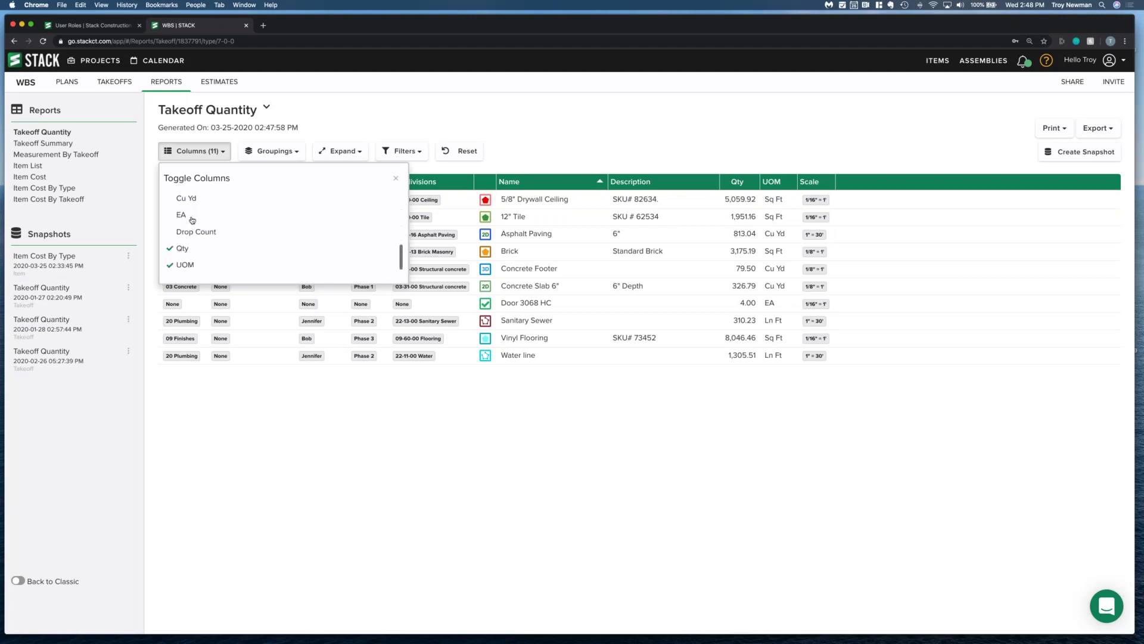
scroll(191, 220, "down", 2)
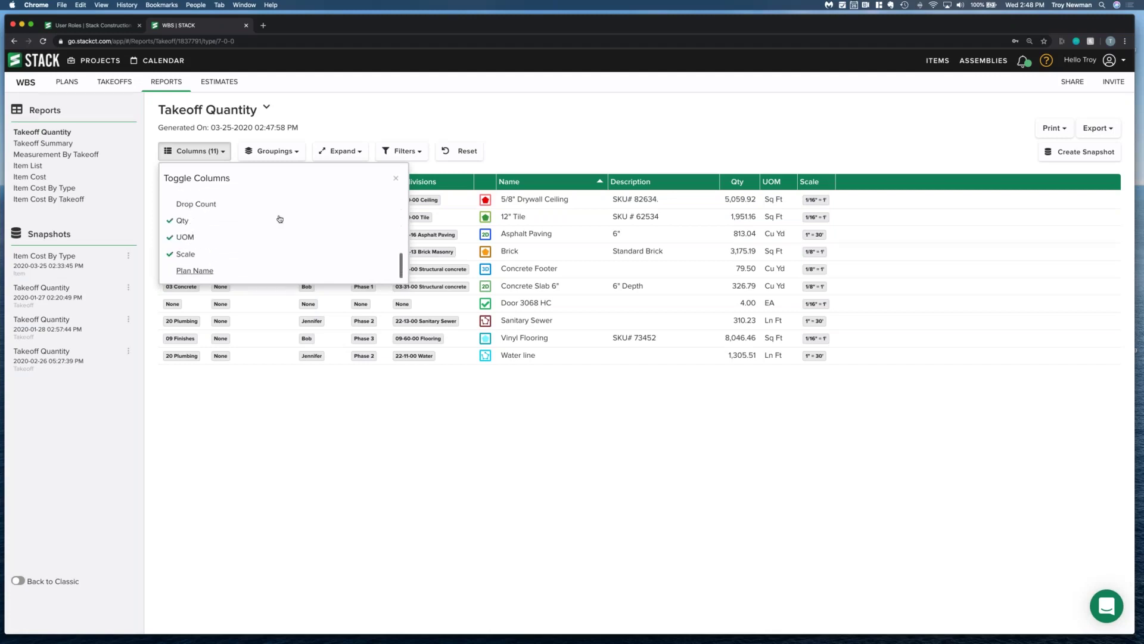
left_click(196, 270)
left_click(394, 179)
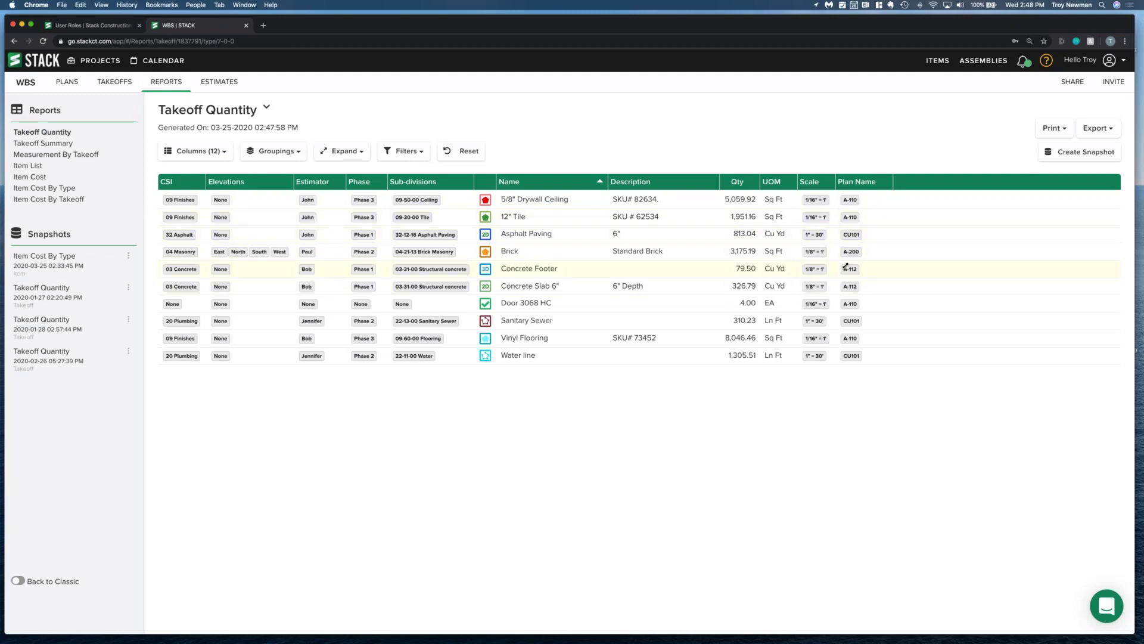
- From the Measurement By Takeoff report, locate the last 12" Tile measurement on plan A-110, and finish measuring
left_click(63, 155)
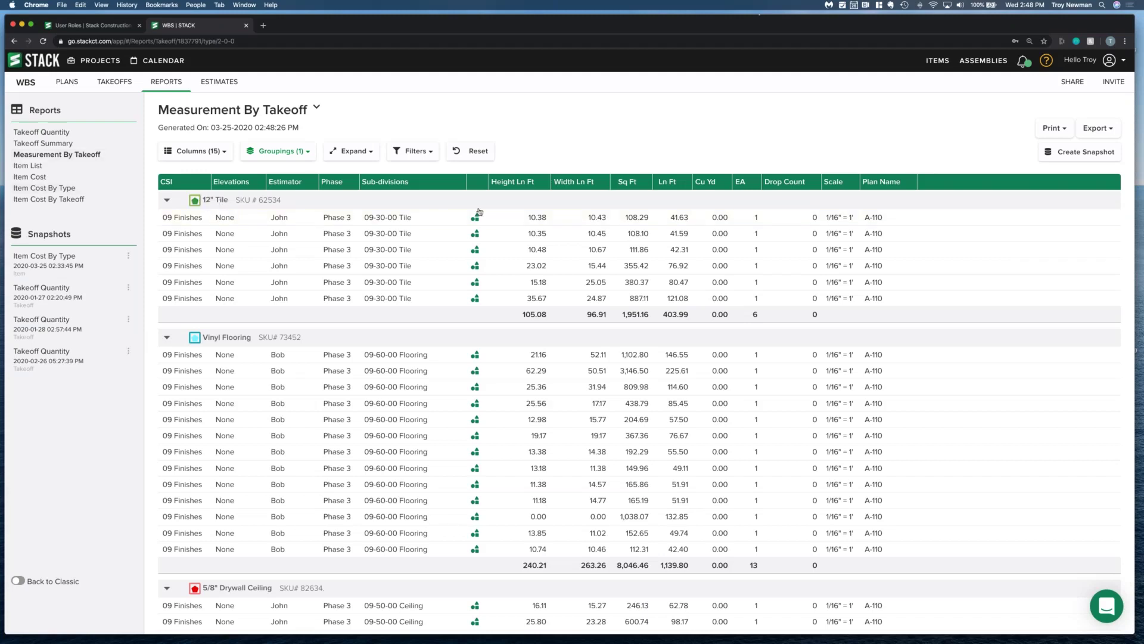
left_click(643, 233)
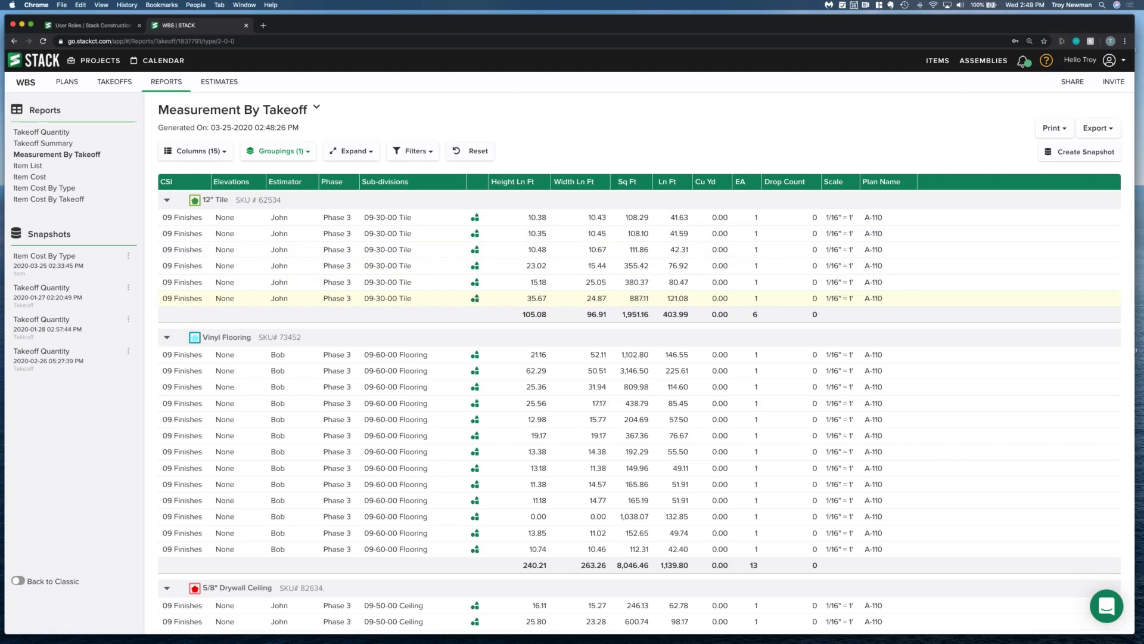
left_click(475, 298)
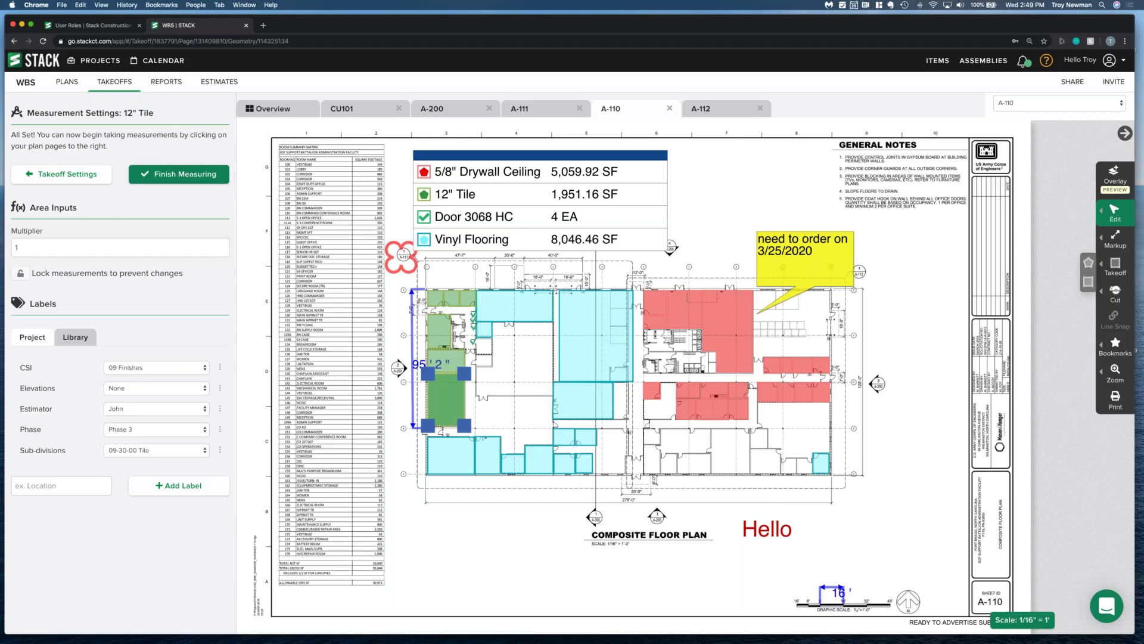
left_click(202, 176)
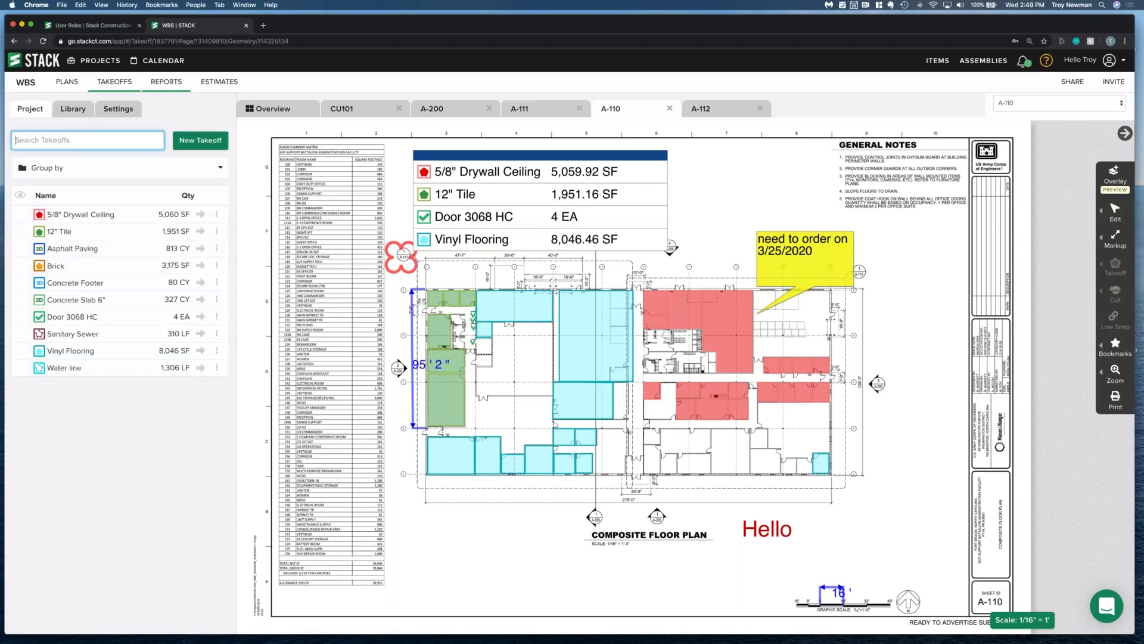
- Review the Measurement By Takeoff report again and return to the takeoffs on plan A-110
left_click(166, 82)
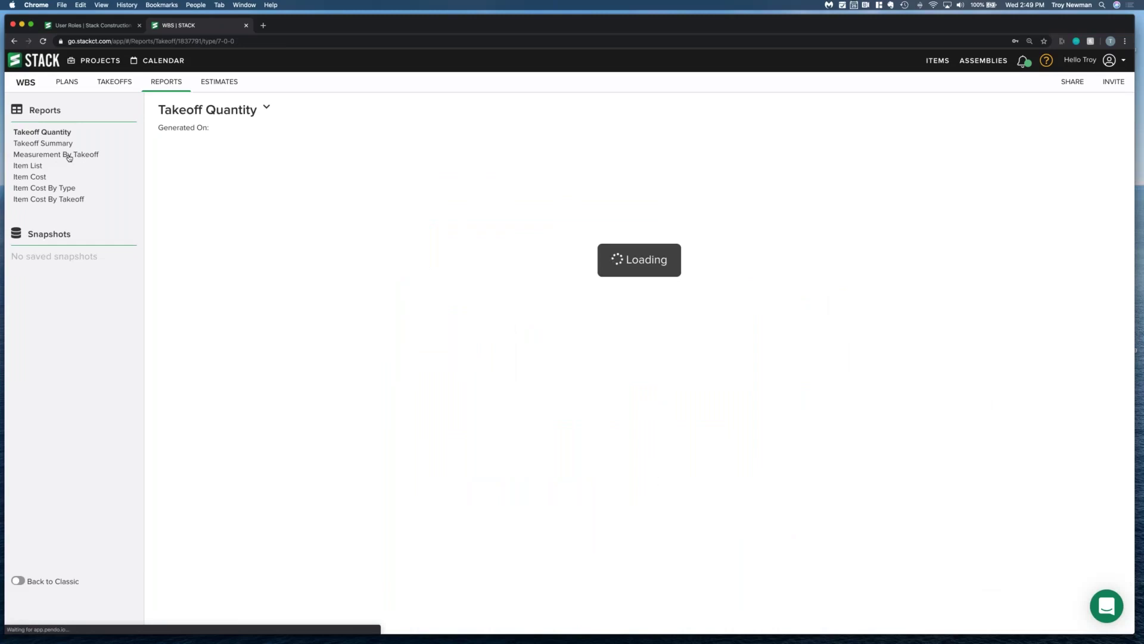
left_click(69, 155)
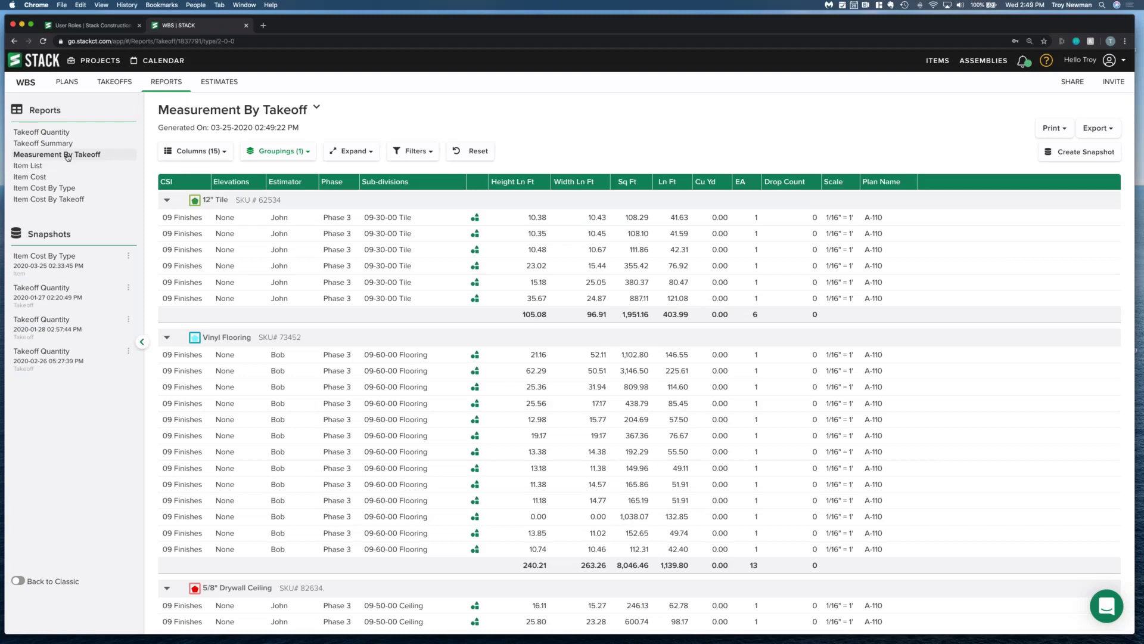
left_click(118, 85)
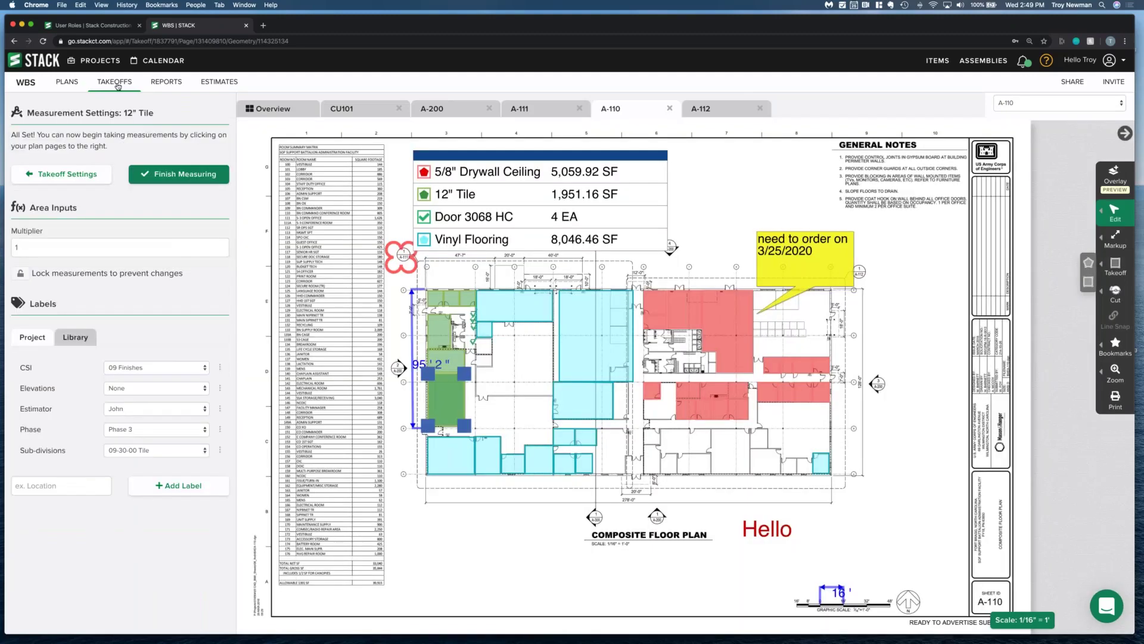
- Finish measuring the 12" Tile takeoff and open plan A-200 from the plans overview
left_click(178, 174)
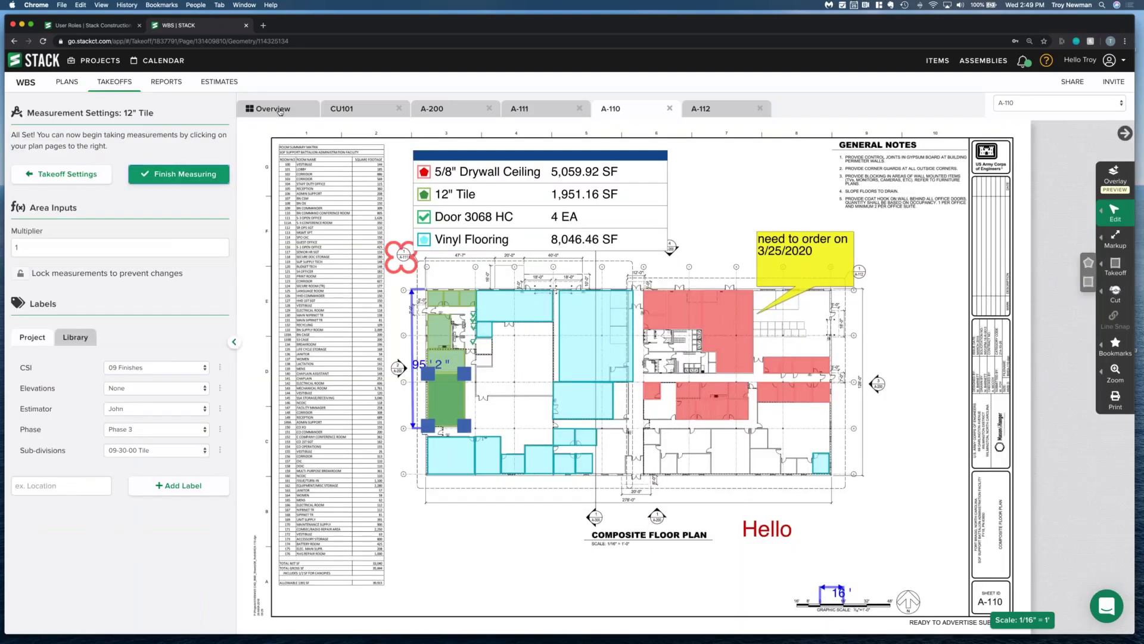
left_click(280, 110)
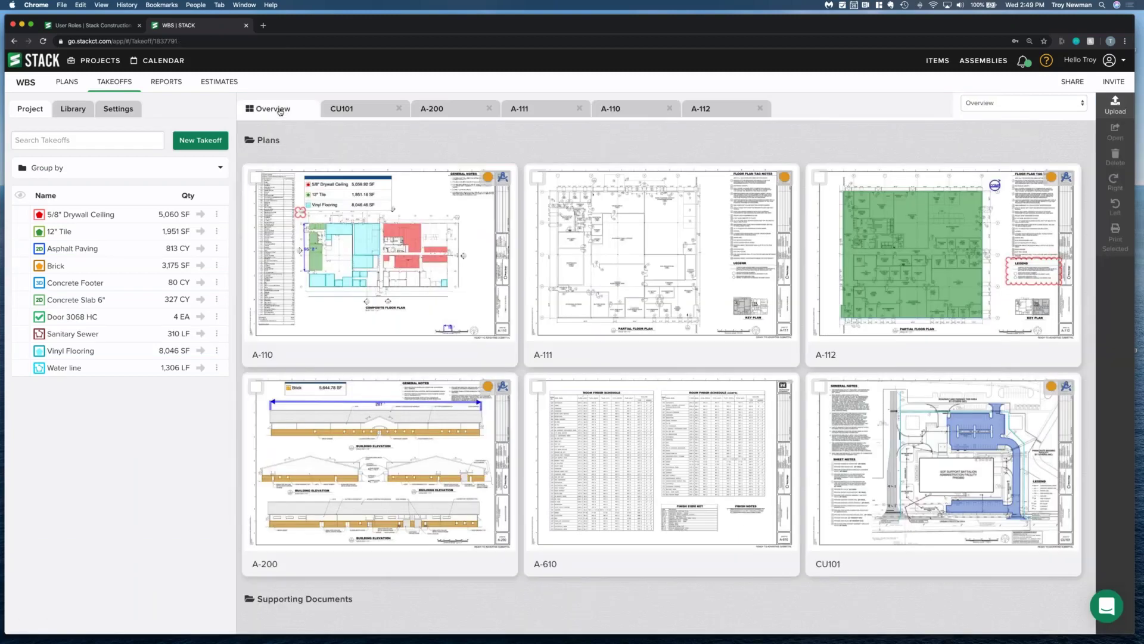
left_click(372, 457)
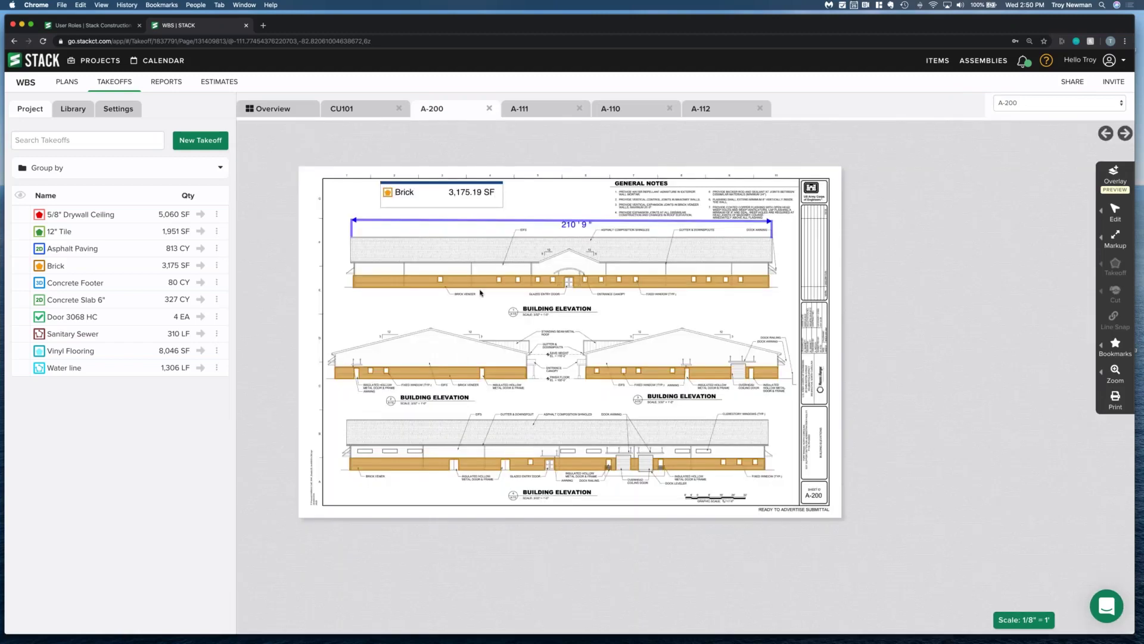
- Change the Elevations label of the Brick measurement on the uppermost building elevation to South
mouse_move(481, 285)
left_click(462, 284)
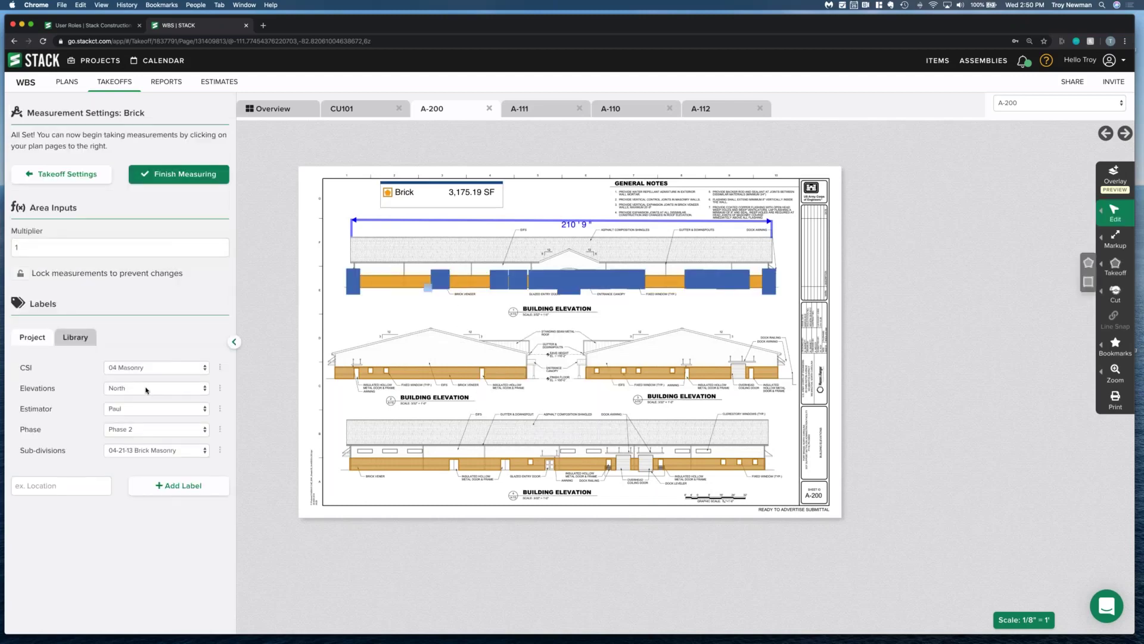
left_click(147, 388)
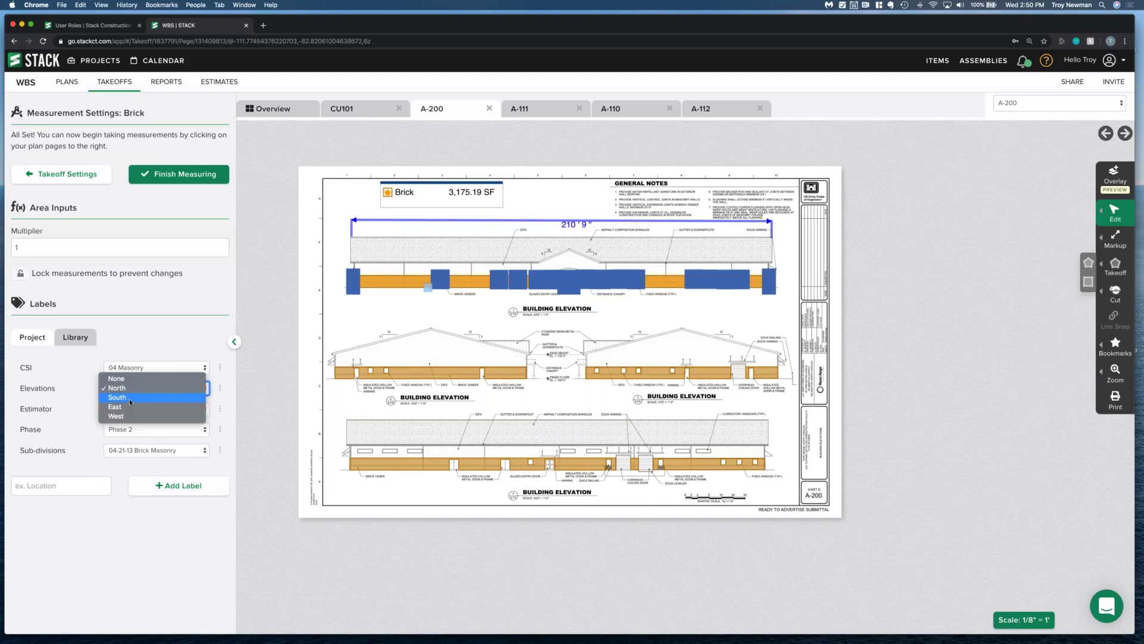
left_click(149, 396)
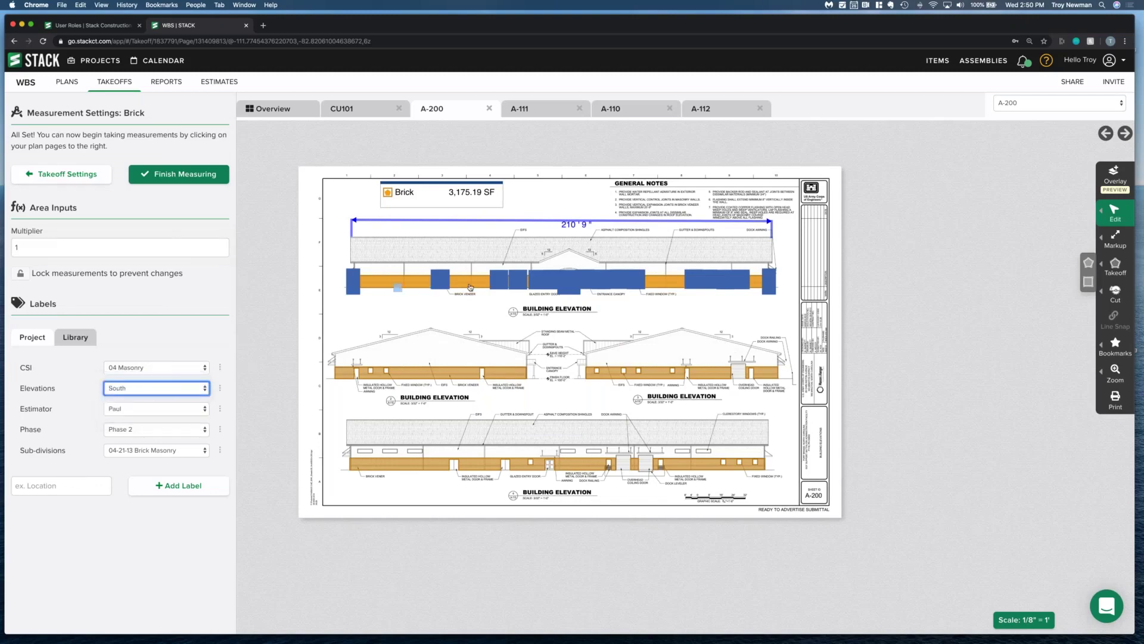
key("Escape")
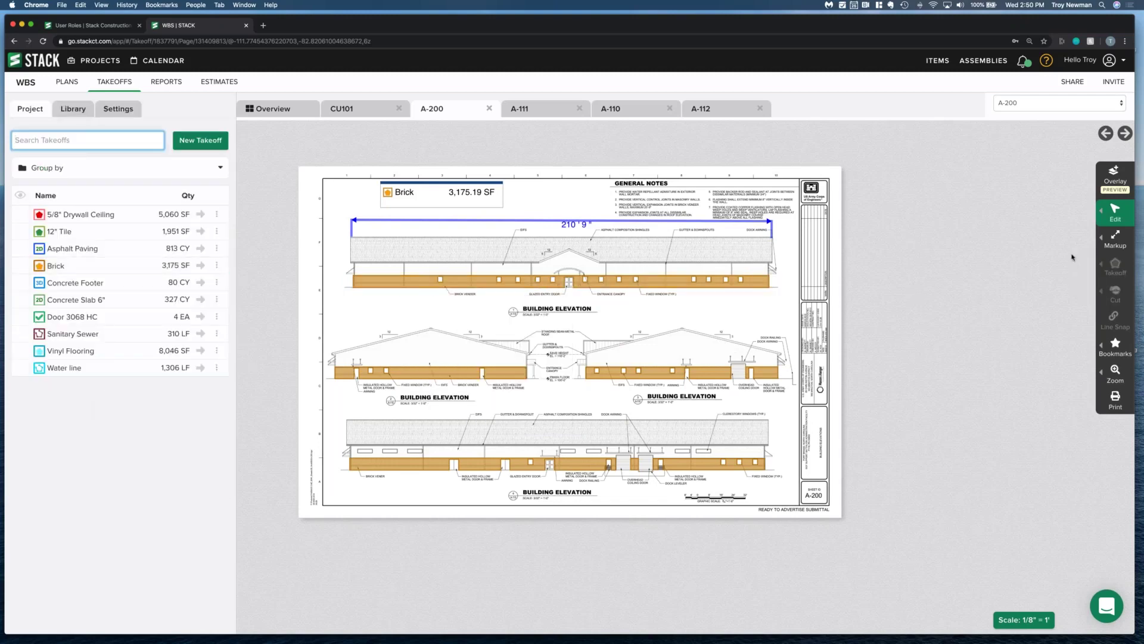
- Multiselect the Brick measurements on the uppermost and both middle elevations, set their Elevations label to North, and check it on the uppermost one
left_click(1114, 210)
left_click(1027, 227)
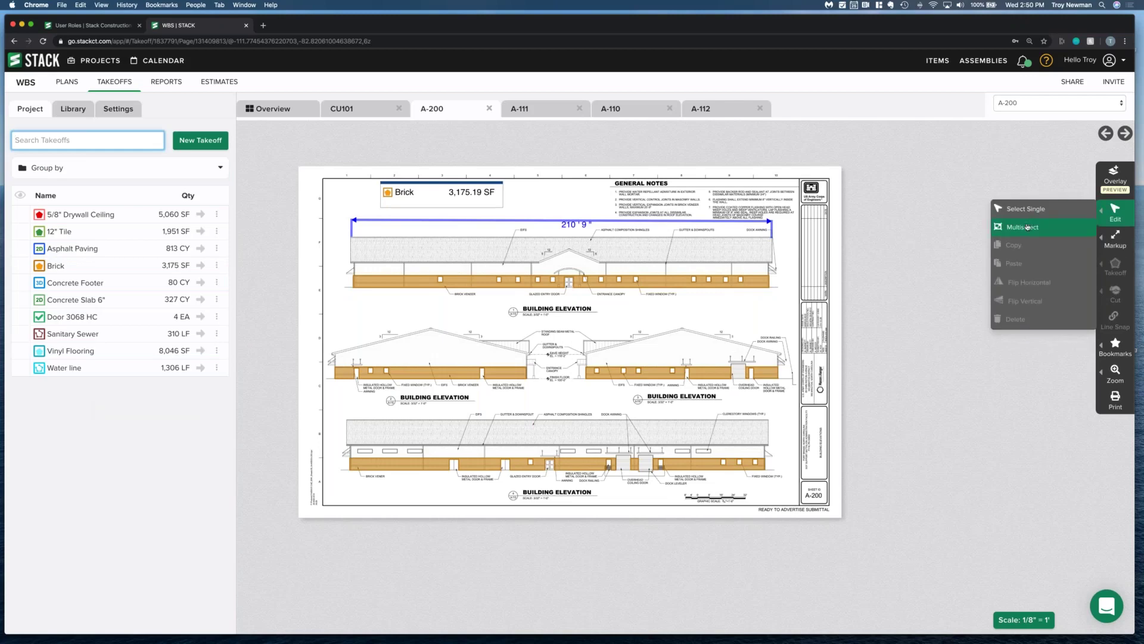
left_click(1028, 227)
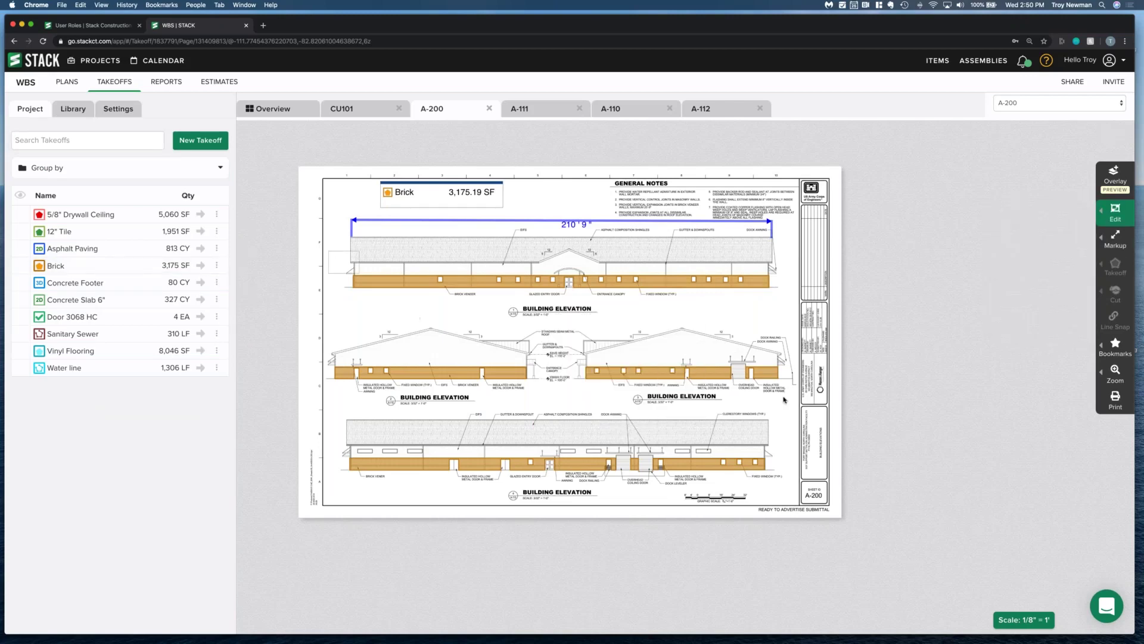
left_click_drag(784, 399, 789, 402)
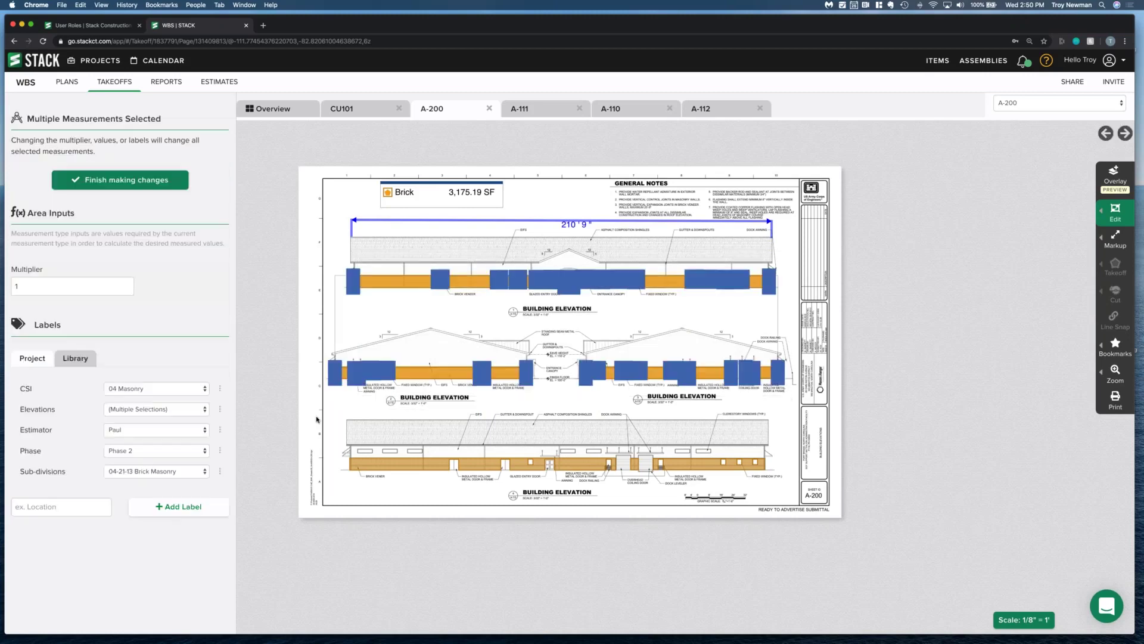
left_click(149, 409)
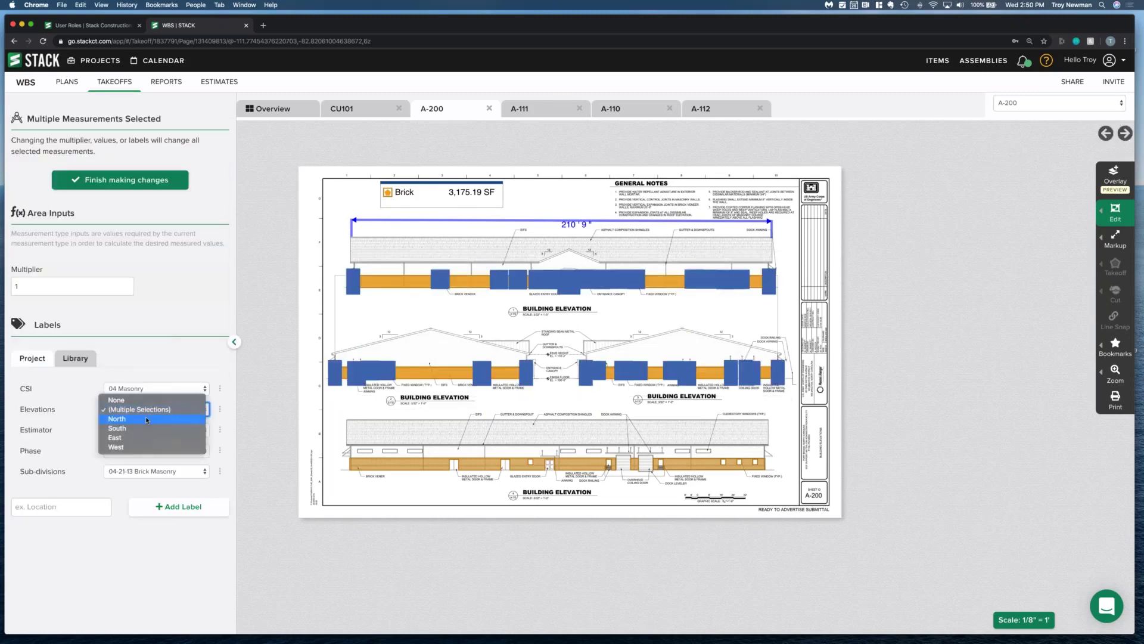
left_click(147, 419)
left_click(188, 361)
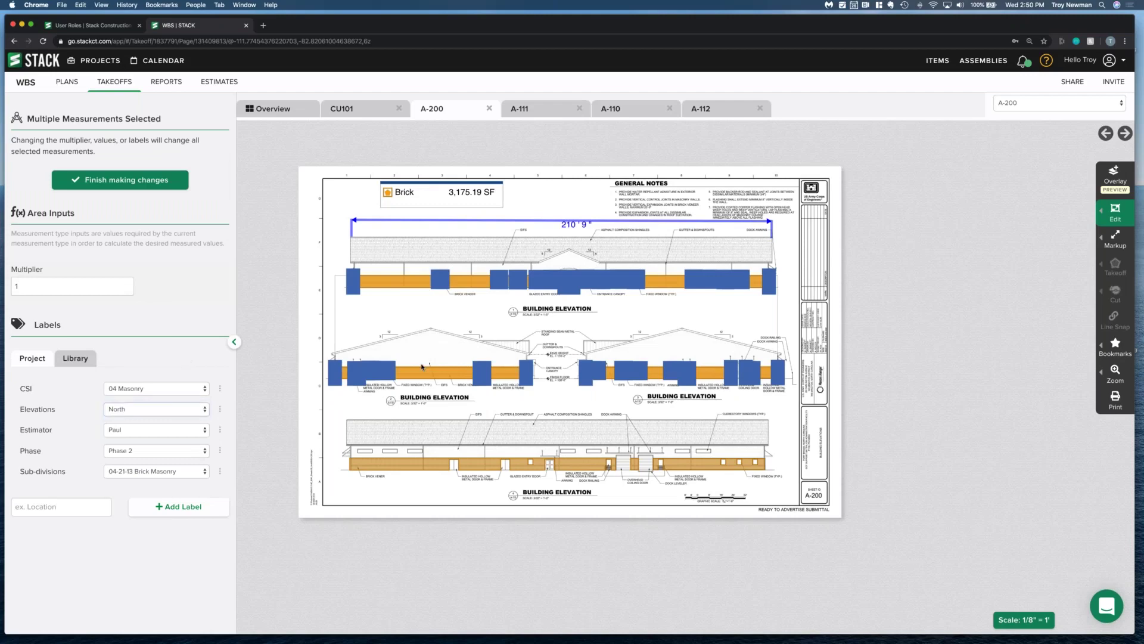
left_click(1112, 218)
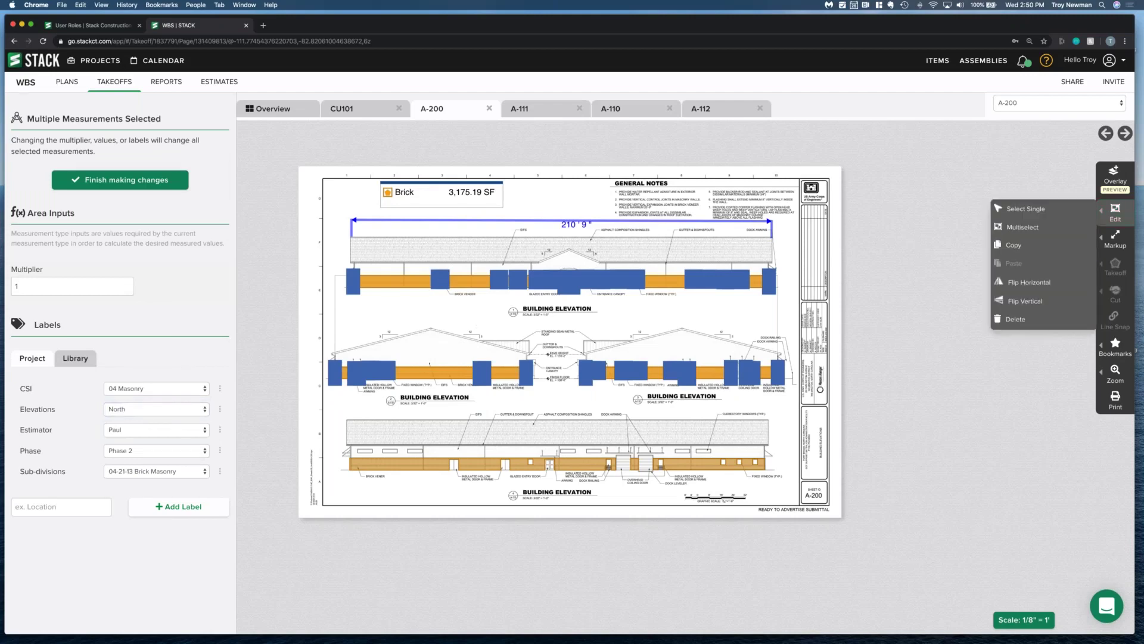
left_click(1021, 216)
mouse_move(473, 286)
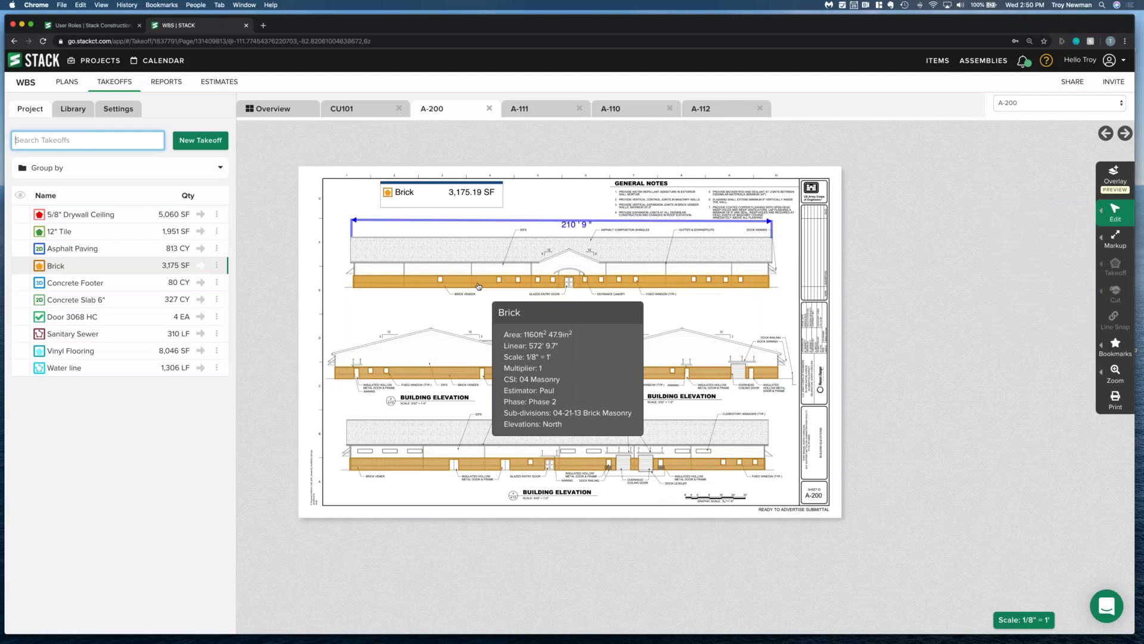
- Multiselect the same three Brick measurements again, keep North as their Elevations label, and return to single selection
left_click(1113, 217)
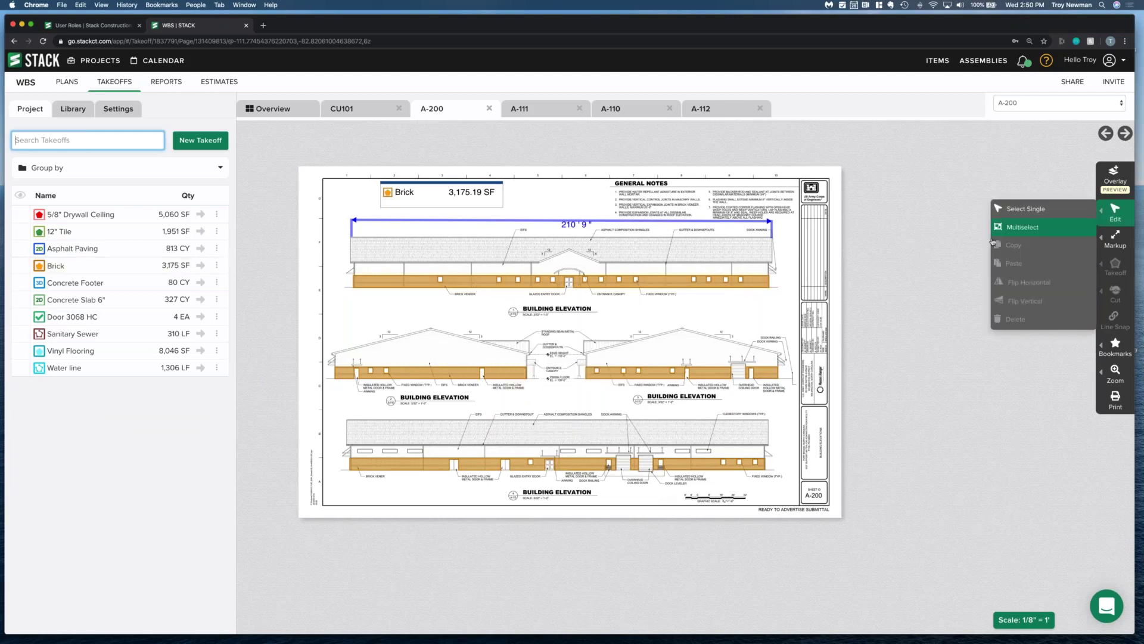
left_click(1021, 233)
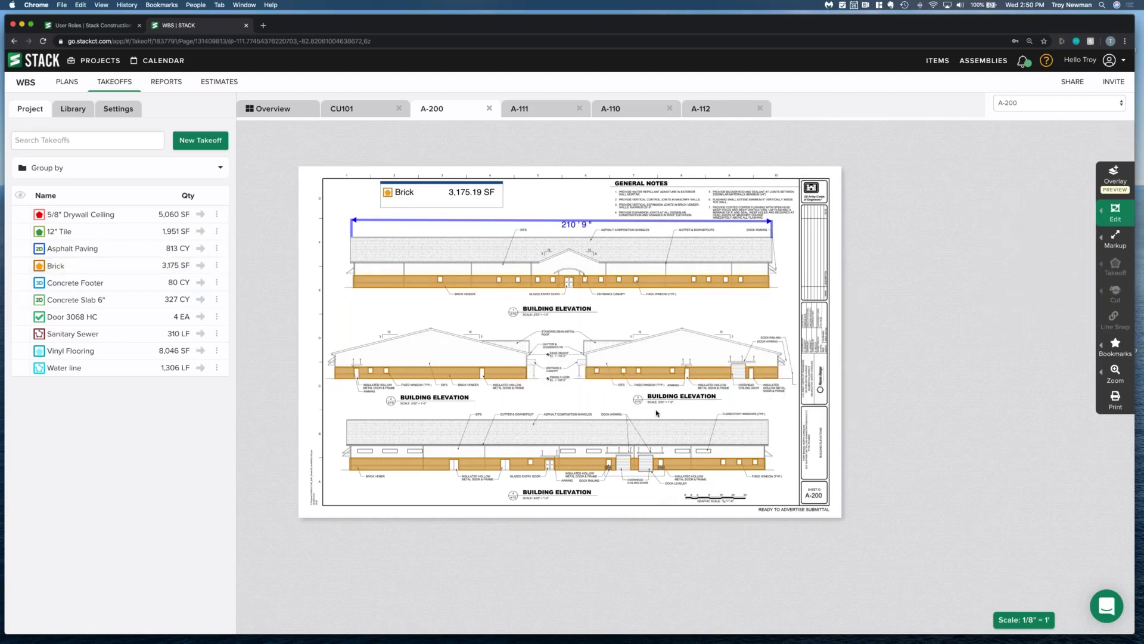
left_click_drag(373, 252, 781, 401)
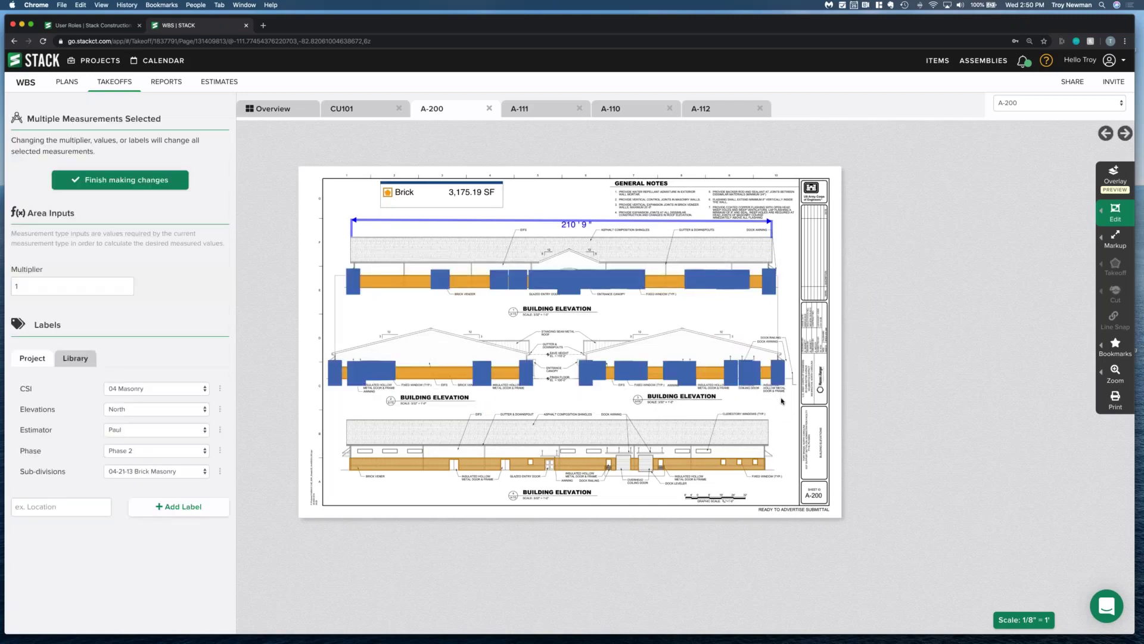
left_click(132, 410)
left_click(137, 409)
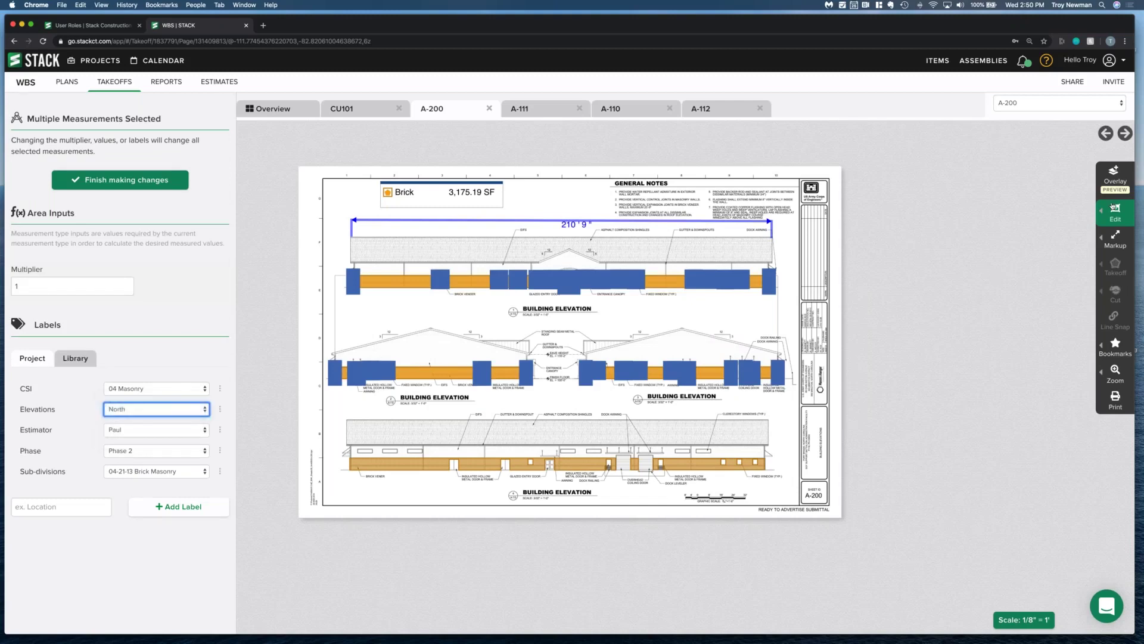
mouse_move(1113, 210)
left_click(1059, 210)
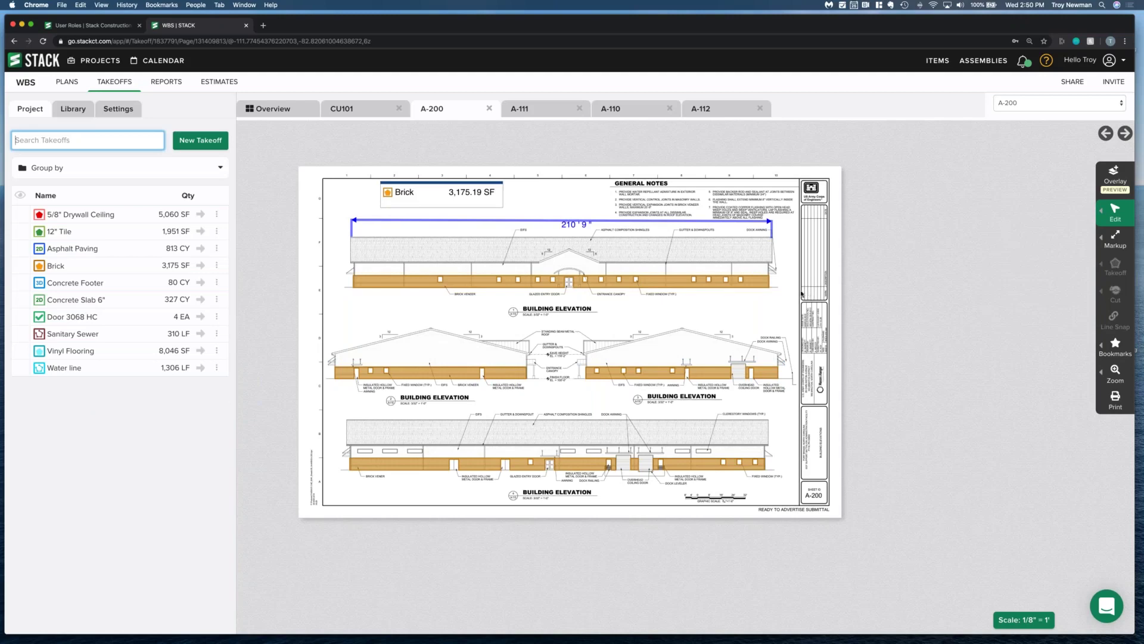
- Open the measurement settings of the Brick takeoff and delete the Elevations label from the project
left_click(202, 265)
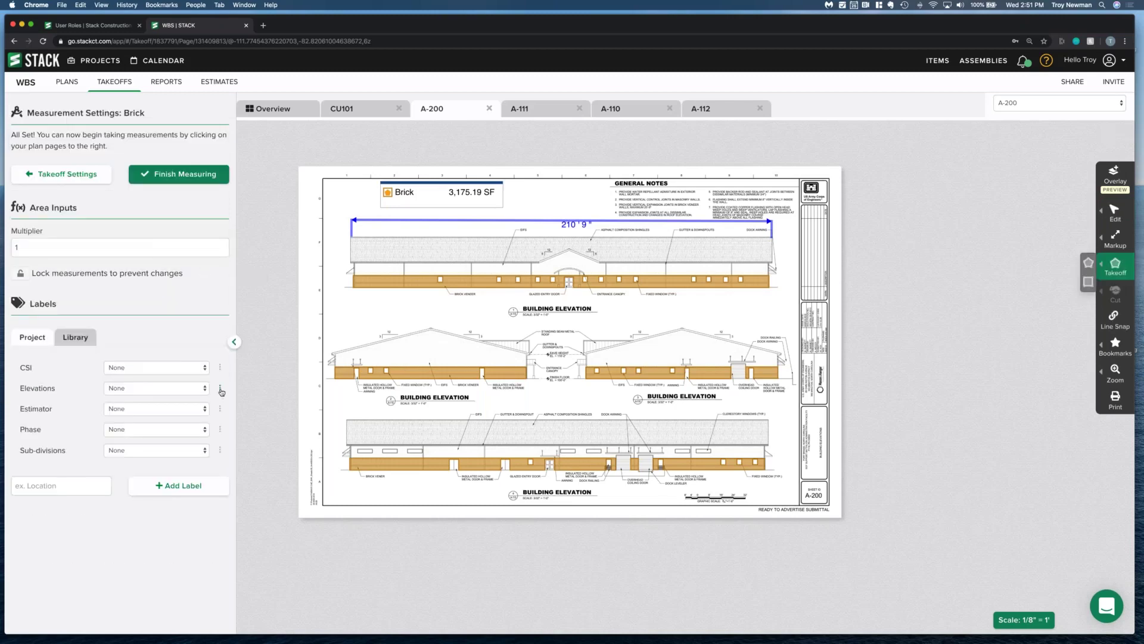
left_click(221, 389)
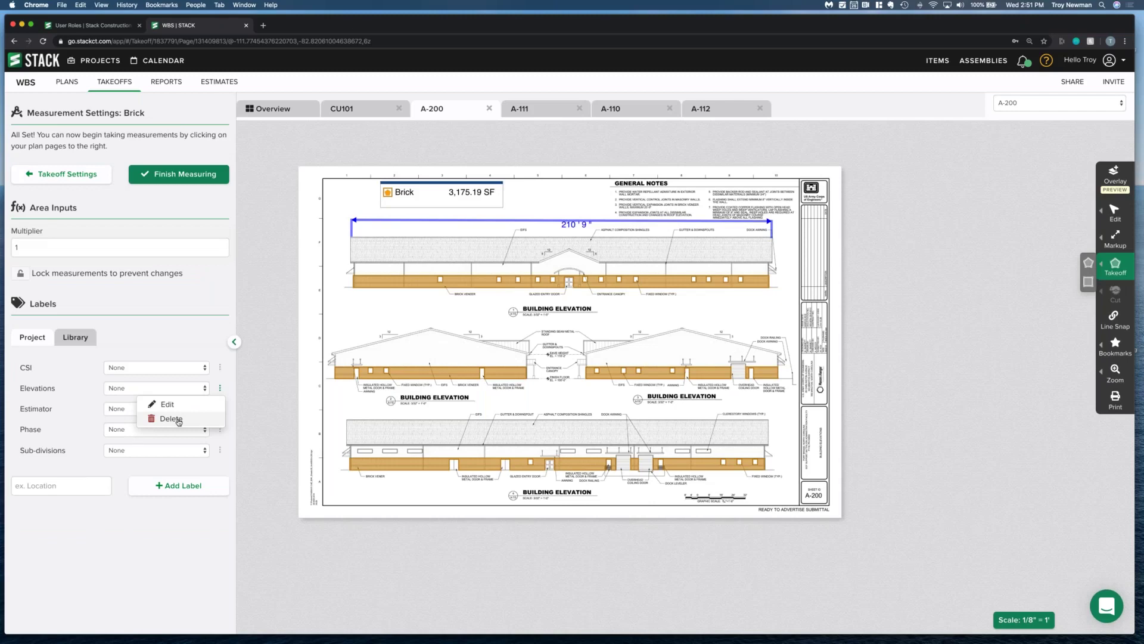
left_click(178, 421)
left_click(144, 438)
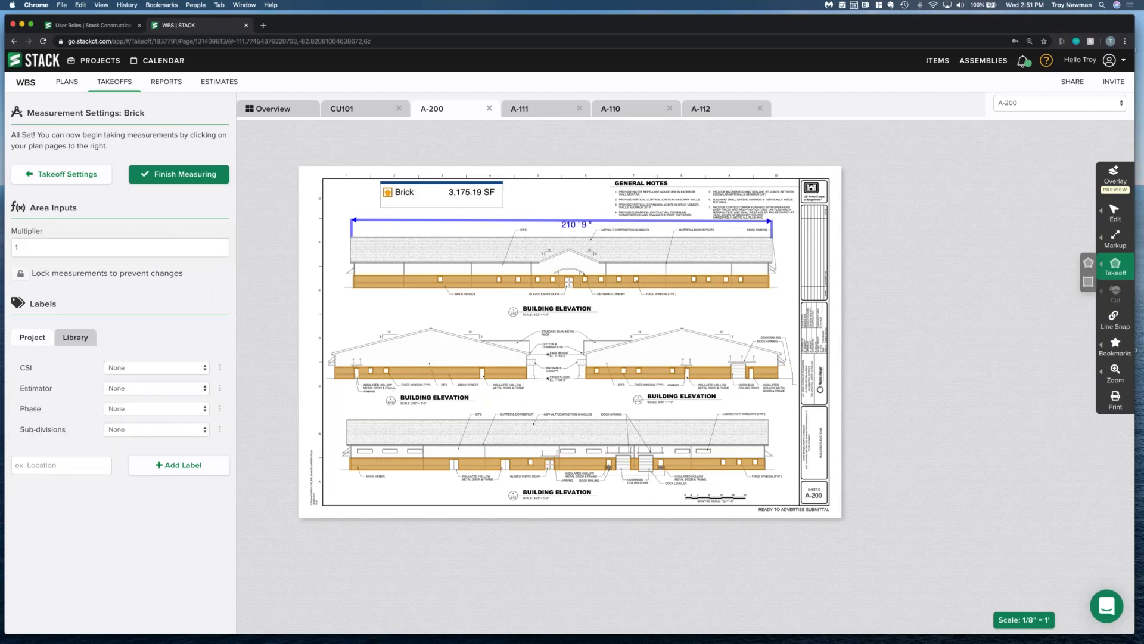
- Delete the Brick measurement from Building Elevation 2 on plan A-200
scroll(393, 388, "up", 2)
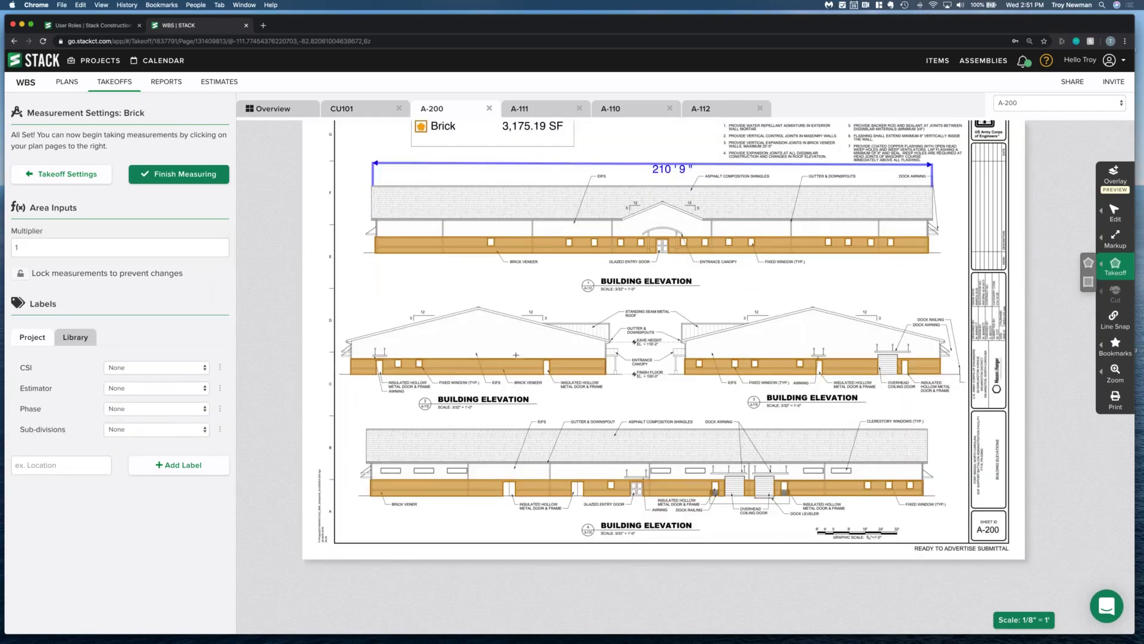
left_click(1123, 216)
left_click(1055, 210)
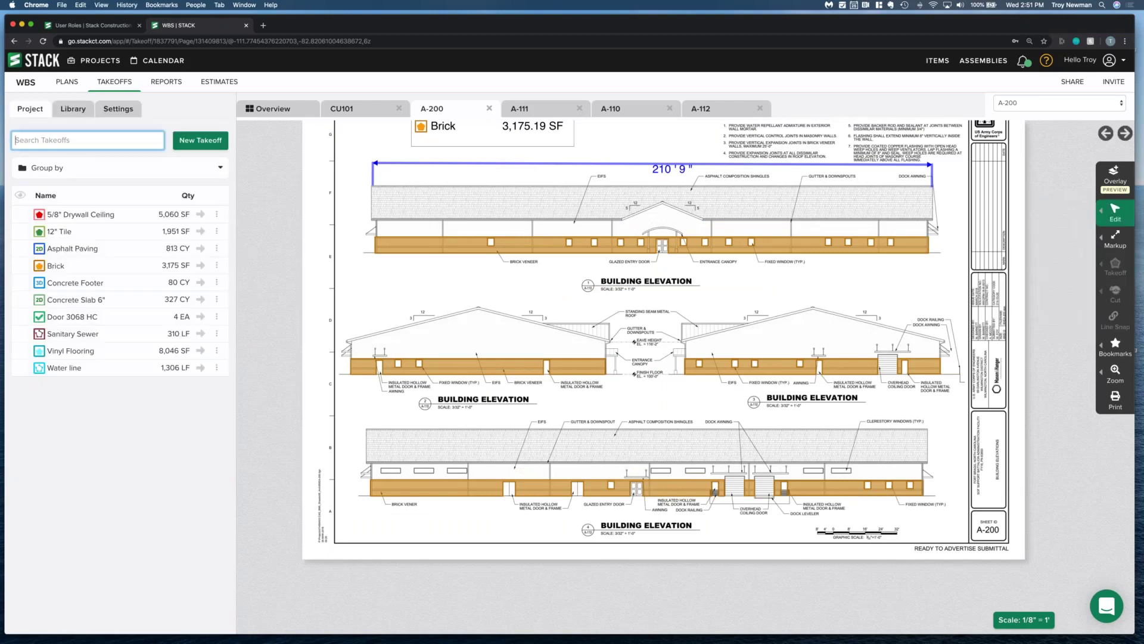
left_click(504, 367)
left_click(1115, 214)
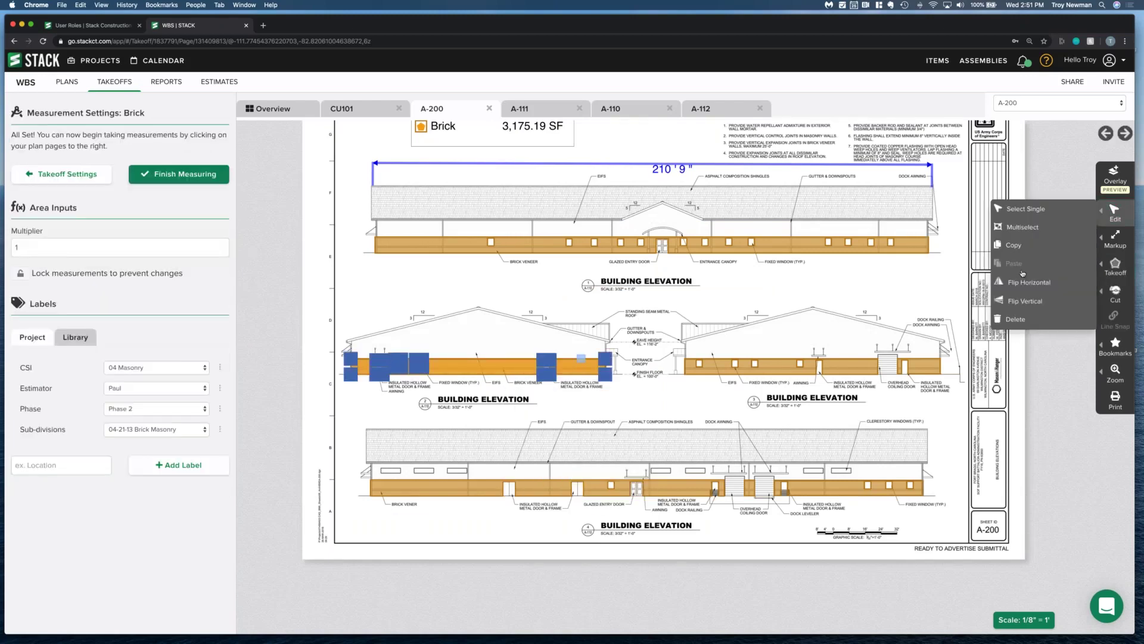
left_click(1015, 320)
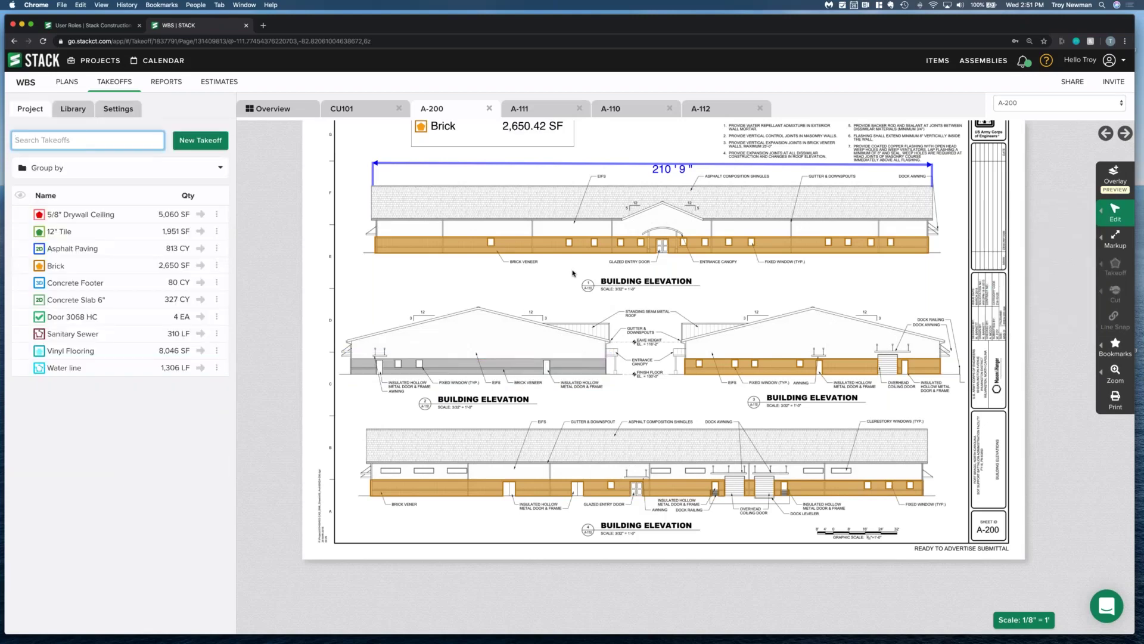
- Add a new project label named Elevation from the Brick takeoff's measurement settings
scroll(654, 243, "up", 2)
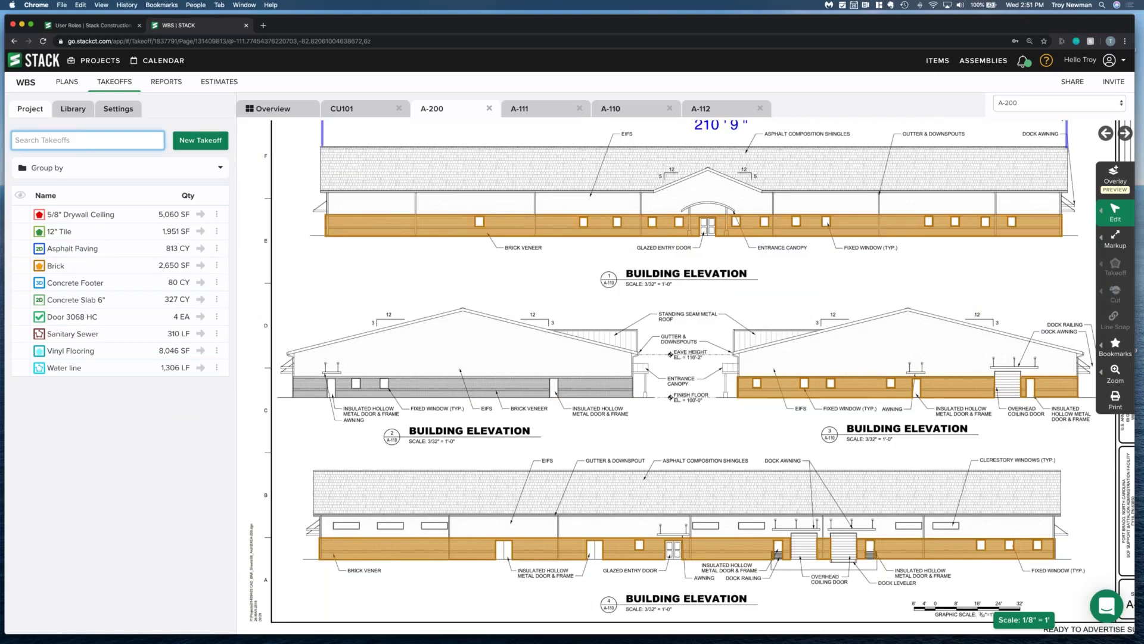
left_click(200, 266)
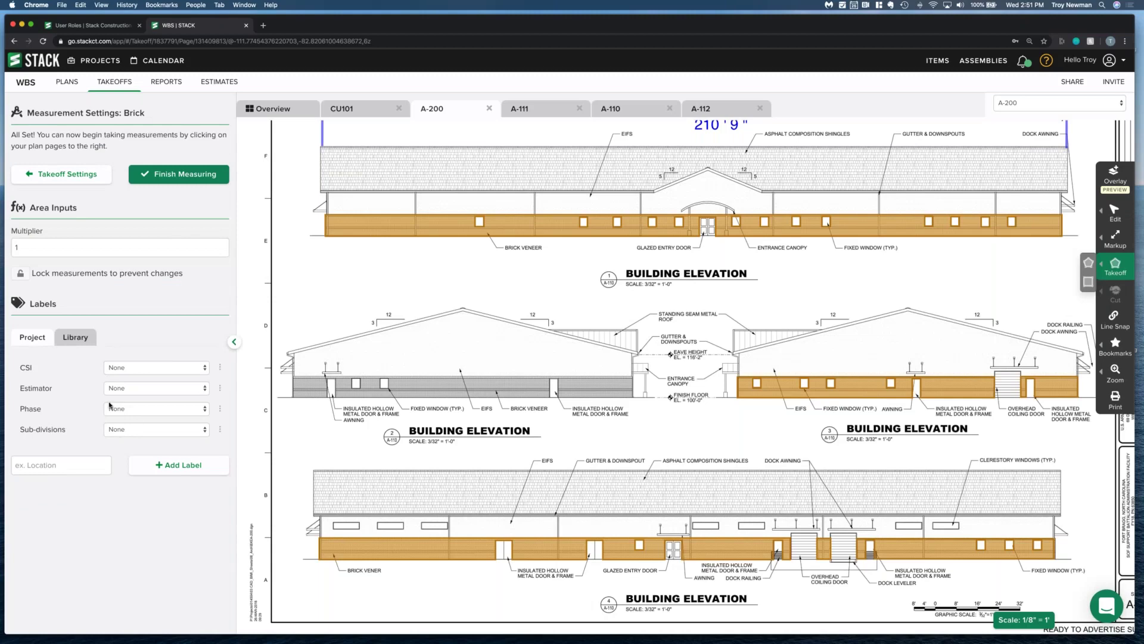
left_click(60, 465)
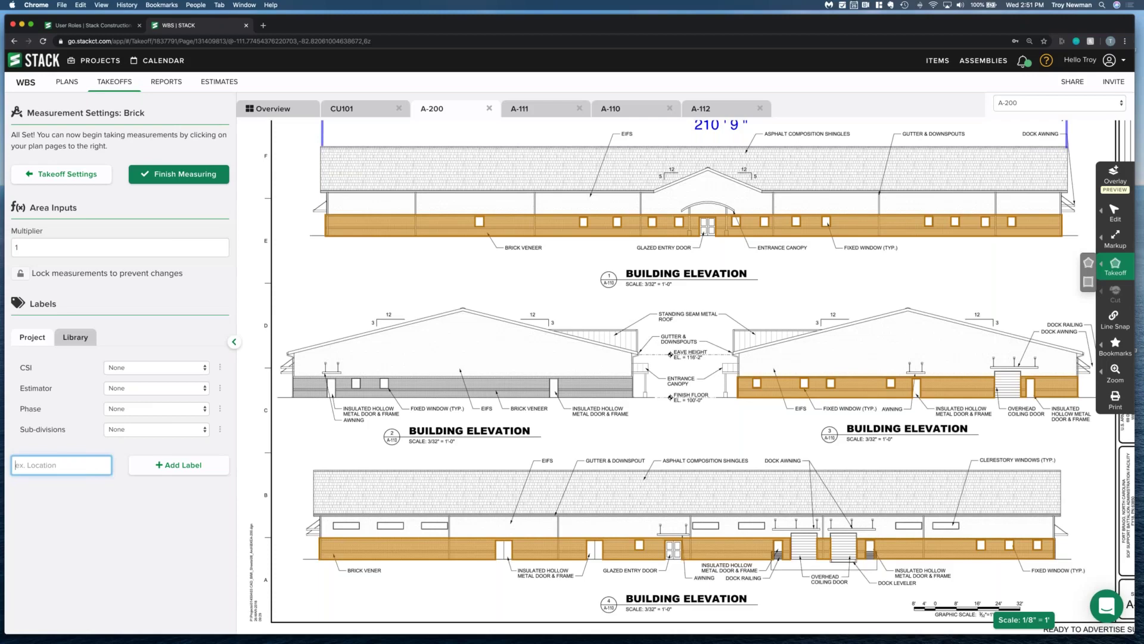
type("Elevation")
key("Return")
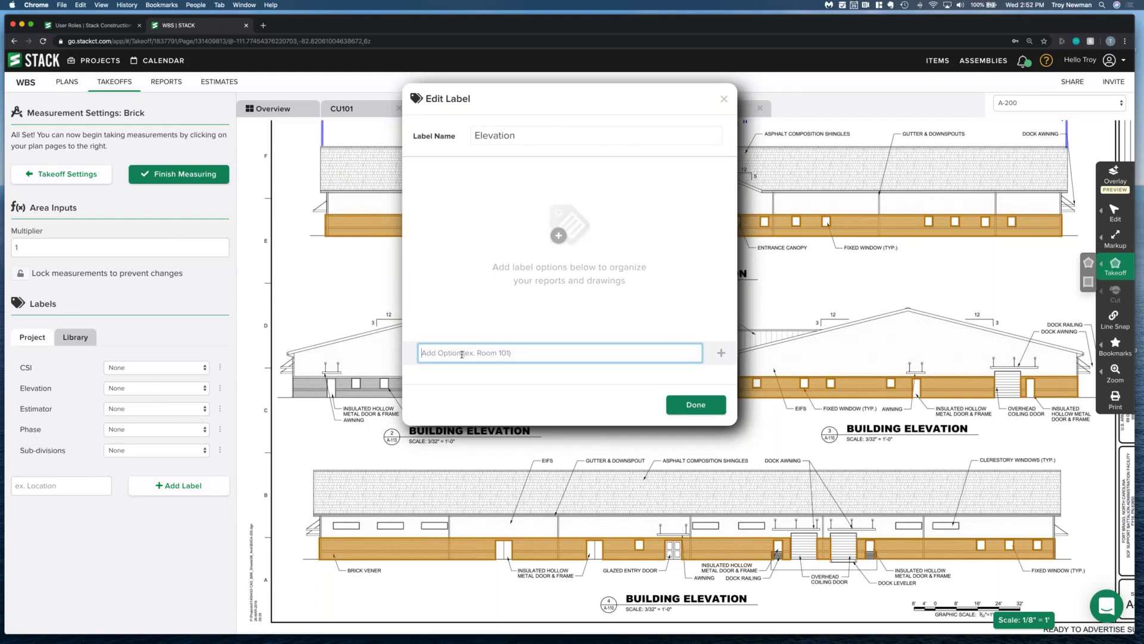
- Add the options North, South, East and West to the Elevation label
type("North")
left_click(721, 352)
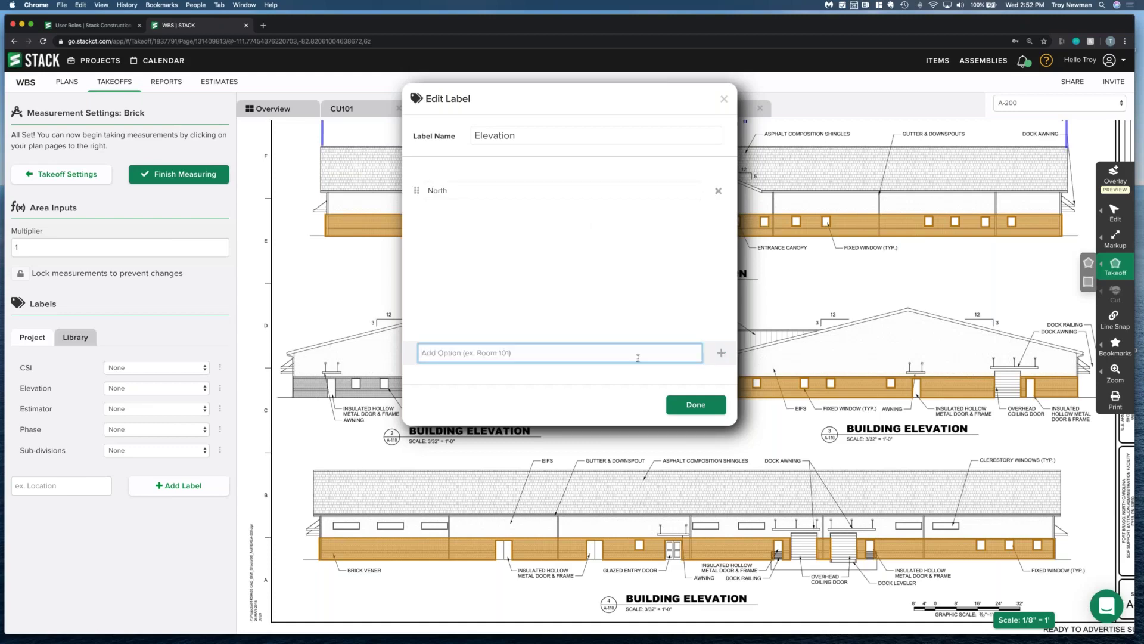
type("South")
key("Return")
type("East")
key("Return")
type("West")
key("Return")
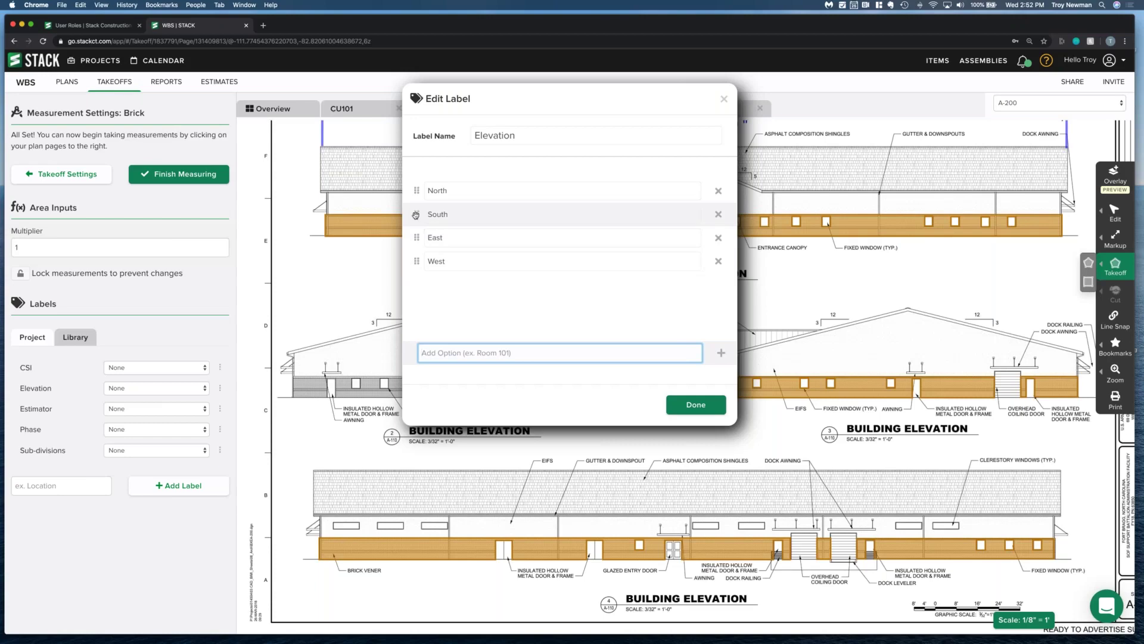
- Keep the Elevation label's name and option order and finish editing the label
mouse_move(416, 215)
left_mouse_down()
mouse_move(416, 238)
mouse_move(416, 214)
left_mouse_up()
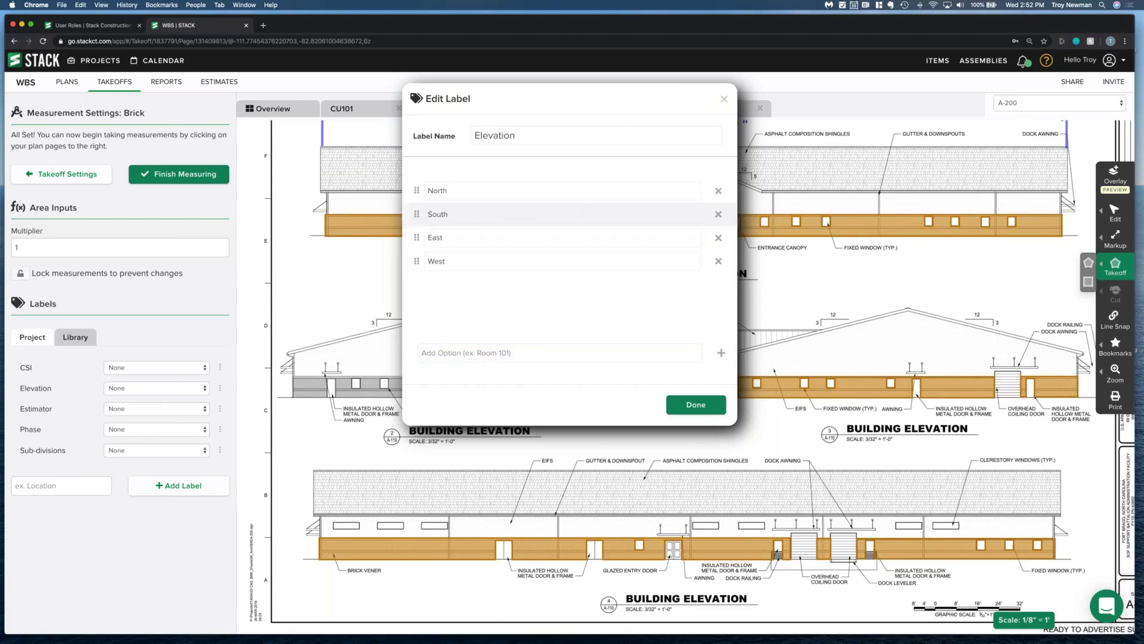
double_click(532, 135)
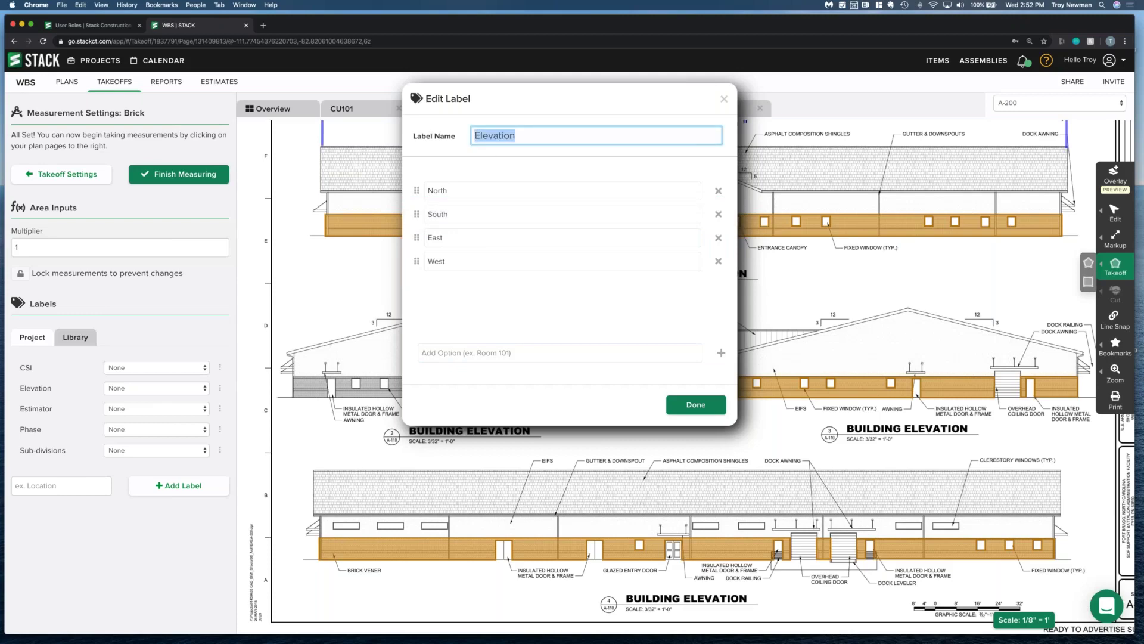
left_click(517, 133)
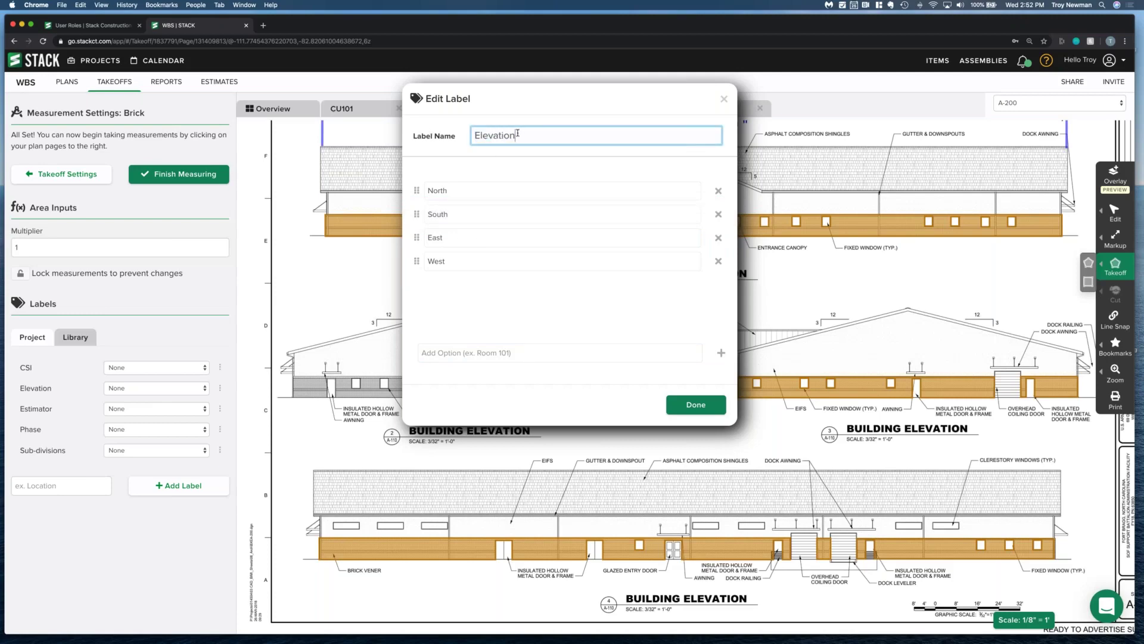
left_click(696, 405)
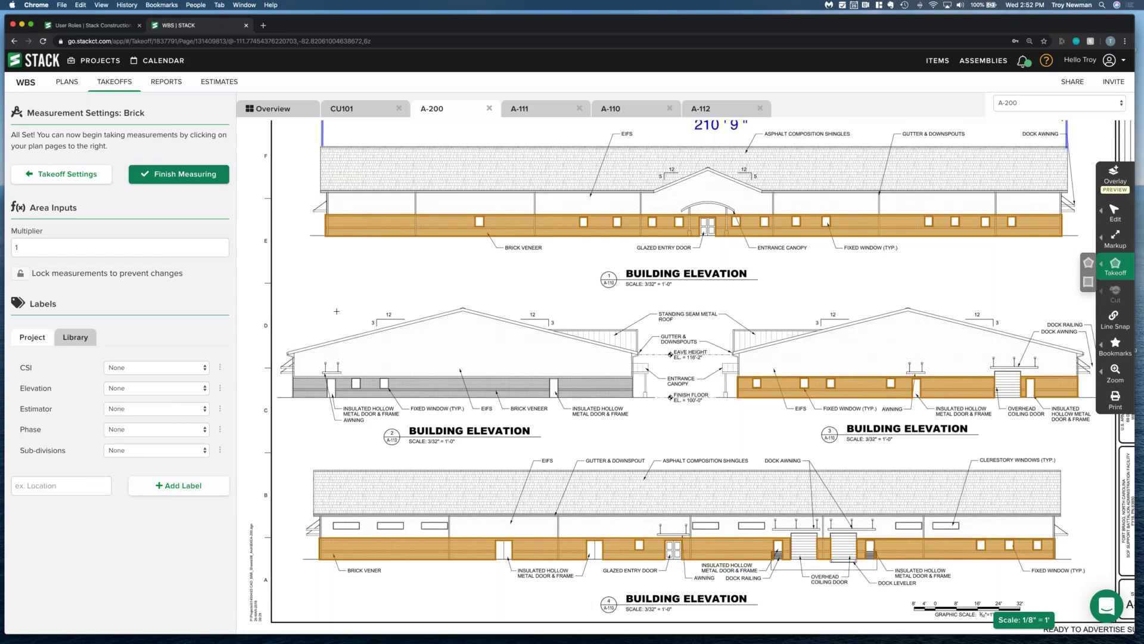
- Assign the Elevation label option North to the Brick measurement on Building Elevation 1
scroll(369, 304, "down", 2)
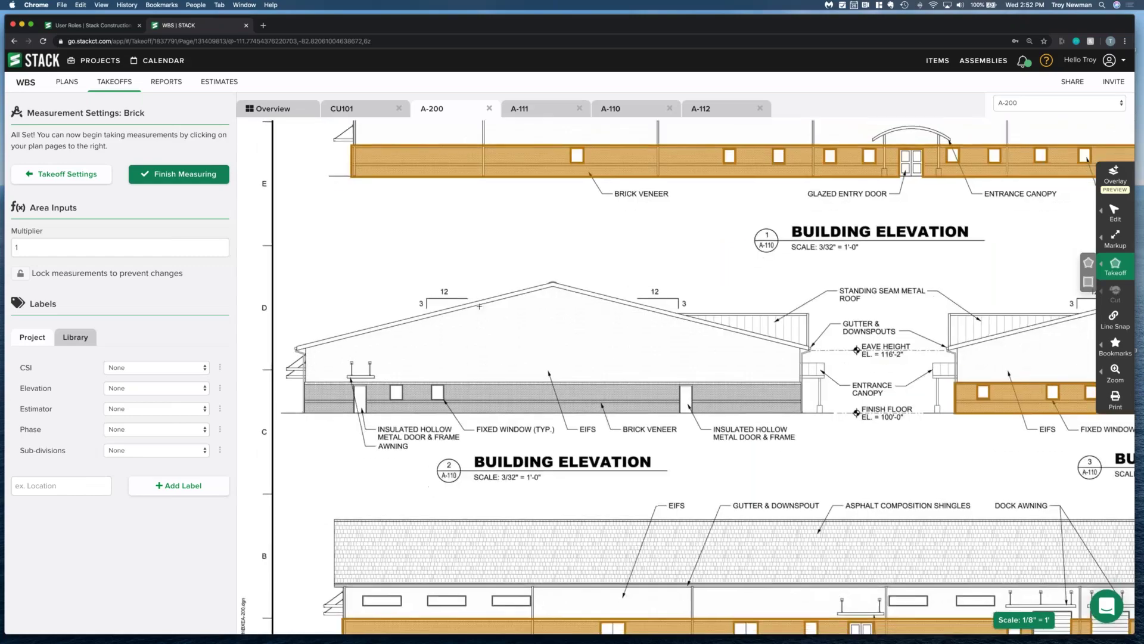
scroll(369, 304, "up", 5)
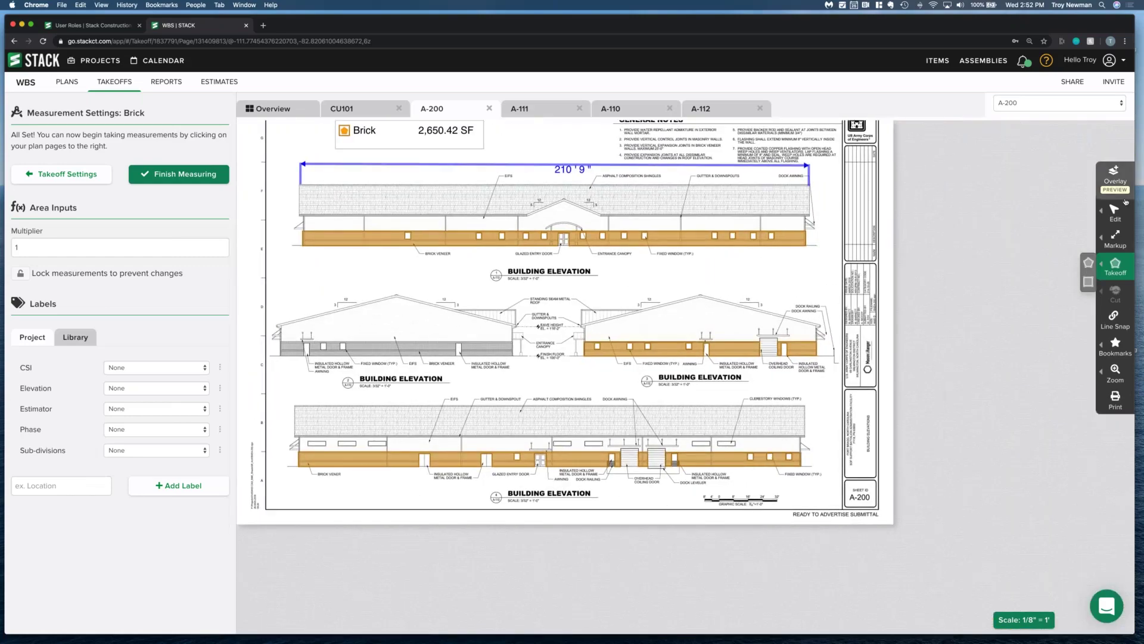
left_click(1115, 212)
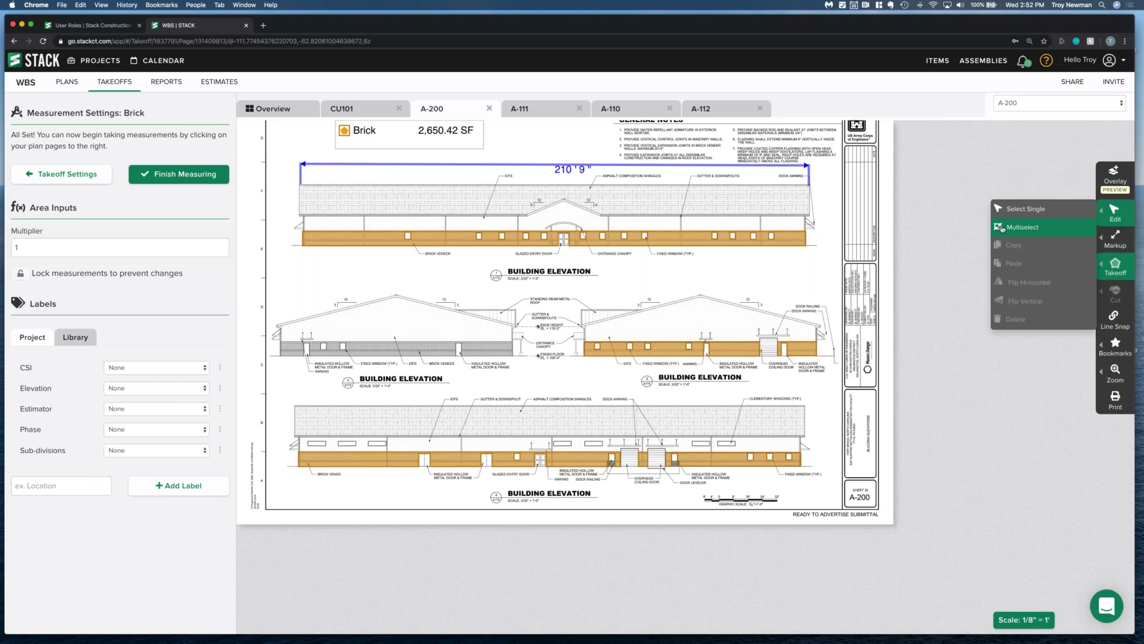
left_click(1003, 227)
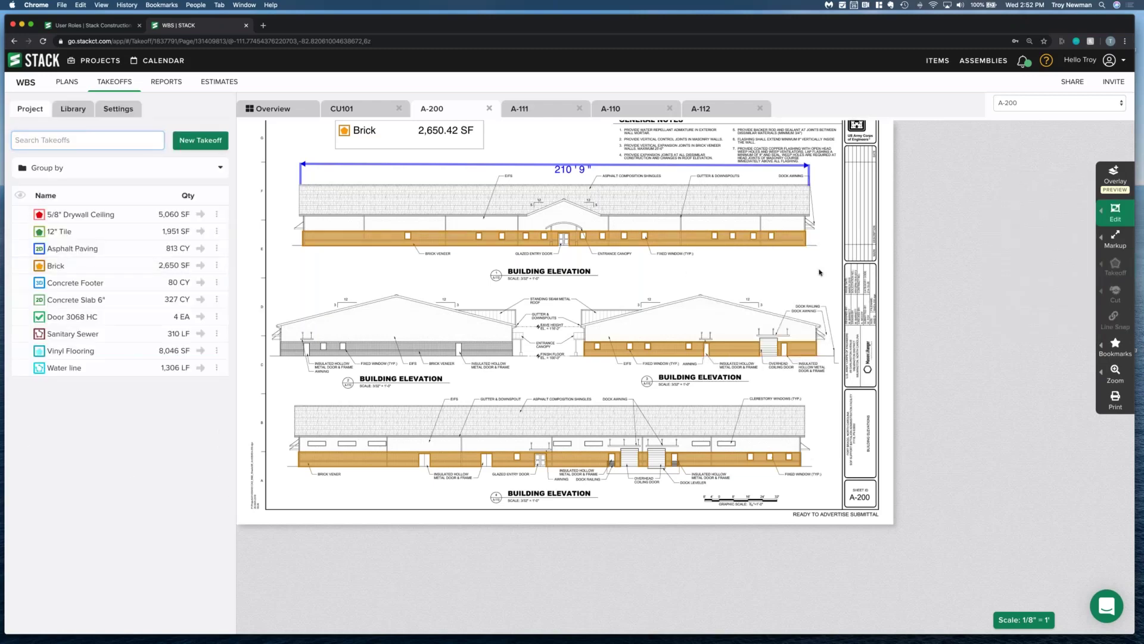
left_click(798, 238)
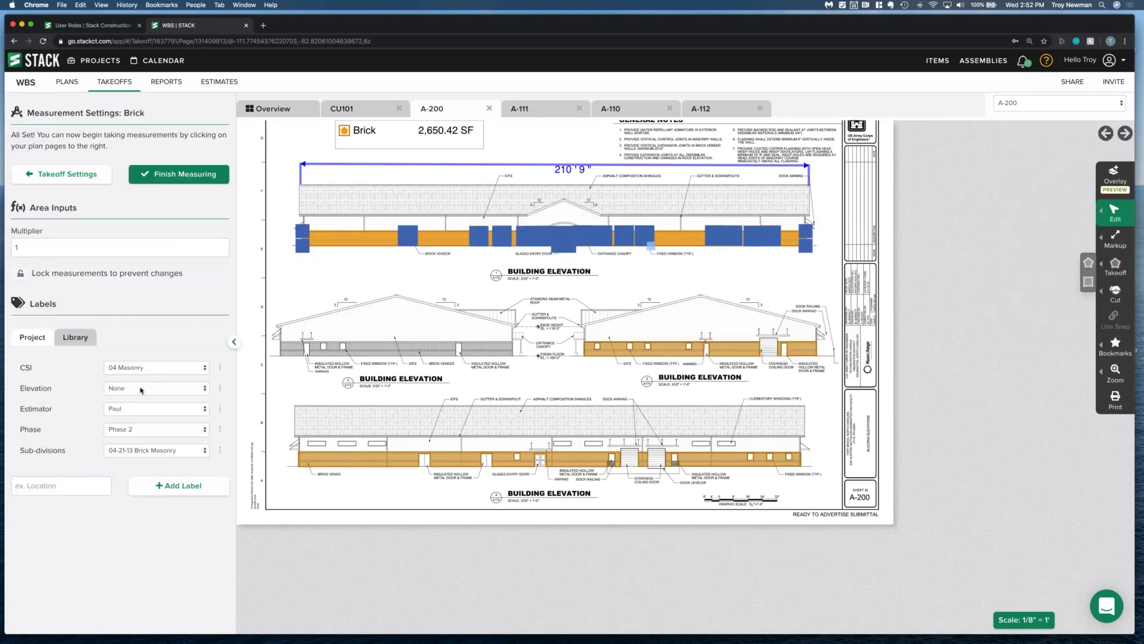
left_click(141, 390)
key("Down")
key("Return")
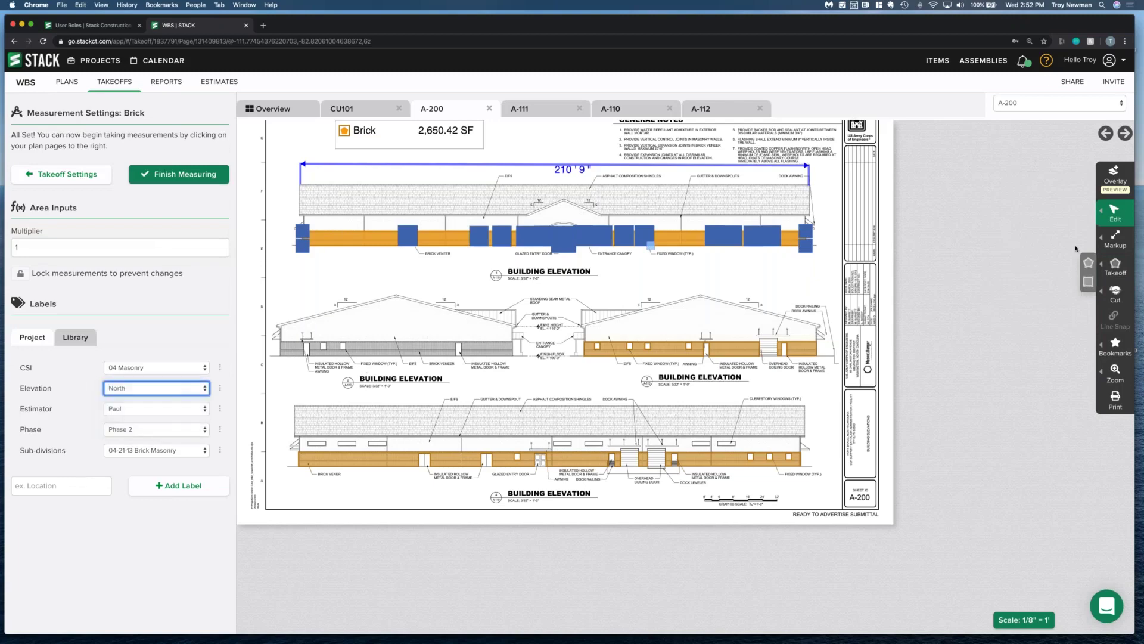
- Select the Brick measurements on Building Elevation 3 with Multiselect and assign them the Elevation label option East
left_click(1101, 210)
left_click(1060, 228)
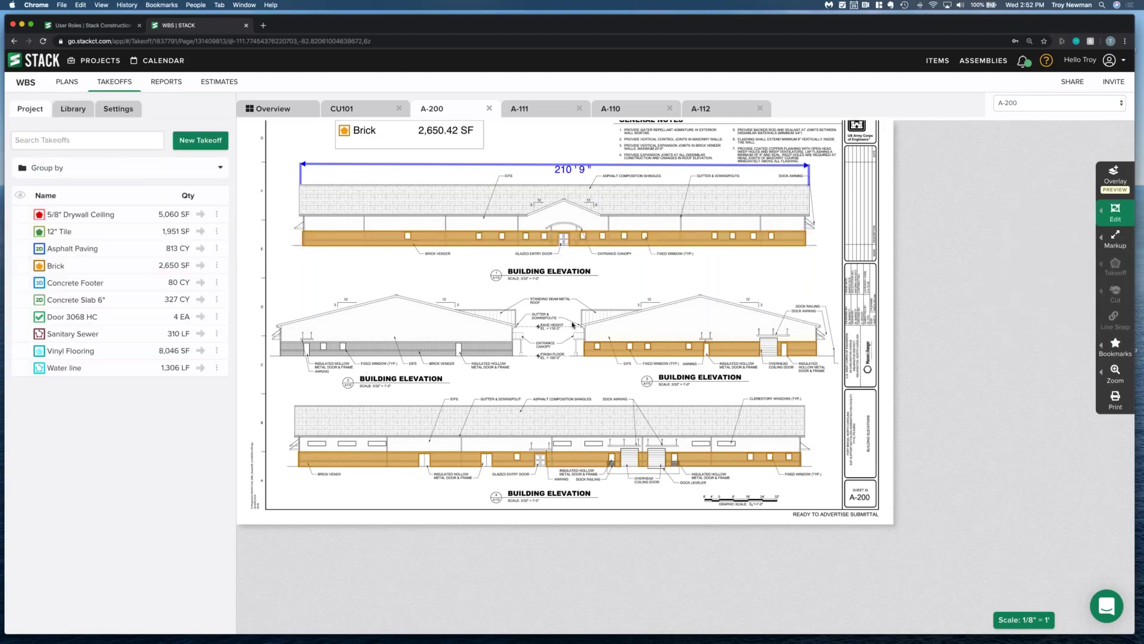
left_click_drag(572, 323, 756, 369)
left_click(157, 409)
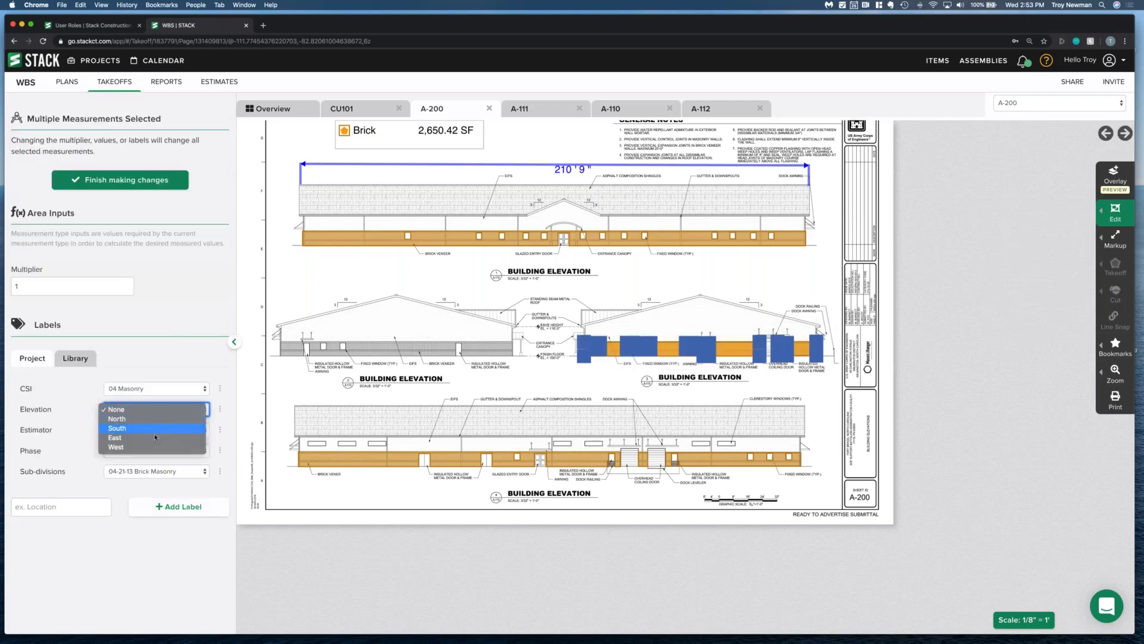
left_click(181, 437)
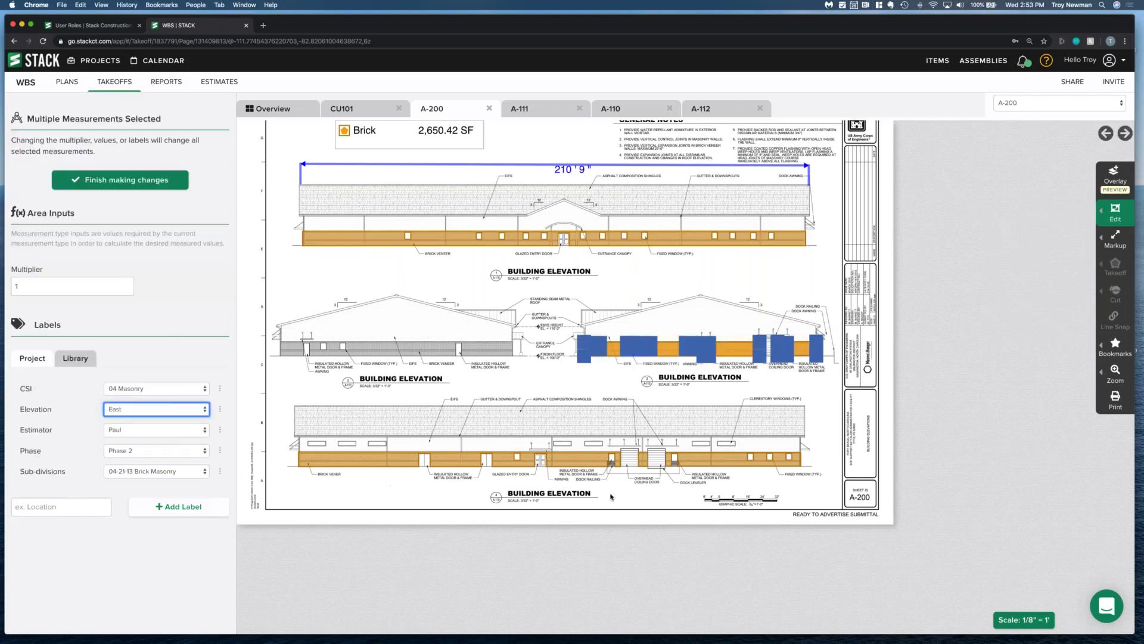
left_click(700, 498)
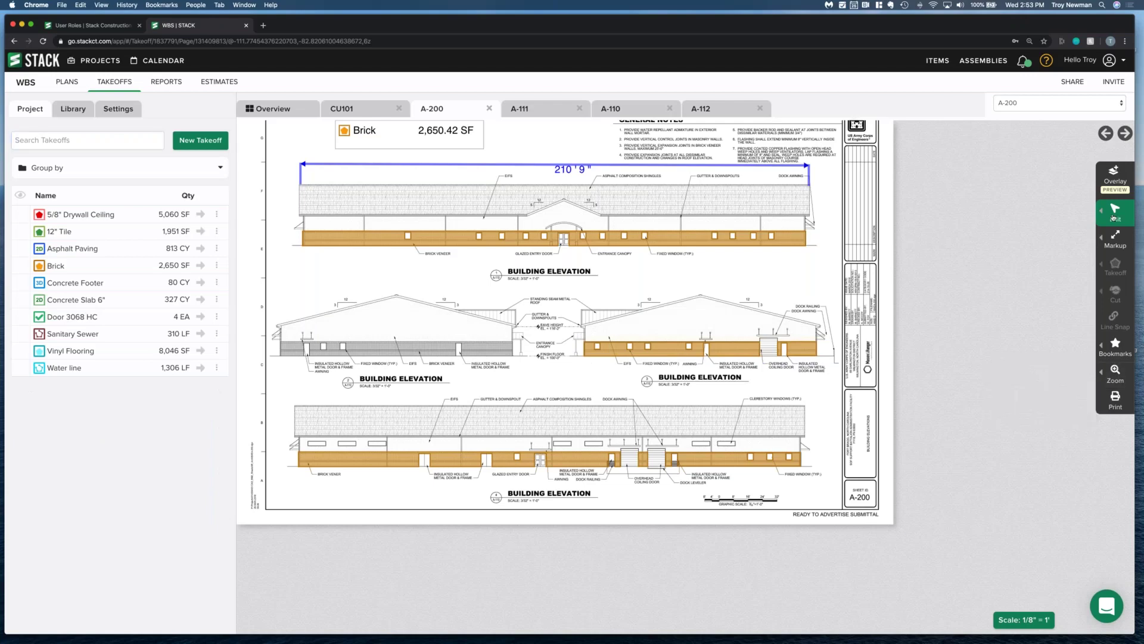
- Select the Brick measurements on Building Elevation 4 with Multiselect and assign them the Elevation label option South
mouse_move(1113, 217)
left_click(1023, 227)
left_click_drag(306, 421, 824, 500)
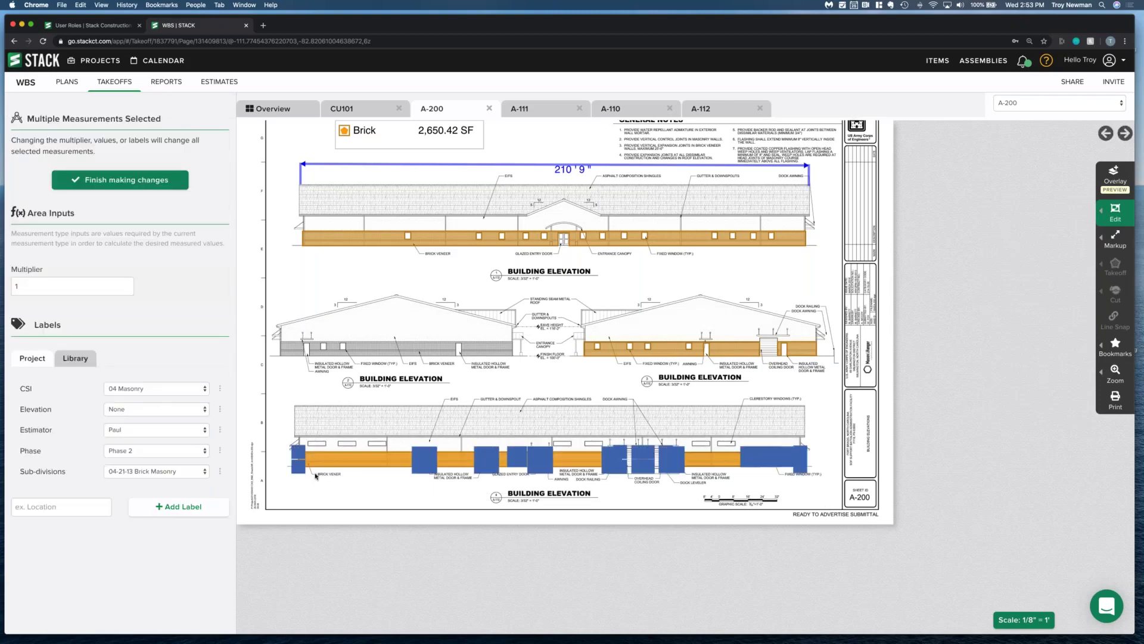
left_click(155, 412)
left_click(154, 428)
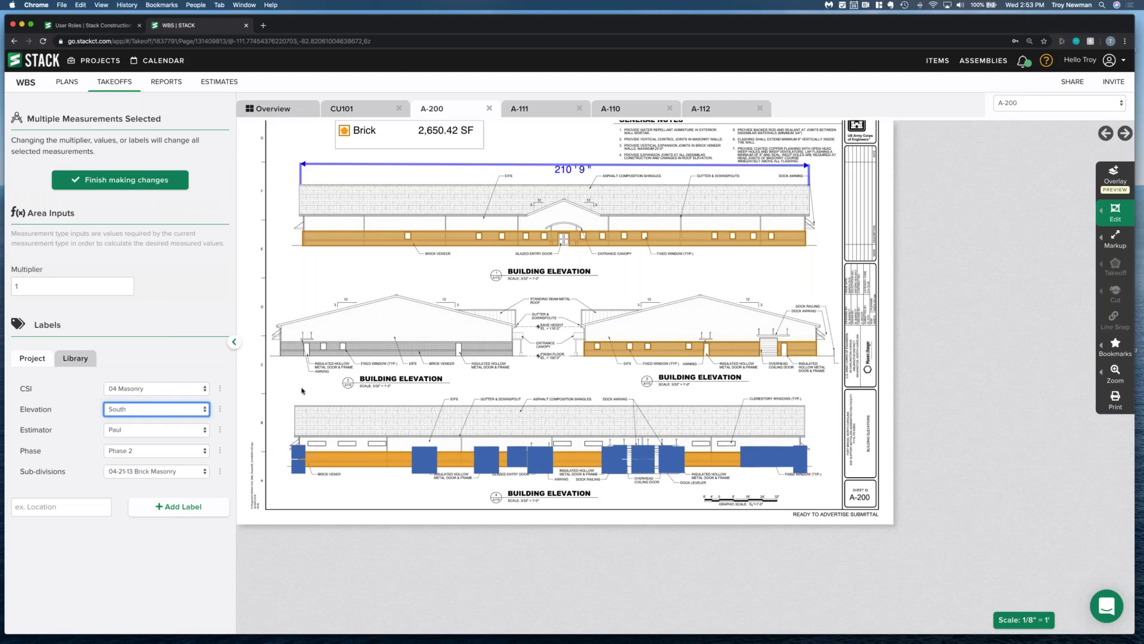
key("Escape")
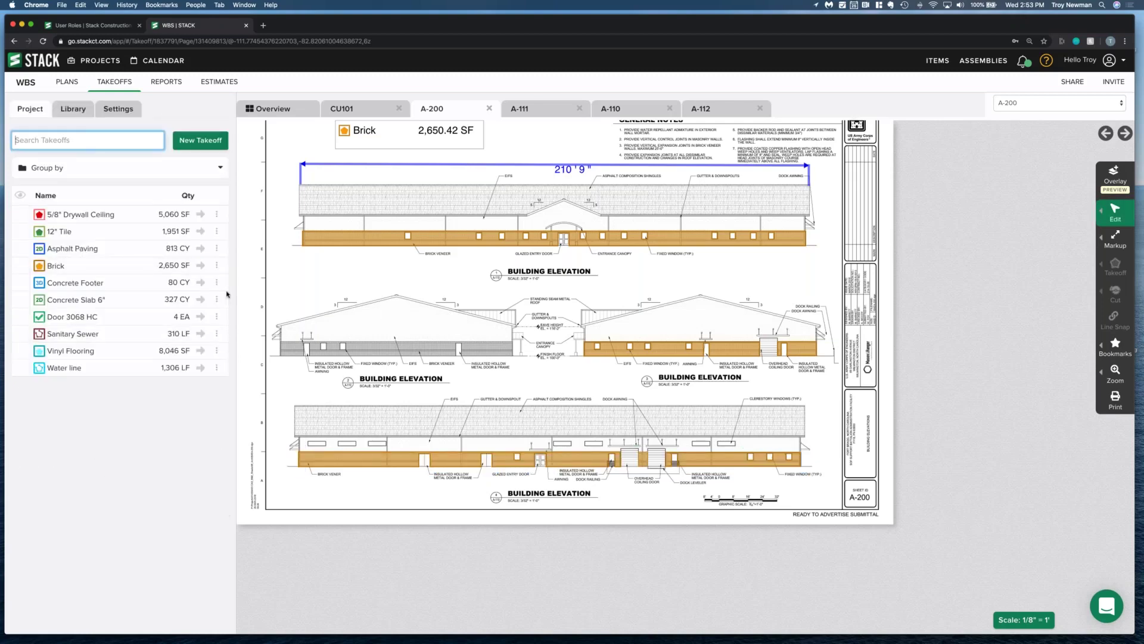
- Measure the brick band on Building Elevation 2 as a Brick rectangle about 97' by 6' with the Elevation label set to West
left_click(200, 265)
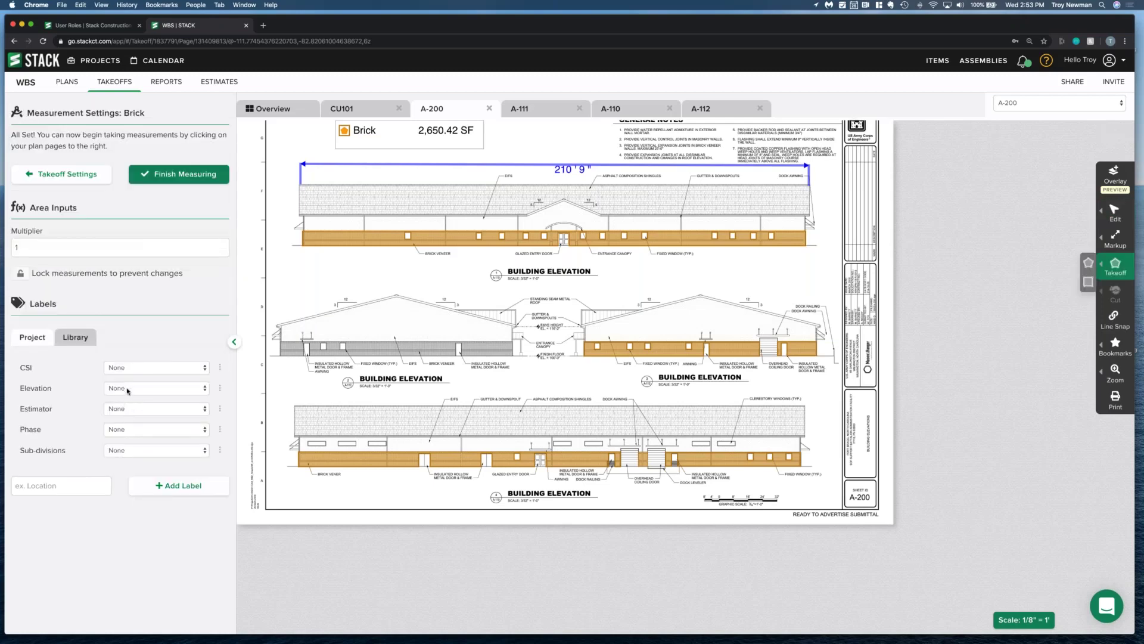
left_click(127, 391)
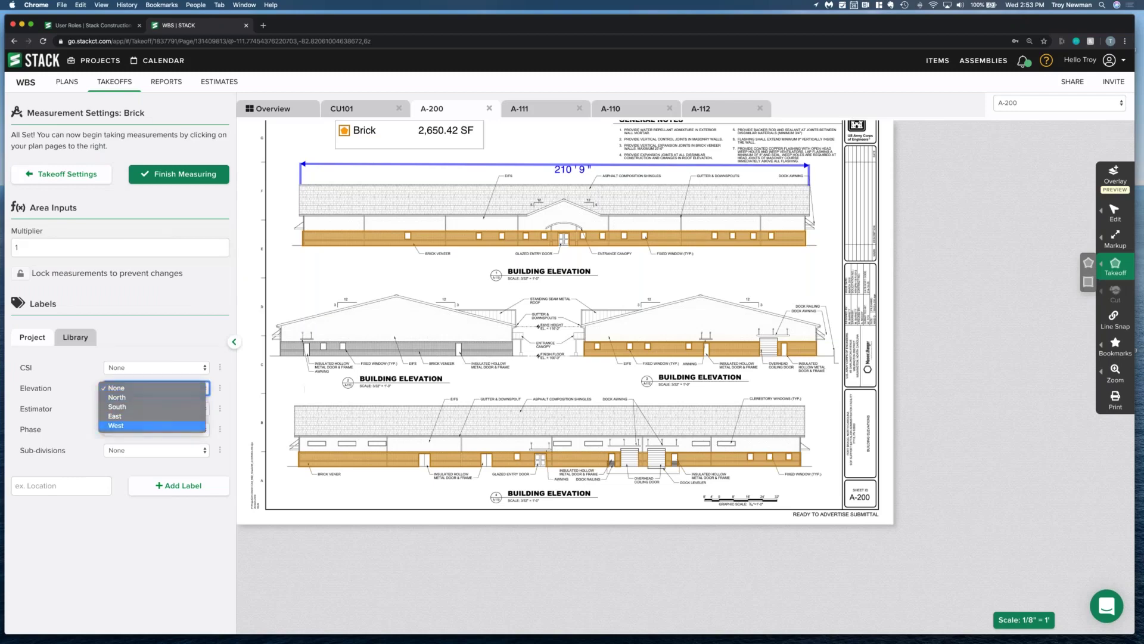
left_click(130, 425)
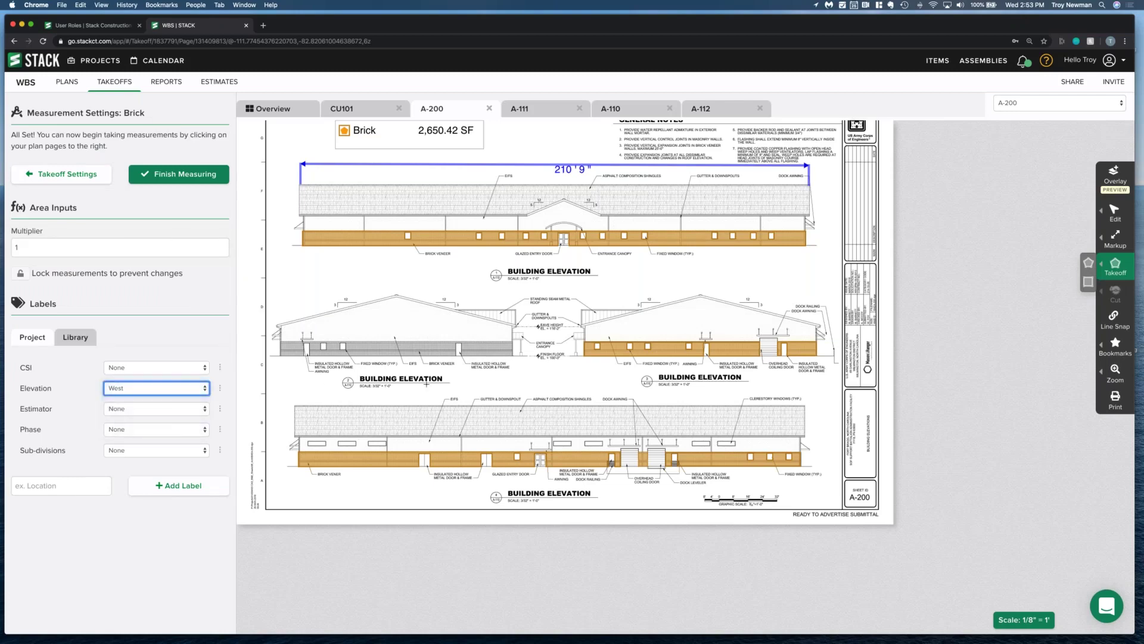
scroll(426, 384, "up", 3)
key("r")
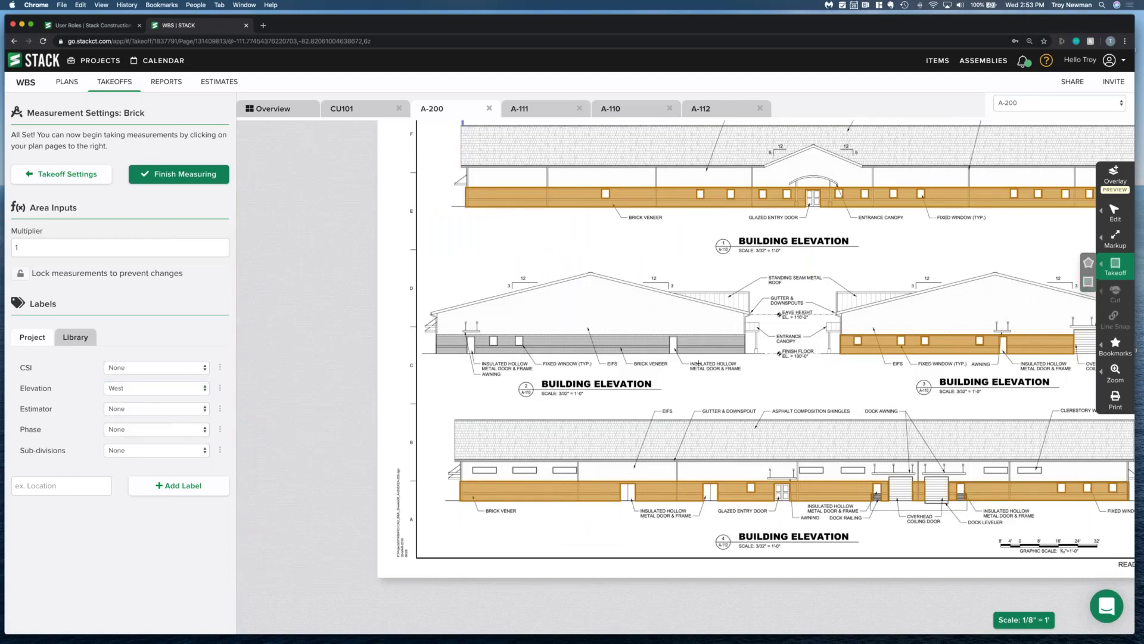
left_click(437, 335)
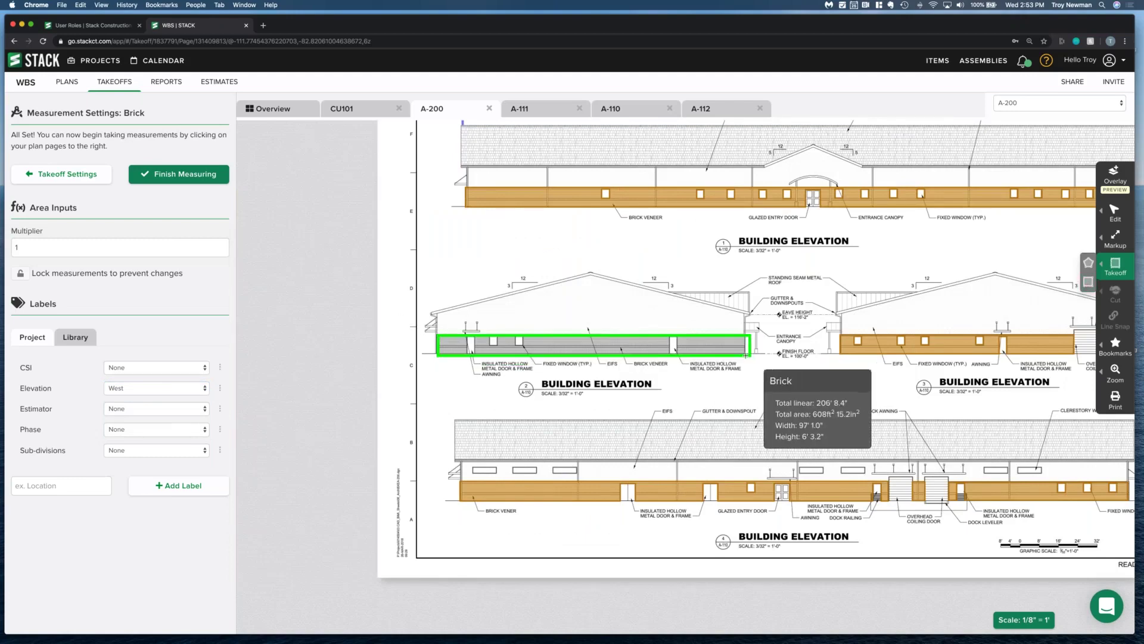
left_click(742, 367)
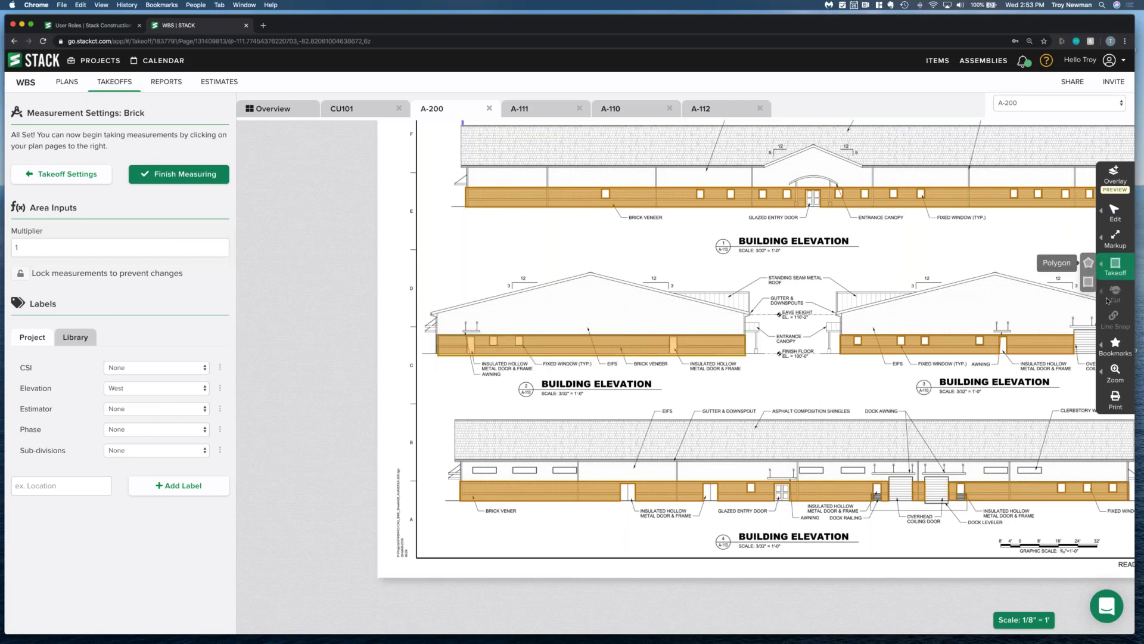
left_click(1115, 211)
left_click(1013, 205)
- Group the project's takeoff list by the Elevation label
mouse_move(721, 347)
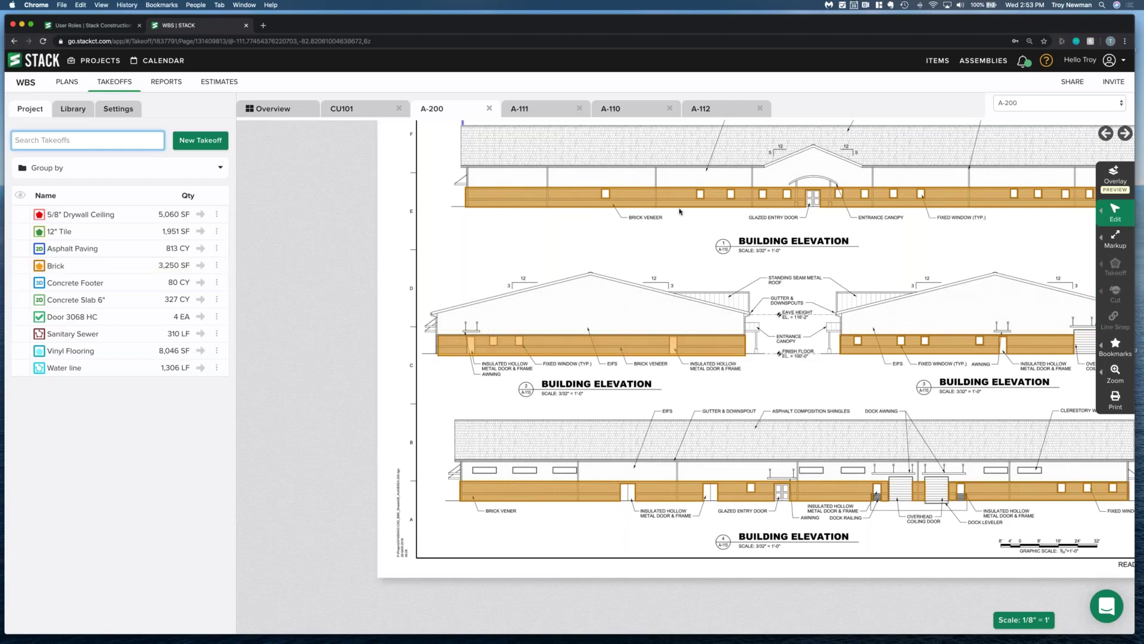
mouse_move(691, 218)
left_click(58, 171)
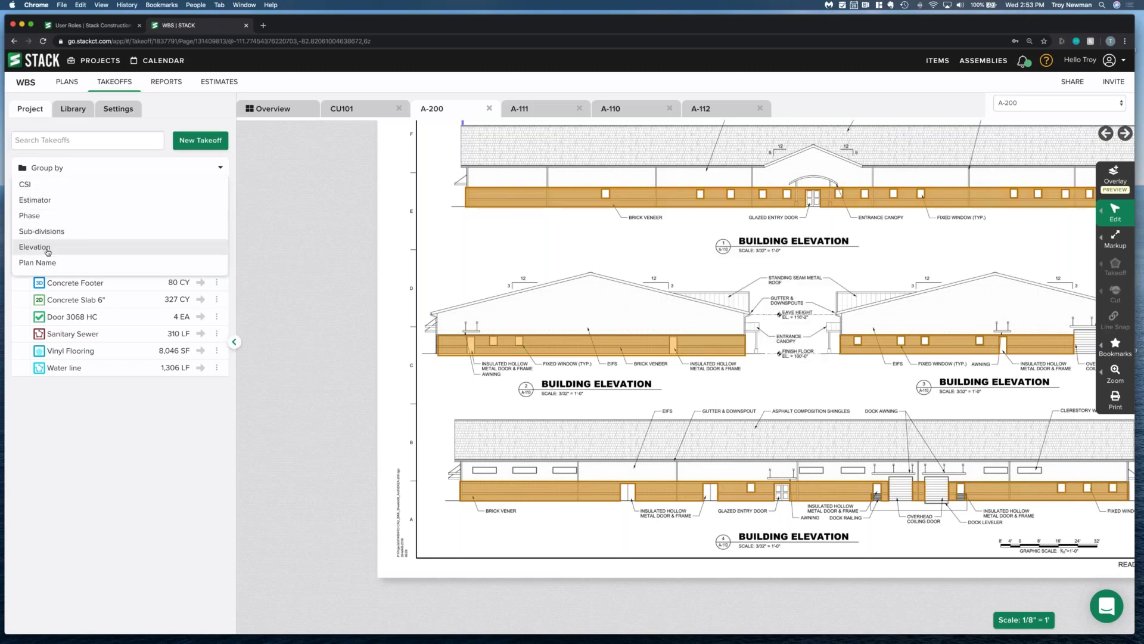
left_click(48, 249)
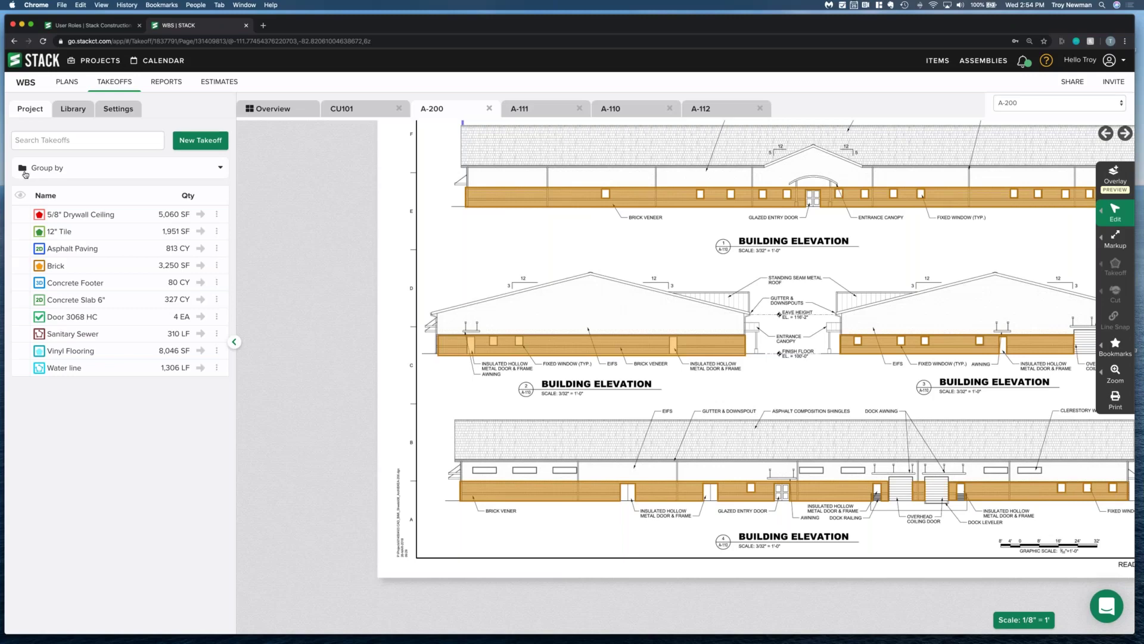
- Group the project's takeoff list by Plan Name
left_click(54, 169)
left_click(40, 263)
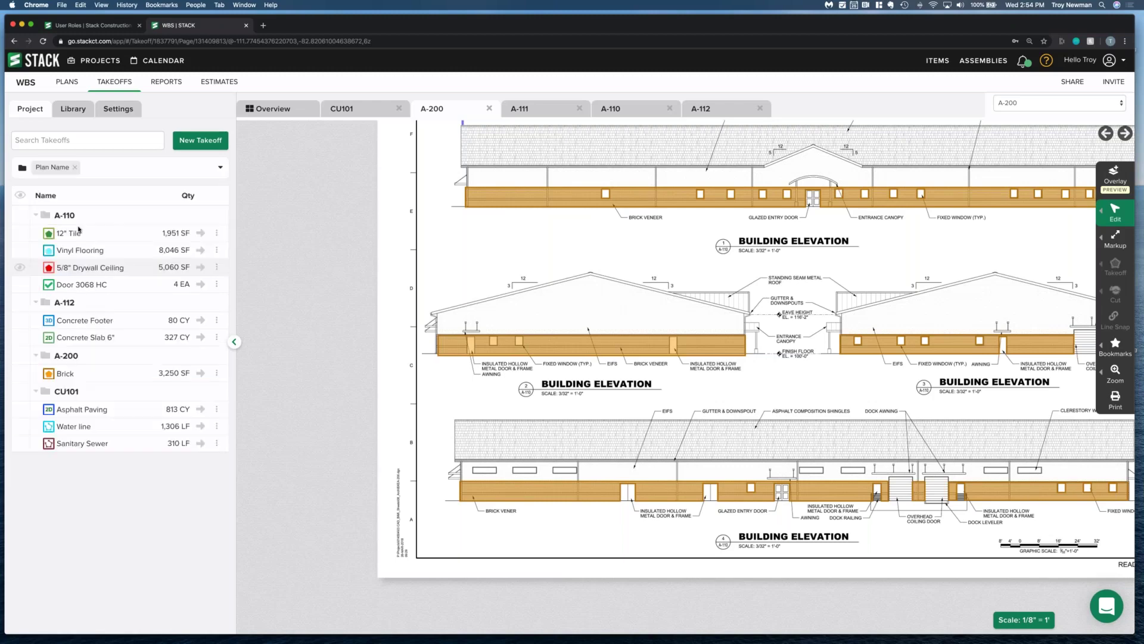
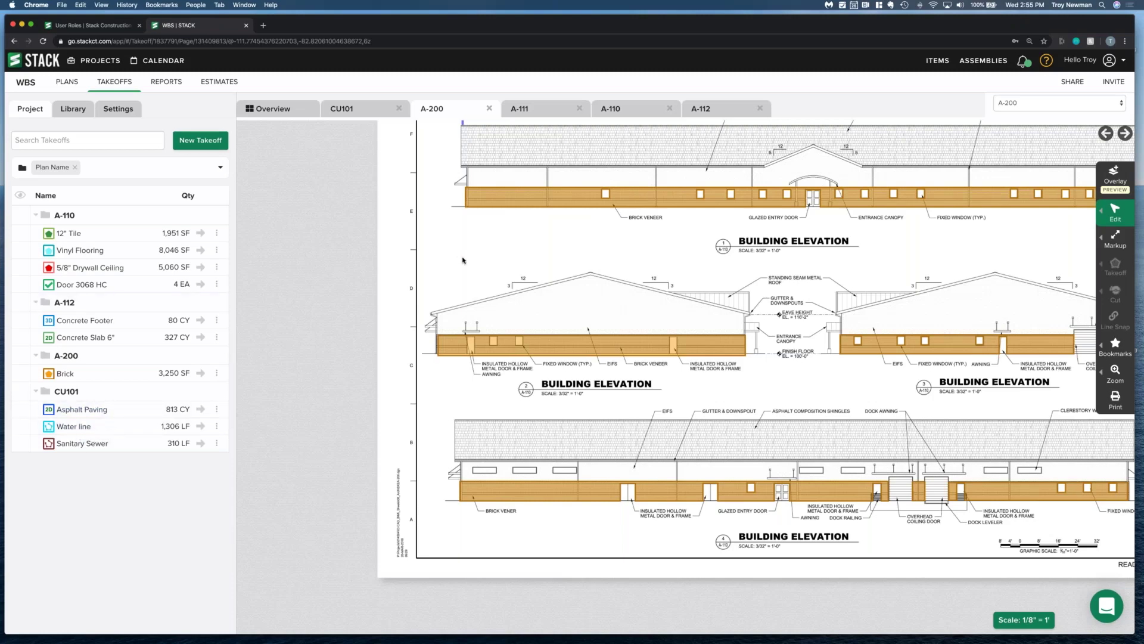
scroll(462, 260, "down", 5)
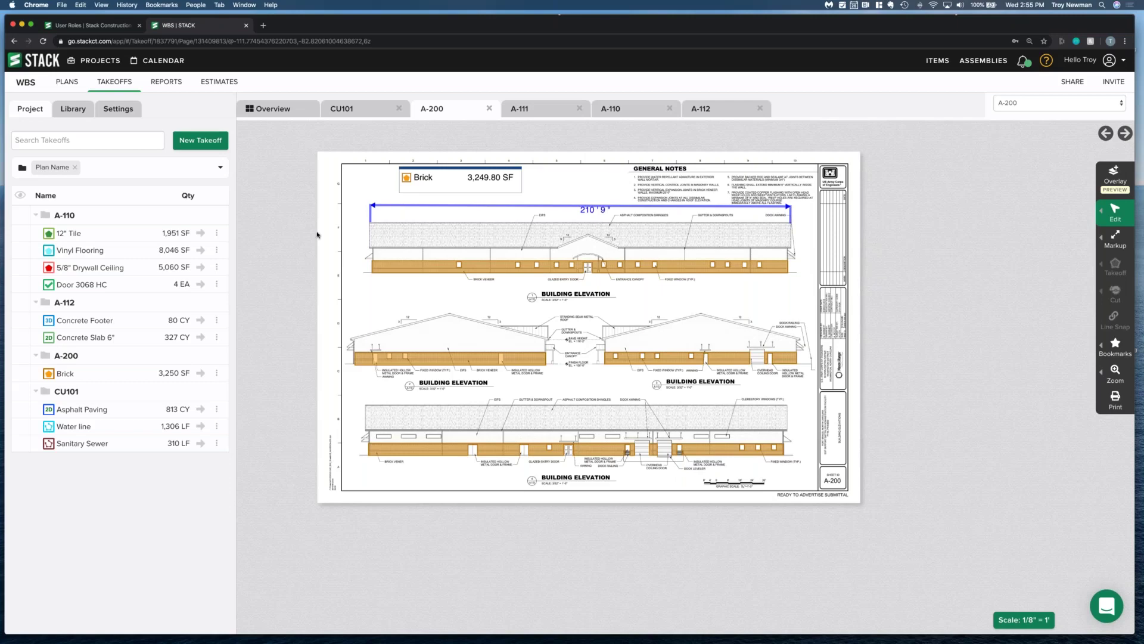
- Return to the overview of all project plans and open plan A-111
left_click(356, 107)
left_click(277, 109)
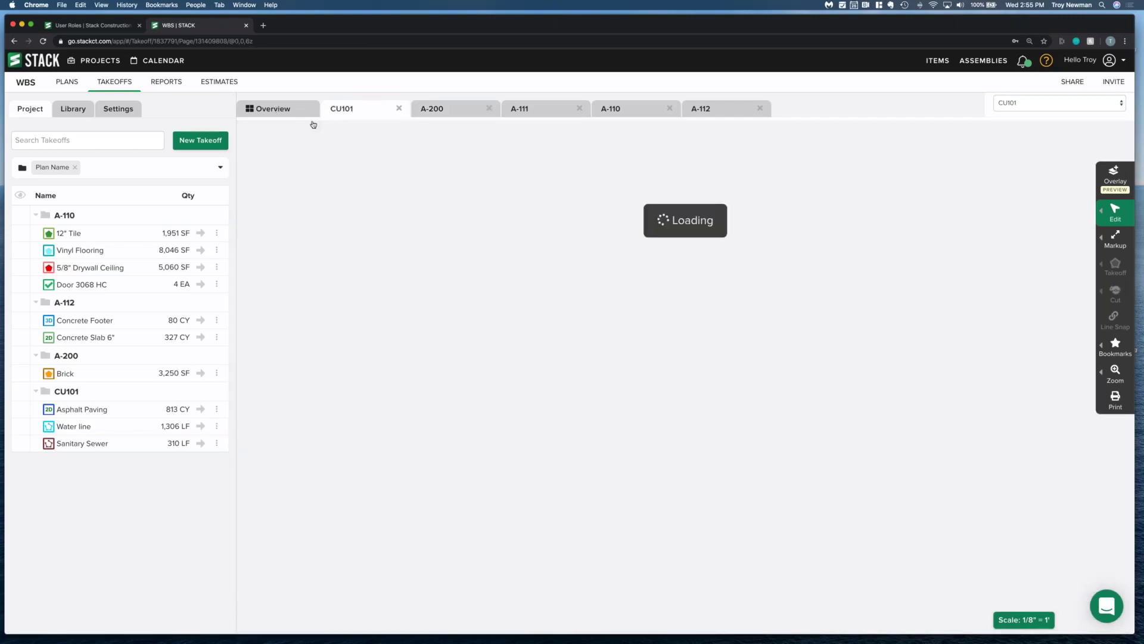
mouse_move(654, 252)
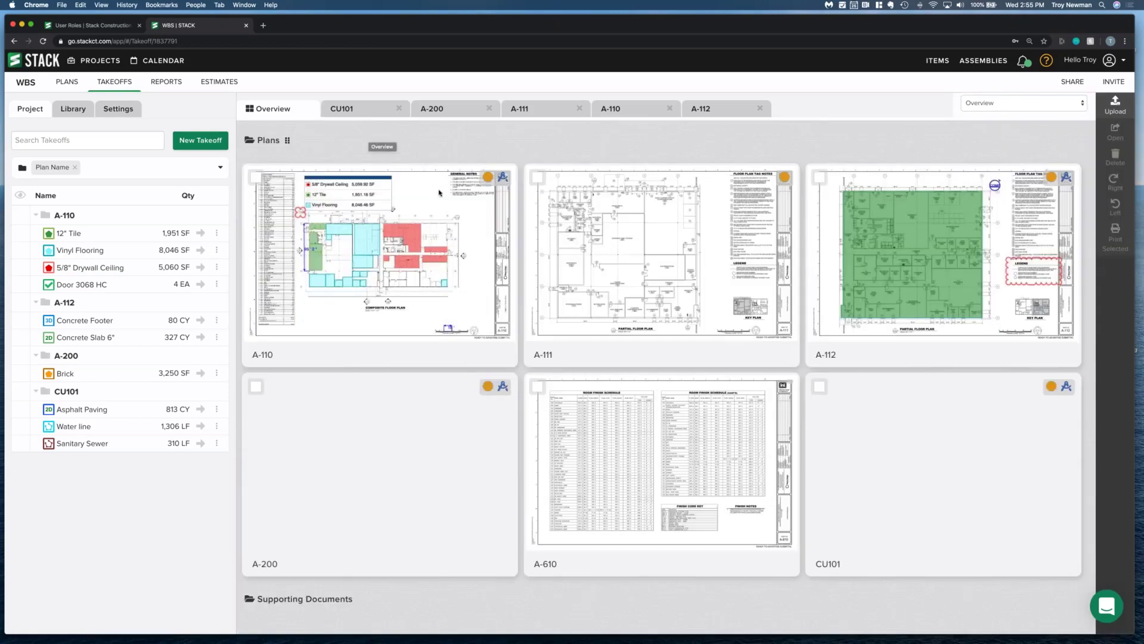
left_click(653, 248)
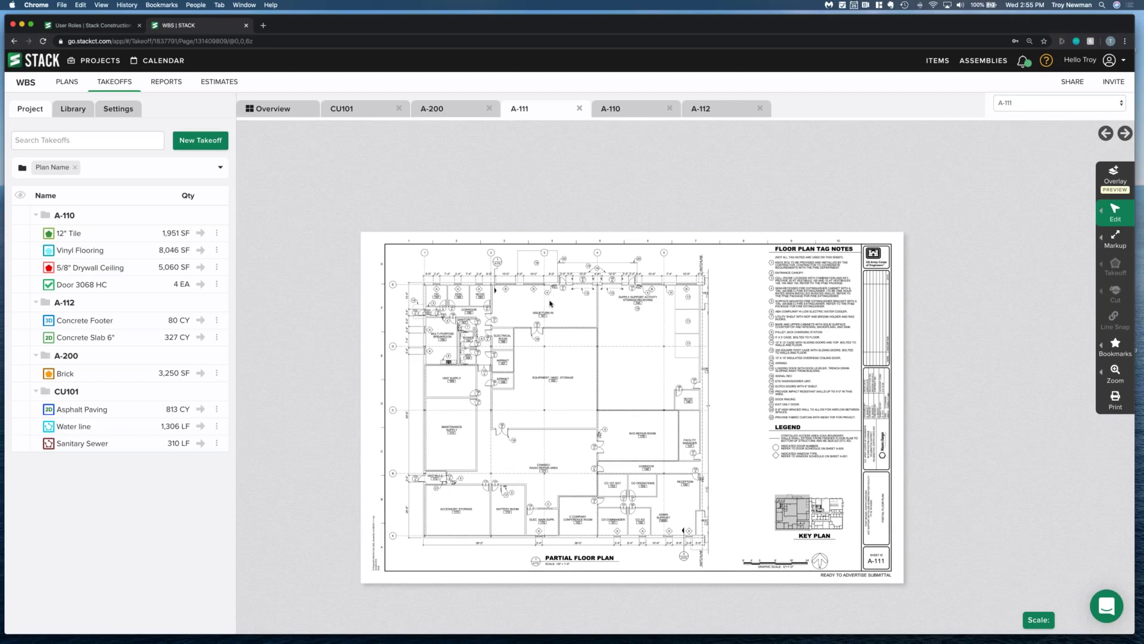
- Set the scale of plan A-111 to the standard architectural scale 1/8" = 1', matching its graphic scale
scroll(549, 303, "up", 2)
scroll(631, 388, "up", 1)
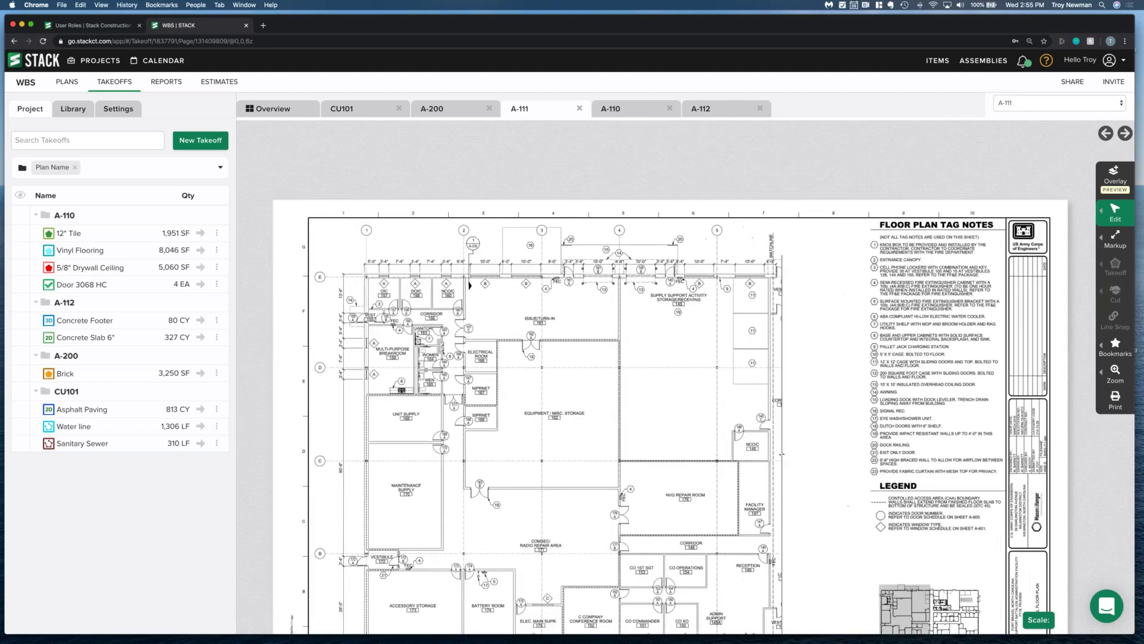
scroll(774, 453, "down", 5)
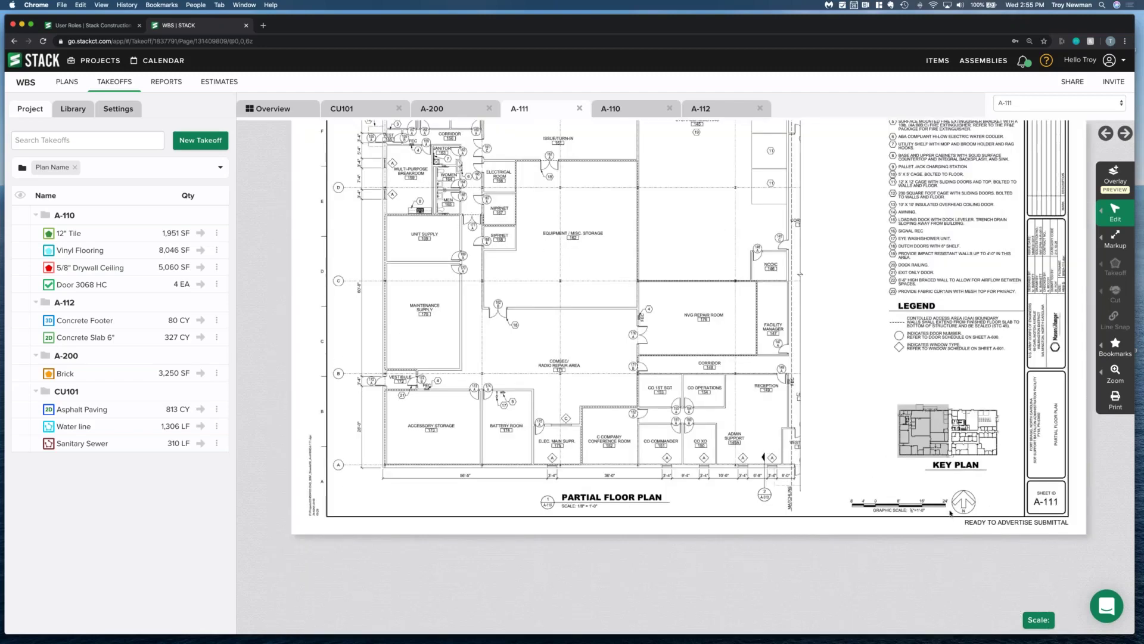
scroll(930, 516, "up", 5)
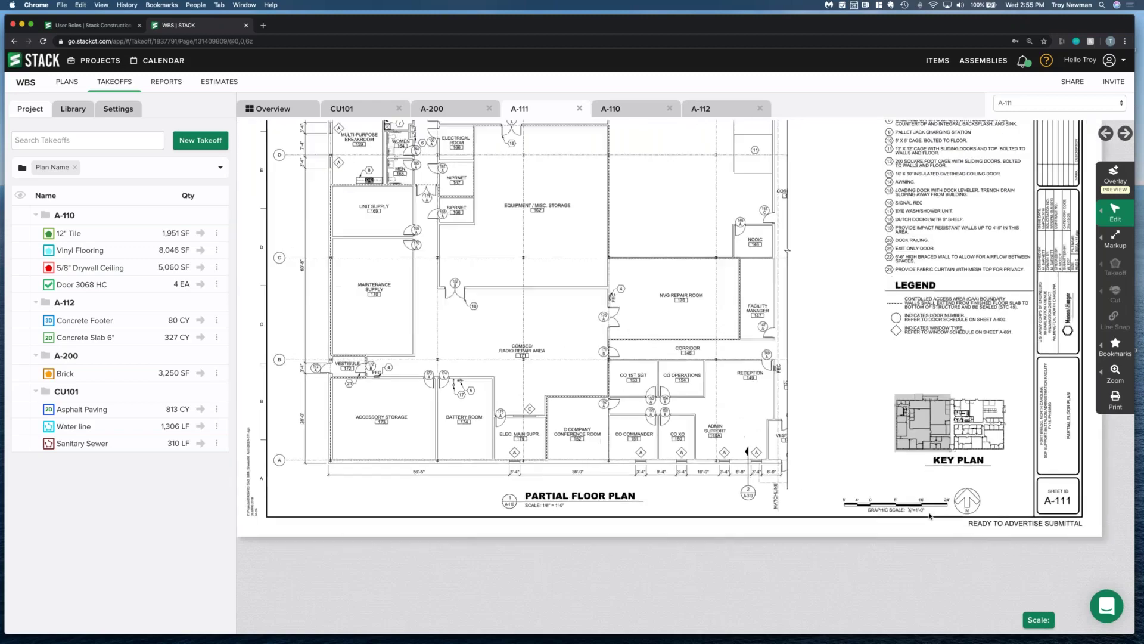
scroll(888, 526, "up", 1)
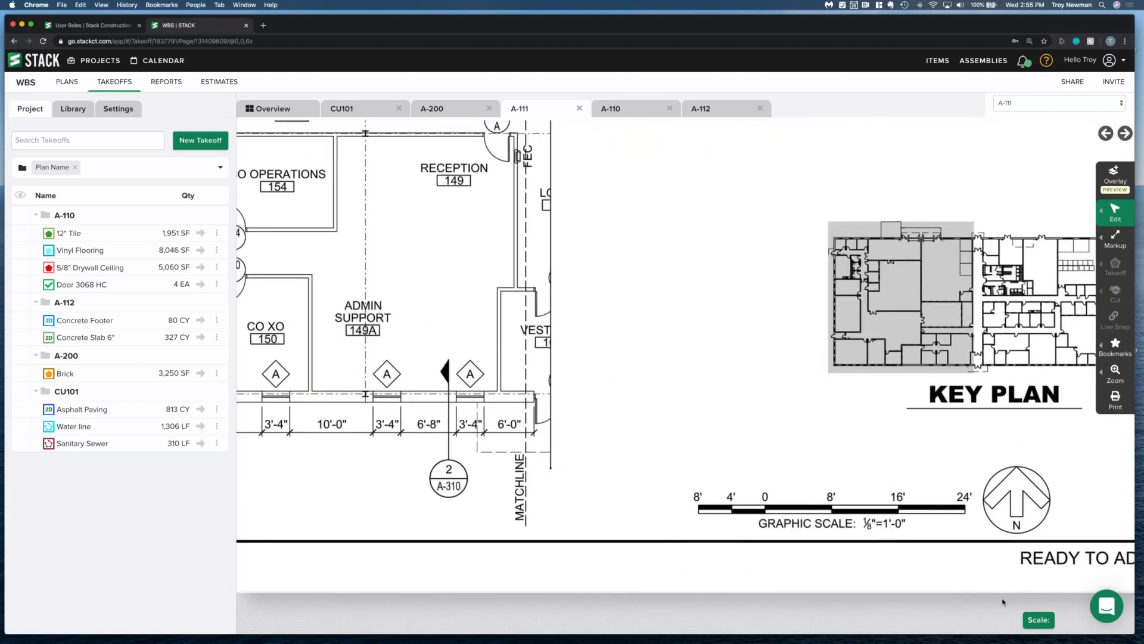
left_click(1042, 620)
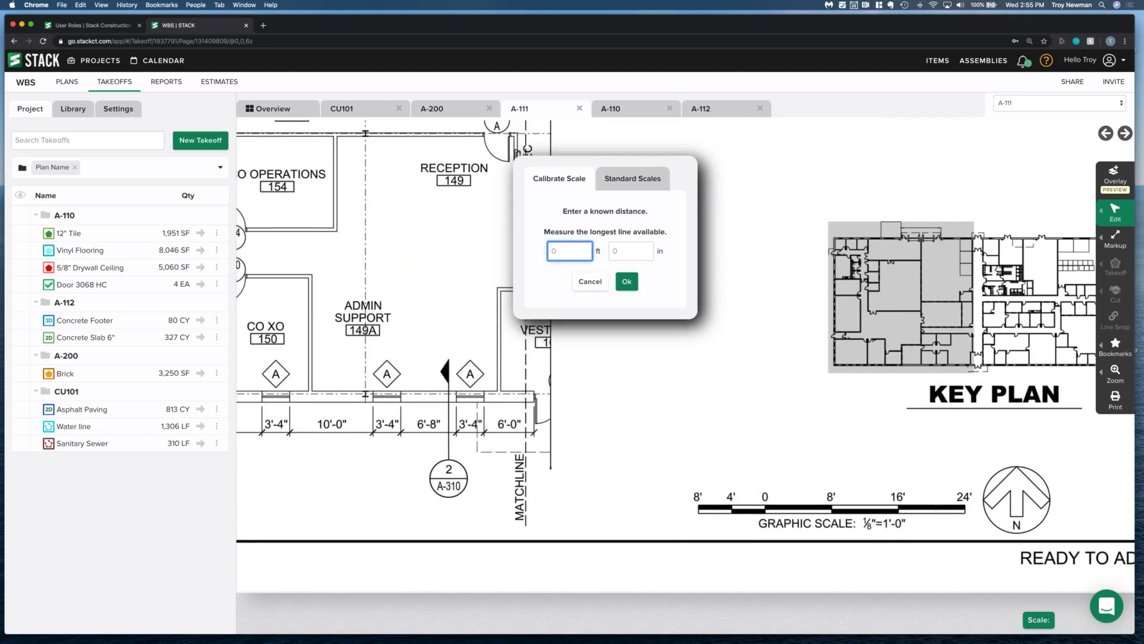
type("16")
left_click(623, 179)
left_click(617, 216)
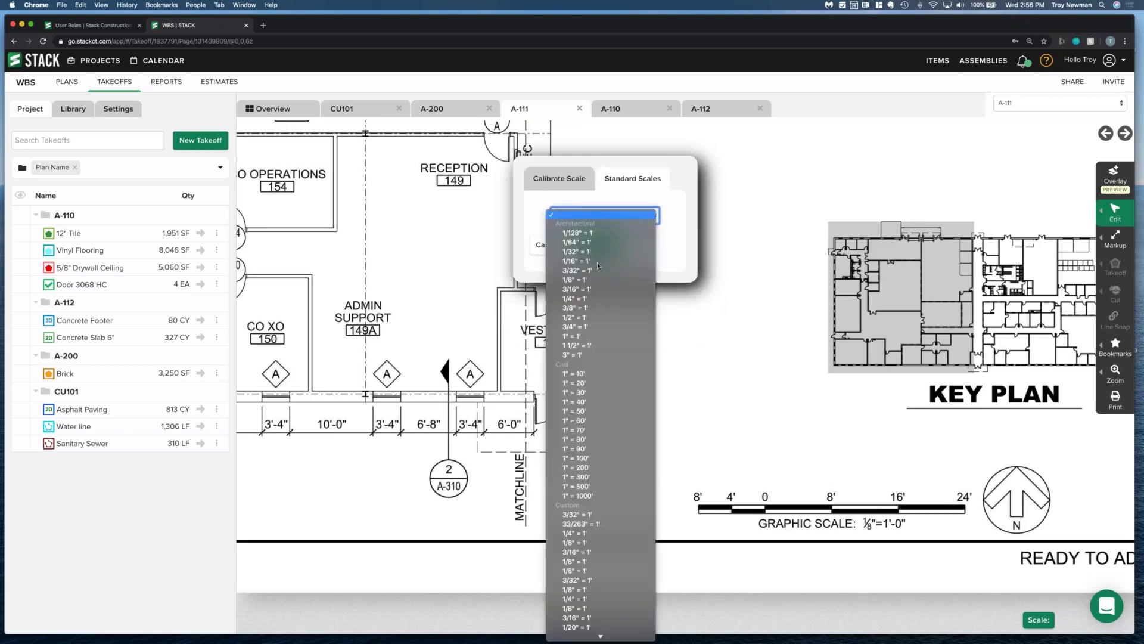
left_click(590, 280)
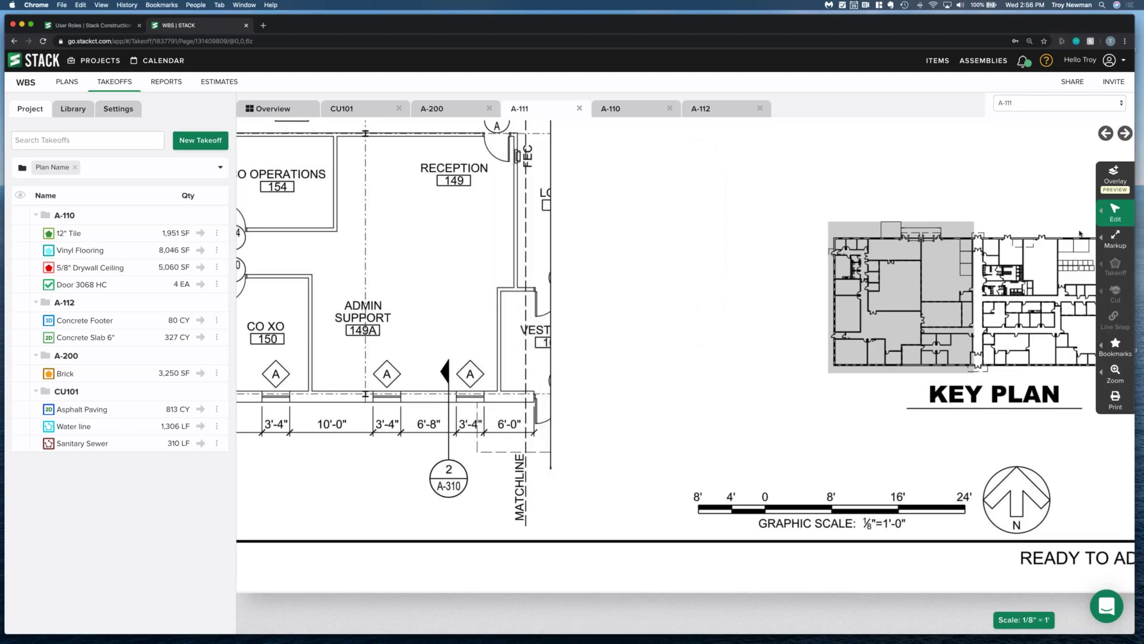
- Check the plan scale by measuring the graphic scale bar from 0 to 16' with a markup line
left_click(1105, 235)
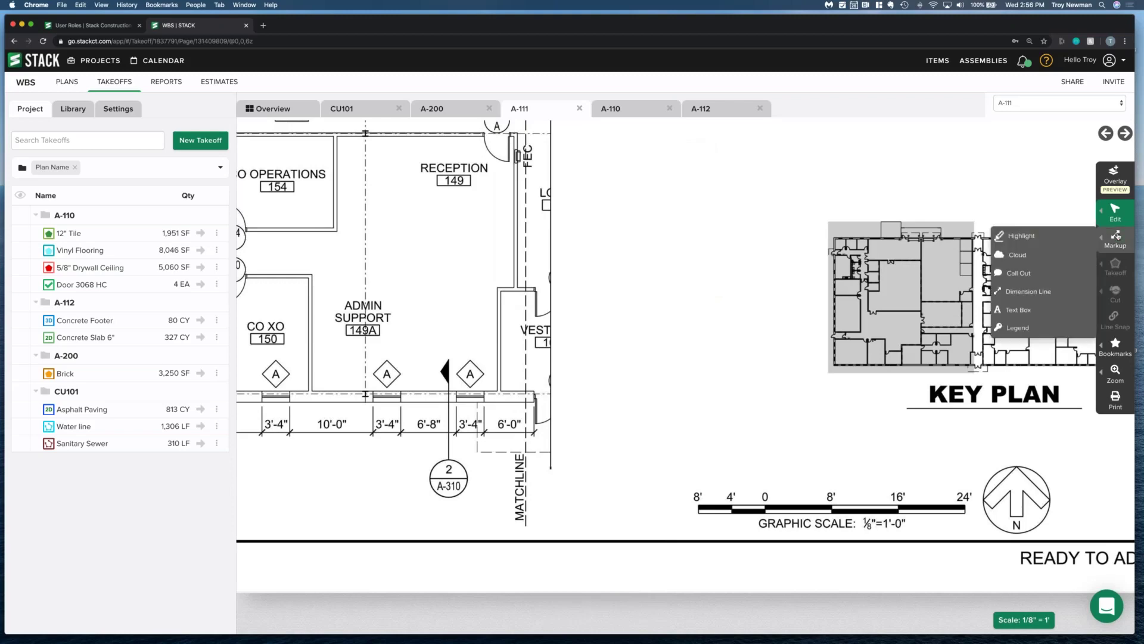
left_click(1016, 309)
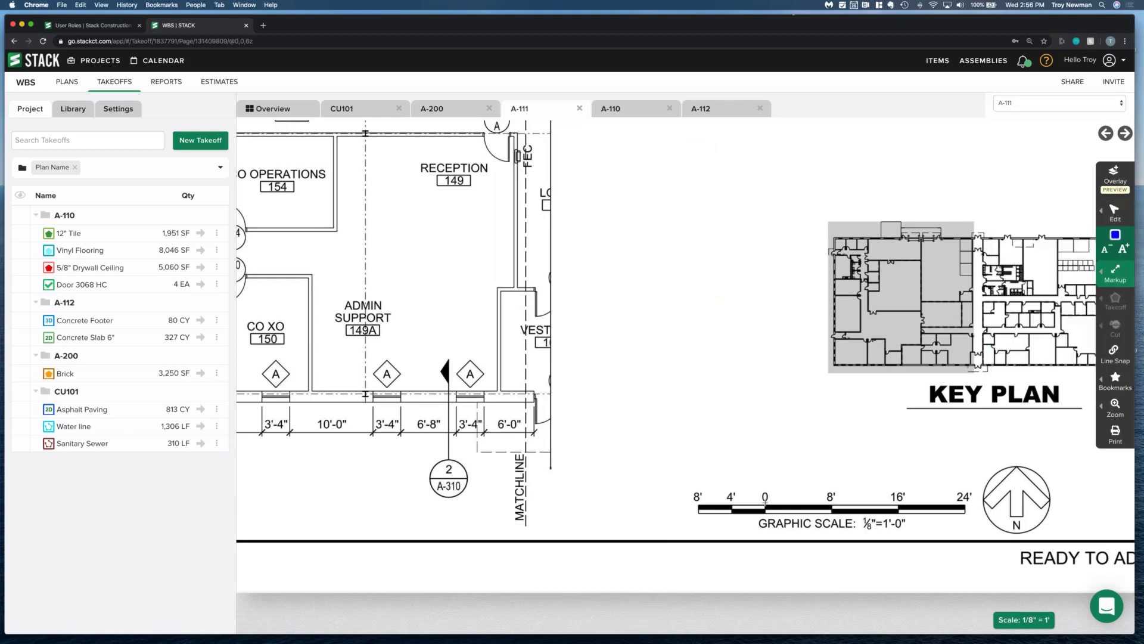
scroll(885, 502, "left", 1)
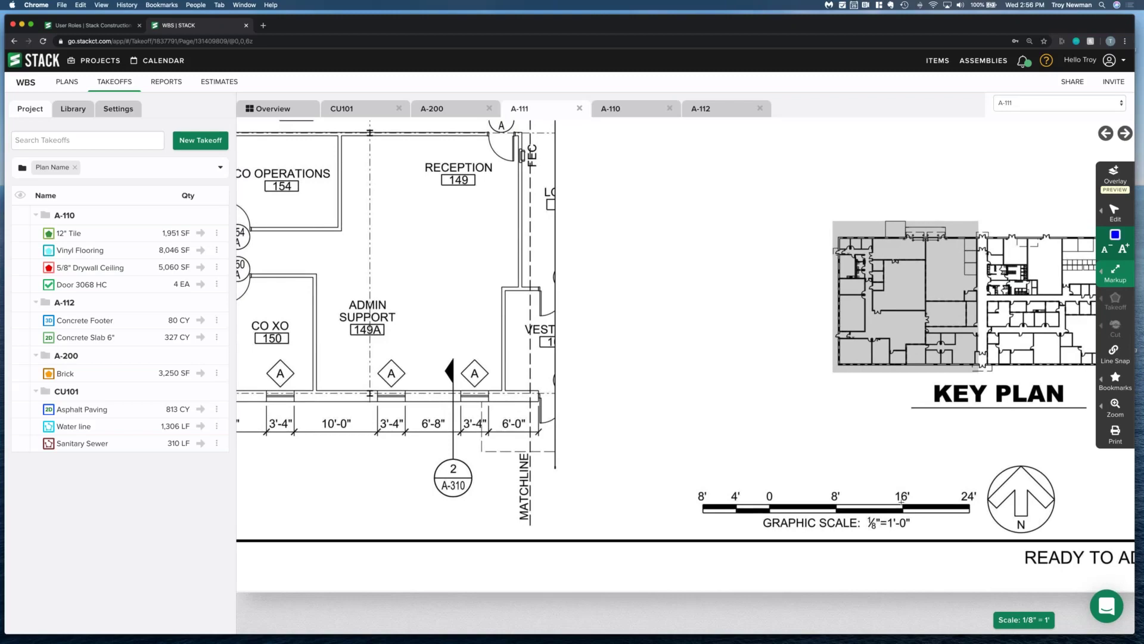
left_click_drag(772, 499, 901, 500)
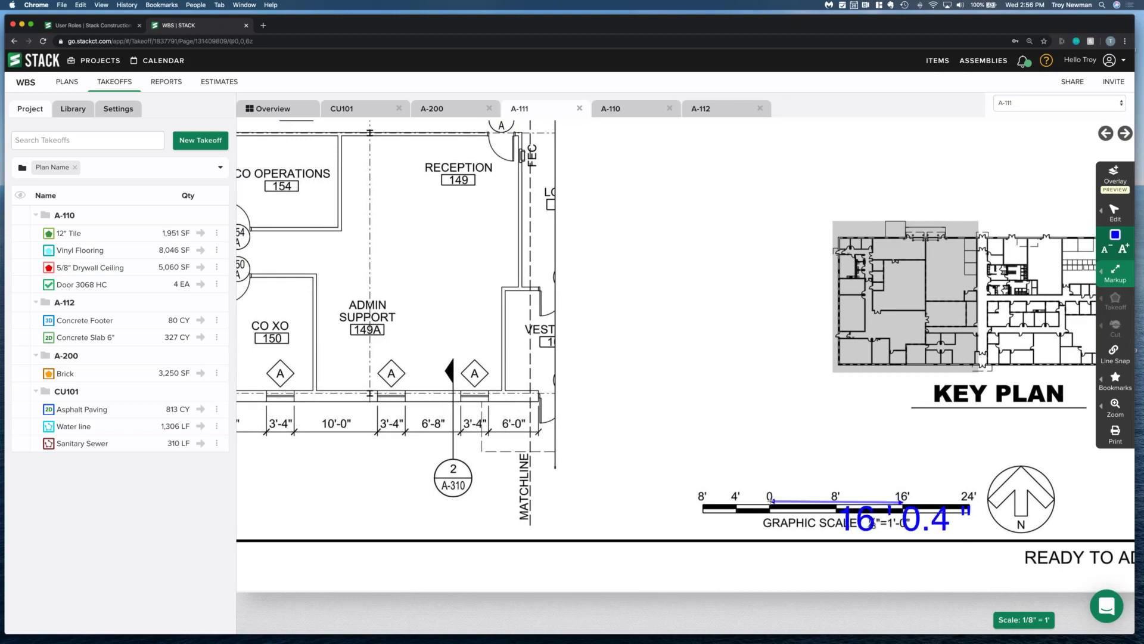
key("Escape")
- Measure a Water line segment about 60' long on A-111 along the grid E exterior wall, from grid 1 to grid 3
scroll(745, 479, "down", 1)
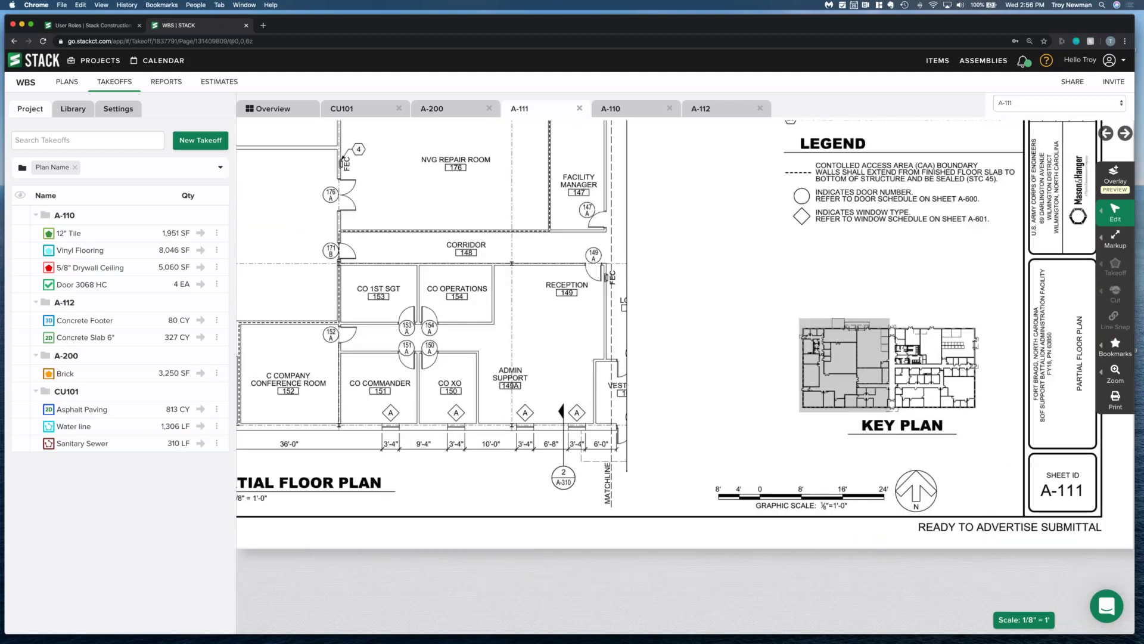
scroll(697, 185, "up", 5)
scroll(697, 184, "down", 3)
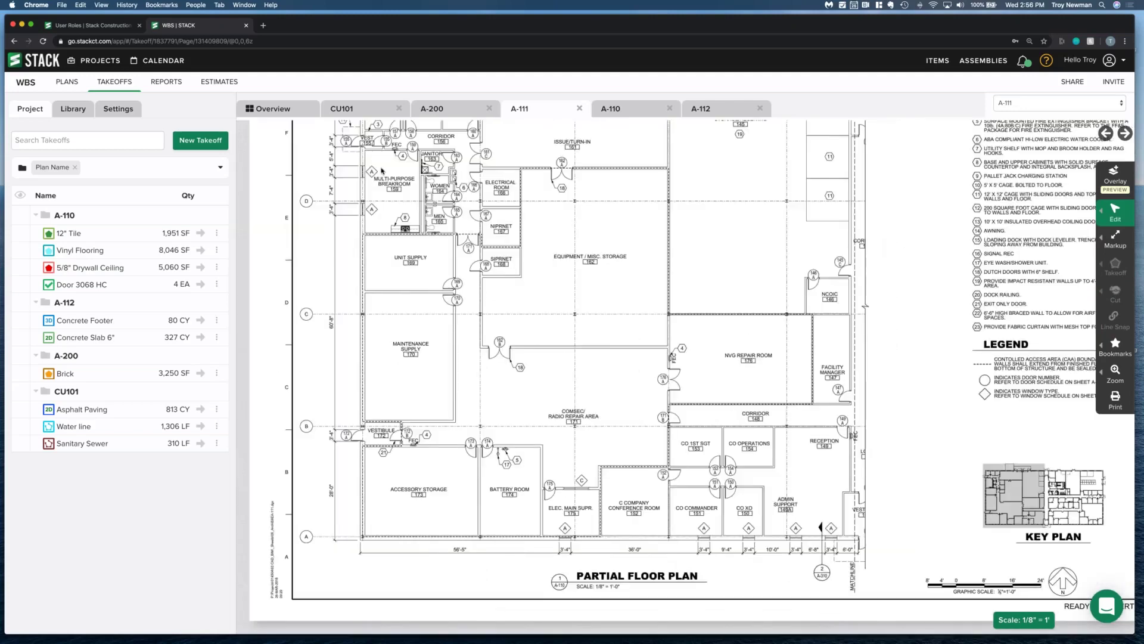
scroll(698, 185, "up", 2)
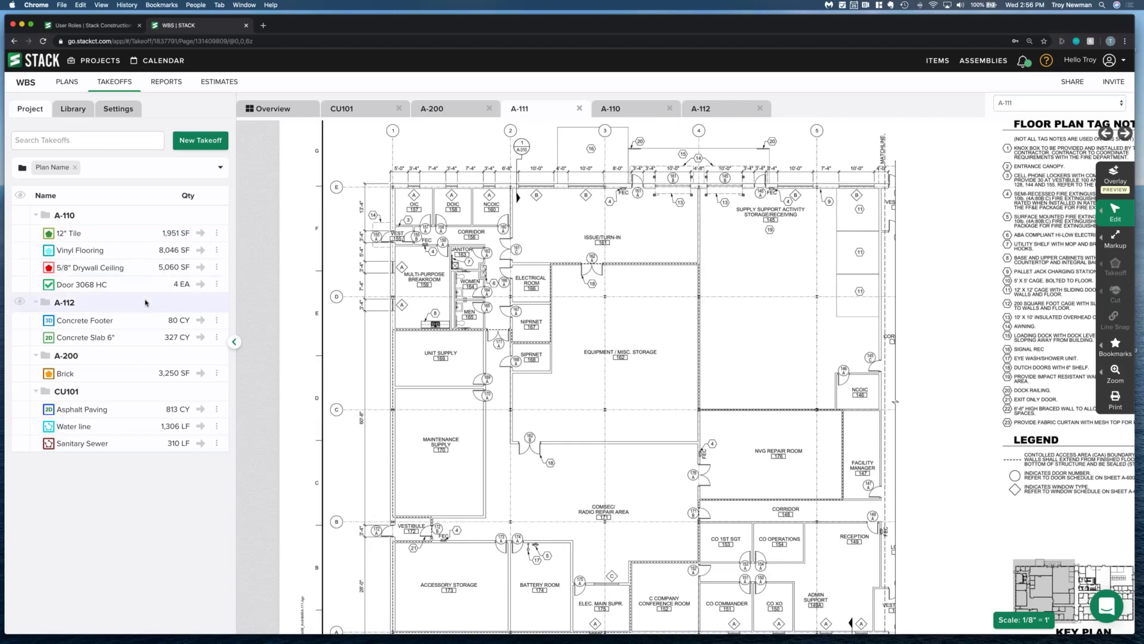
left_click(200, 426)
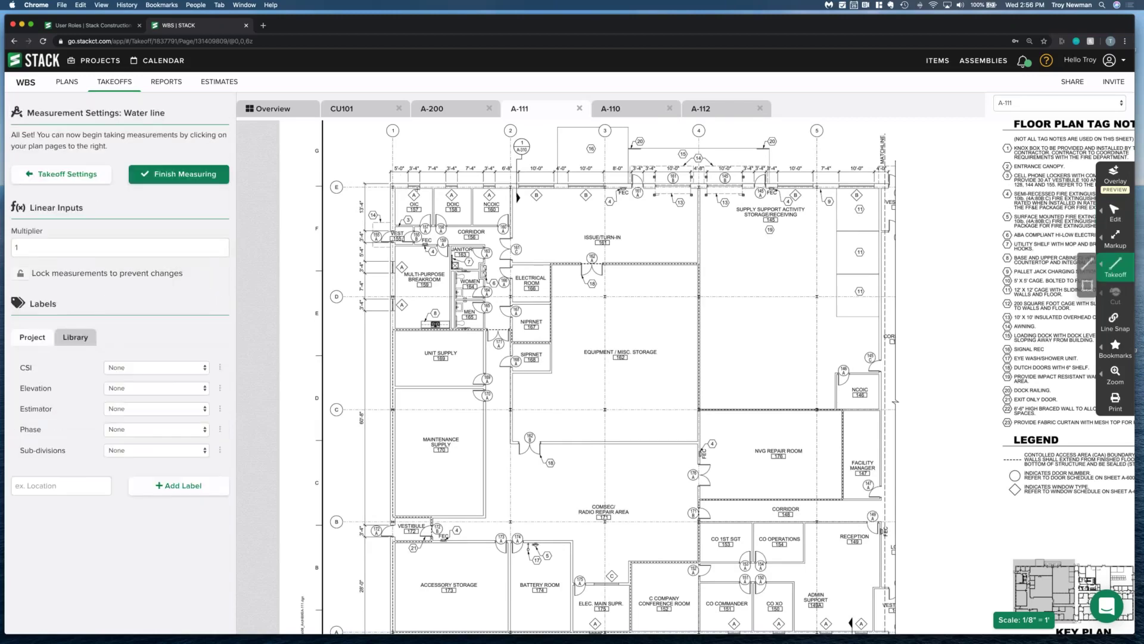
left_click(604, 189)
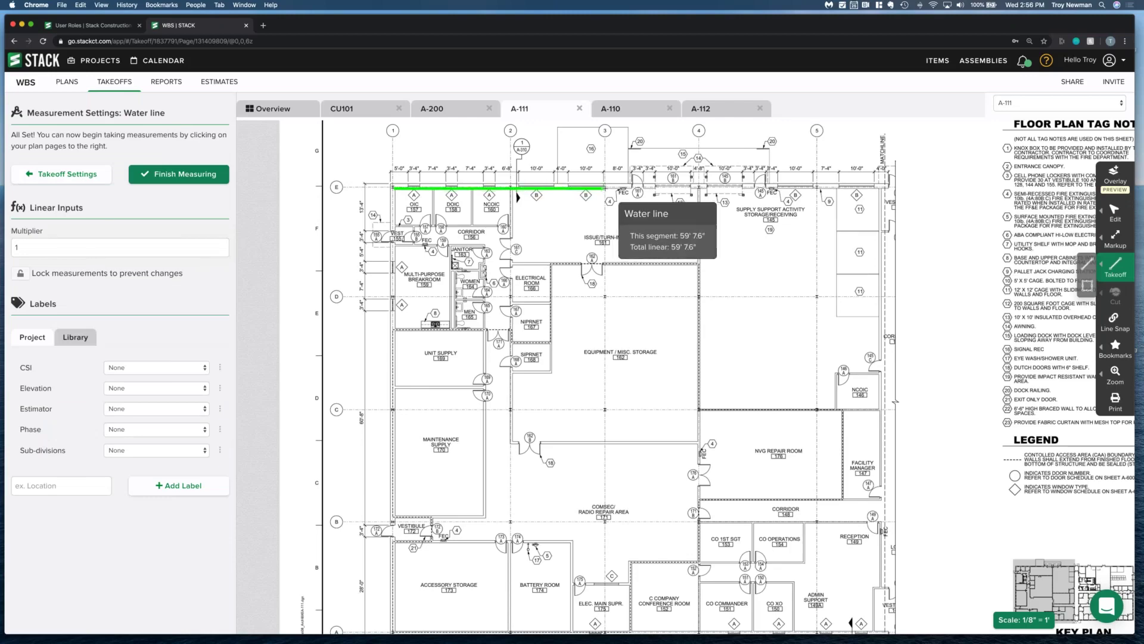
double_click(607, 187)
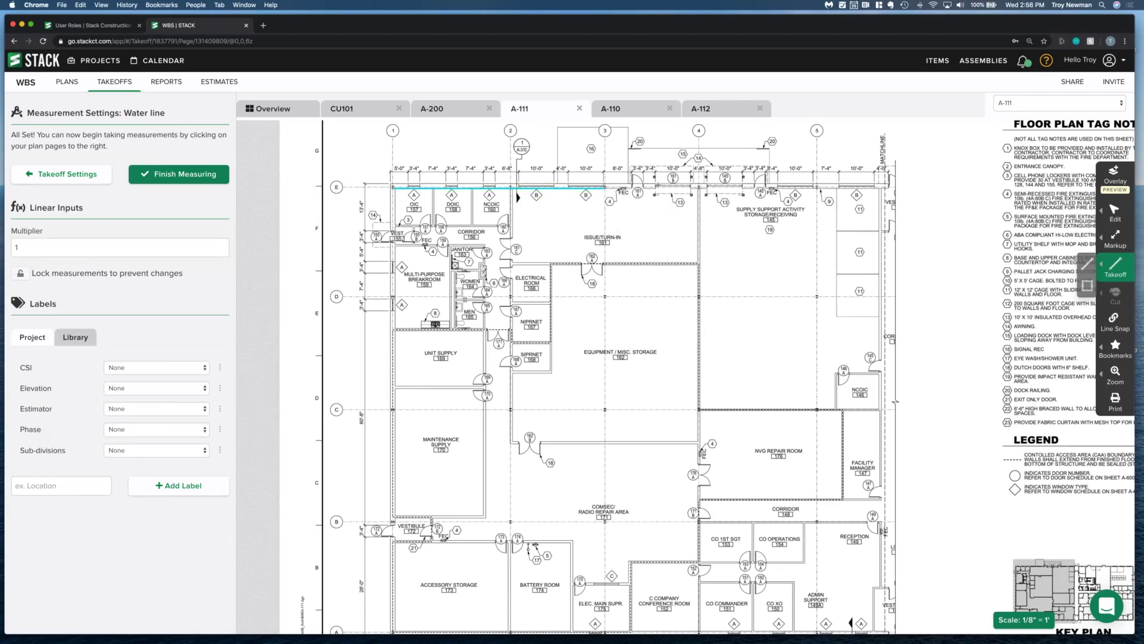
- Measure a second Water line segment along the same wall from grid 3 to the matchline and finish measuring
left_click(604, 188)
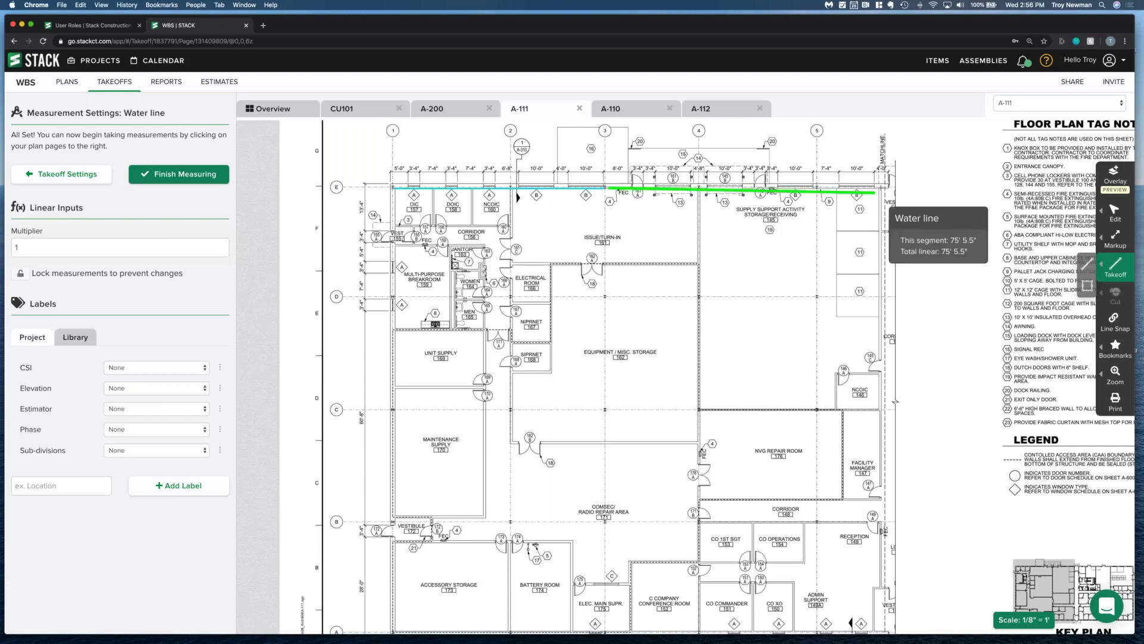
double_click(886, 188)
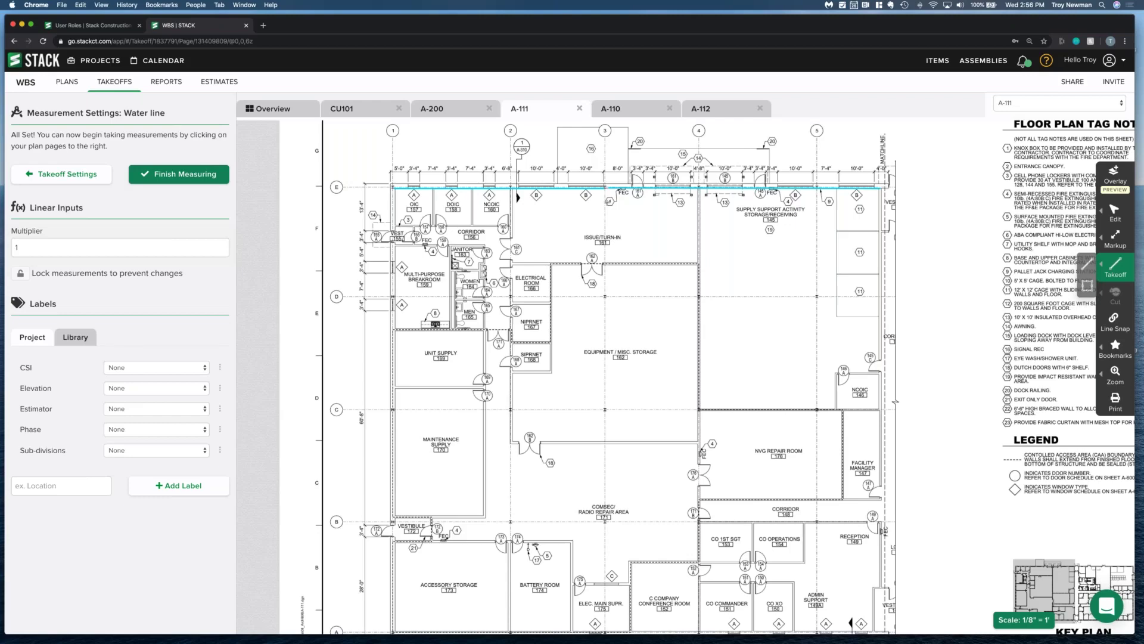
scroll(608, 197, "up", 5)
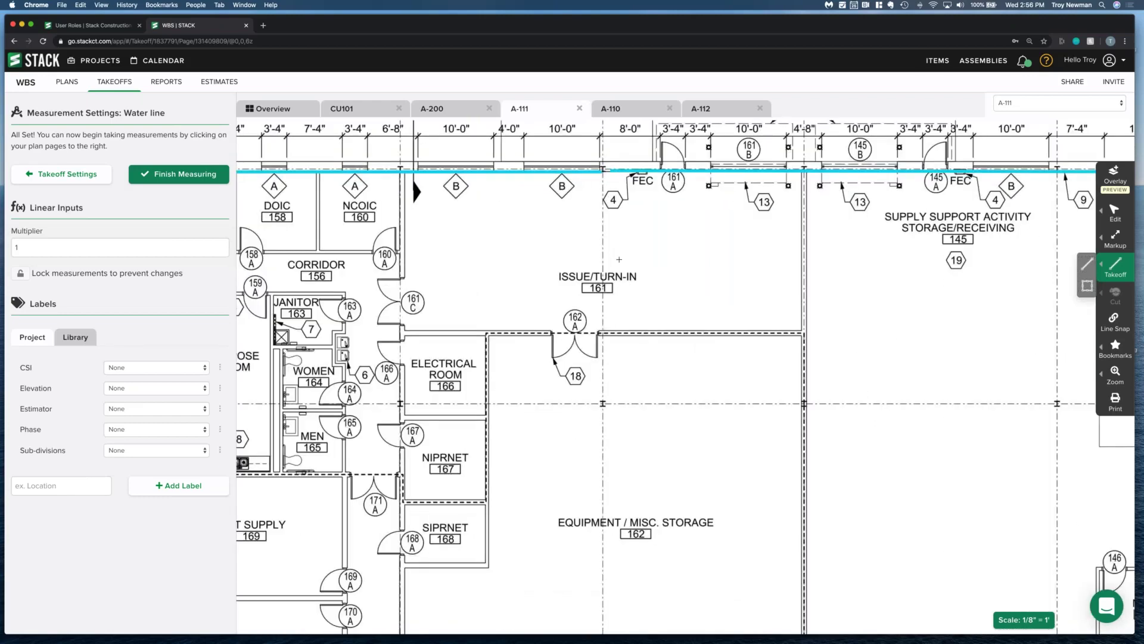
scroll(619, 259, "down", 5)
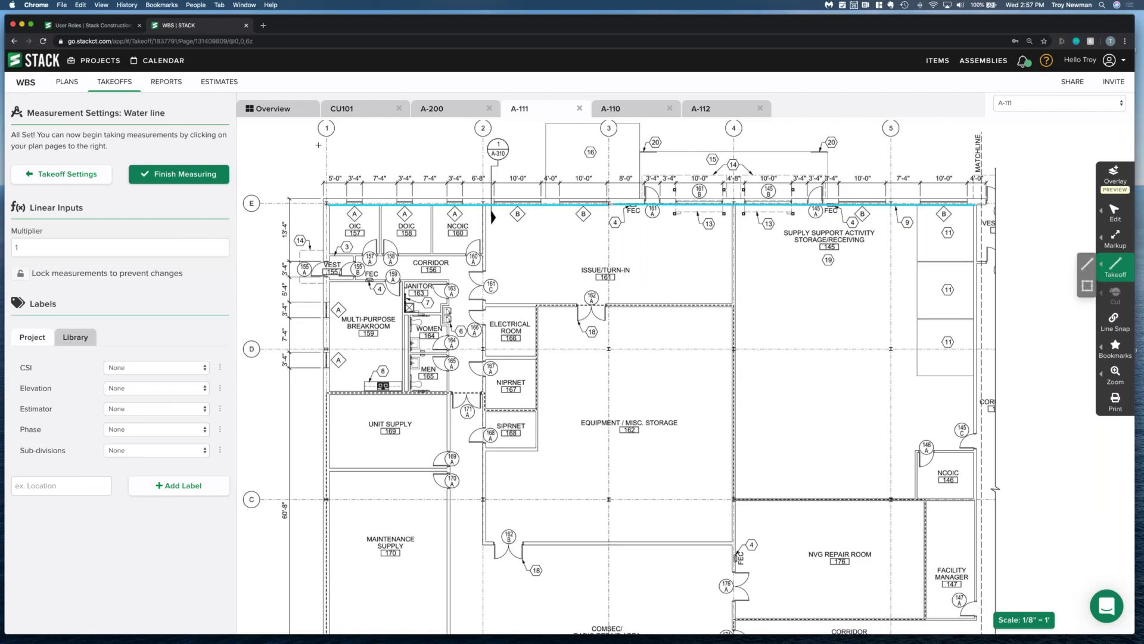
left_click(172, 178)
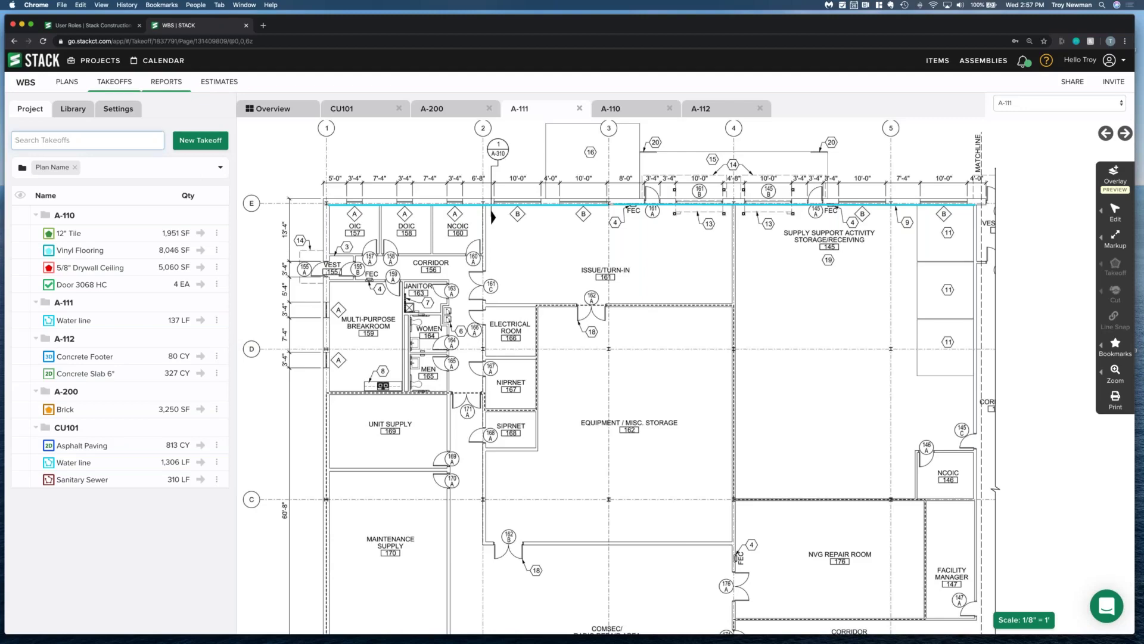
- Open the project's Item Cost By Type report and review the labor and material costs
left_click(166, 81)
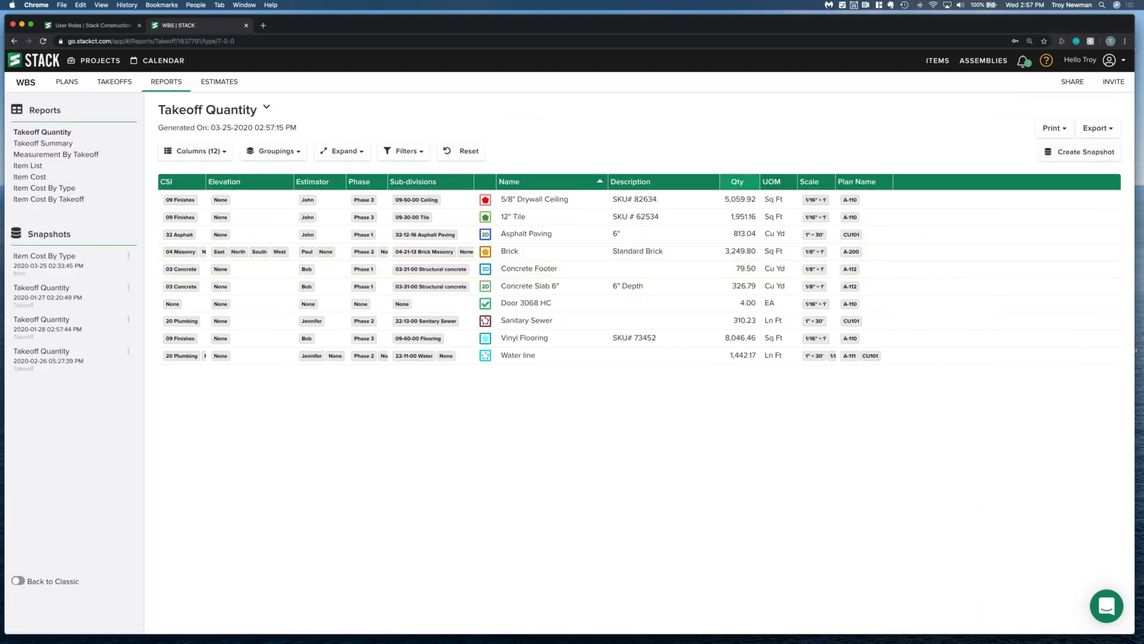
left_click(45, 188)
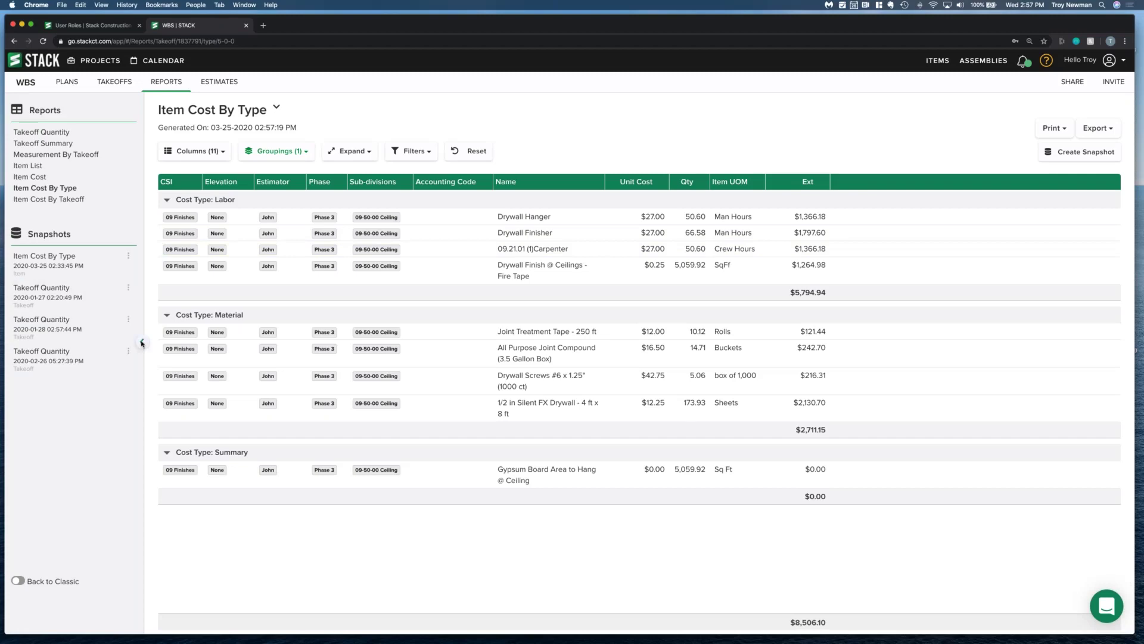
left_click(142, 343)
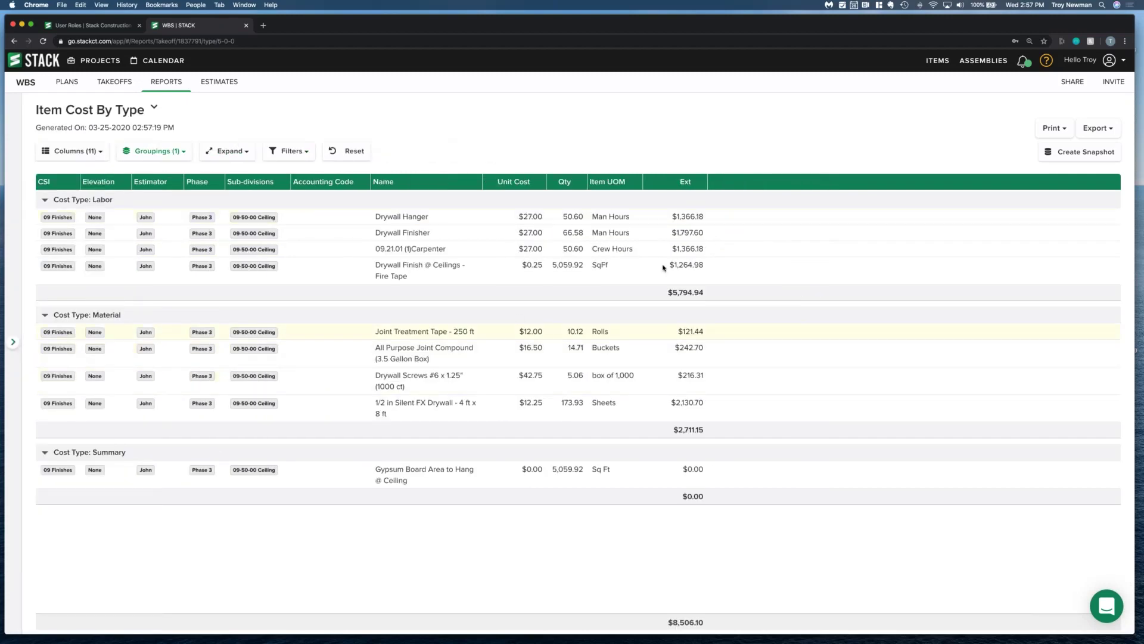
left_click(13, 341)
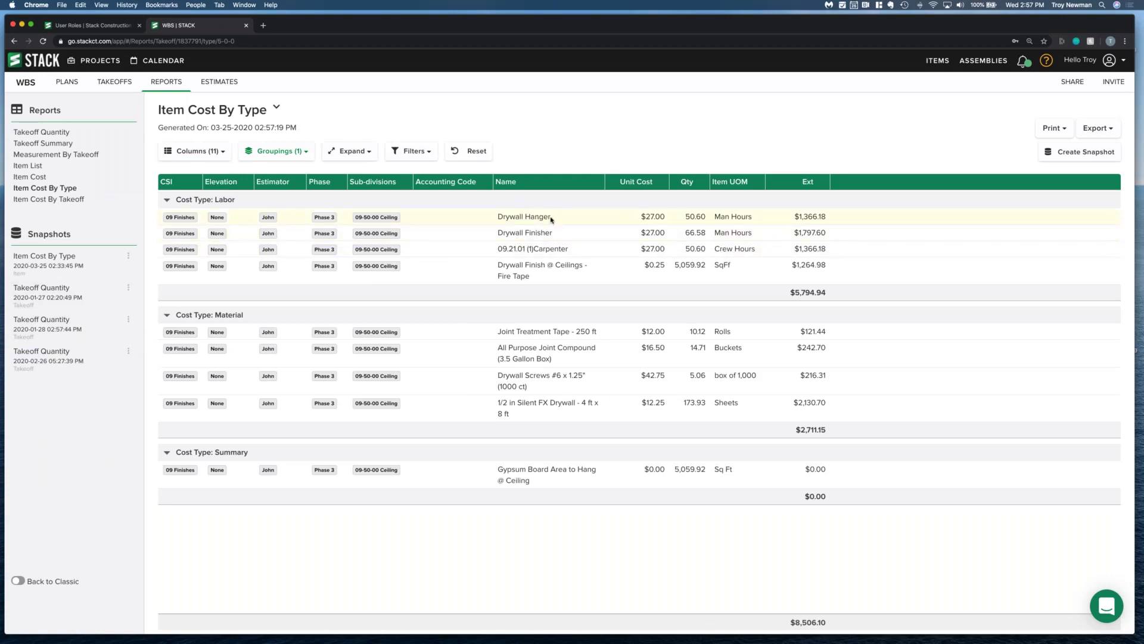
- Copy the item name Drywall Hanger from the report and search the item library for it
left_click(498, 220)
triple_click(502, 218)
right_click(511, 218)
key("super+c")
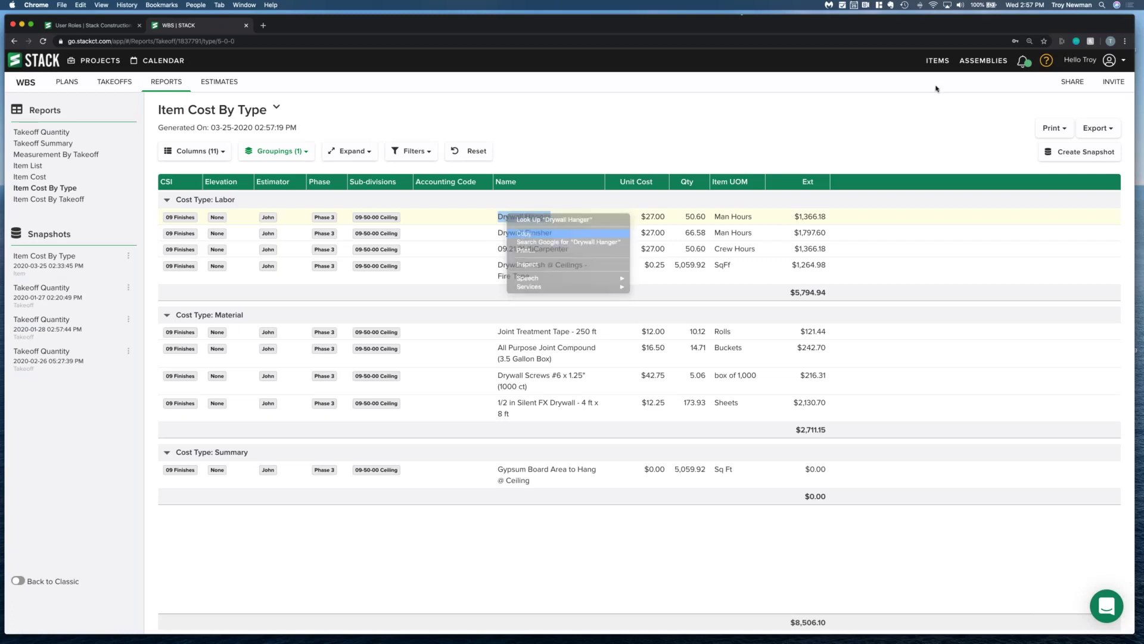
left_click(936, 61)
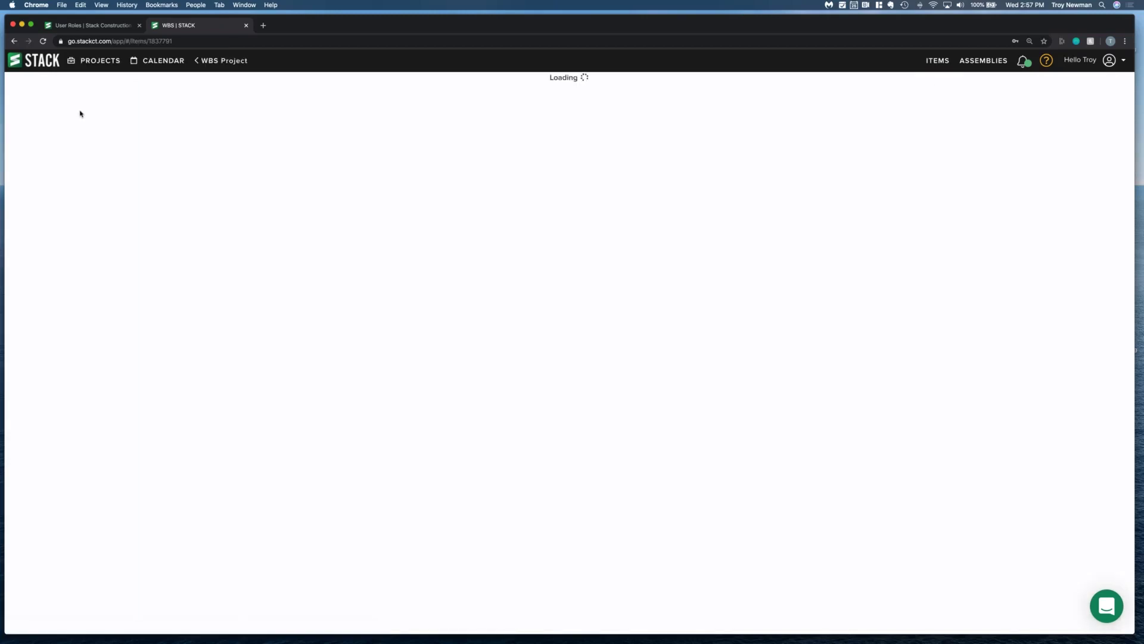
right_click(56, 130)
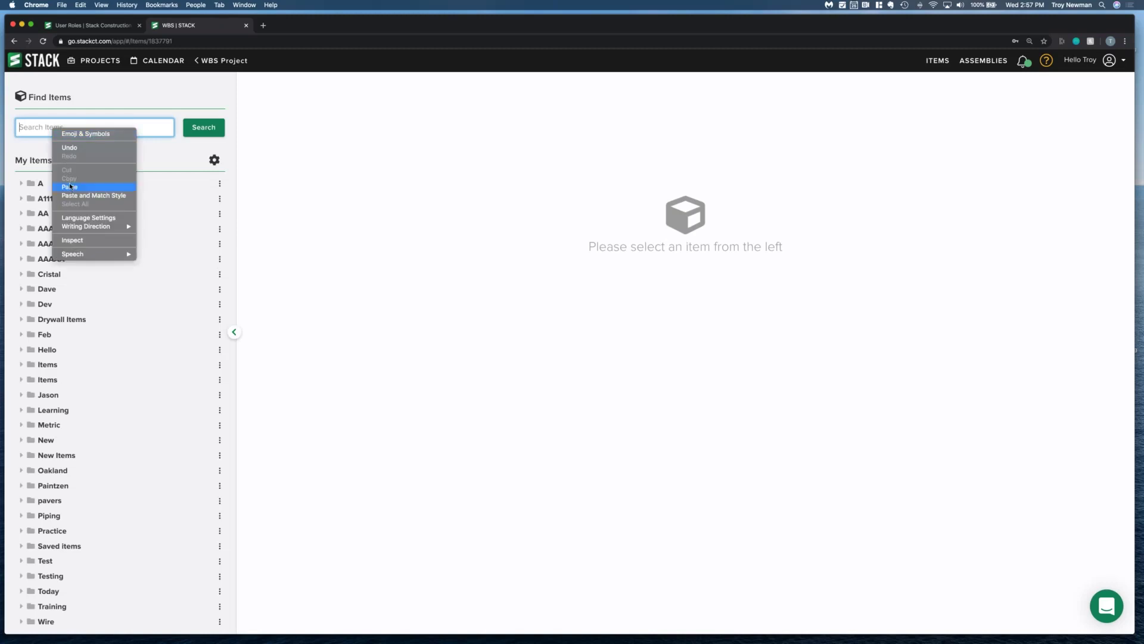
left_click(90, 187)
left_click(197, 129)
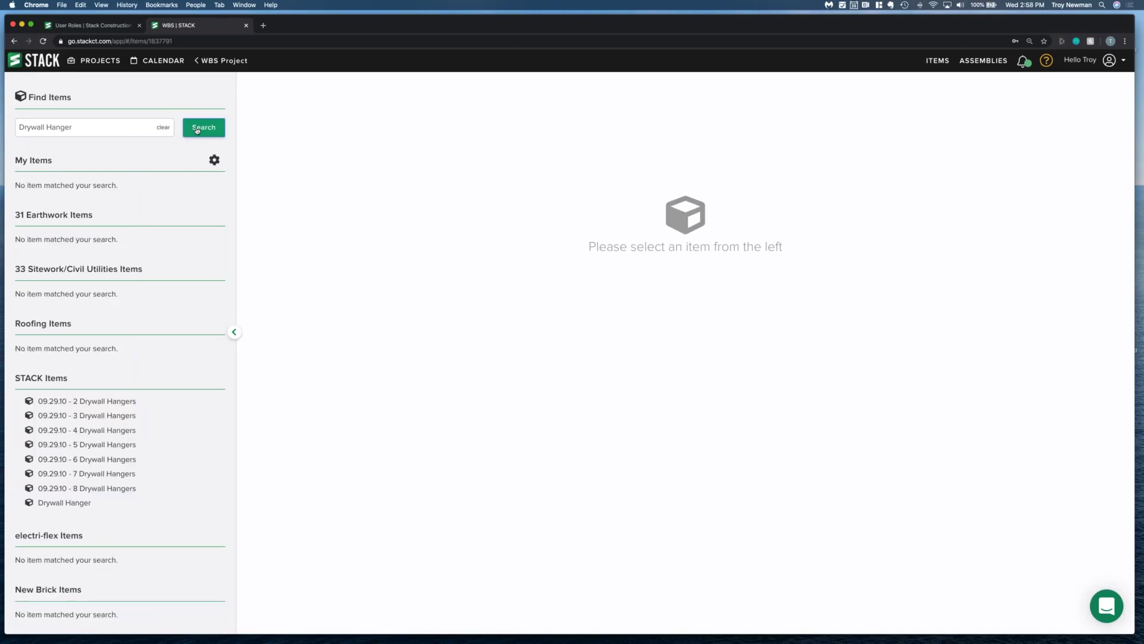
- Set the unit cost of the STACK item Drywall Hanger to 37 per man hour and save it
scroll(66, 442, "down", 1)
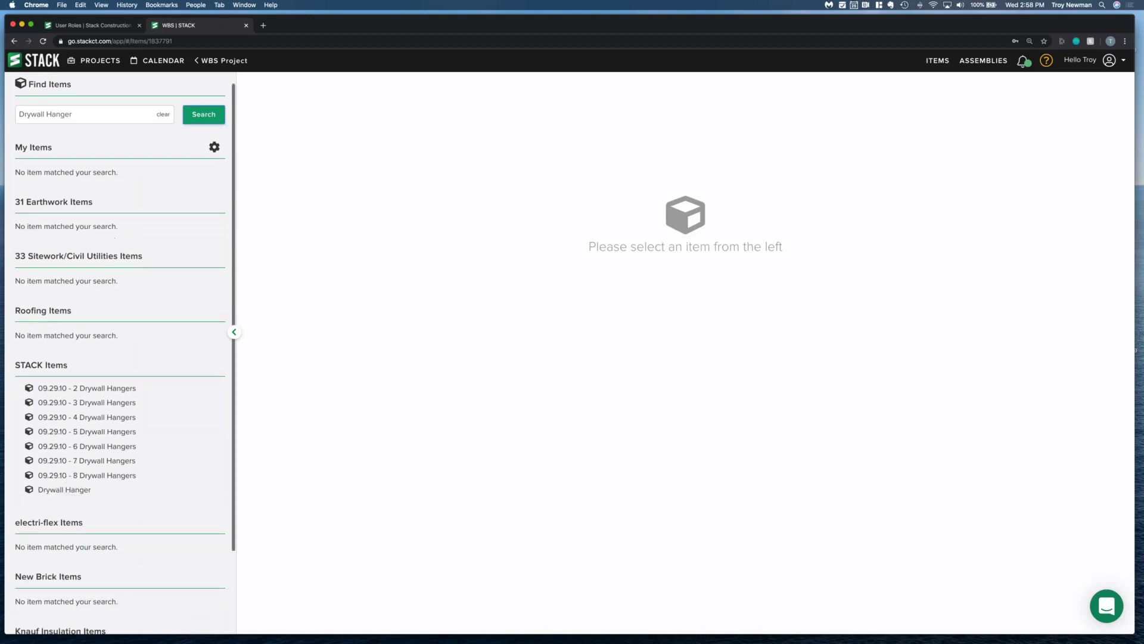
left_click(76, 470)
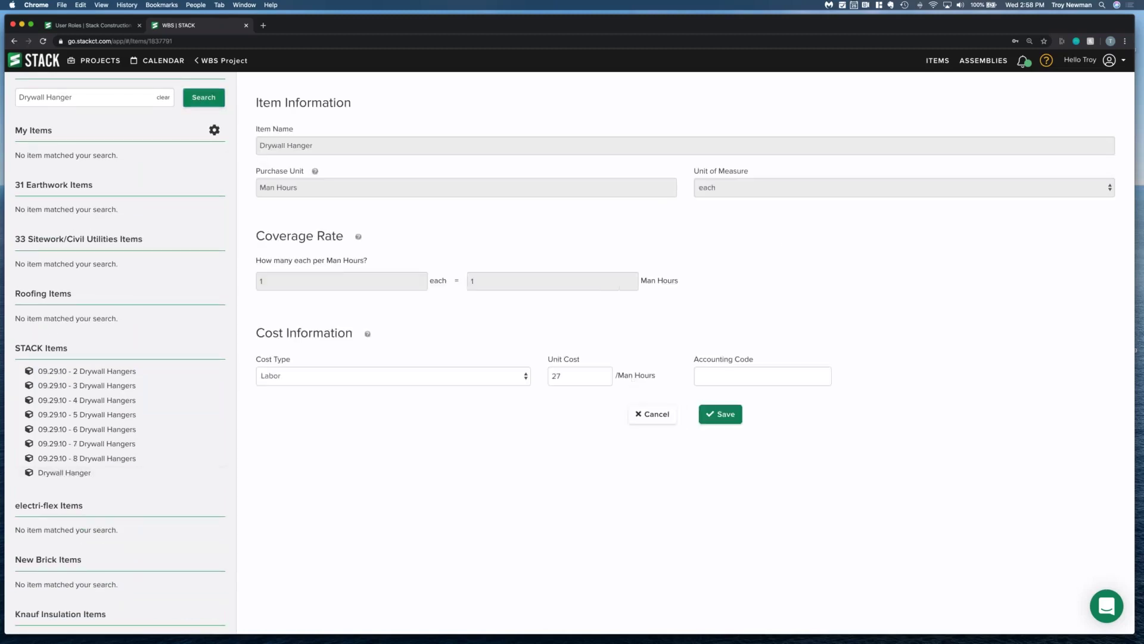
double_click(578, 376)
type("37")
left_click(720, 414)
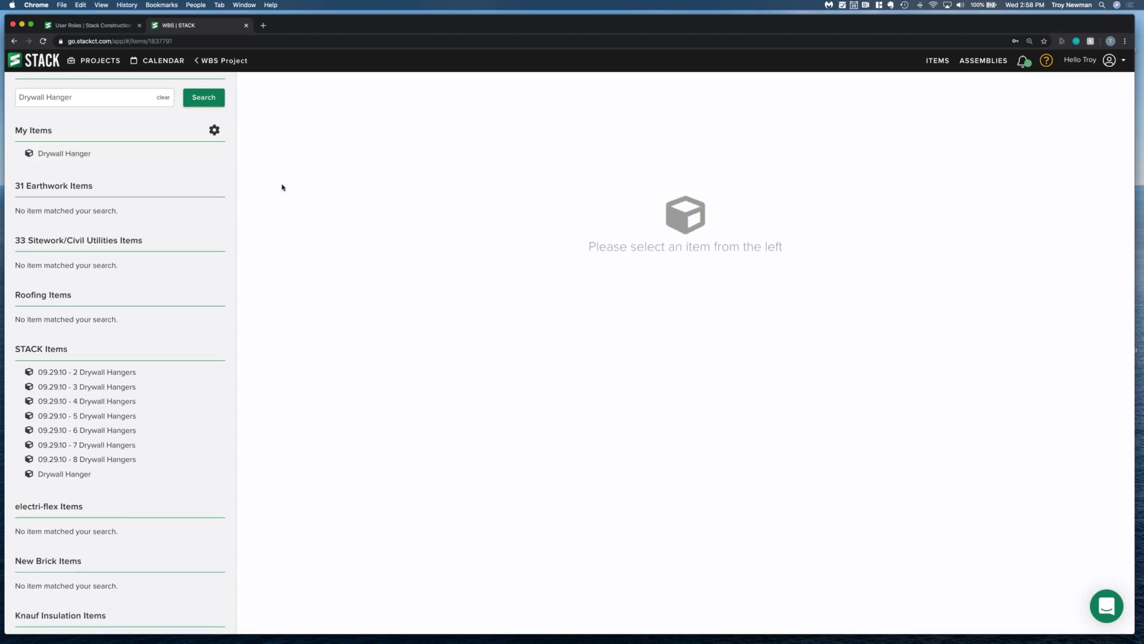
- Return to the WBS project and review the Item Cost By Type report with the updated Drywall Hanger cost
left_click(218, 63)
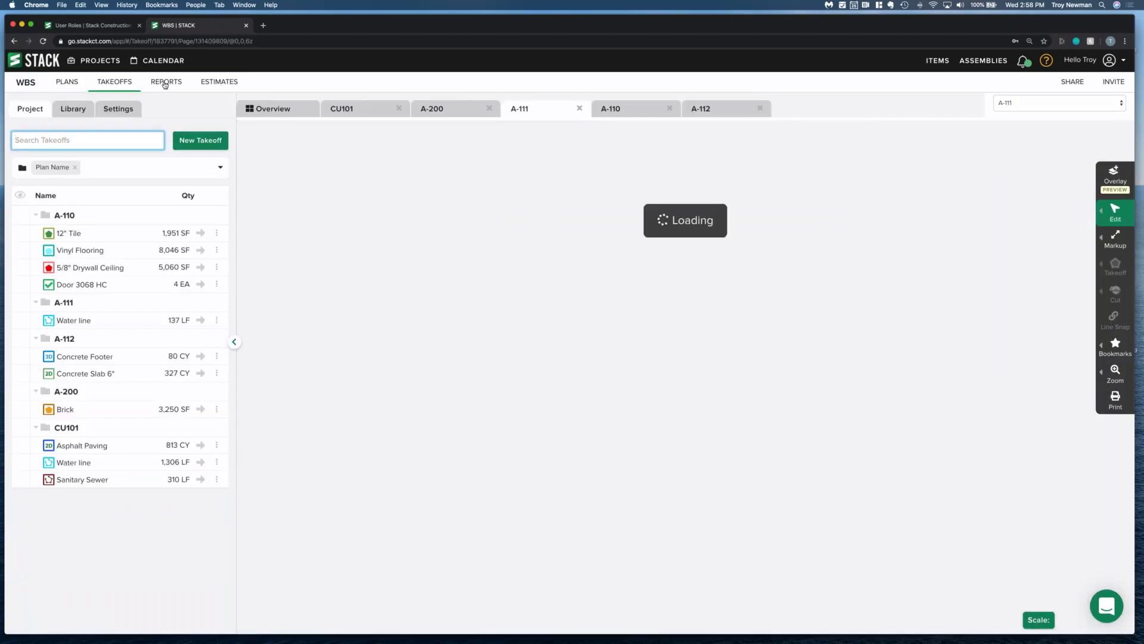
left_click(165, 82)
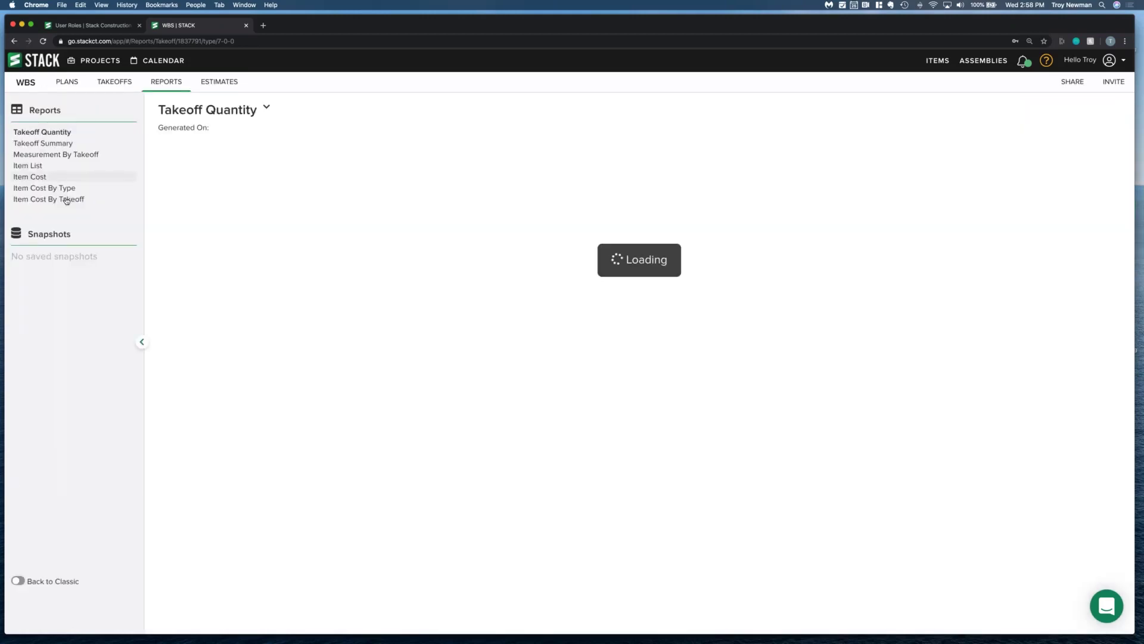
left_click(67, 200)
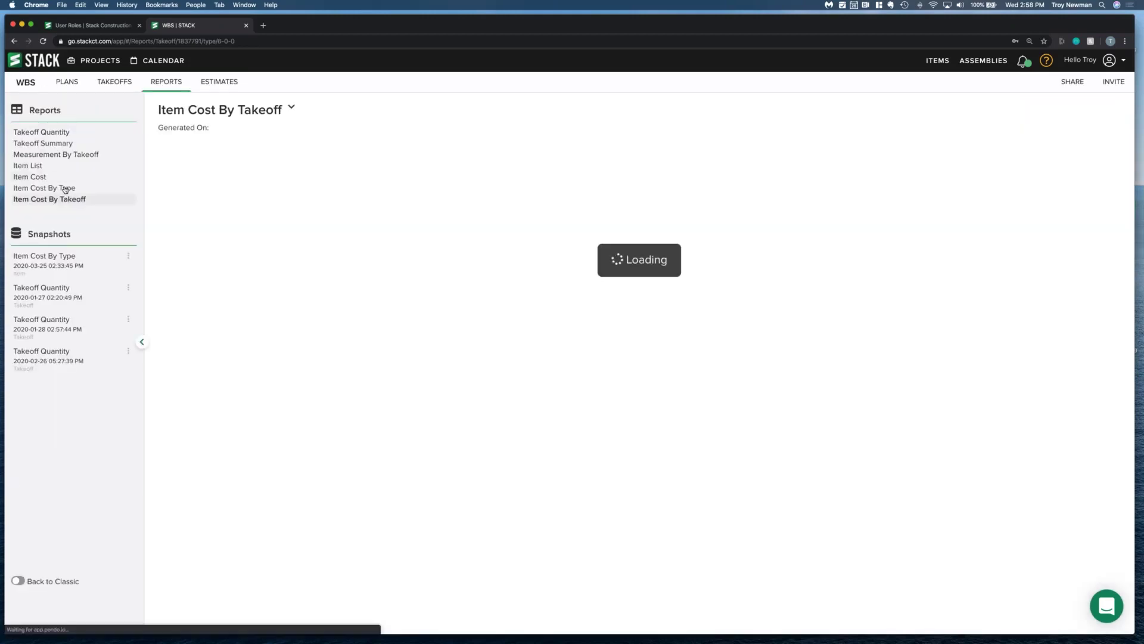
left_click(66, 188)
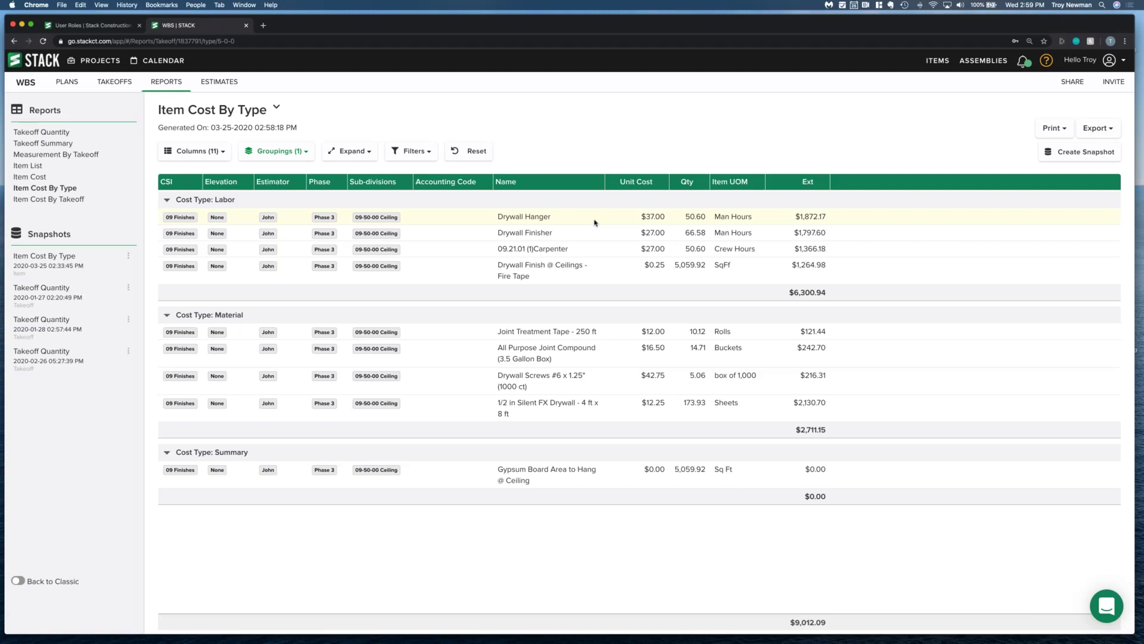
- Go back to the takeoffs on plan A-111 and look through the available markup and edit tools
left_click(120, 87)
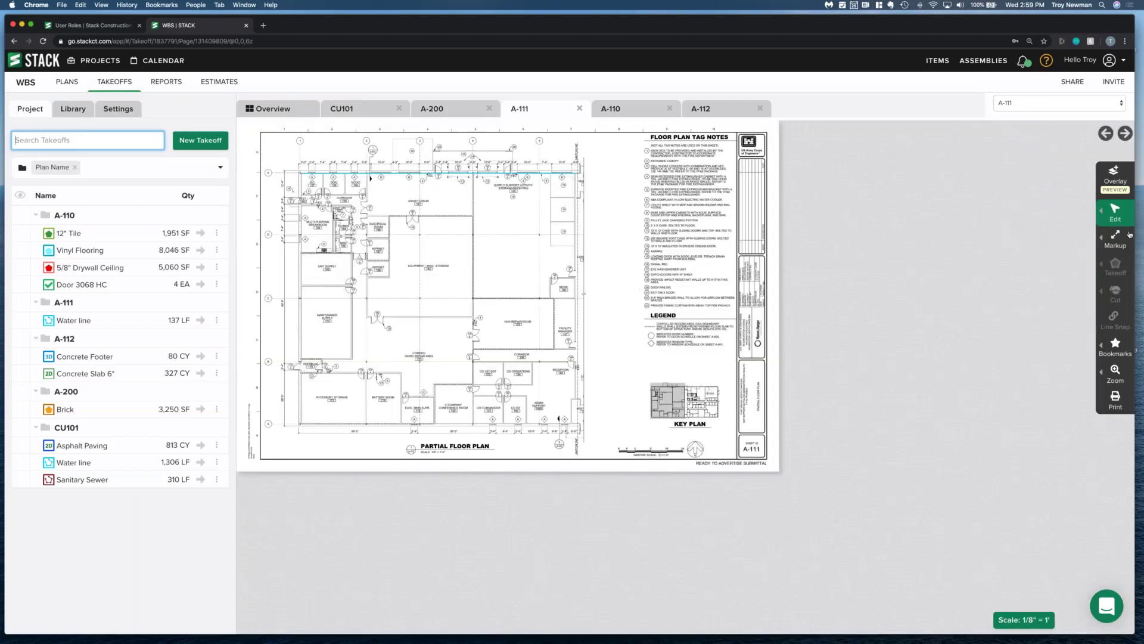
mouse_move(1114, 239)
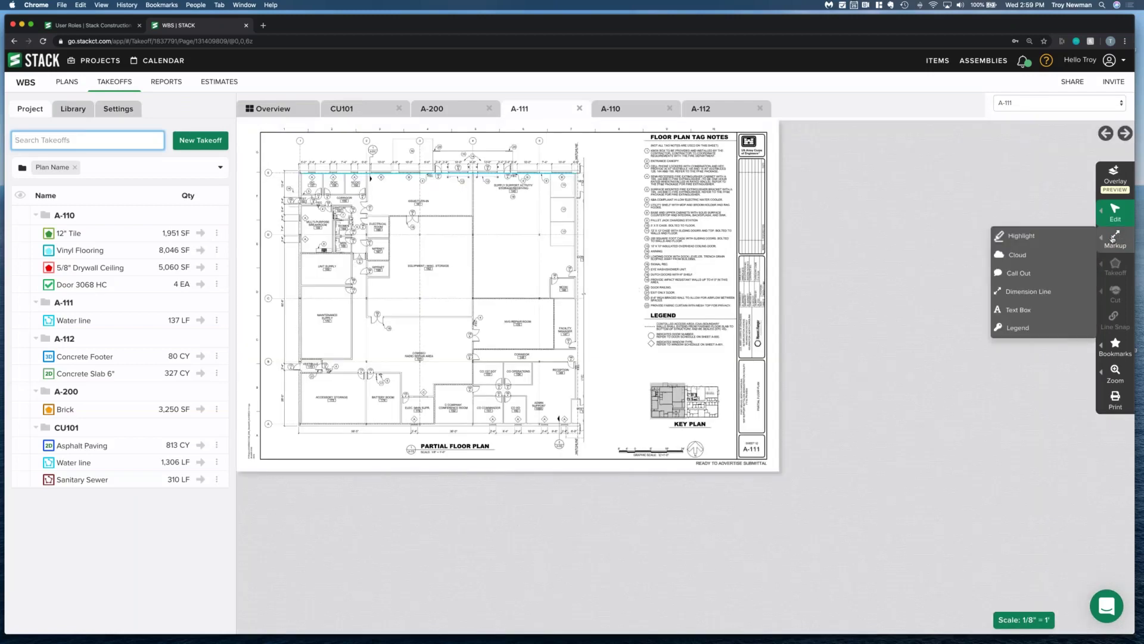
left_click(1013, 257)
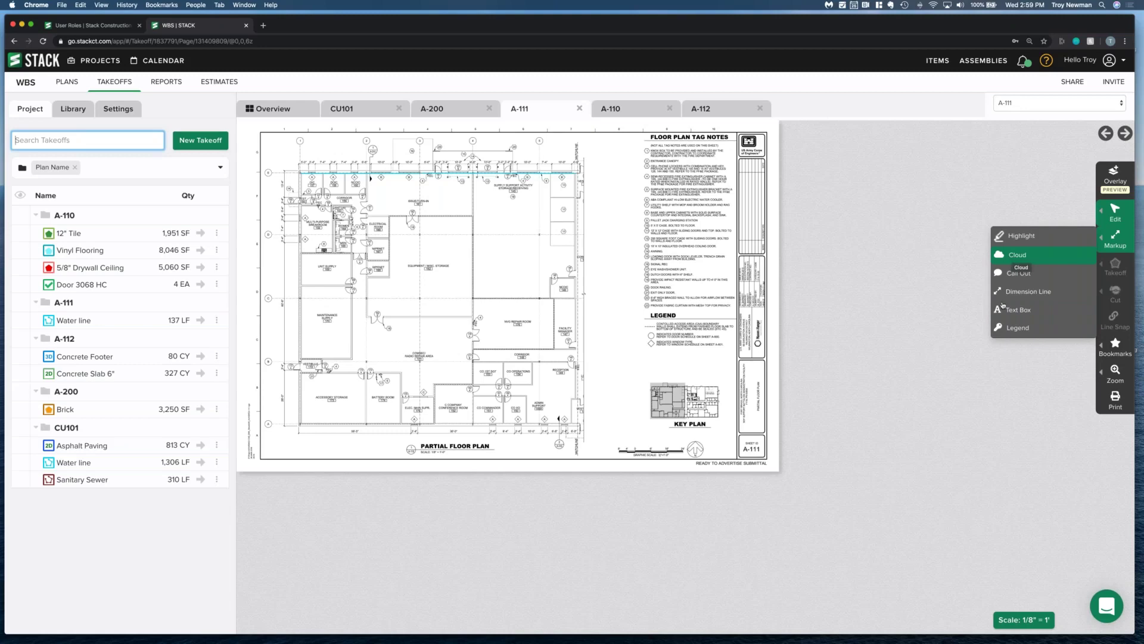
mouse_move(1113, 210)
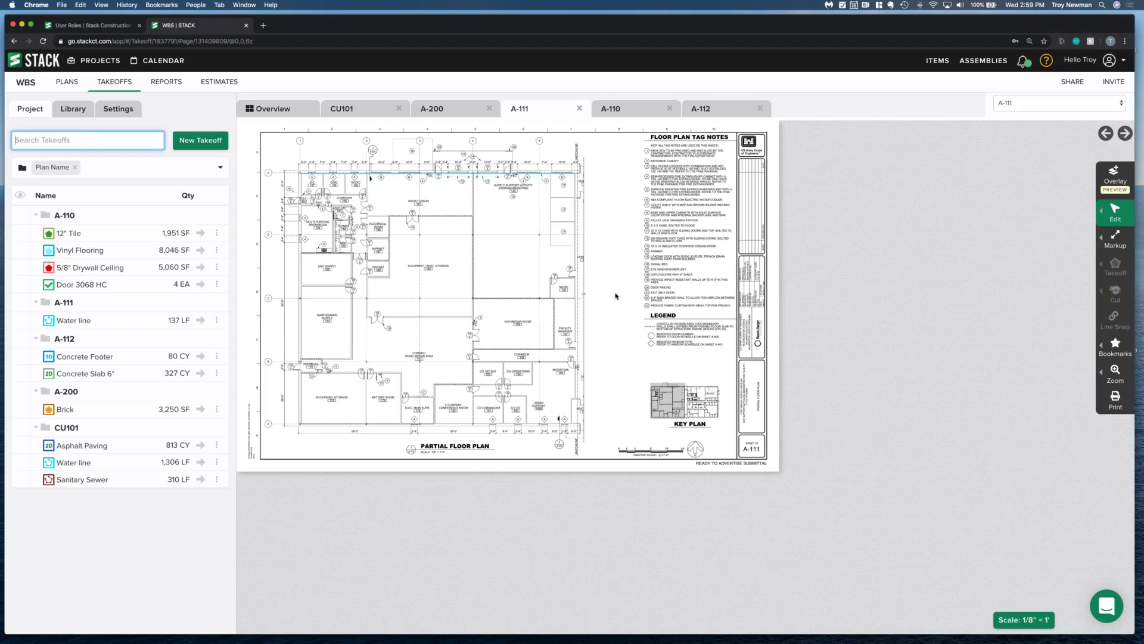
- Examine the measurement settings of the 12" Tile takeoff on plan A-111, then leave measuring mode
scroll(612, 301, "up", 5)
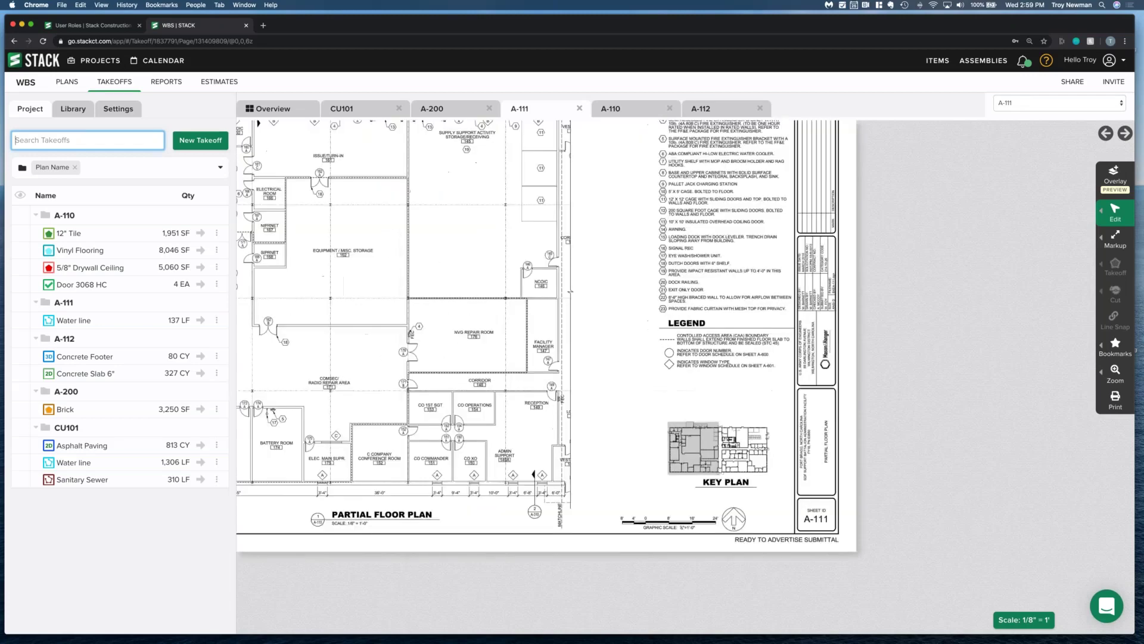
left_click(200, 233)
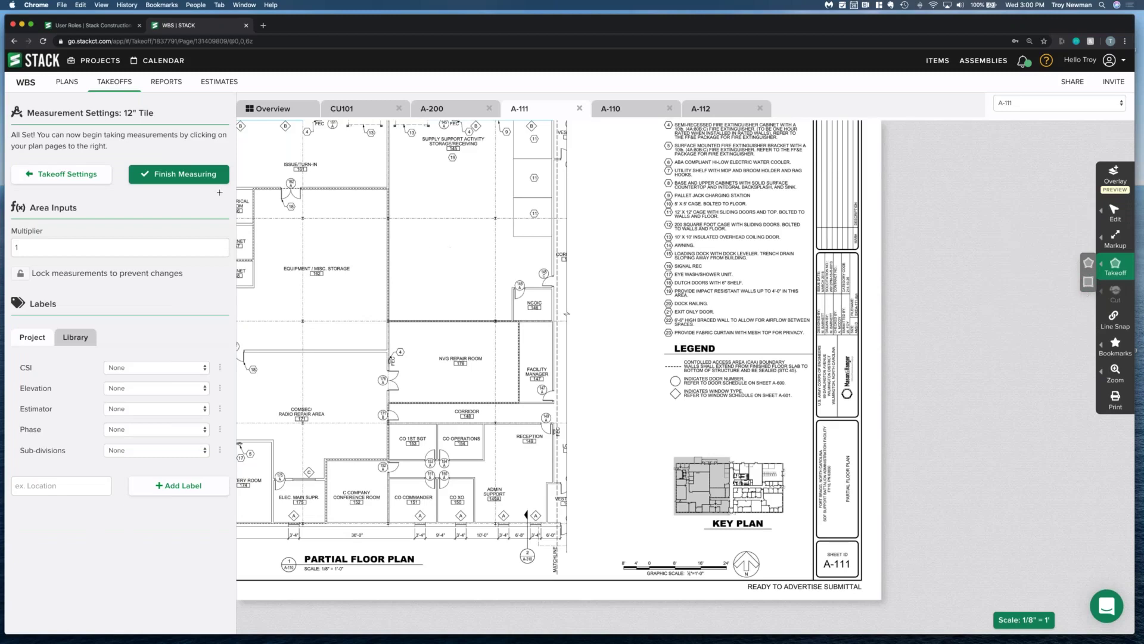
left_click(179, 174)
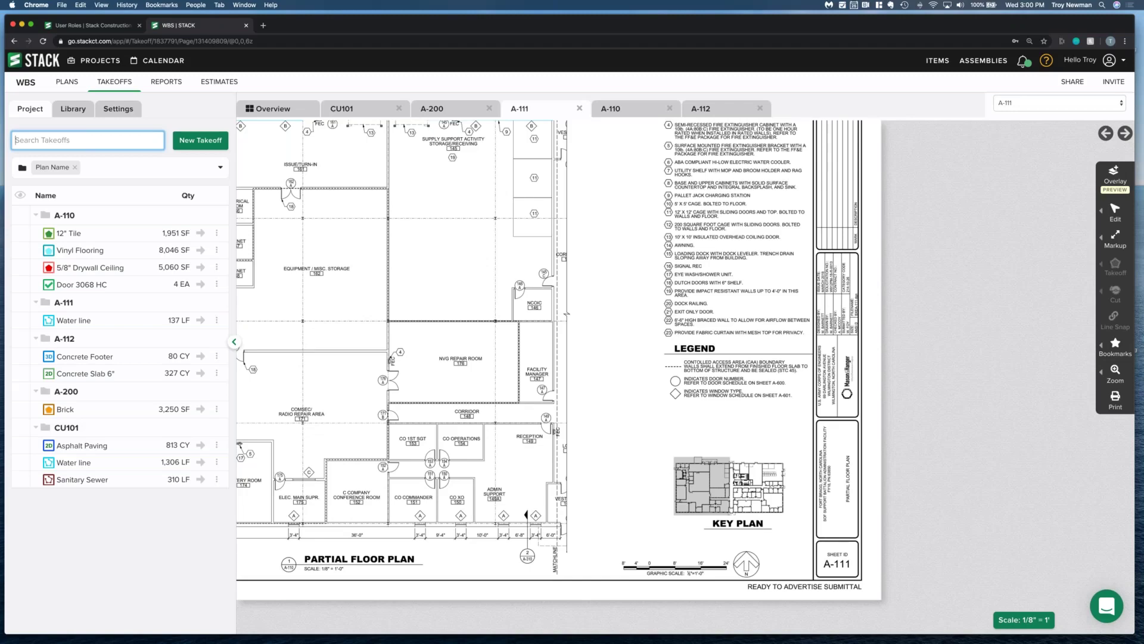
scroll(268, 134, "down", 3)
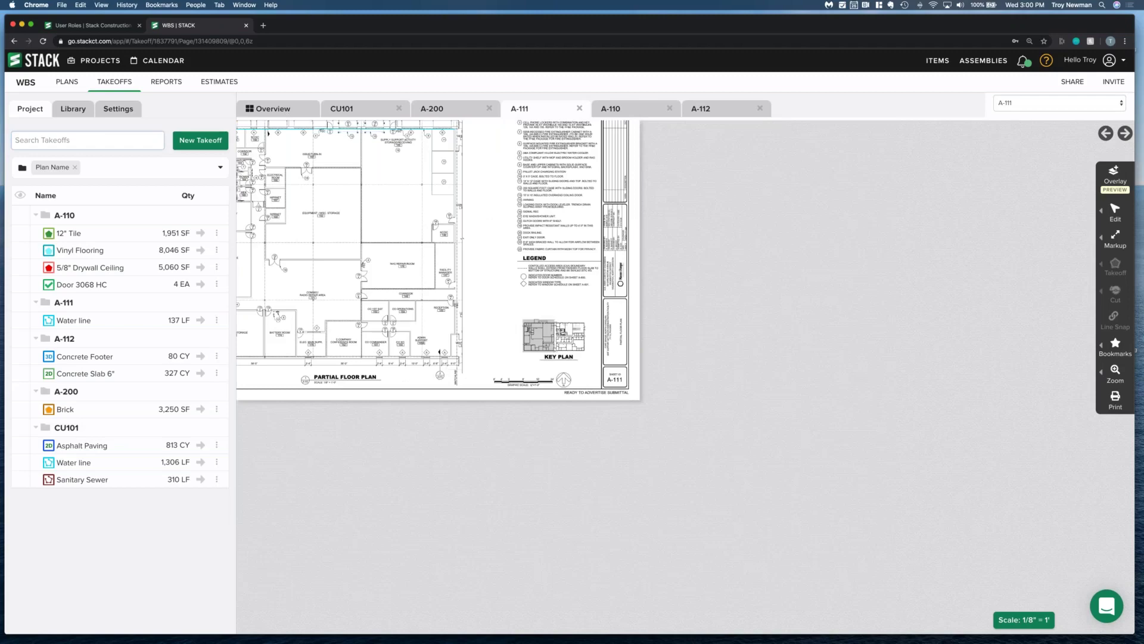
- Open plan A-110, multiselect the red 5/8" Drywall Ceiling areas with their yellow call-out, and copy them
left_click(268, 109)
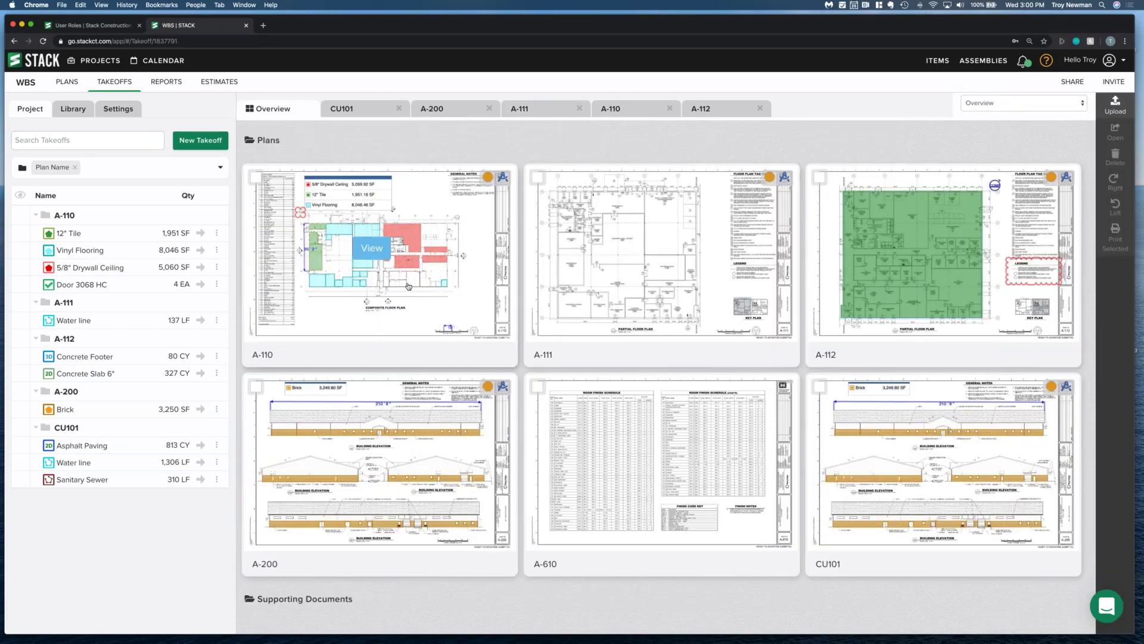
left_click(408, 286)
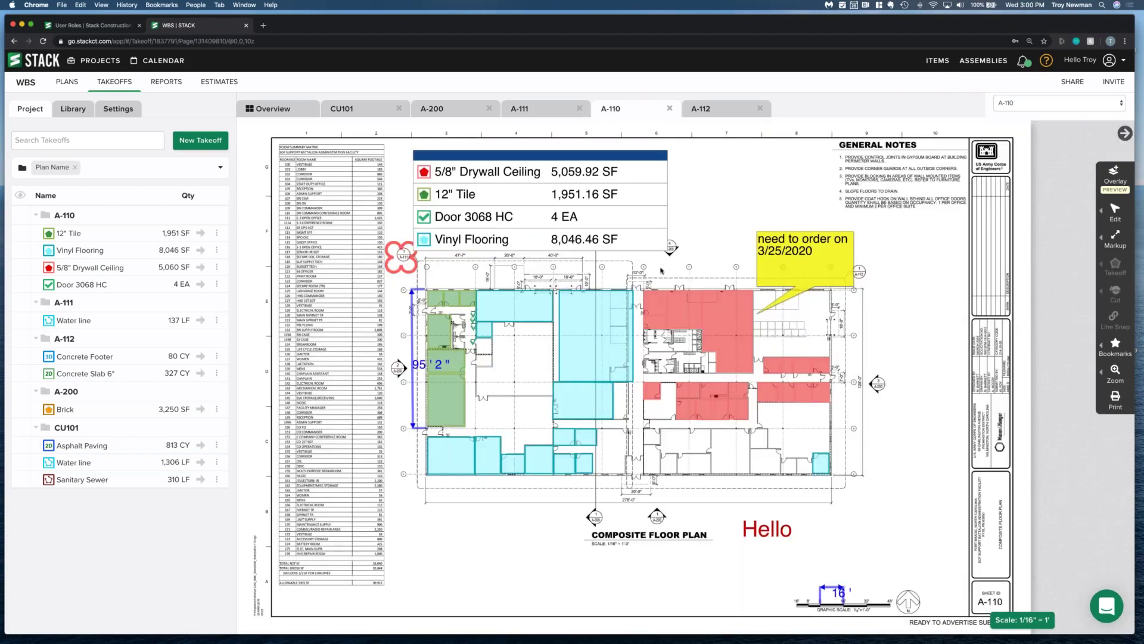
left_click(1115, 211)
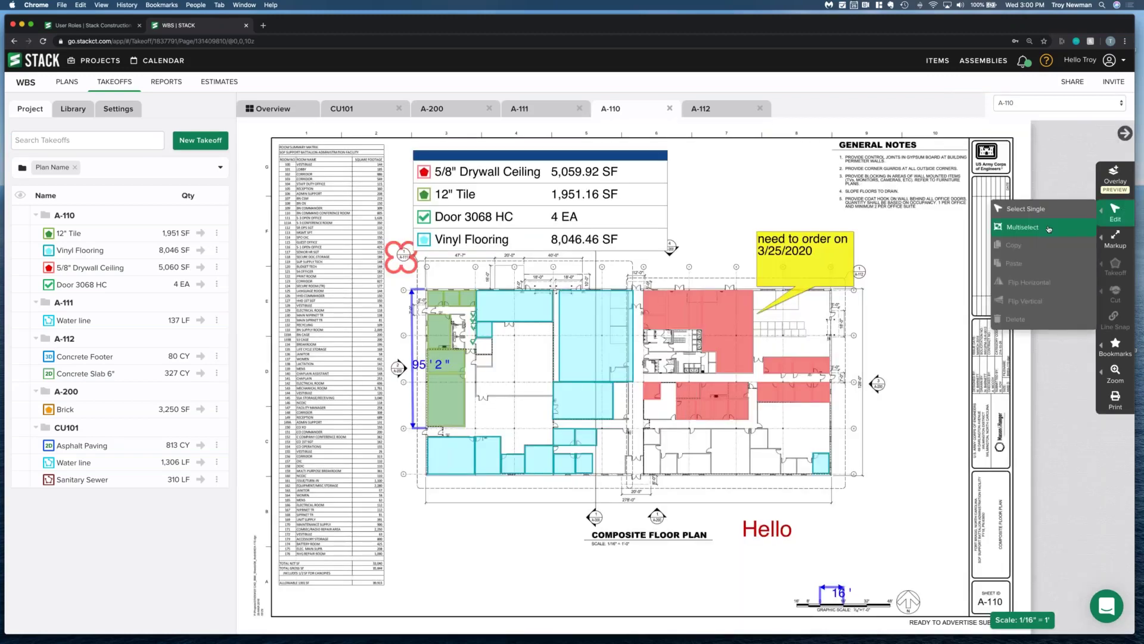
left_click(1048, 229)
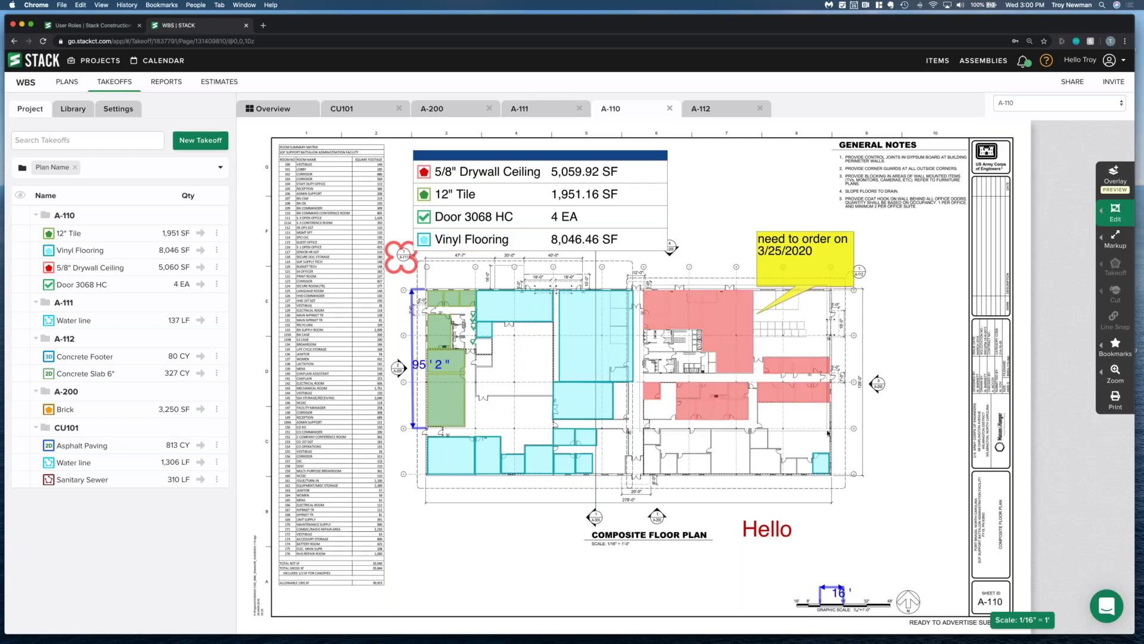
left_click_drag(827, 433, 828, 434)
left_click(1115, 212)
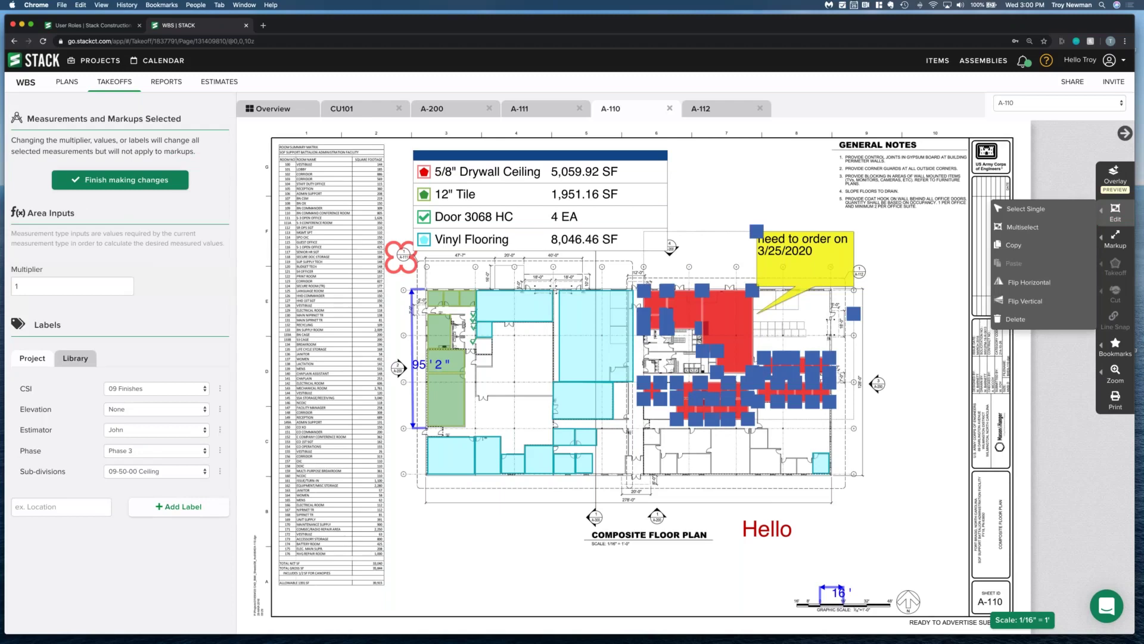
left_click(1013, 245)
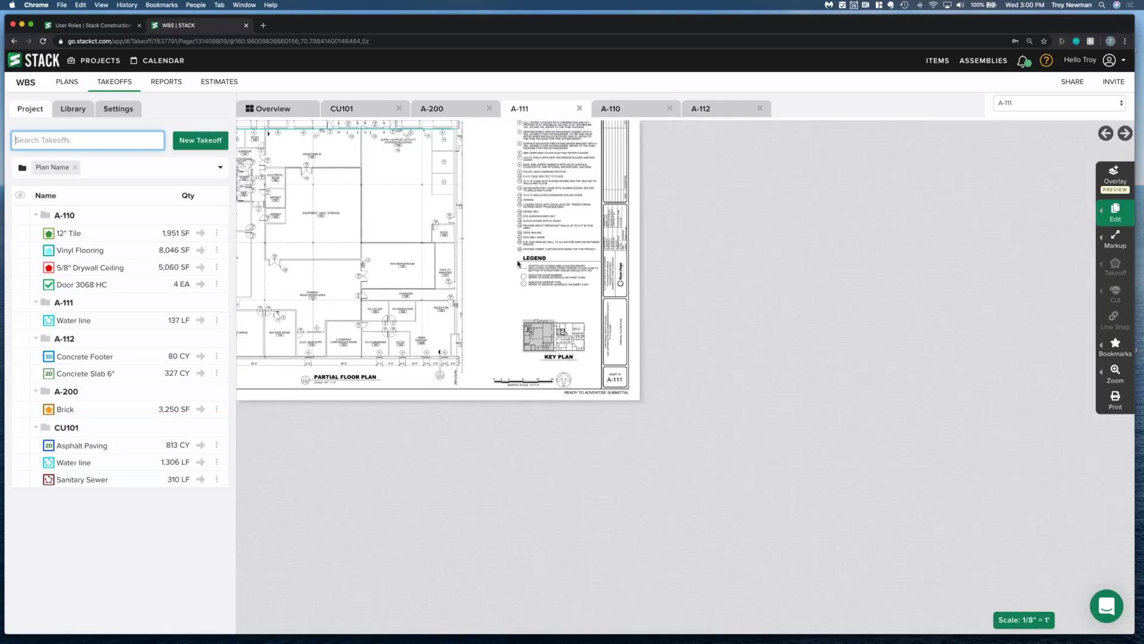
- Paste the copied drywall ceiling areas and call-out onto the upper-right part of the floor plan on A-111
mouse_move(1113, 213)
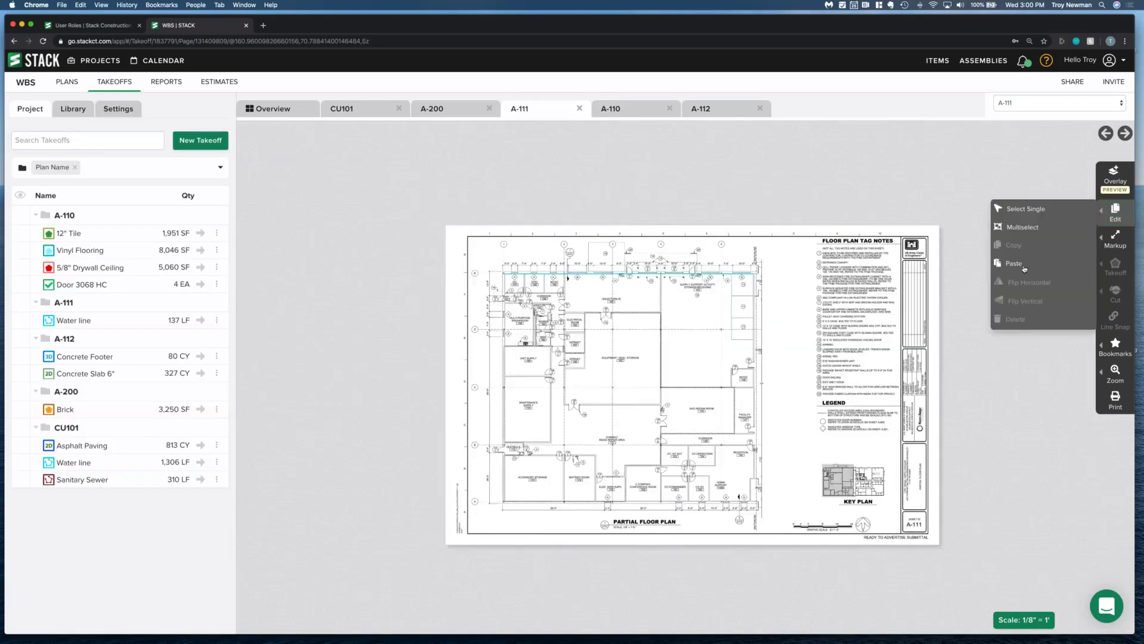
left_click(1023, 264)
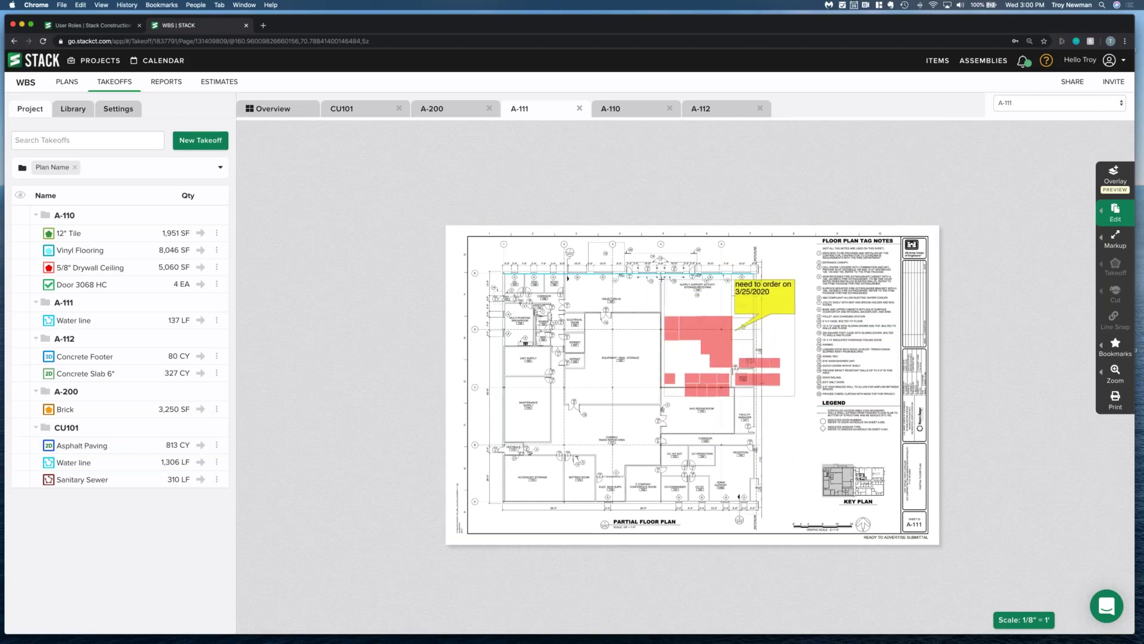
left_click(857, 319)
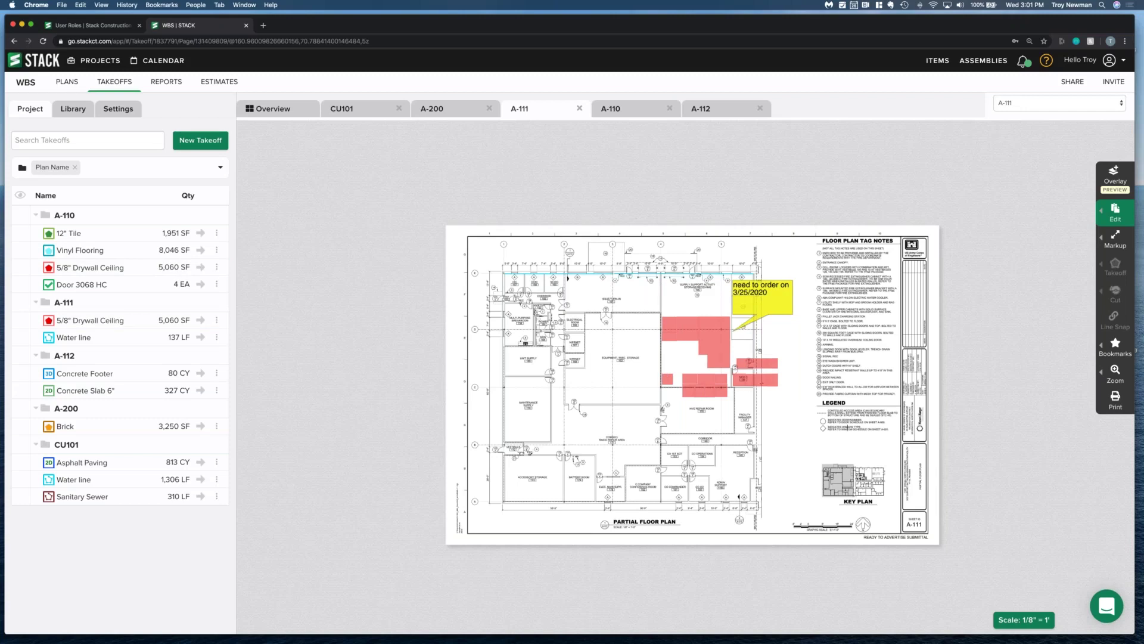
- Show the support chat and close it, then compare plans A-110 and A-111 in the overview and reopen A-111
left_click(1106, 607)
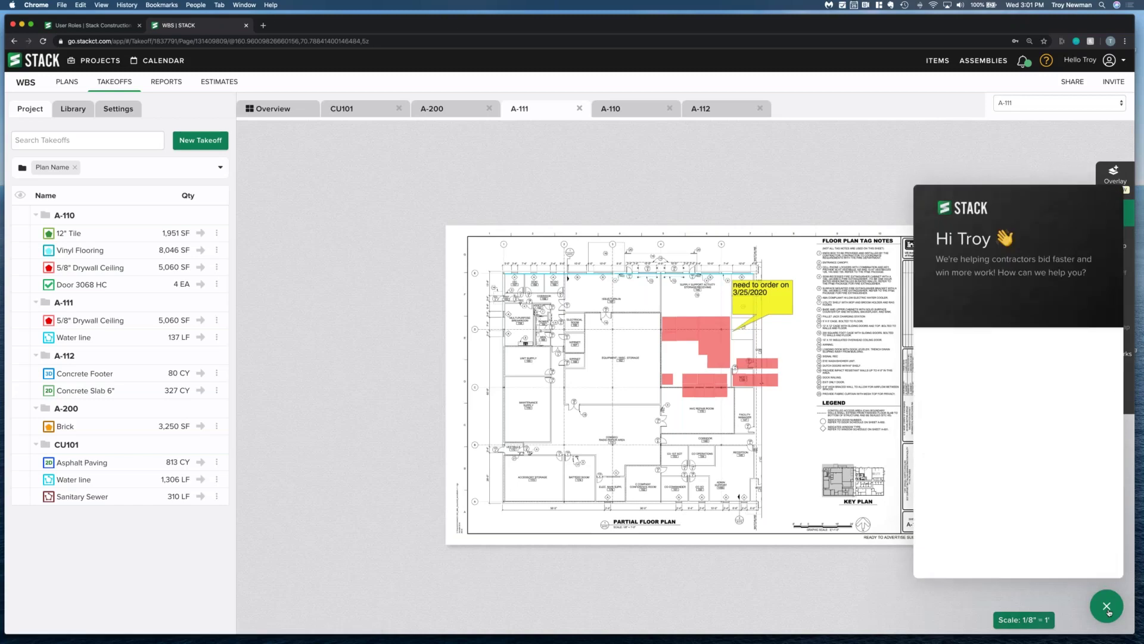
left_click(1108, 610)
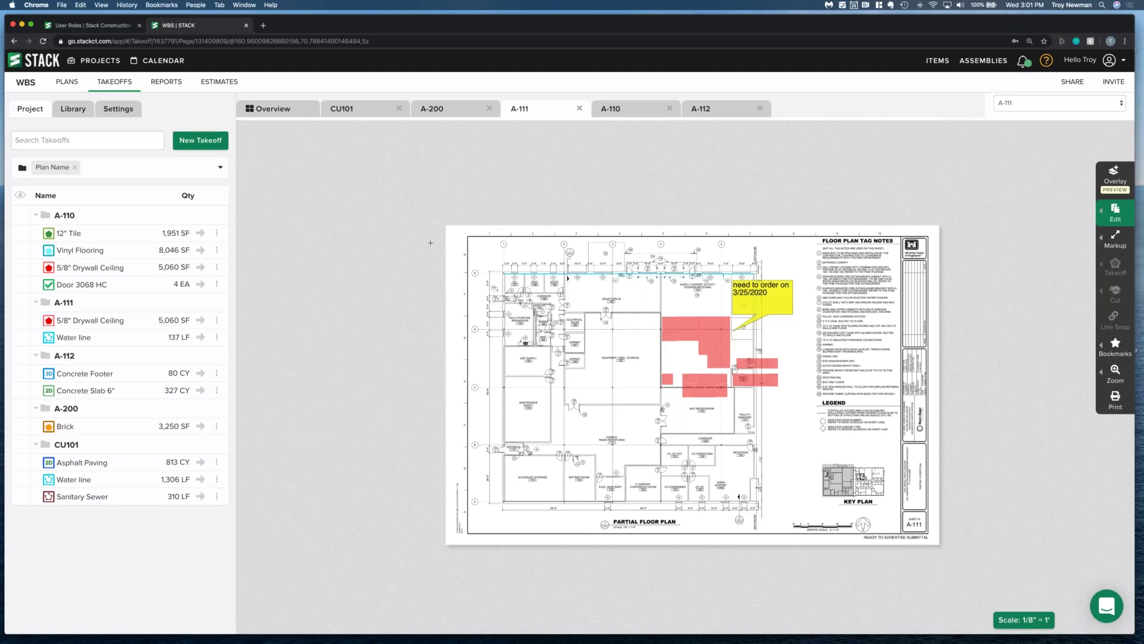
left_click(286, 114)
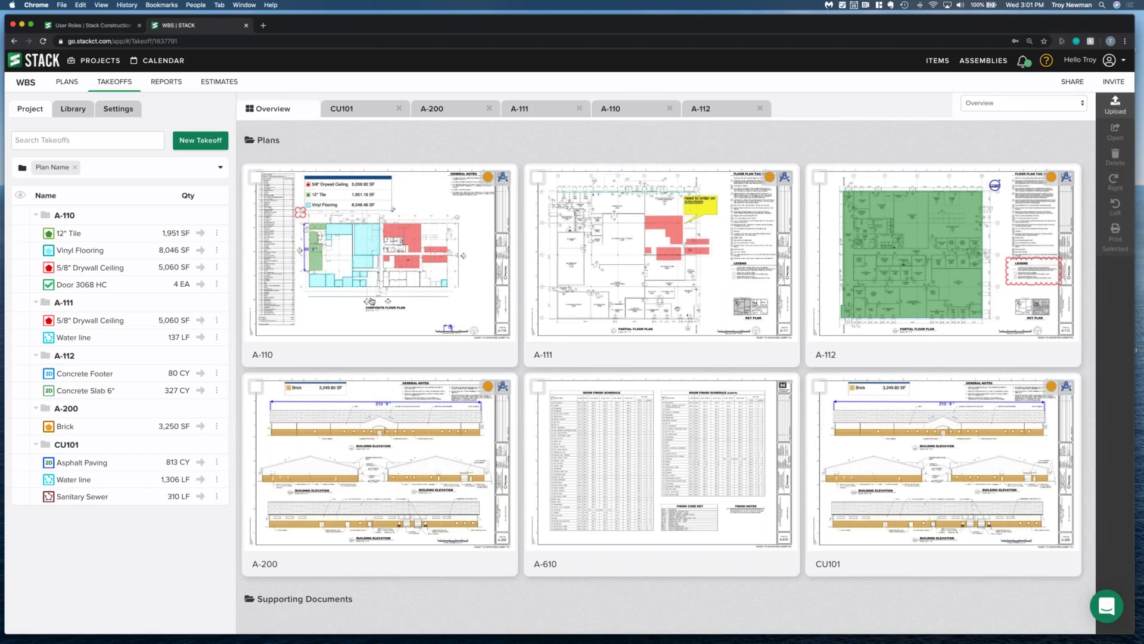
mouse_move(370, 303)
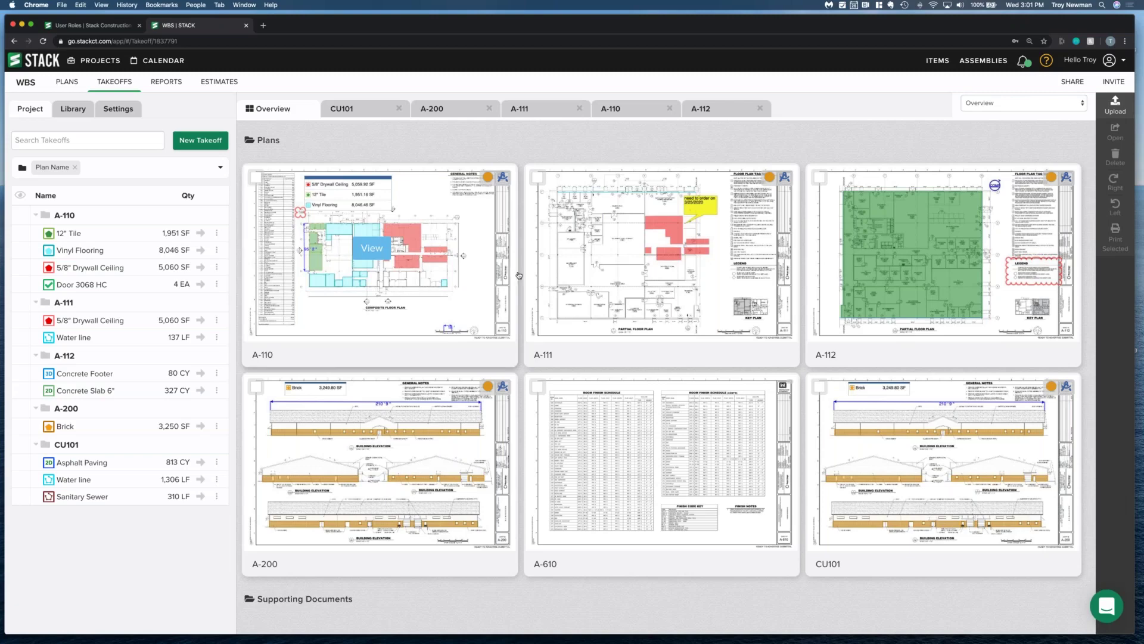
mouse_move(585, 264)
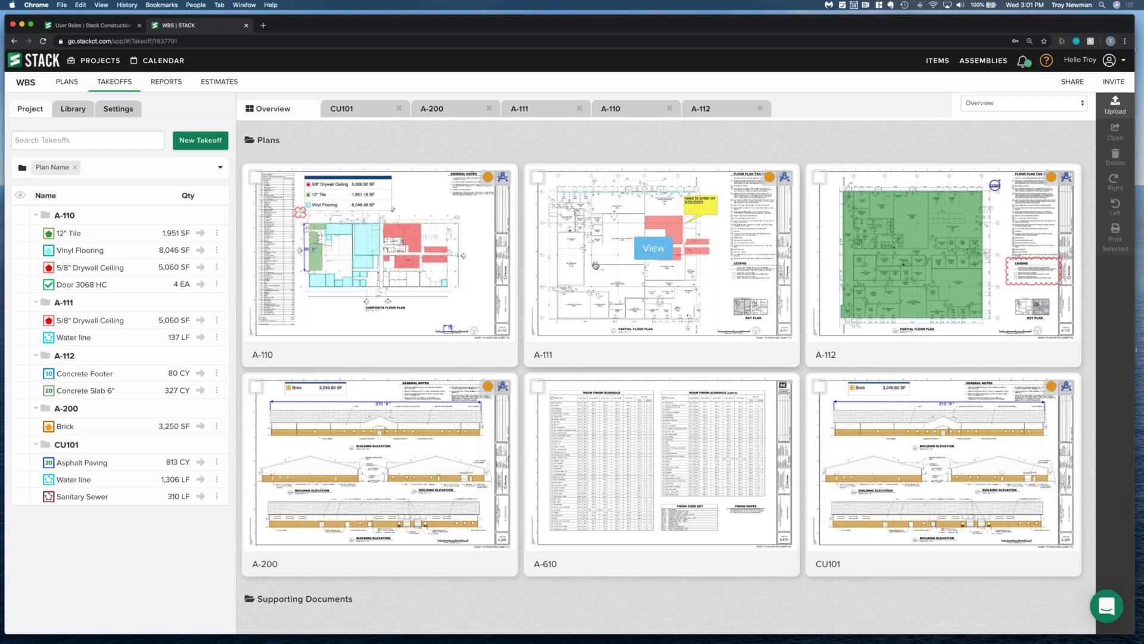
left_click(600, 262)
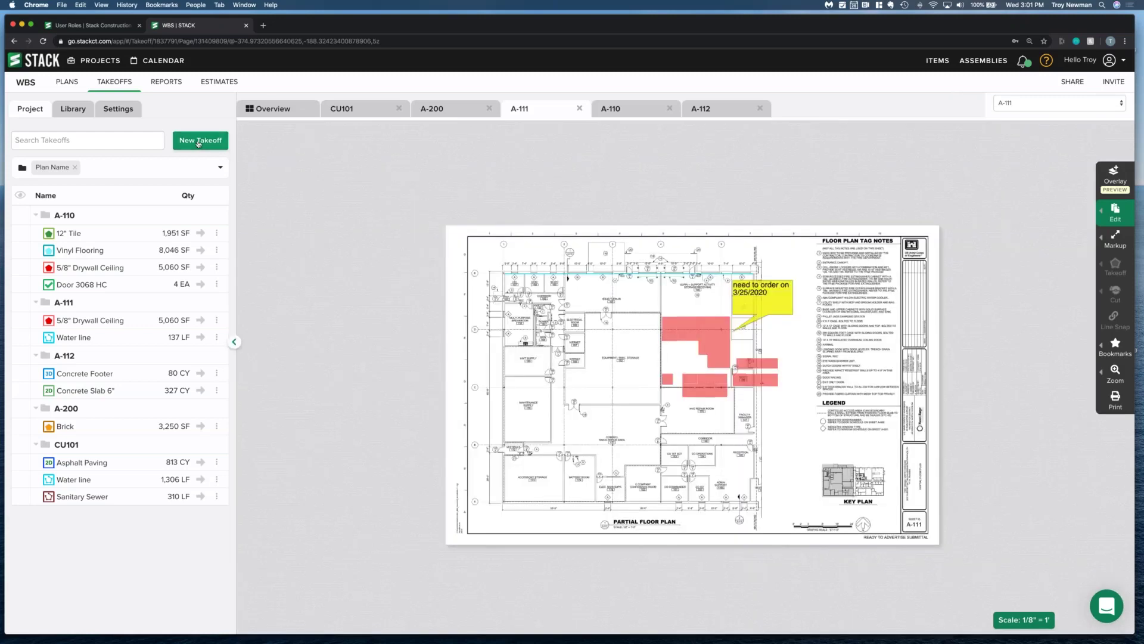
- Create a Pitched Area takeoff named Shingle roof and start measuring with it
left_click(195, 141)
left_click(71, 152)
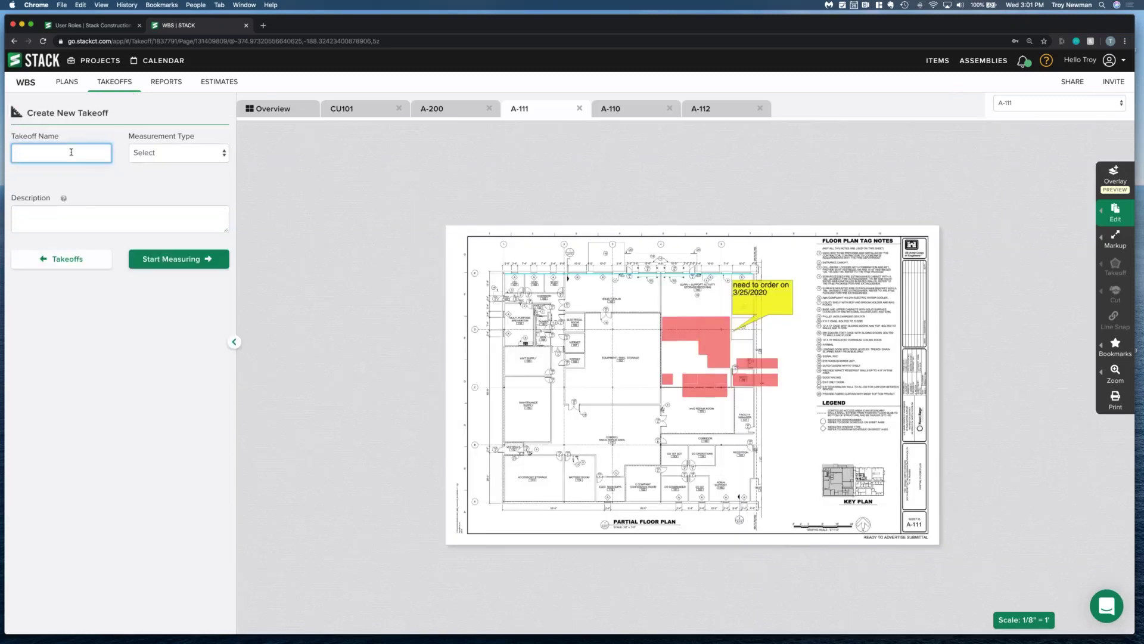
type("Shingle roof")
left_click(166, 154)
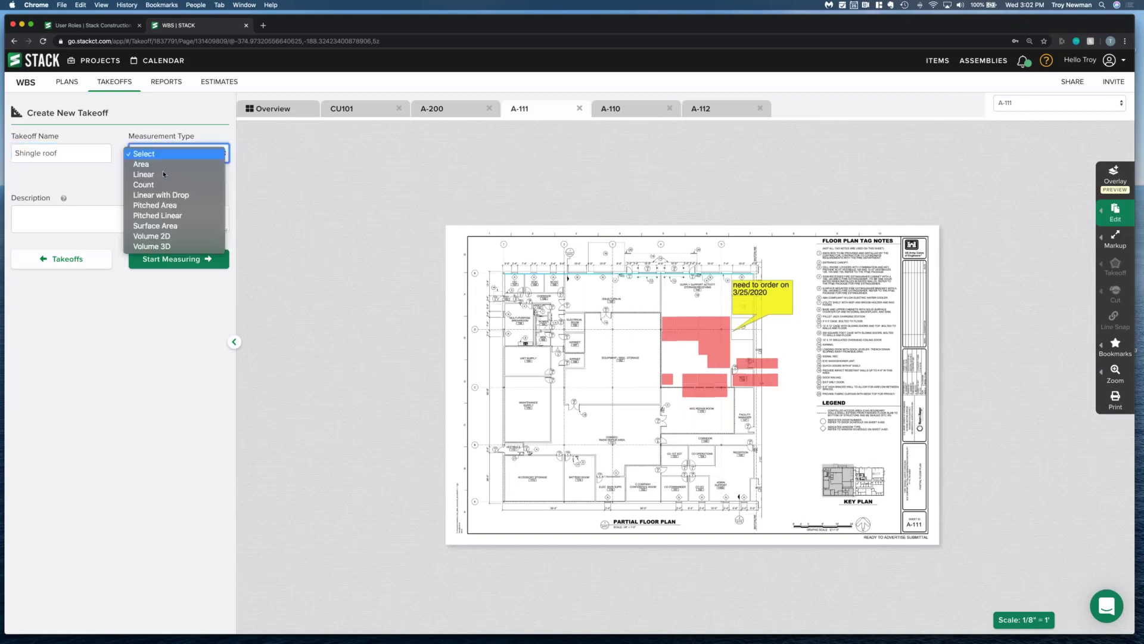
left_click(180, 207)
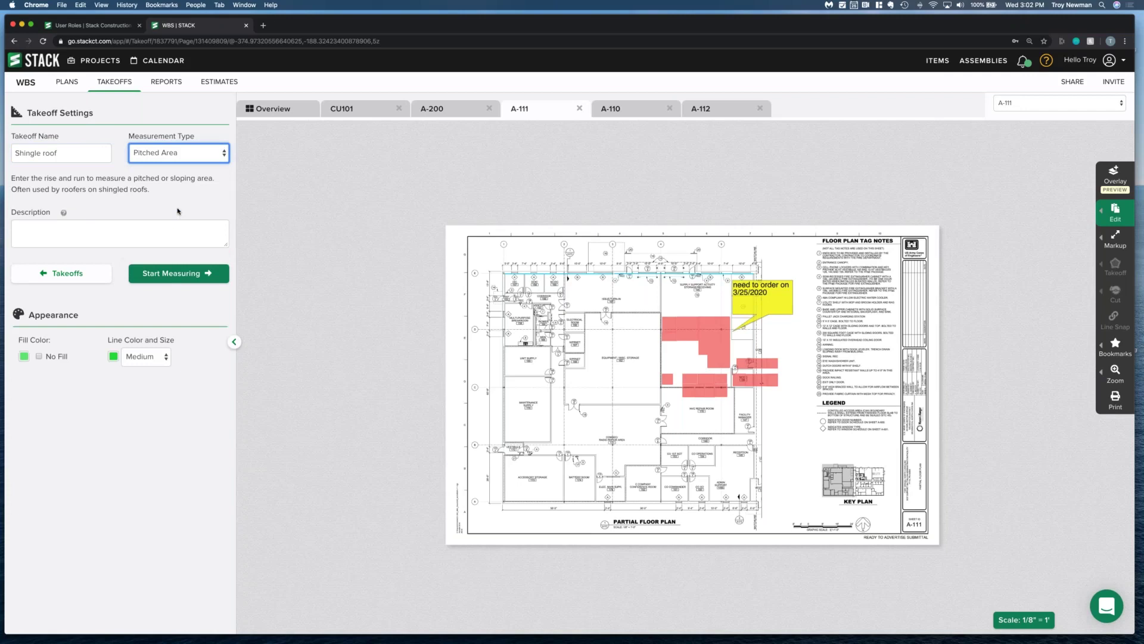
left_click(179, 273)
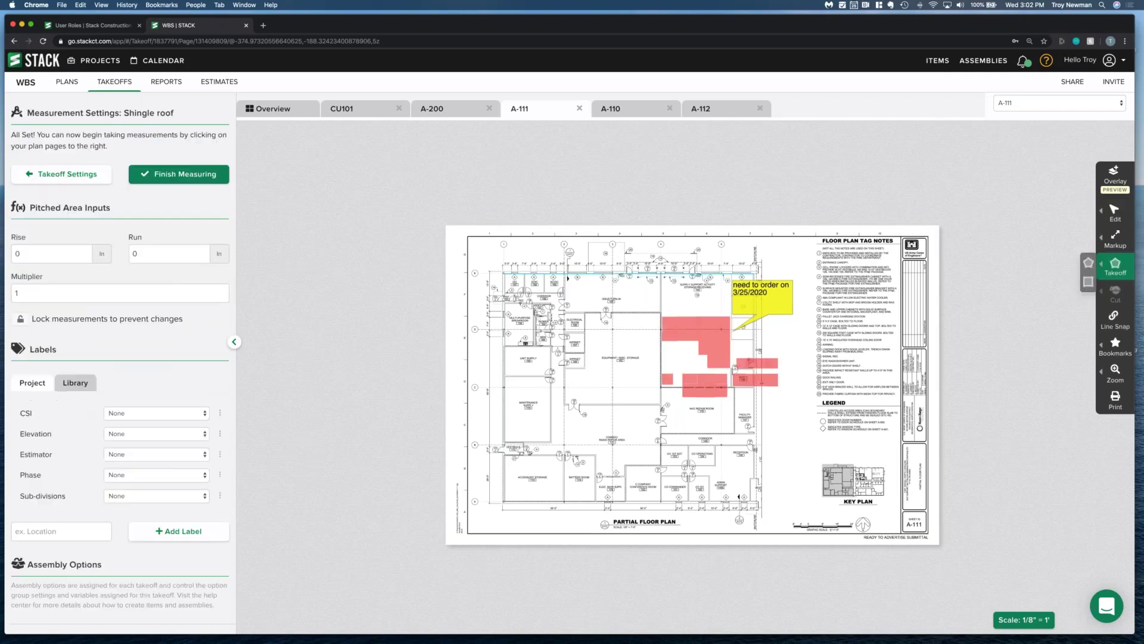
- Set the roof pitch to a rise of 5 in and run of 12 in, and measure a rectangle over the whole A-111 floor plan
type("5")
key("Tab")
type("12")
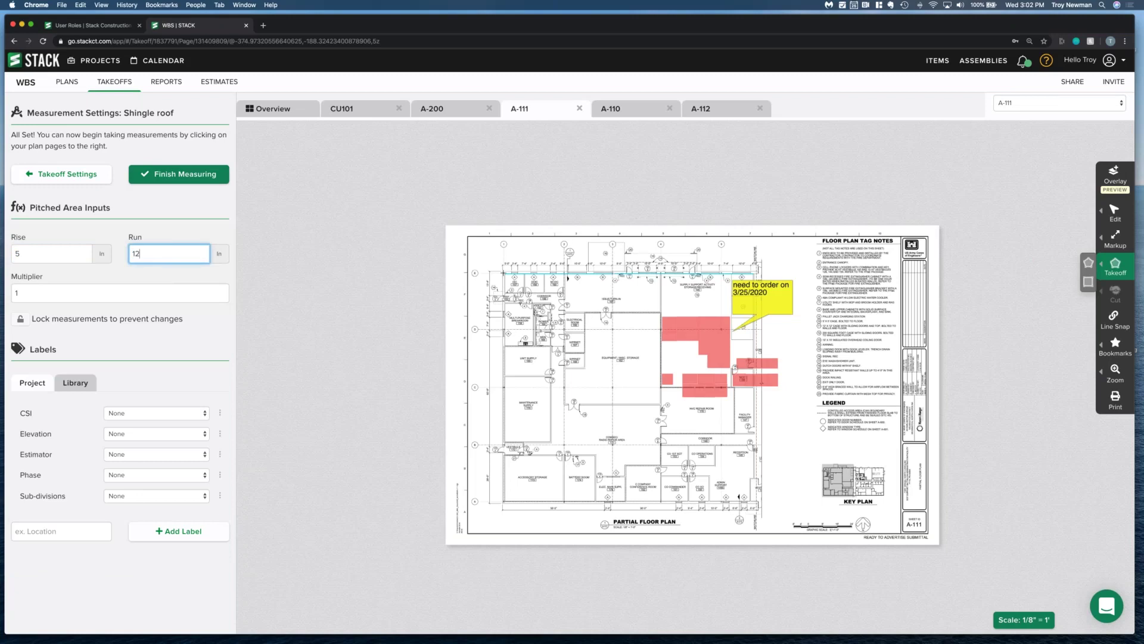
left_click(1088, 282)
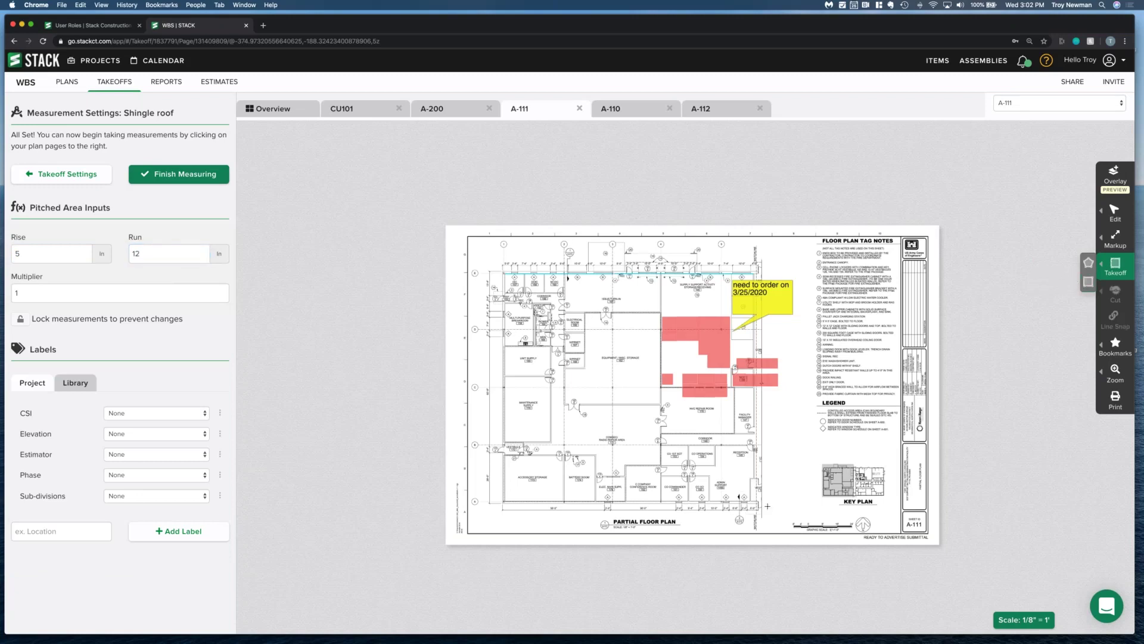
left_click(768, 508)
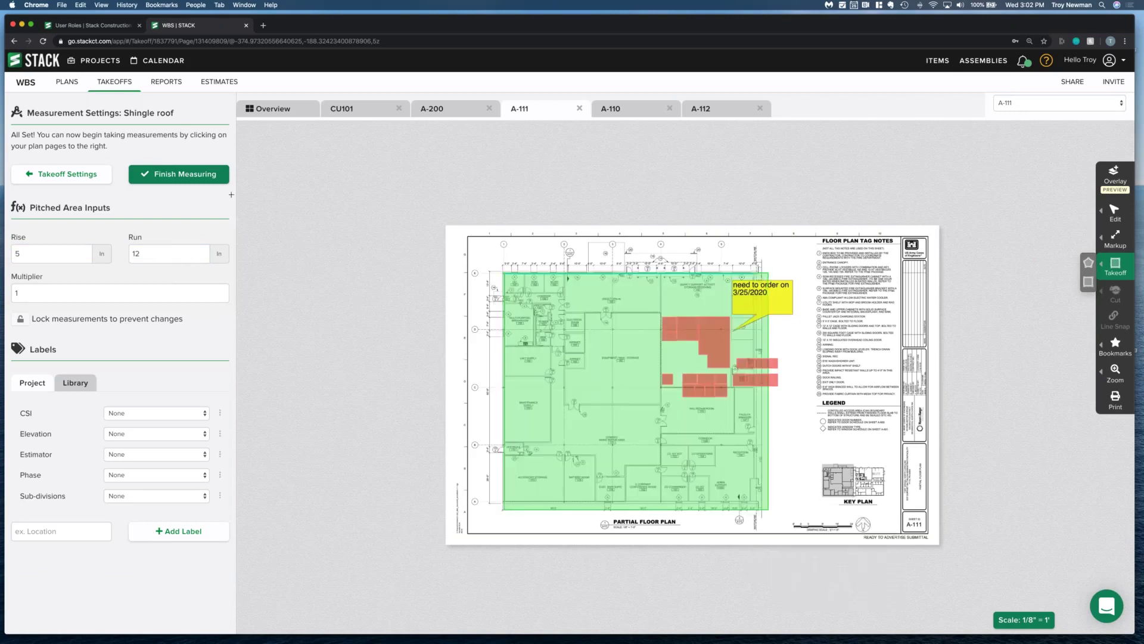
left_click(199, 180)
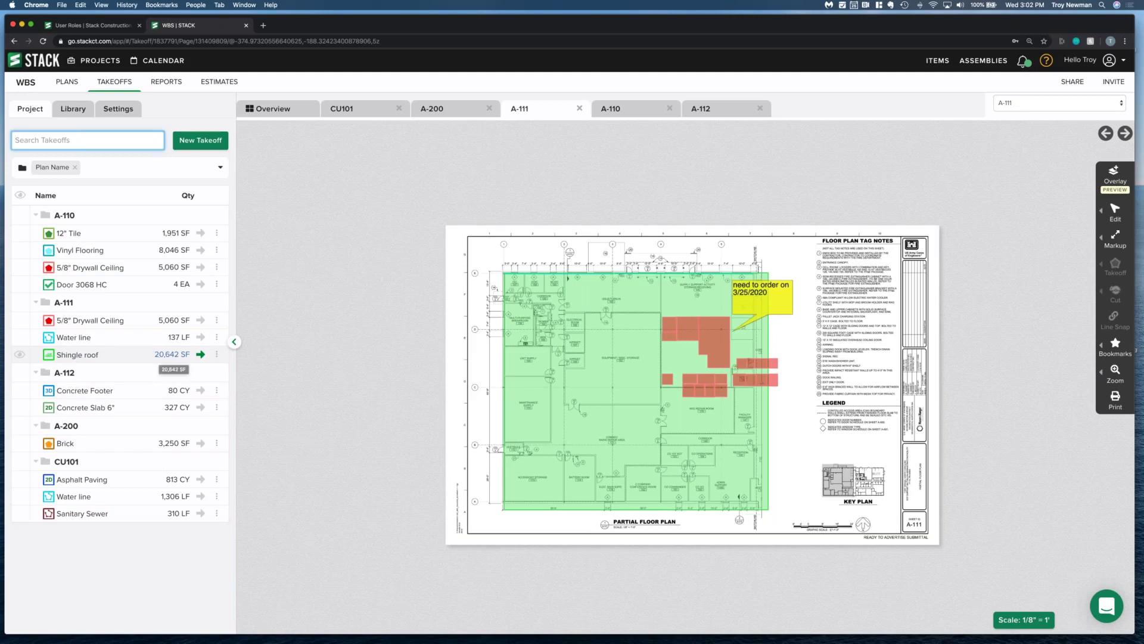
- Switch all takeoffs in the project to metric measurements and view the Shingle roof takeoff's rise and run inputs
left_click(117, 109)
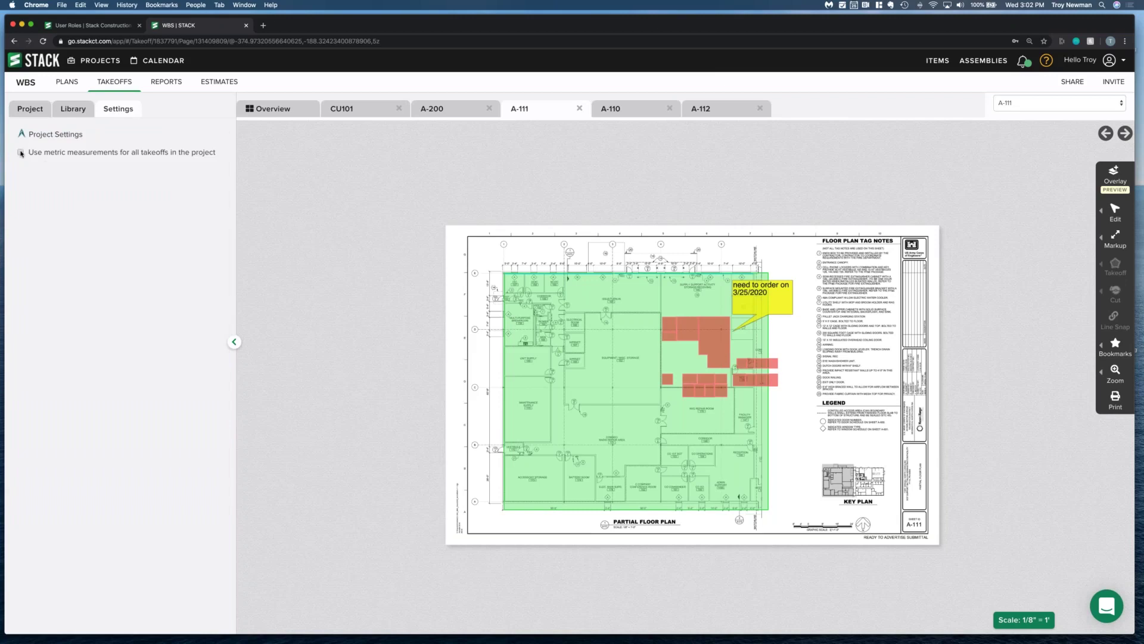
left_click(21, 153)
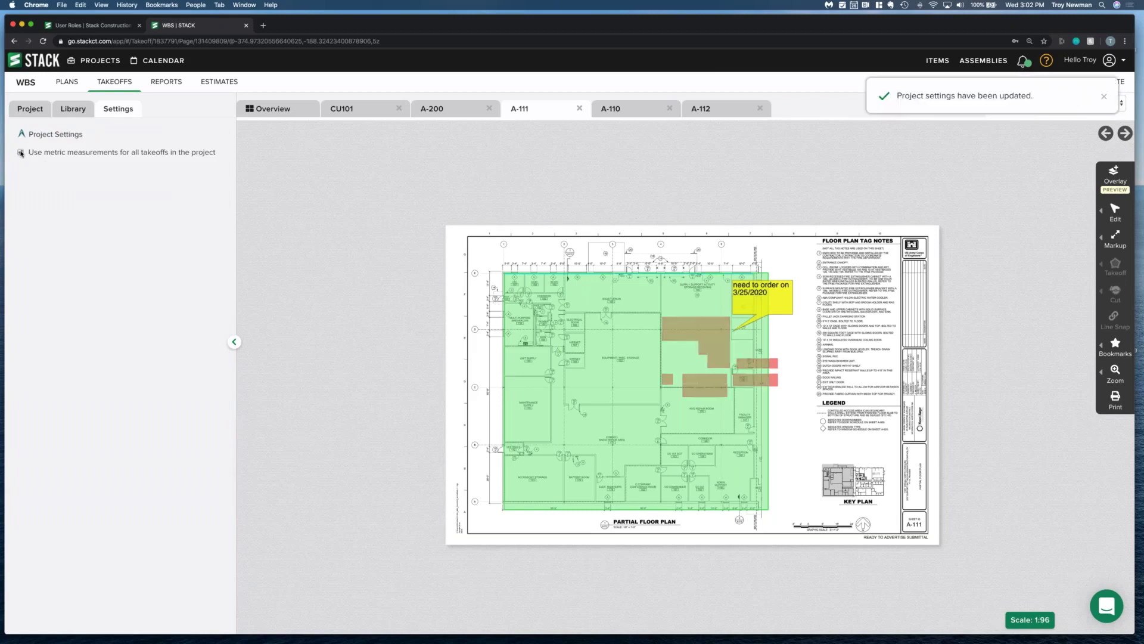
left_click(37, 111)
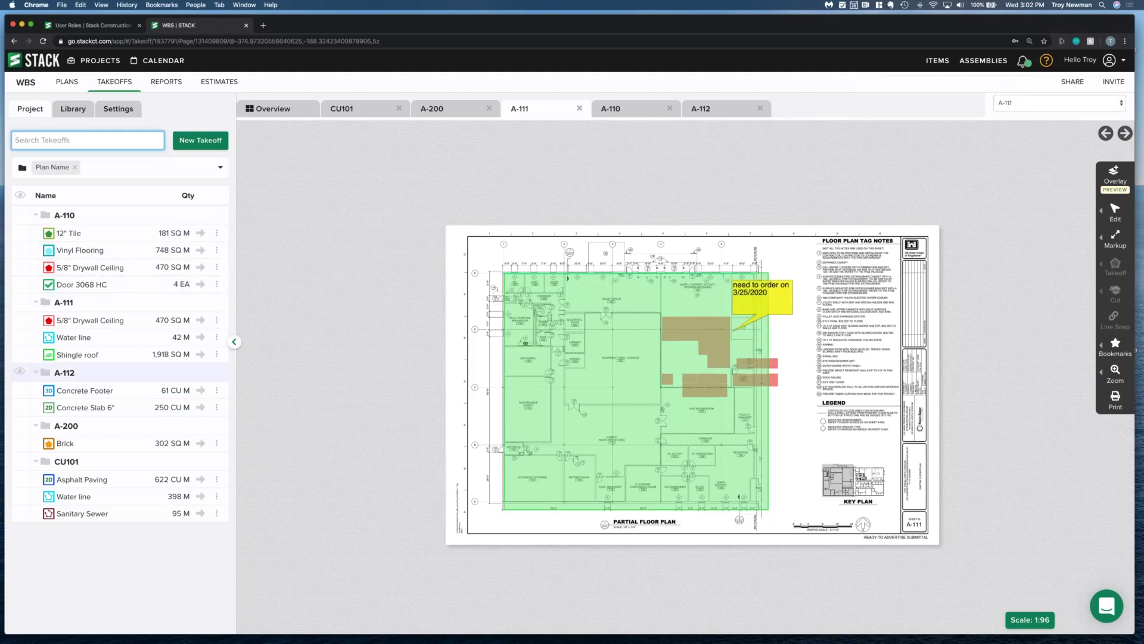
left_click(202, 355)
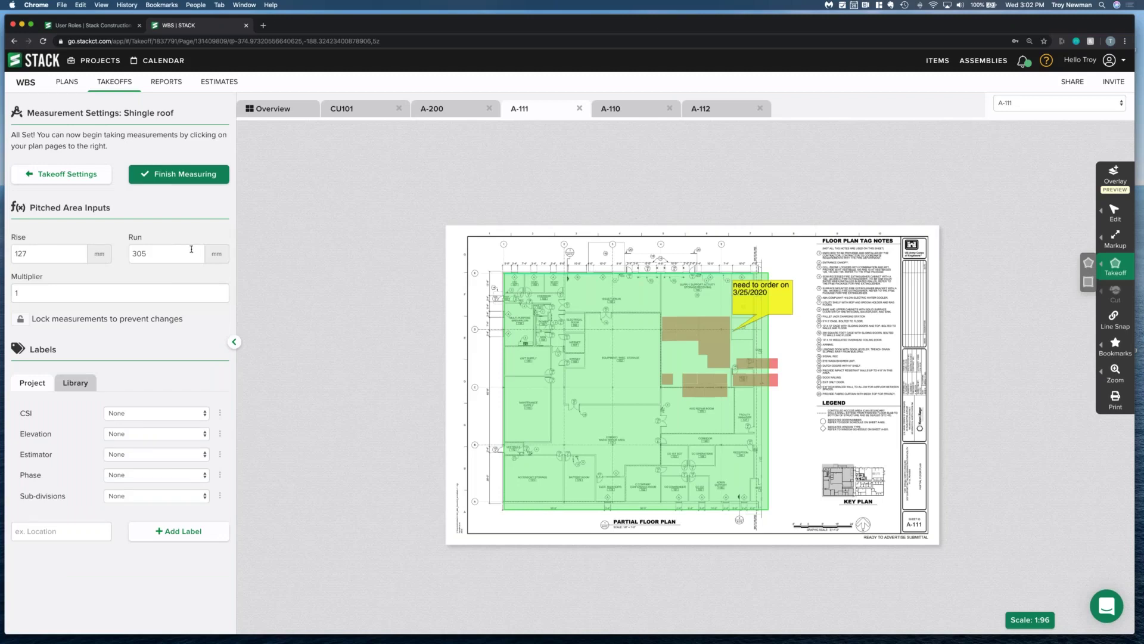
left_click(153, 176)
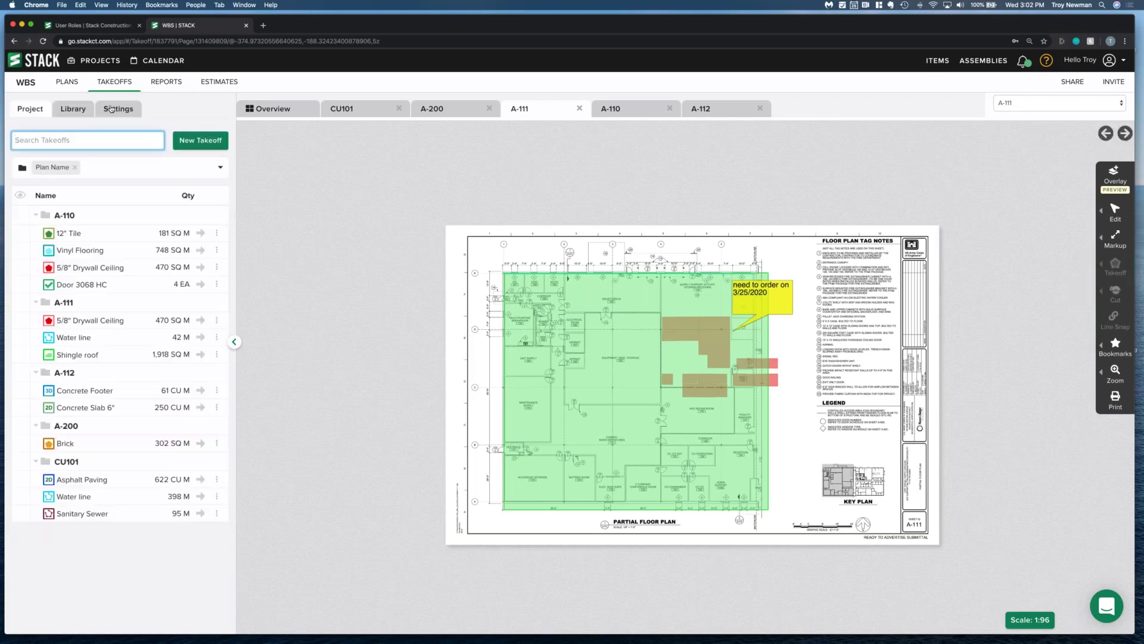
- Turn off metric measurements for the project and return to the takeoff list
left_click(111, 108)
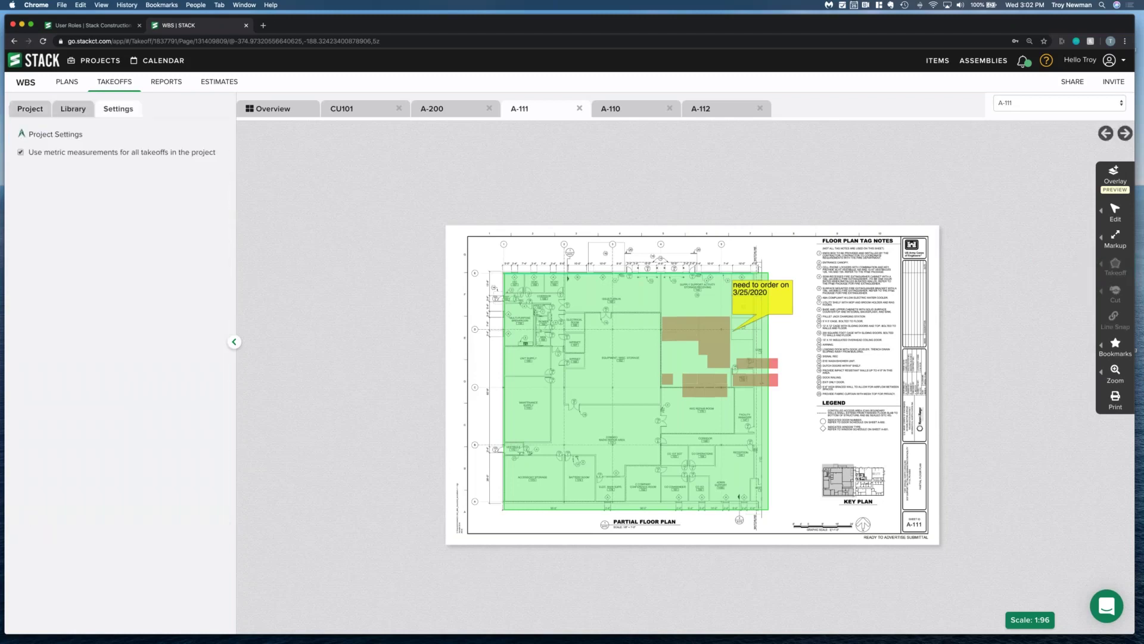
left_click(20, 153)
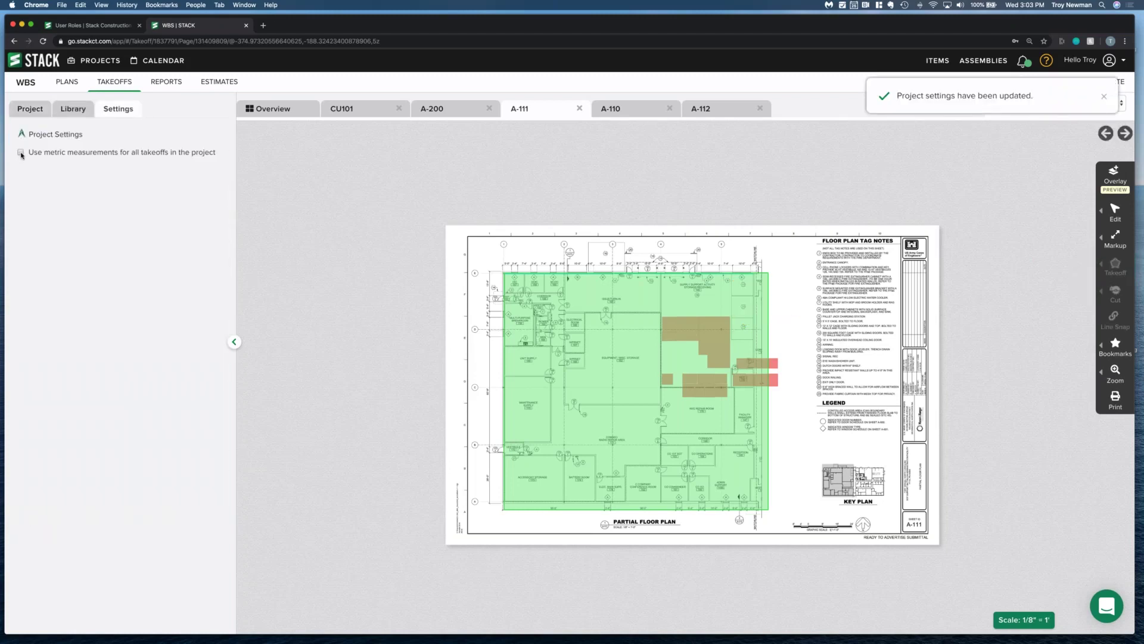
left_click(36, 113)
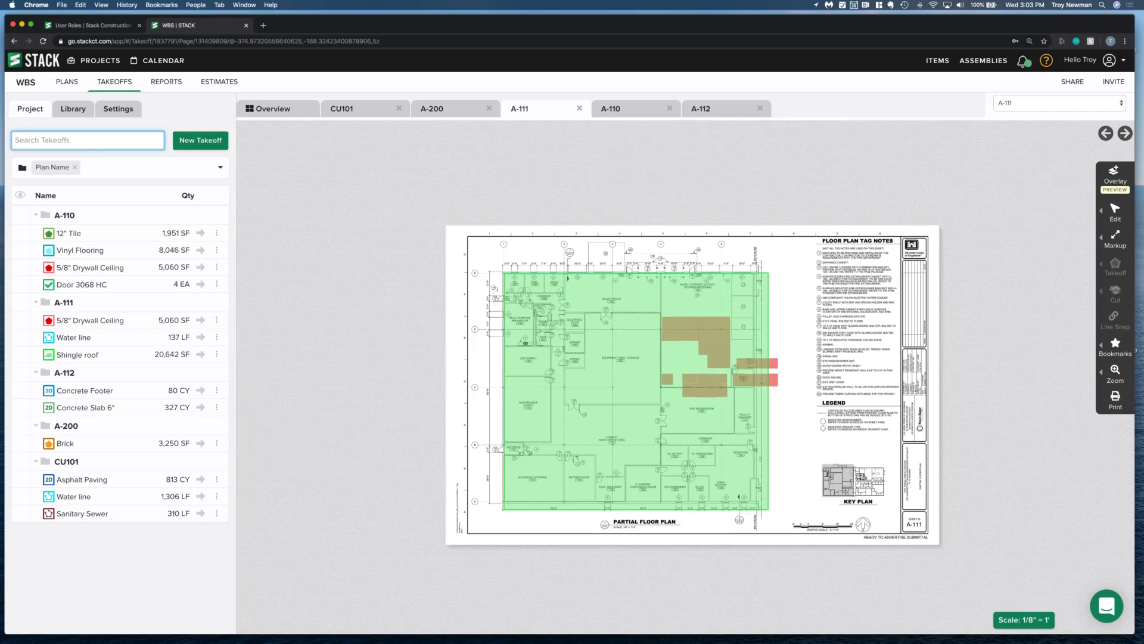
- Open elevation plan A-200 from the overview for a closer look at its building elevations
left_click(284, 112)
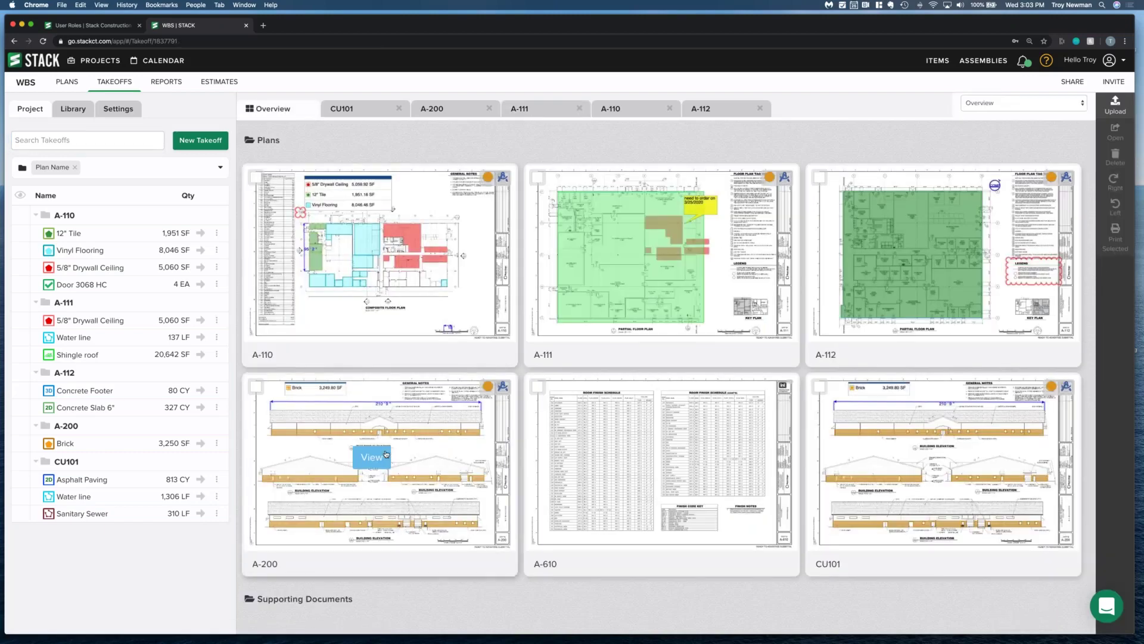
left_click(372, 456)
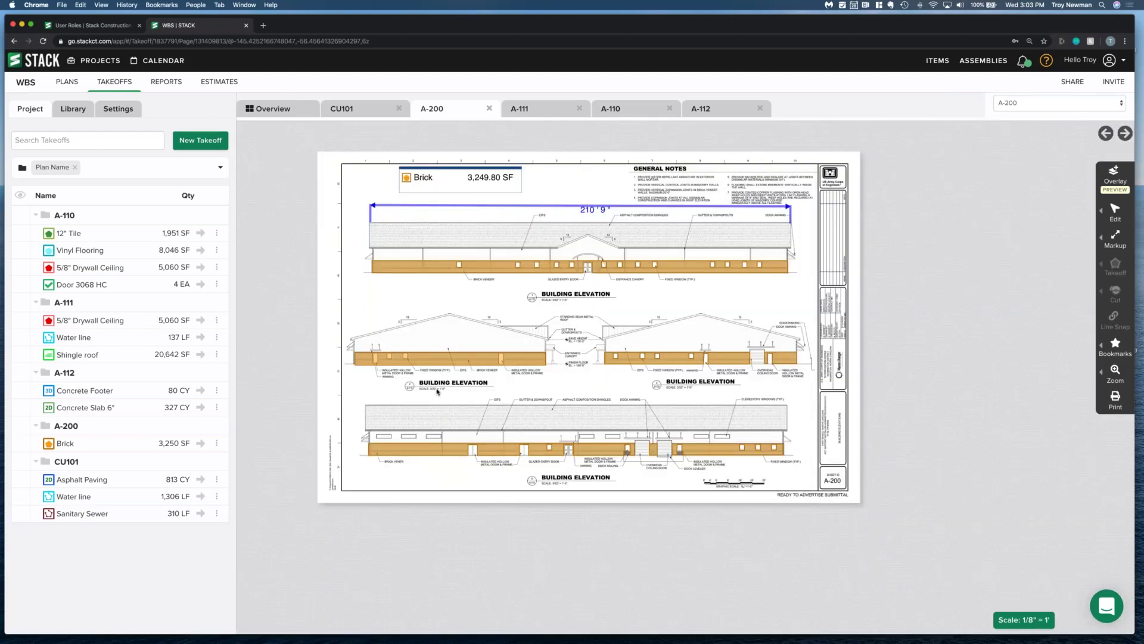
scroll(438, 392, "up", 5)
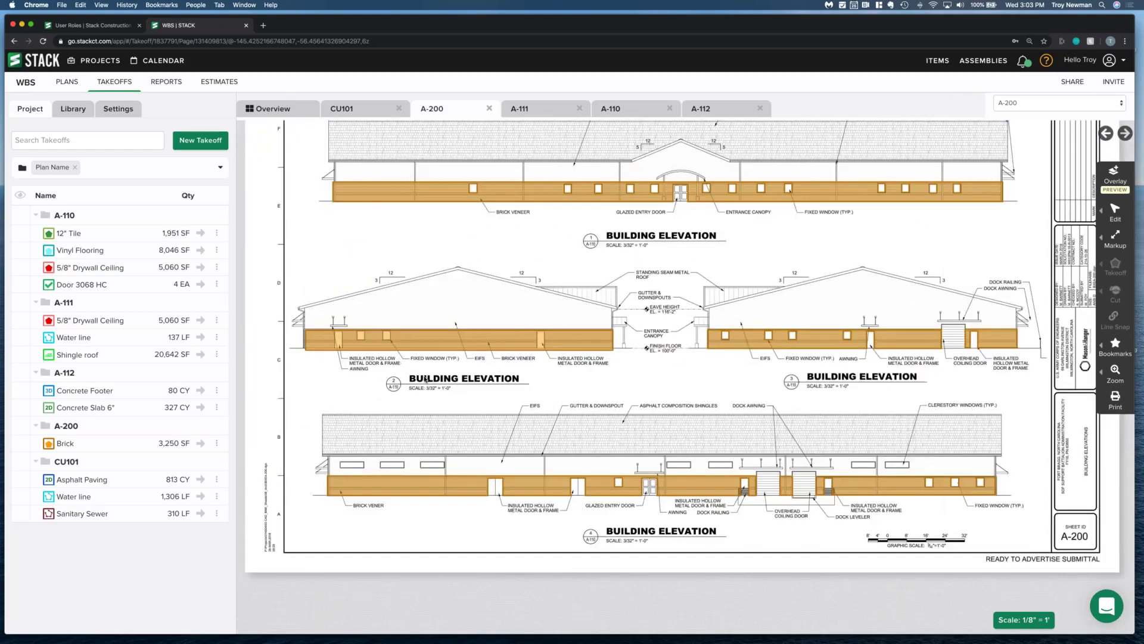
scroll(567, 409, "up", 3)
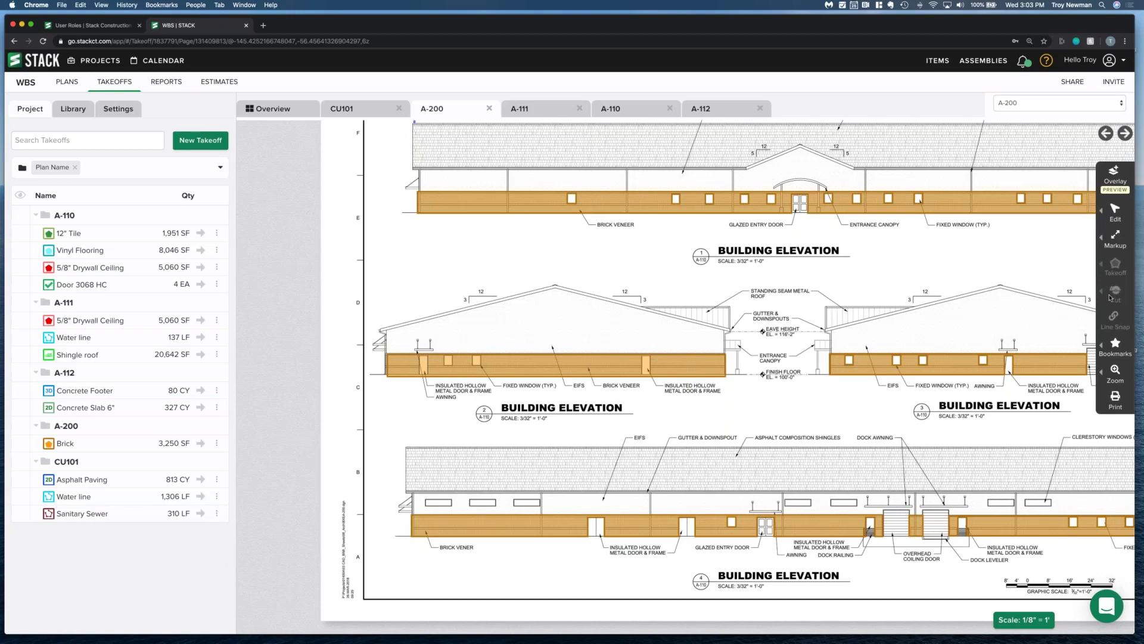
- Cut the two doors and two windows out of the Brick area on building elevation 2 with rectangular cuts
left_click(1112, 212)
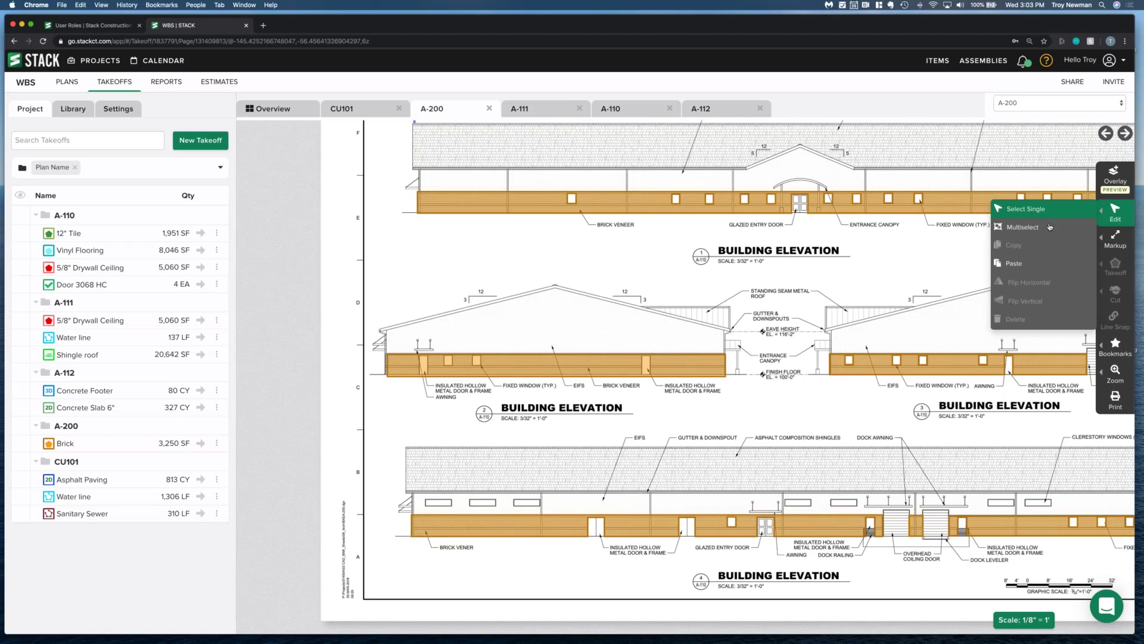
left_click(549, 371)
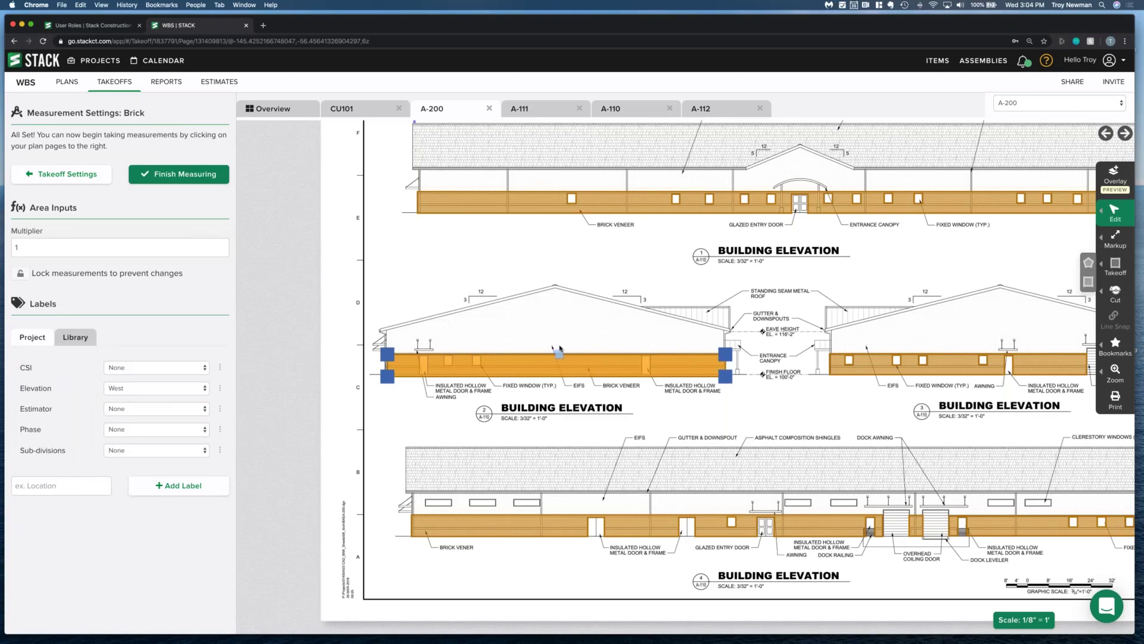
left_click(1117, 295)
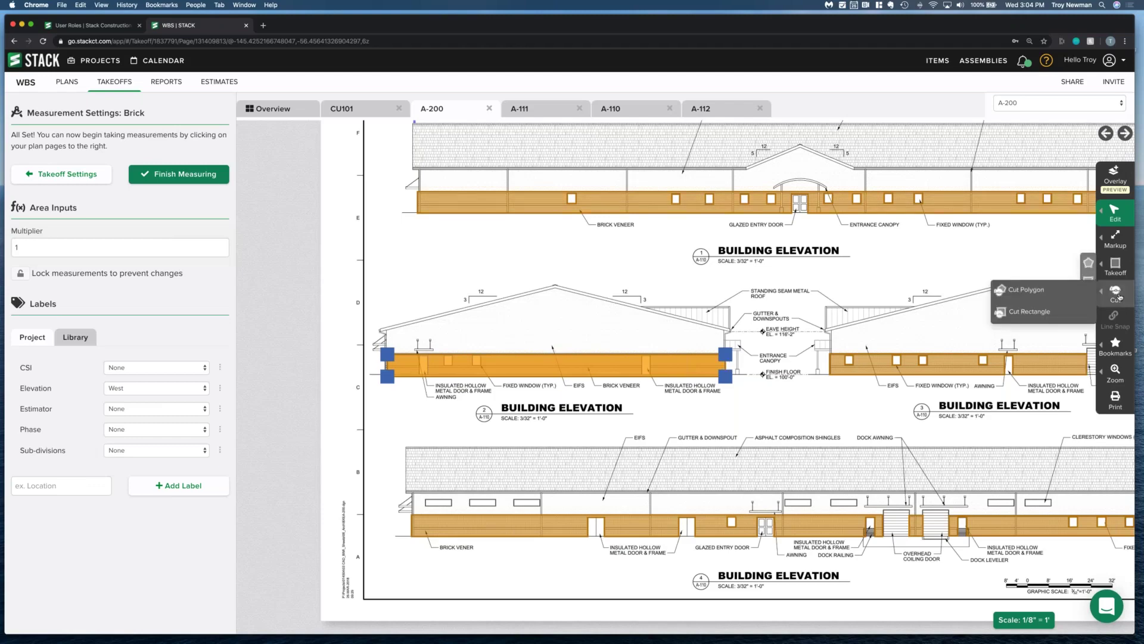
left_click(1023, 291)
left_click(1030, 312)
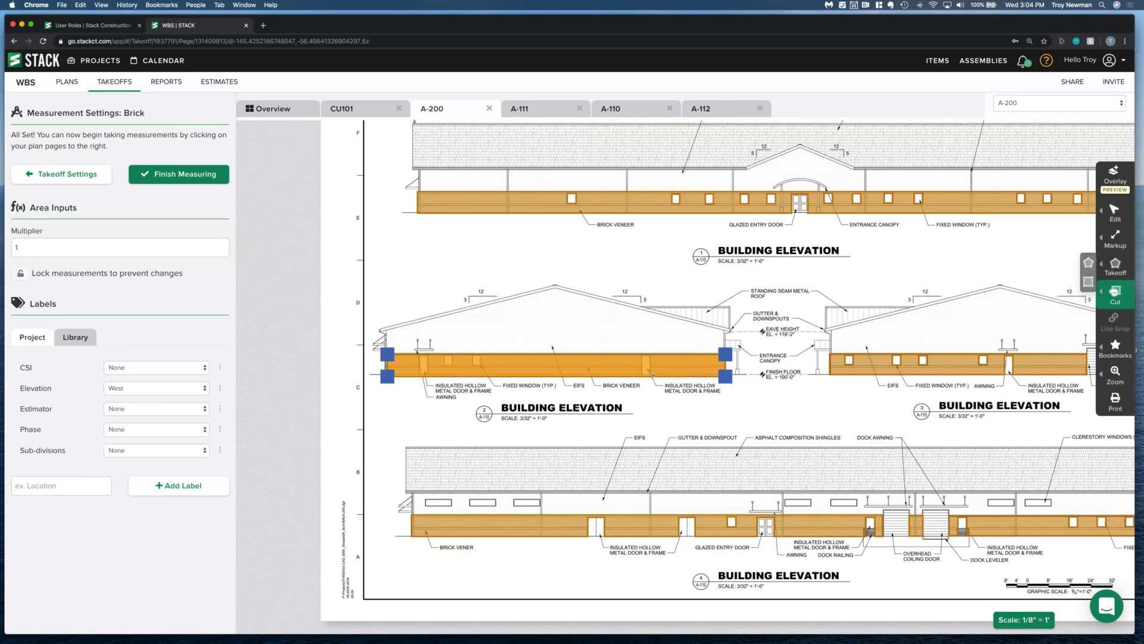
left_click_drag(642, 356, 650, 375)
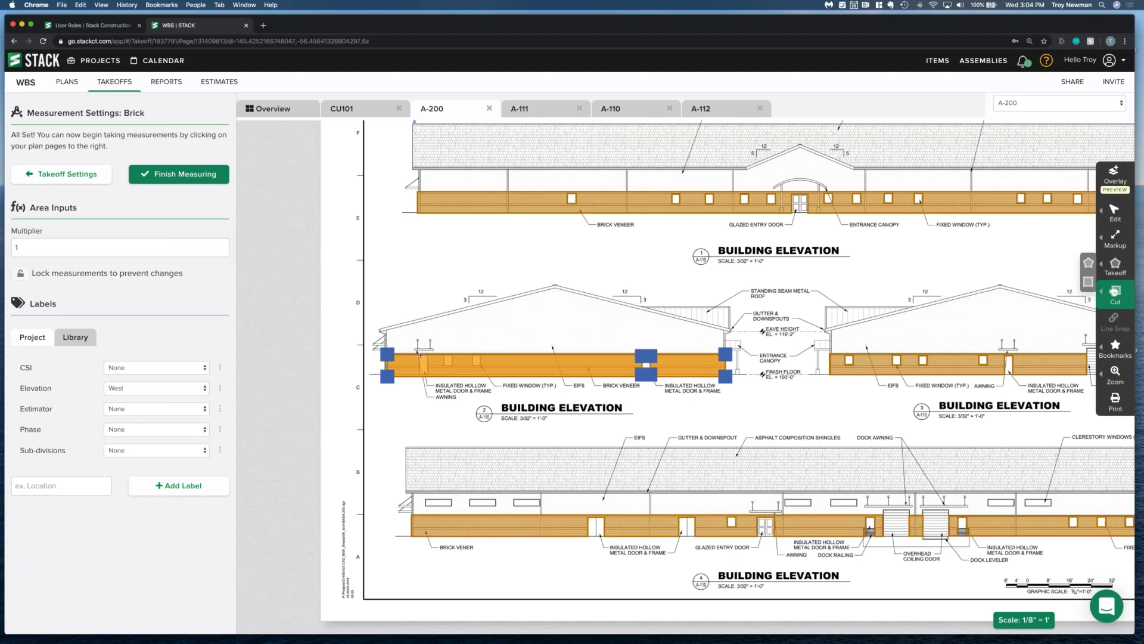
left_click_drag(426, 374, 454, 364)
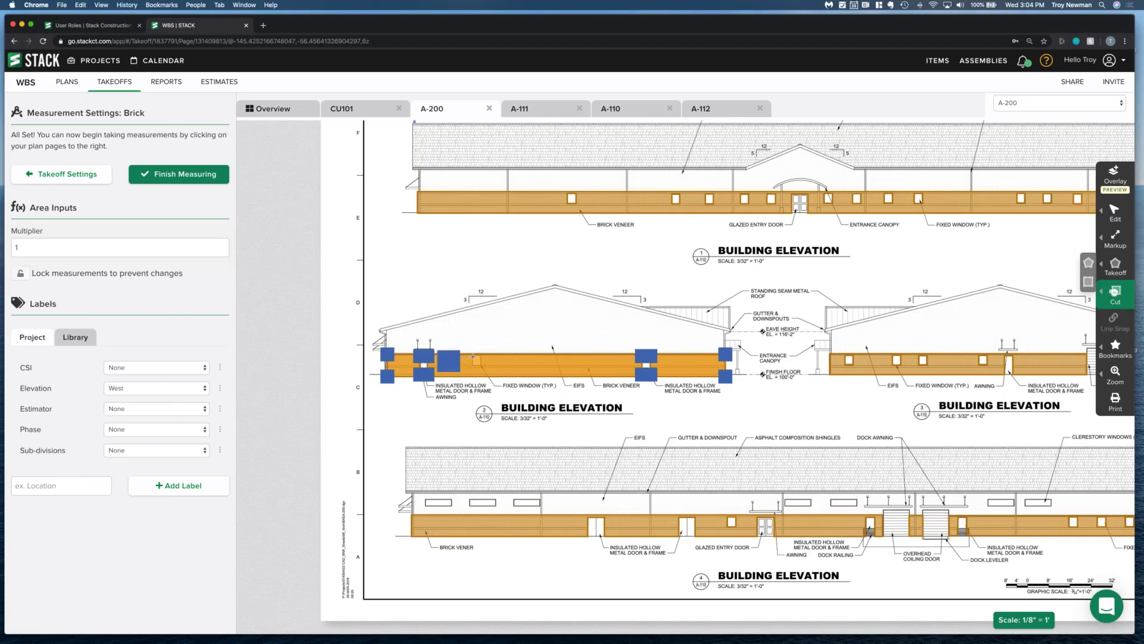
left_click_drag(479, 363, 480, 366)
left_click(1106, 211)
left_click(1048, 210)
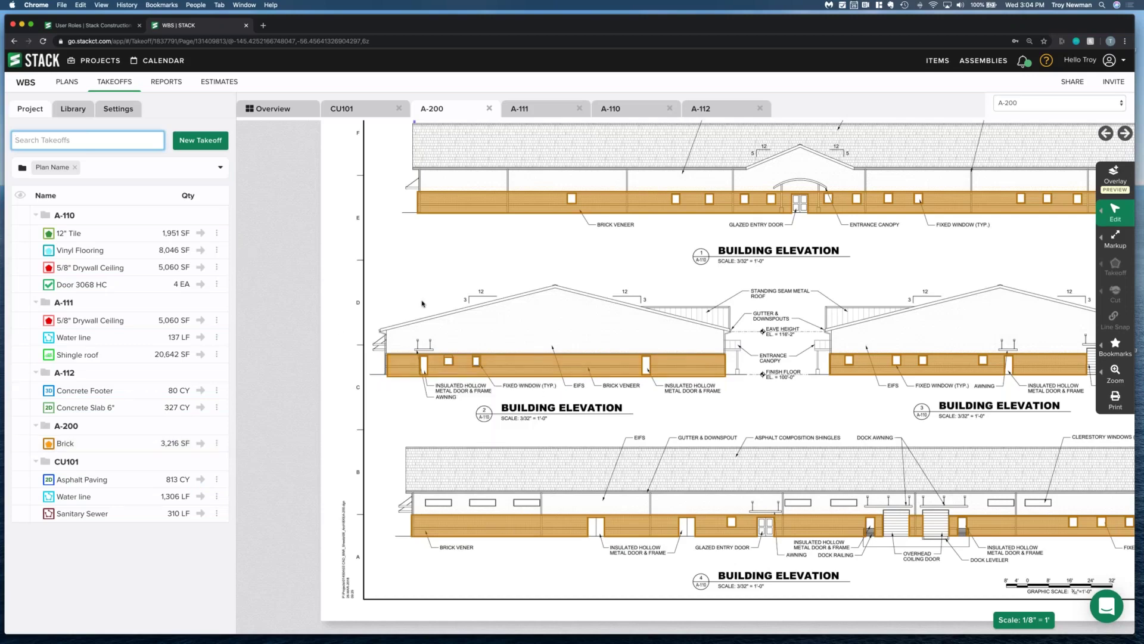
- Inspect the Brick area on building elevation 2 by selecting it again, and deselect it
mouse_move(586, 367)
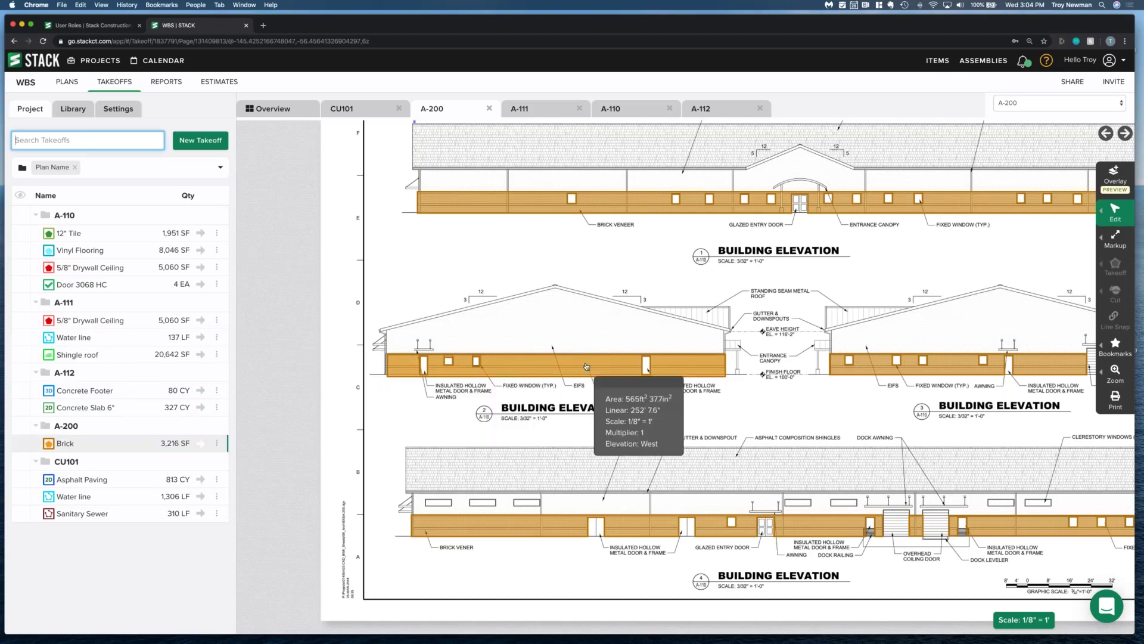
left_click(597, 366)
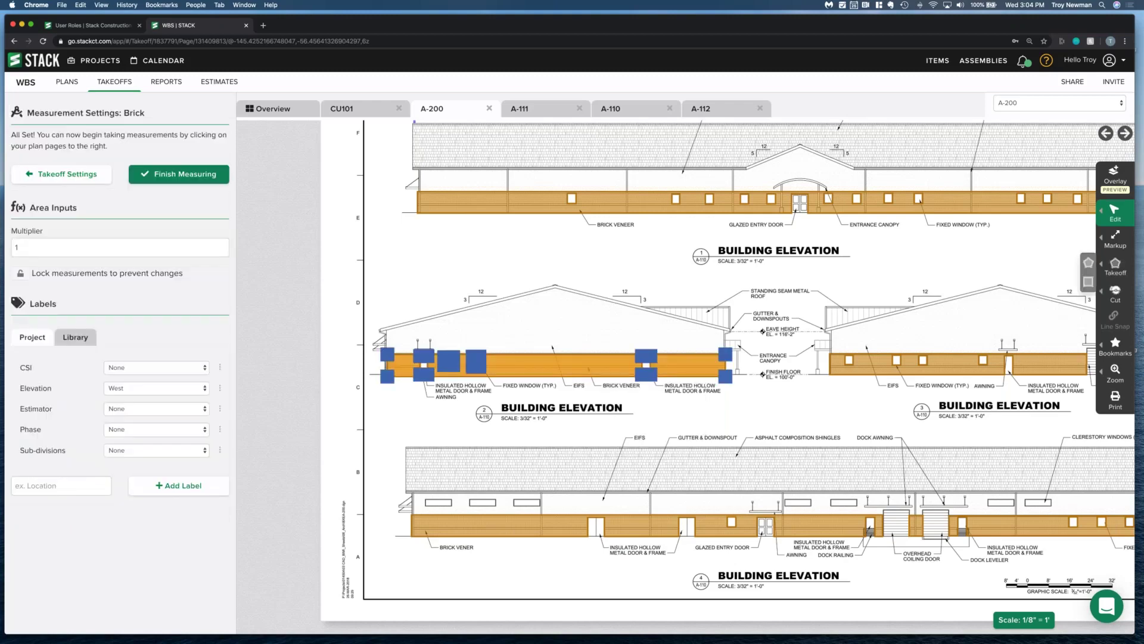
left_click(1115, 292)
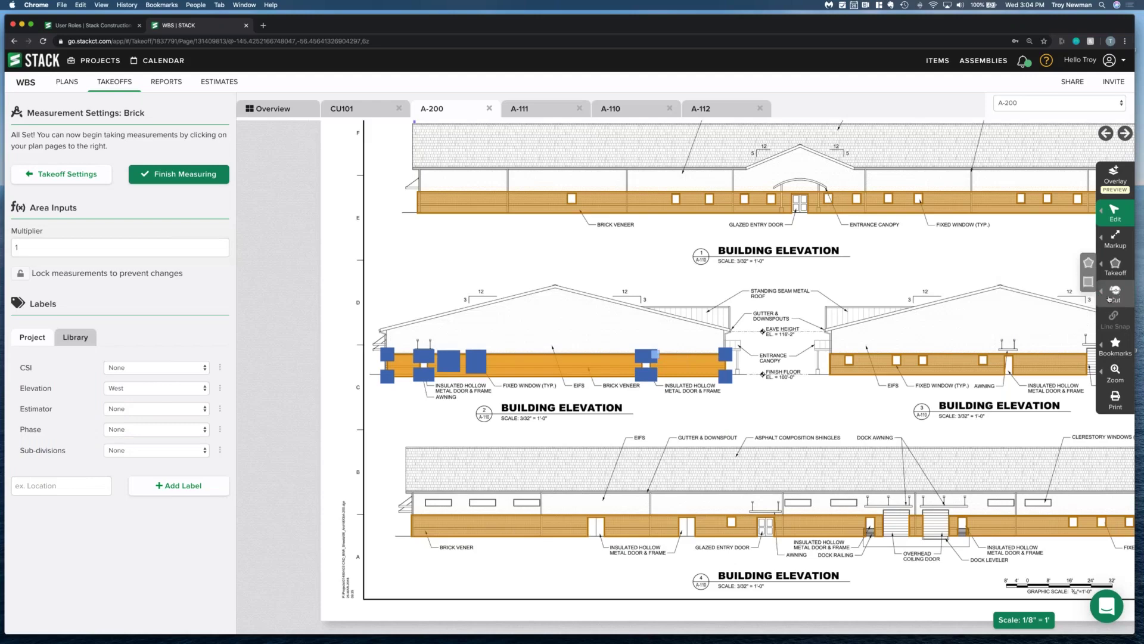
left_click(1112, 210)
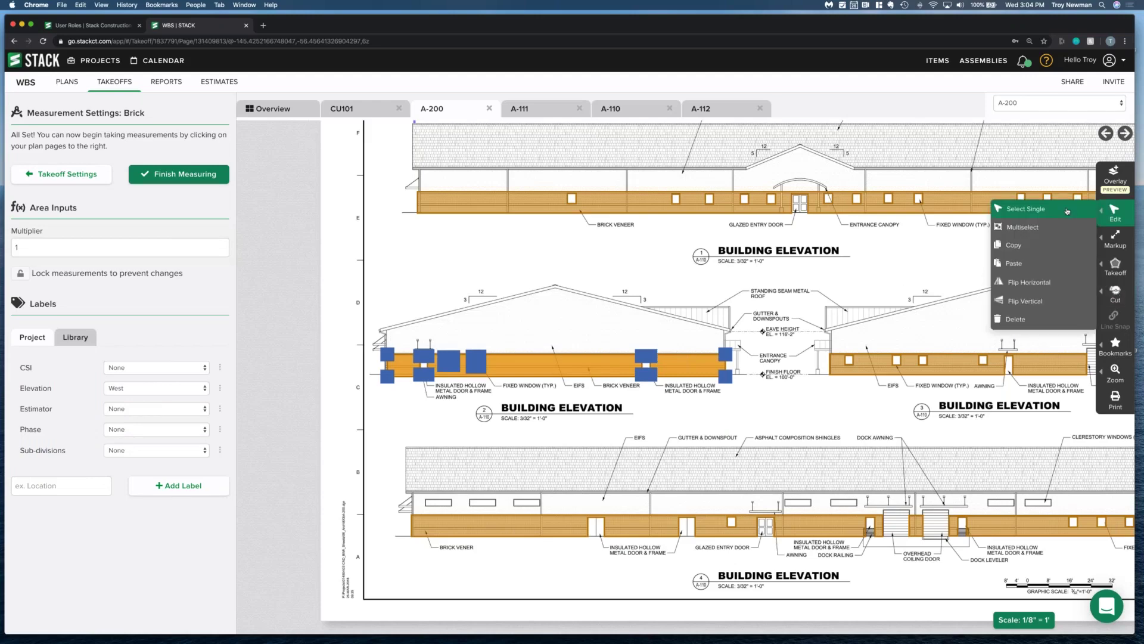
left_click(1067, 210)
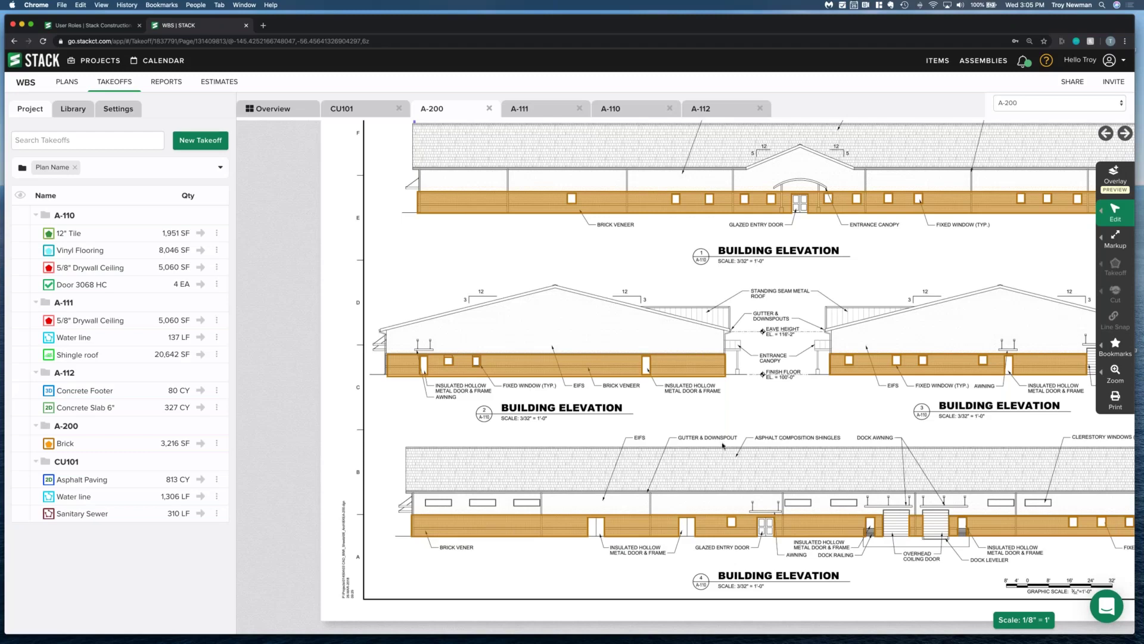
- Return to the plan overview and reopen plan A-200
mouse_move(390, 379)
left_click(278, 108)
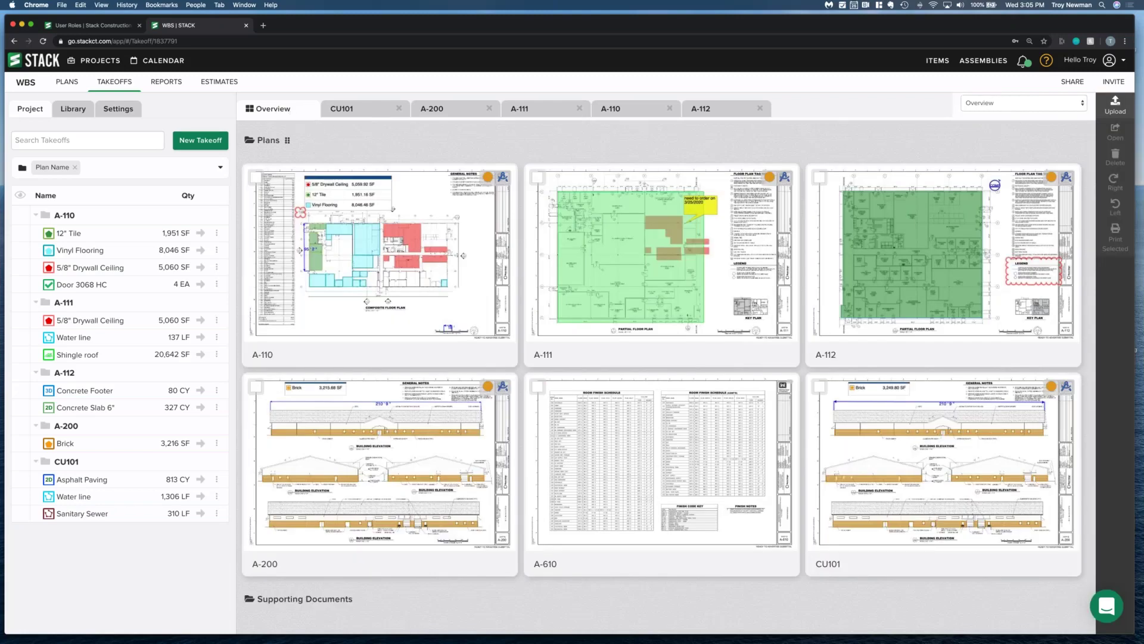
mouse_move(372, 248)
mouse_move(380, 394)
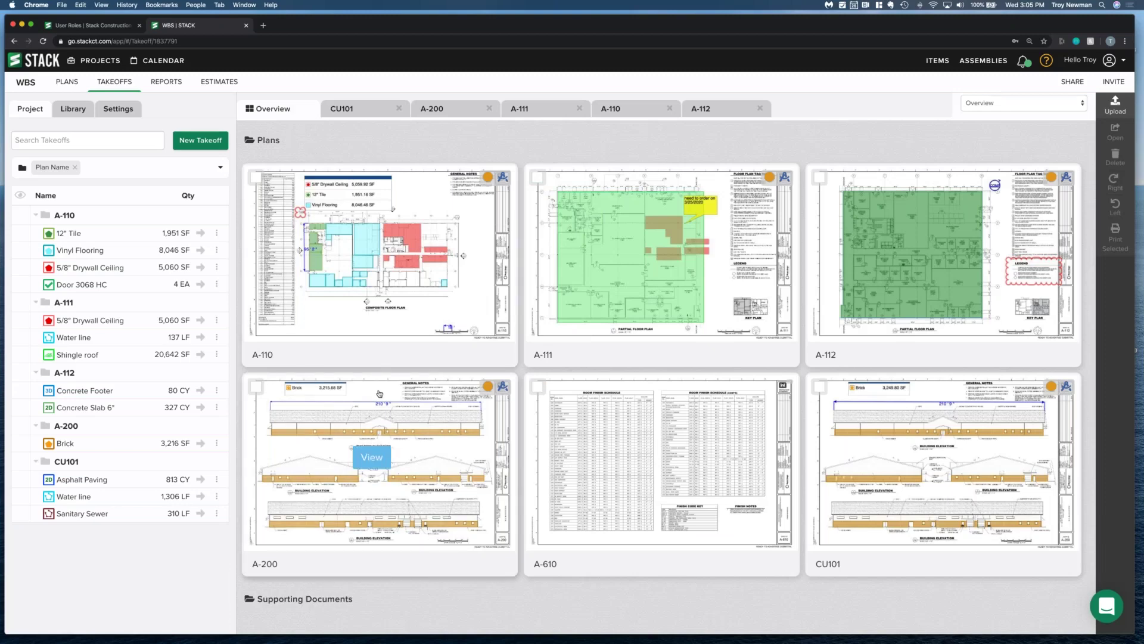
left_click(372, 456)
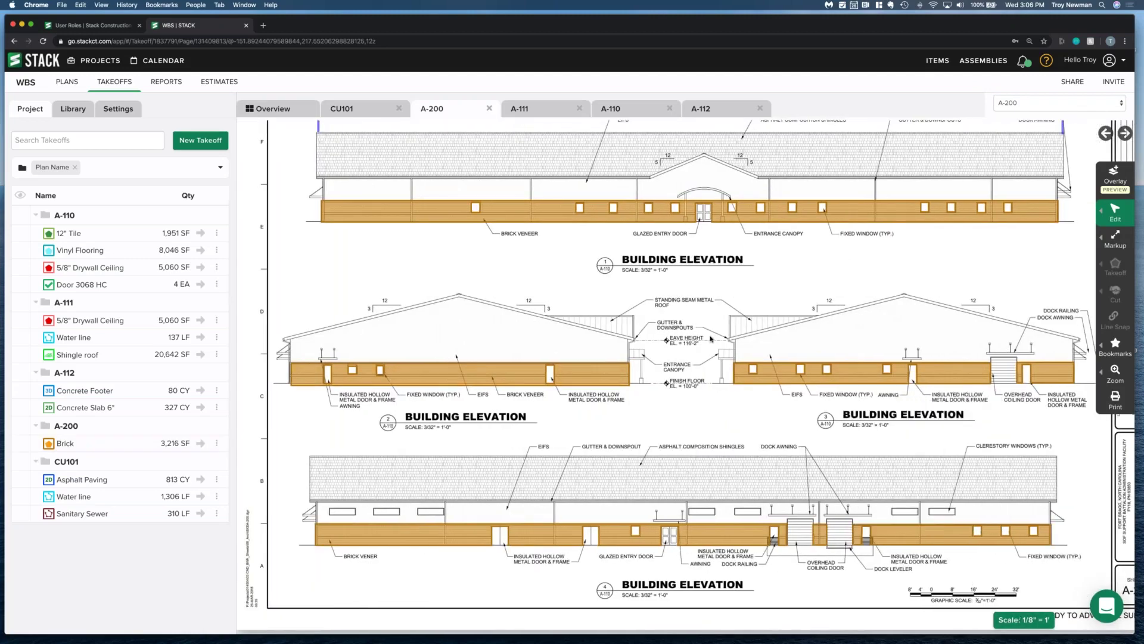
- Delete the Brick area measured on building elevation 2
mouse_move(552, 379)
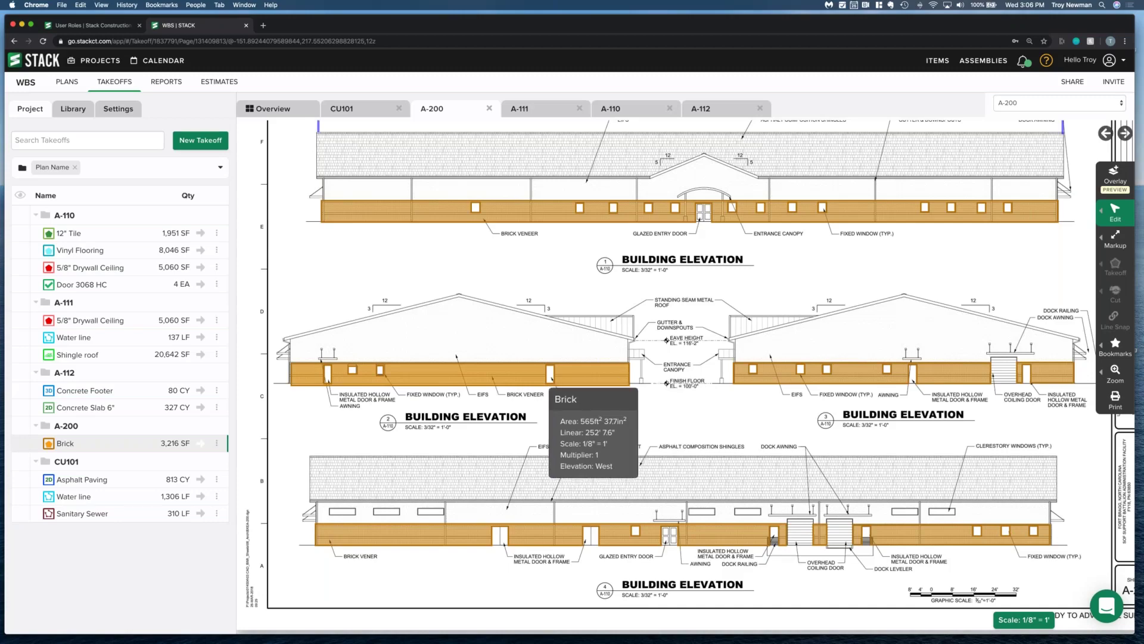
left_click(552, 379)
left_click(1102, 210)
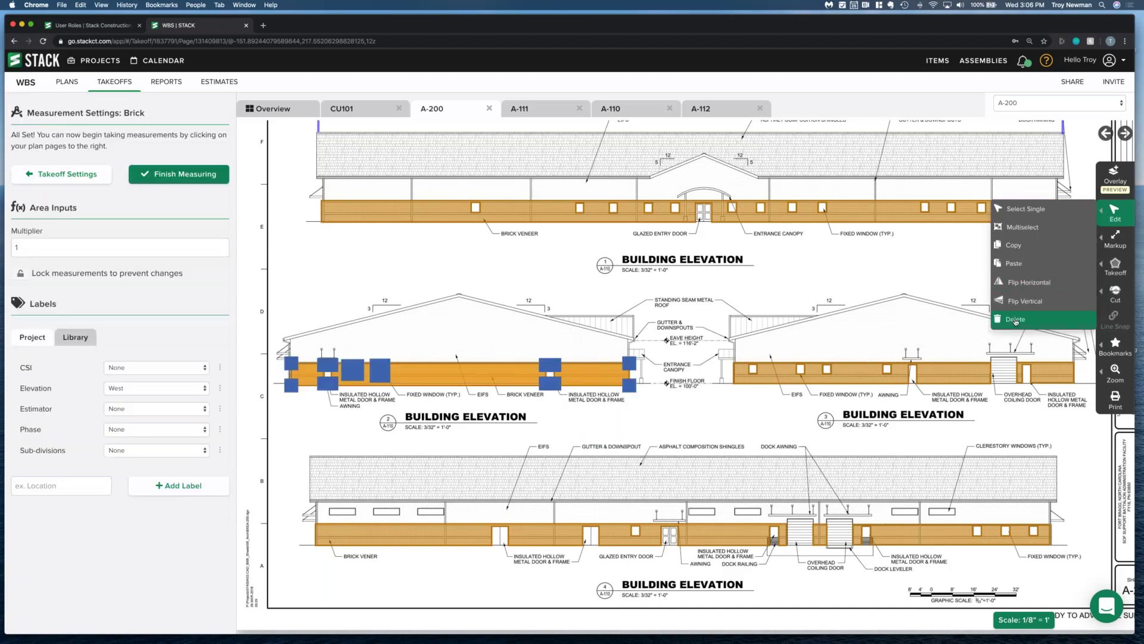
left_click(1016, 320)
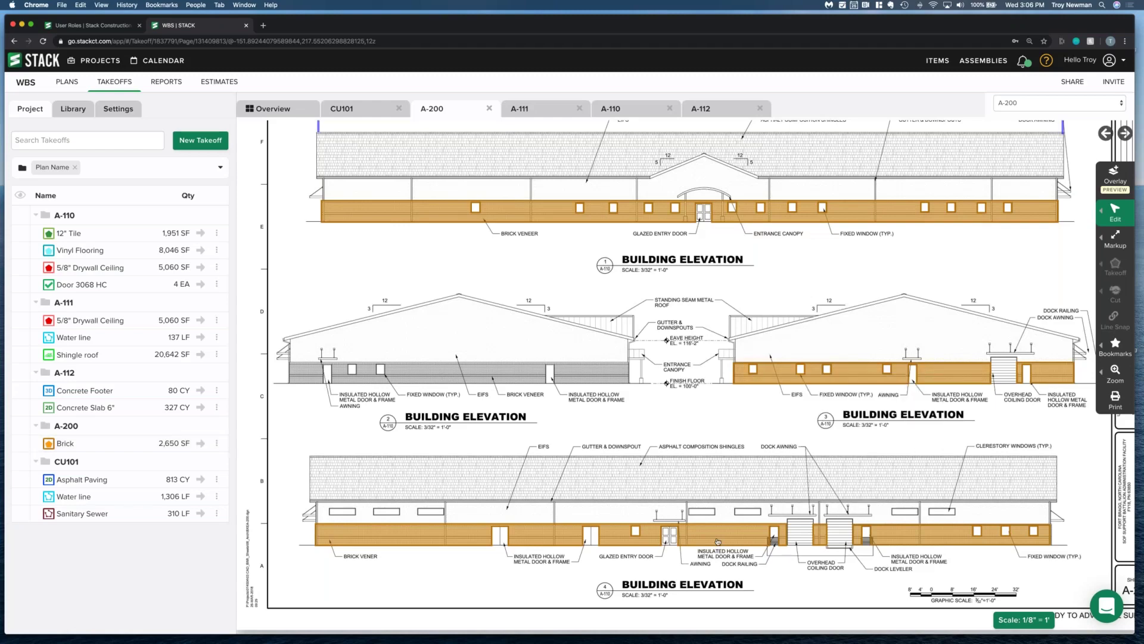
- Set the scale of plan A-200 to the standard architectural scale 1/4" = 1'
left_click(1023, 620)
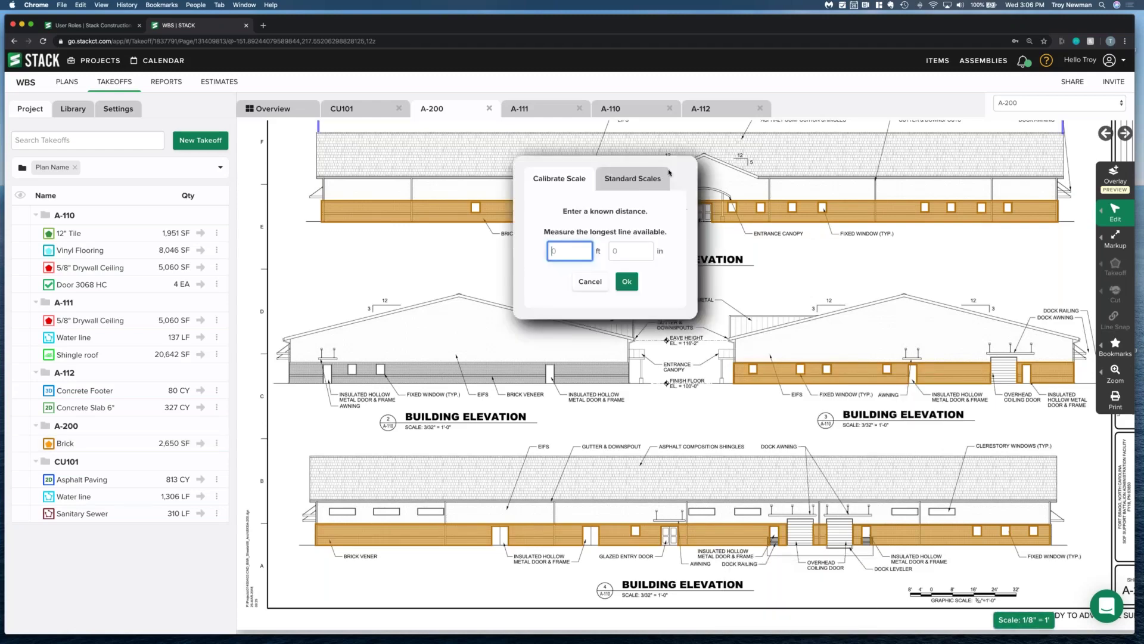
left_click(635, 178)
left_click(593, 215)
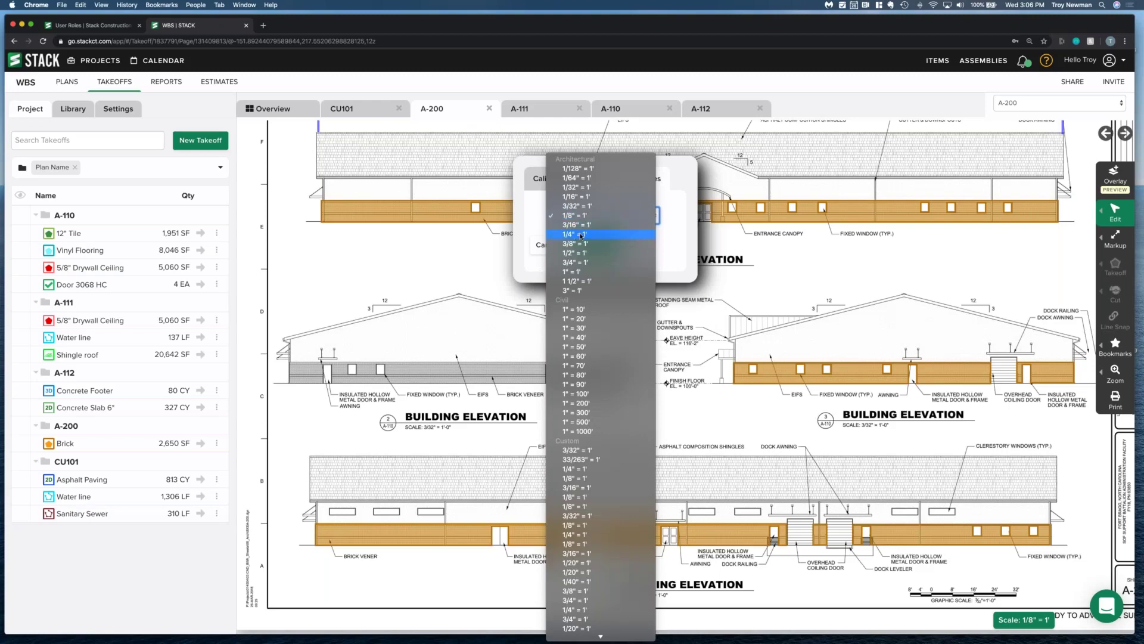
left_click(581, 235)
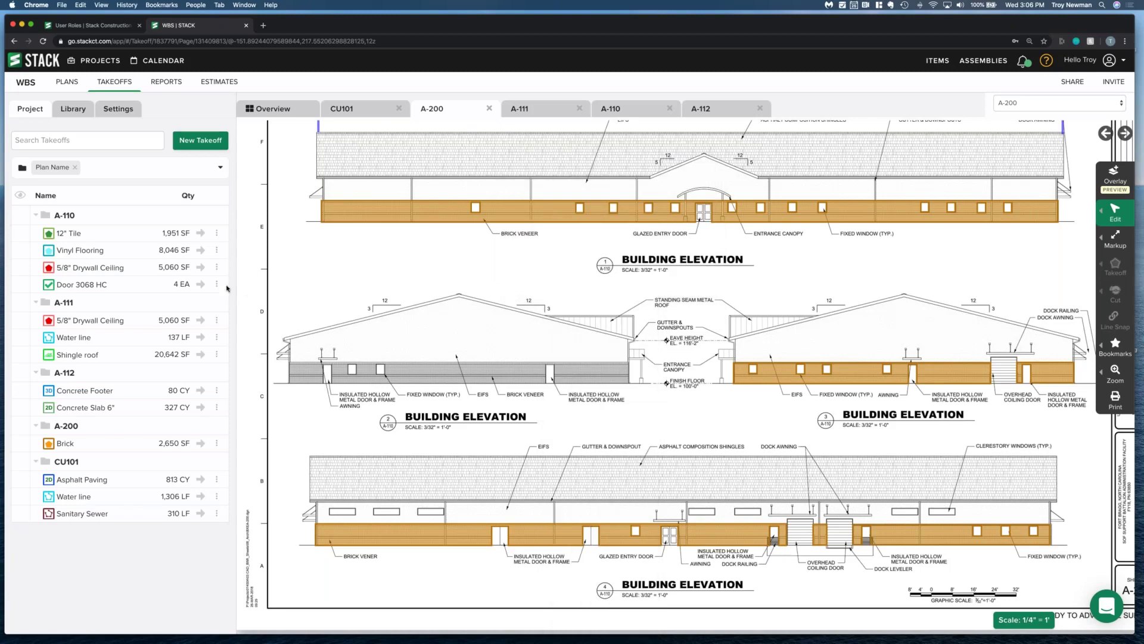
- Measure the brick band on building elevation 2 as a rectangular Brick area labelled Elevation West, and finish measuring
left_click(201, 442)
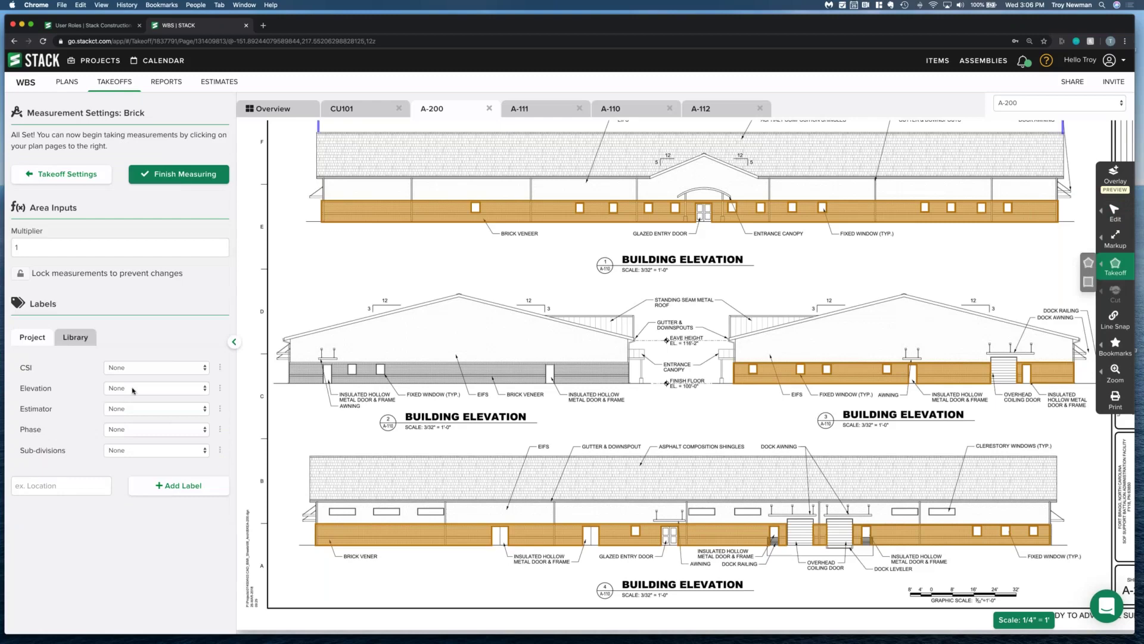
left_click(133, 390)
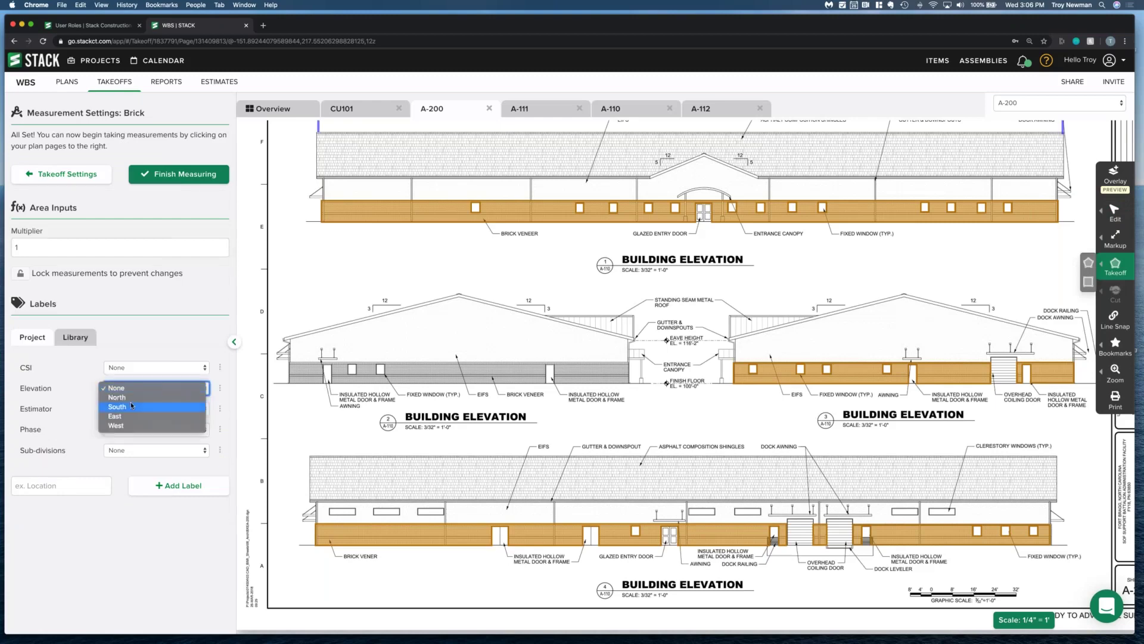
key("Return")
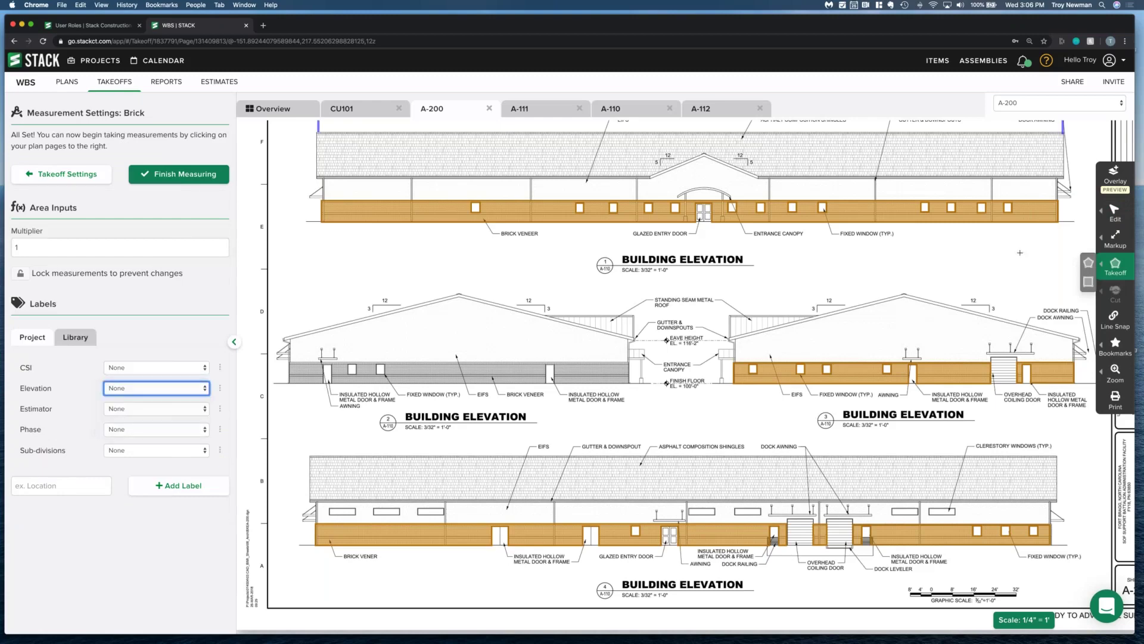
left_click(1088, 281)
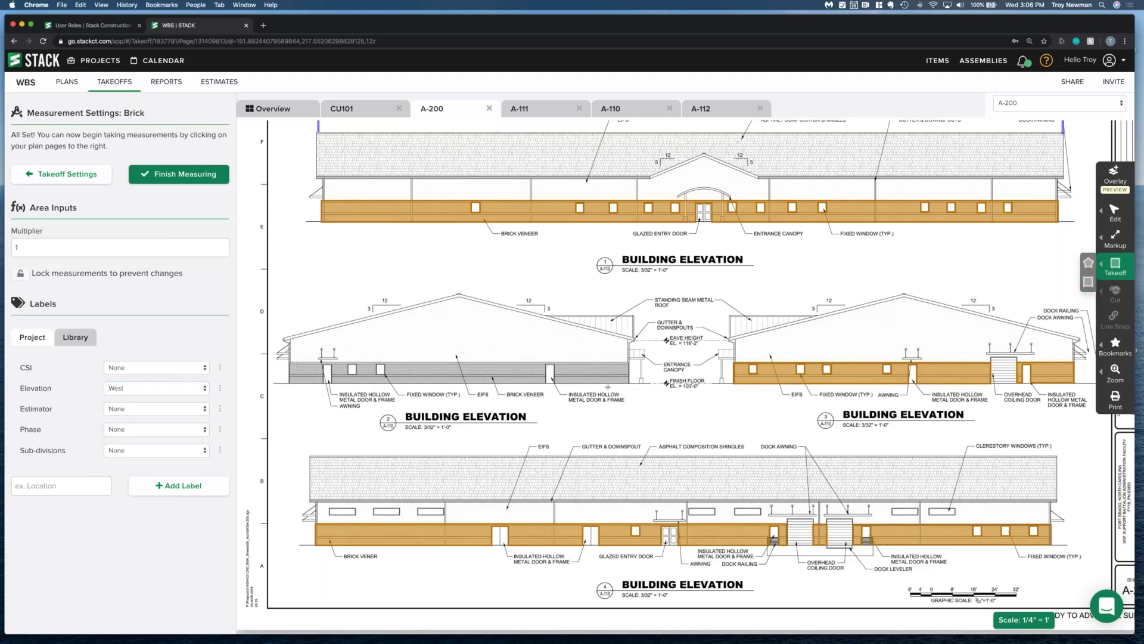
left_click_drag(289, 362, 628, 388)
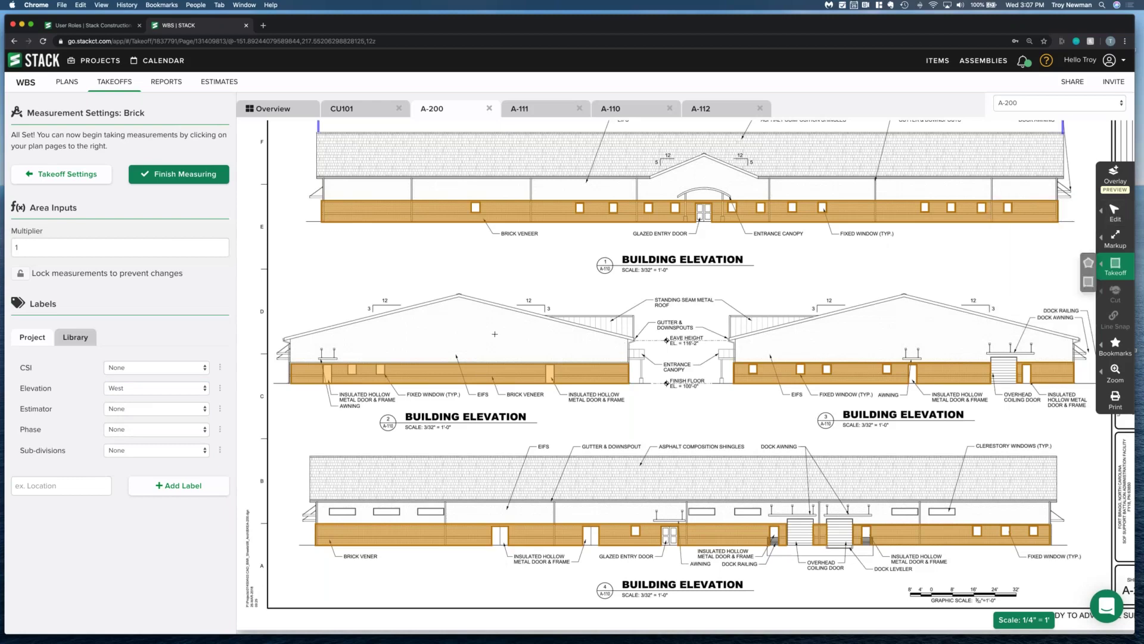
left_click(178, 173)
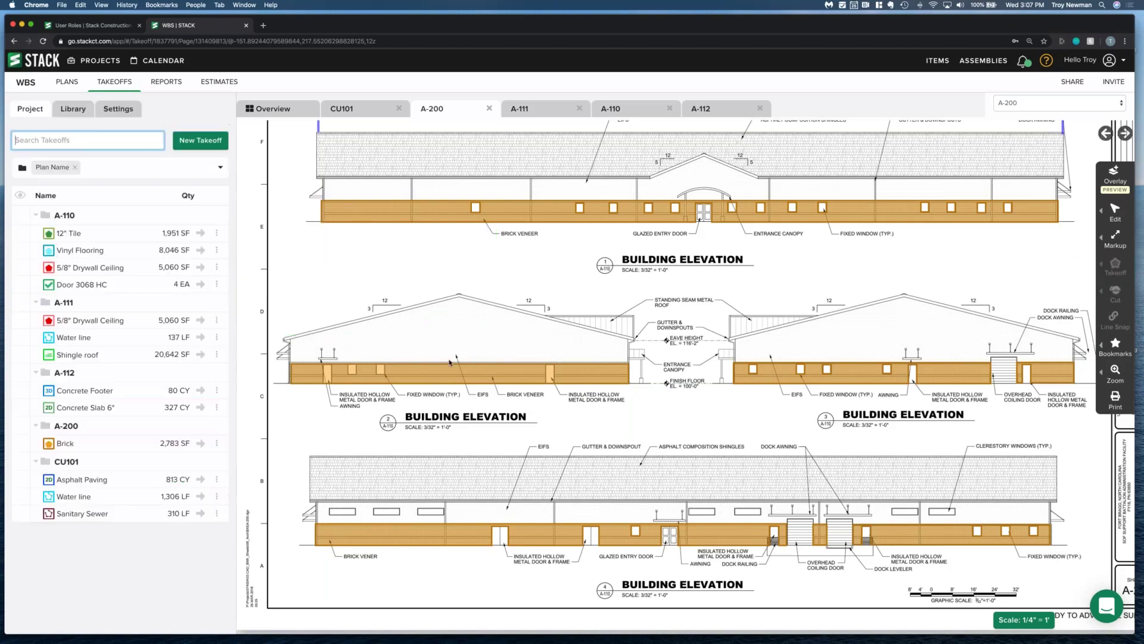
- Check the scales of the Brick areas on elevations 2 and 1 and in the Takeoff Quantity report, widening its Scale column
mouse_move(149, 442)
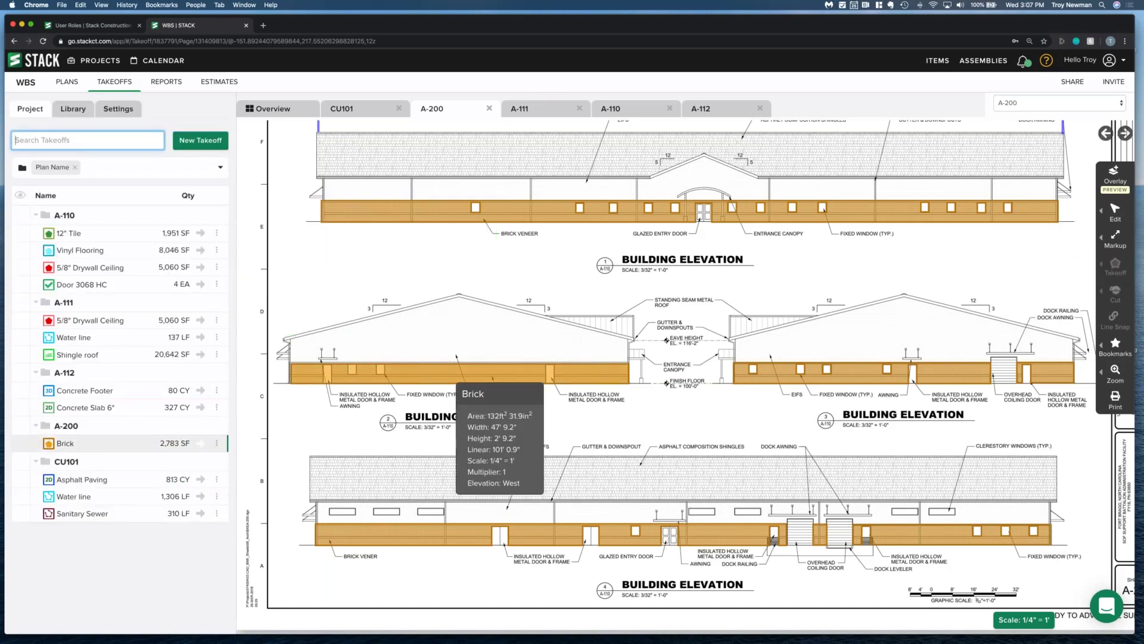
mouse_move(515, 216)
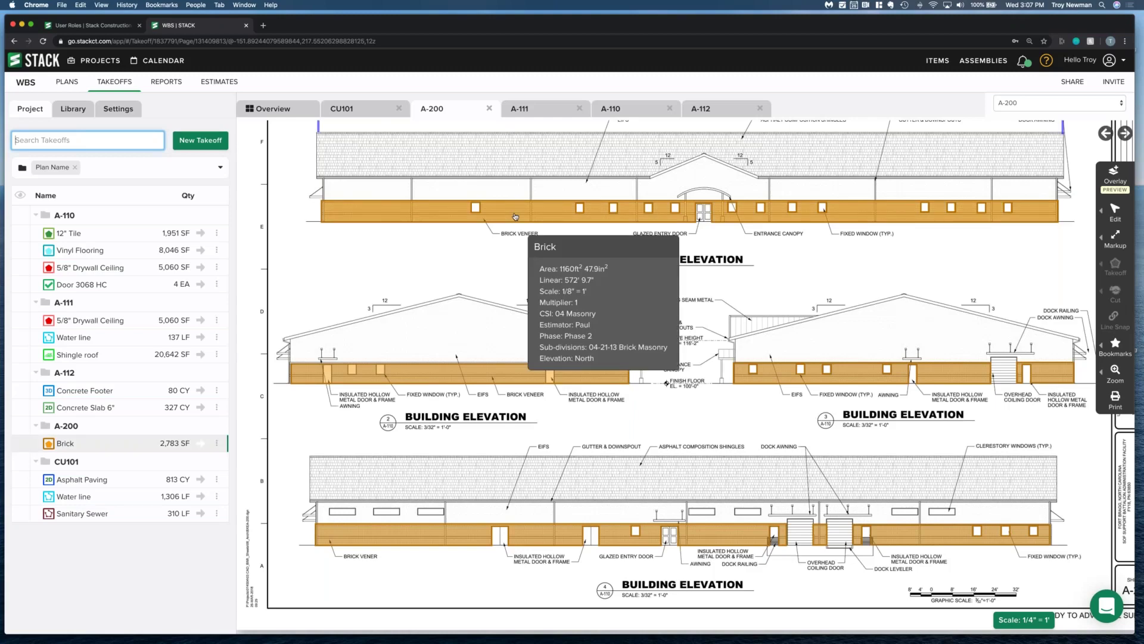
left_click(169, 85)
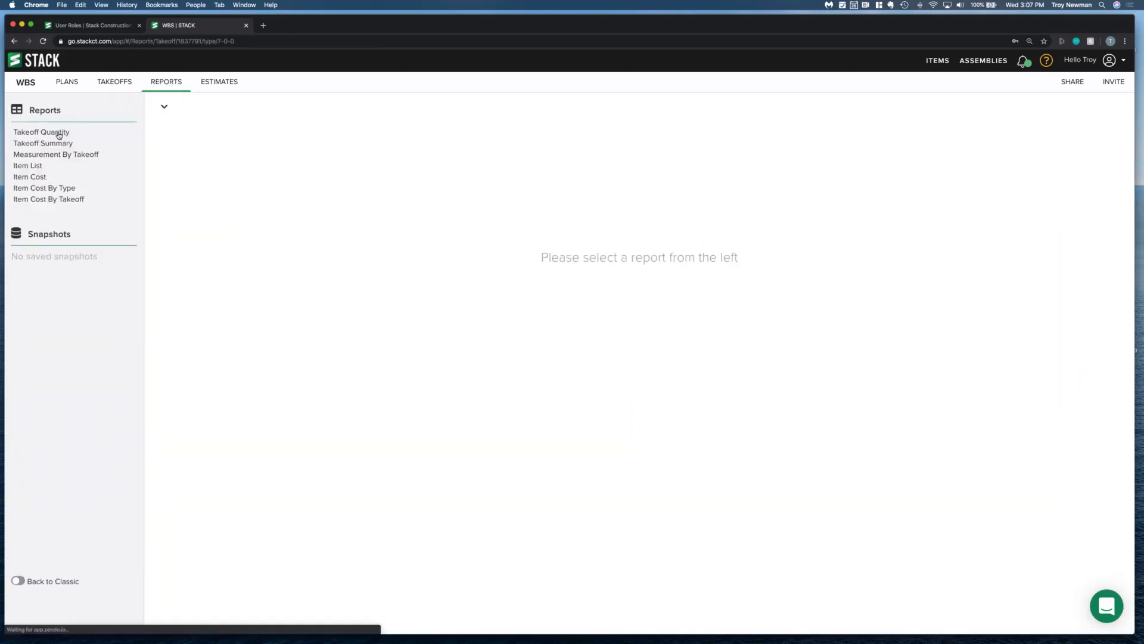
left_click(59, 133)
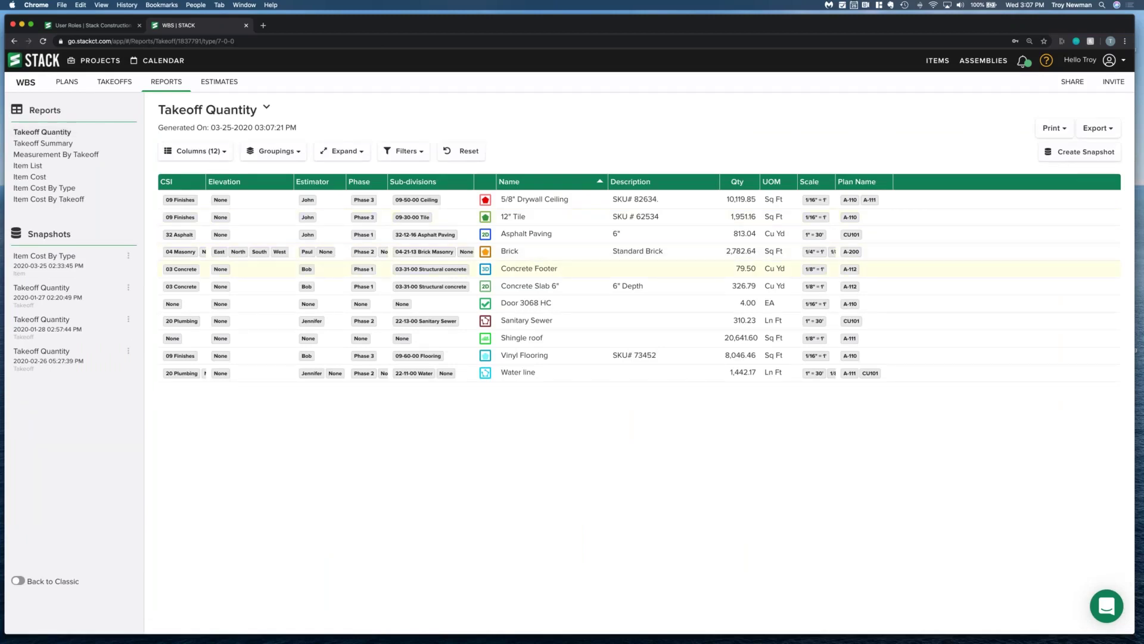
left_click_drag(877, 195, 886, 196)
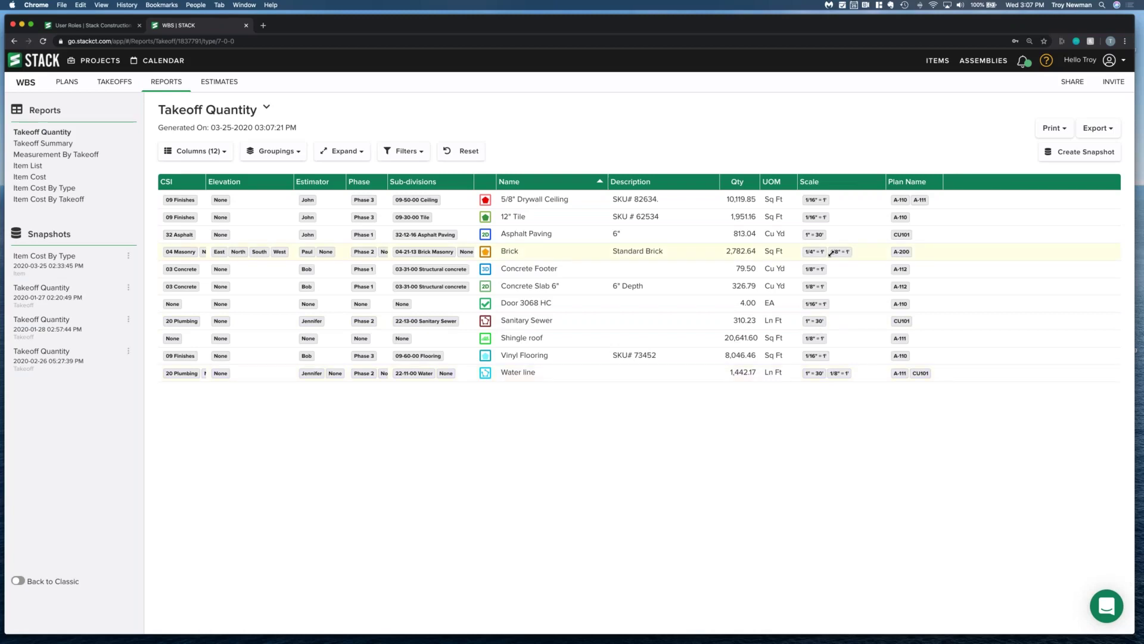
- Return from the report to the takeoffs on plan A-200 and view the building elevations
left_click(122, 82)
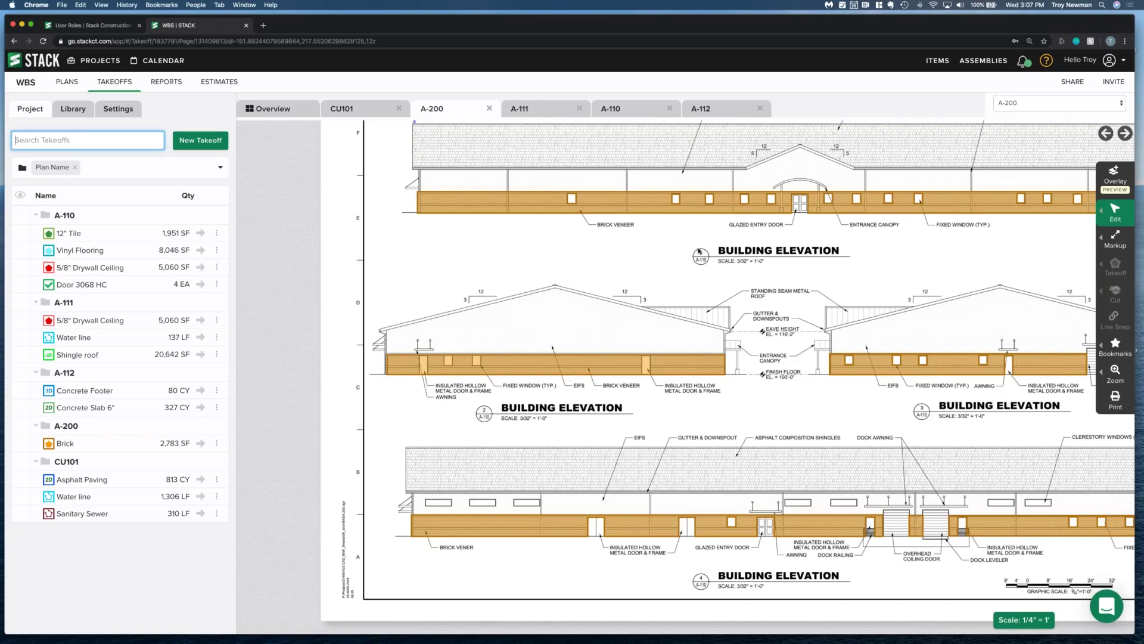
scroll(685, 267, "left", 3)
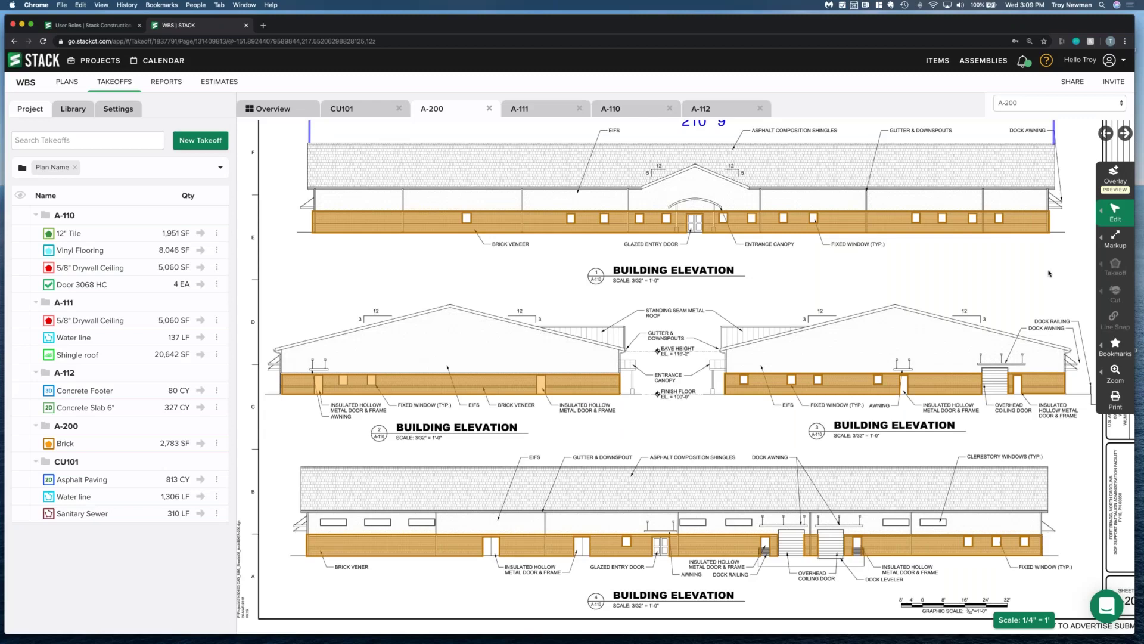
left_click(1046, 61)
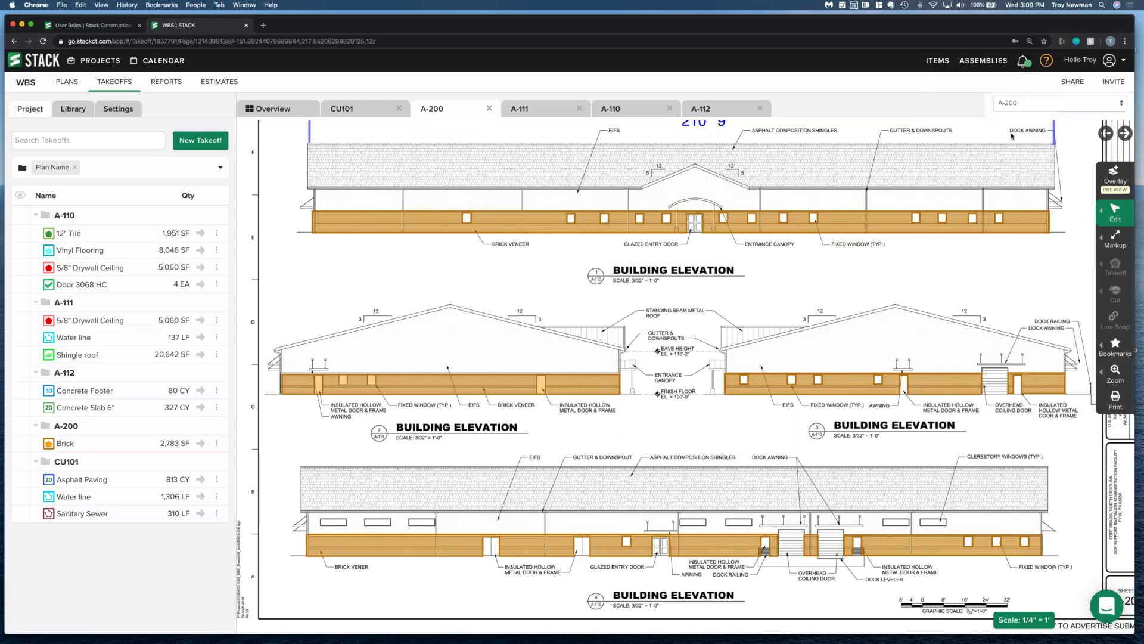